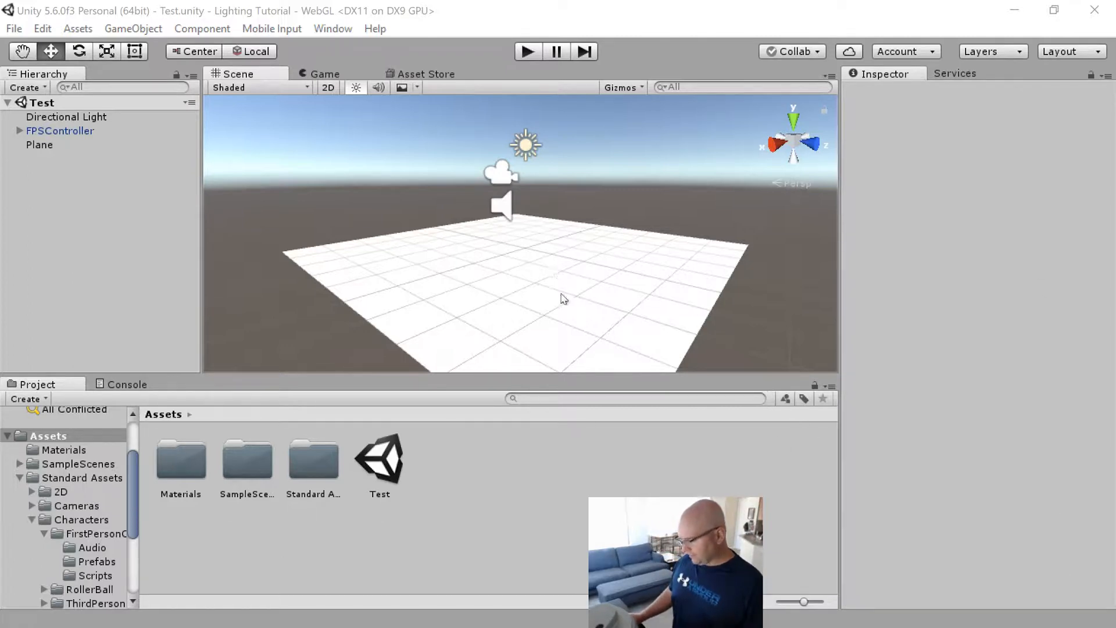
# Step: Delete the Plane from the scene
pyautogui.keyDown('alt'); pyautogui.moveTo(611, 284); pyautogui.dragTo(586, 249); pyautogui.keyUp('alt')
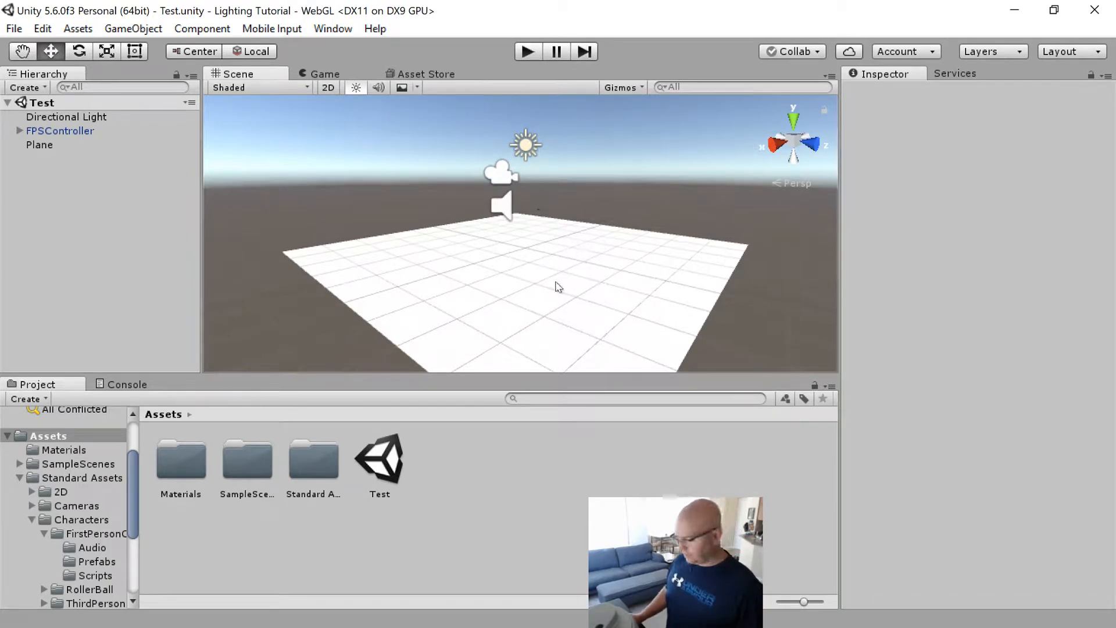
pyautogui.click(65, 131)
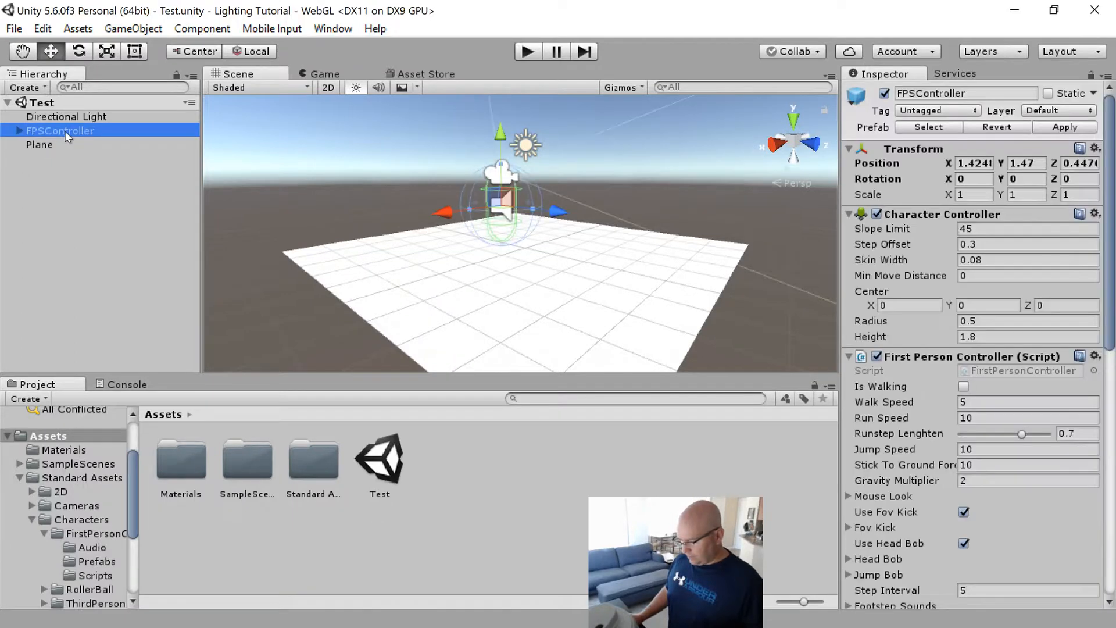
pyautogui.click(75, 118)
pyautogui.click(62, 145)
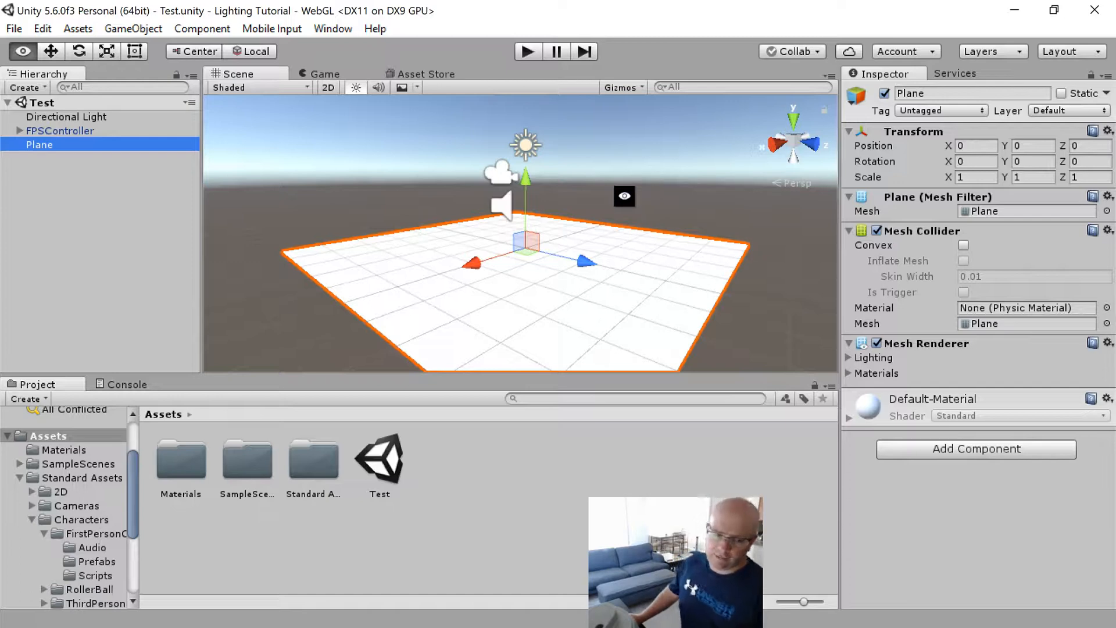
pyautogui.keyDown('alt'); pyautogui.moveTo(622, 191); pyautogui.dragTo(648, 248); pyautogui.keyUp('alt')
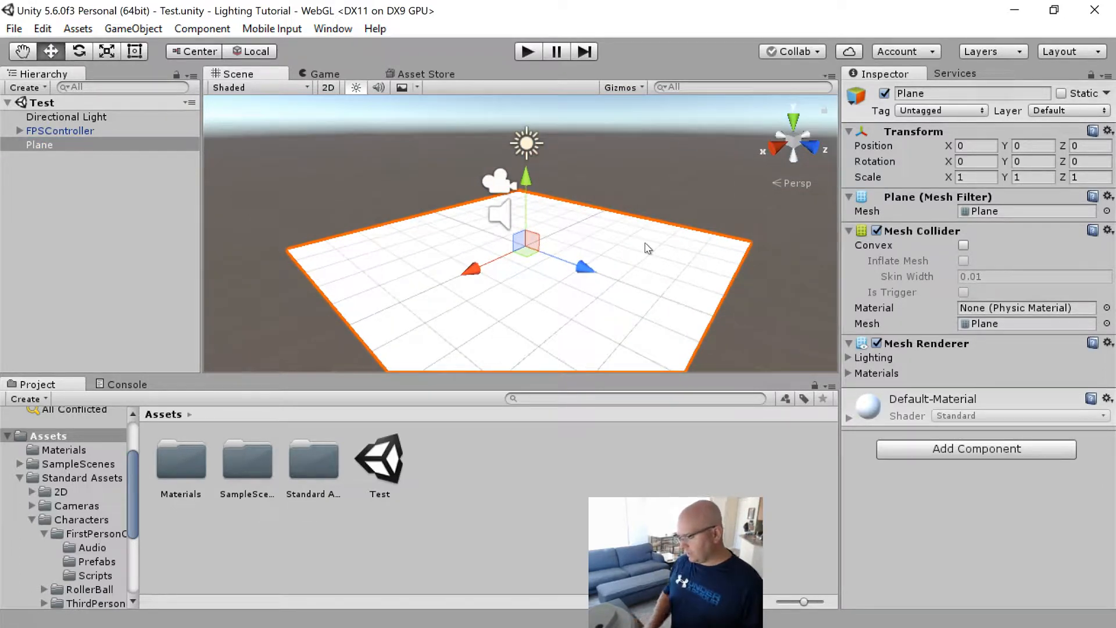
pyautogui.press('Delete')
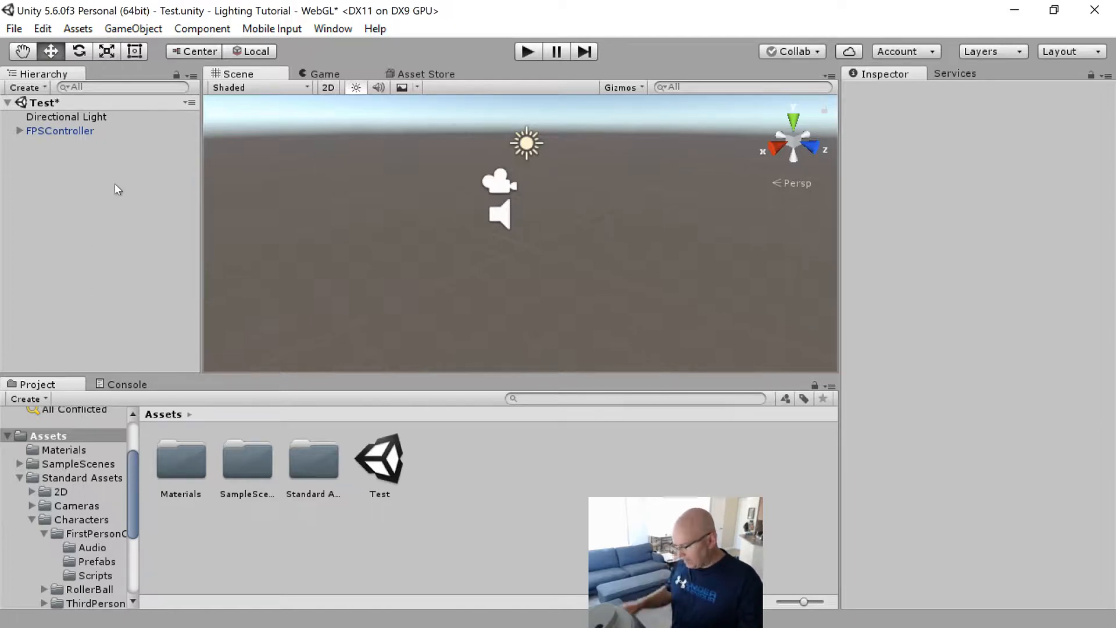
# Step: Create a 3D Terrain object in the scene
pyautogui.click(139, 26)
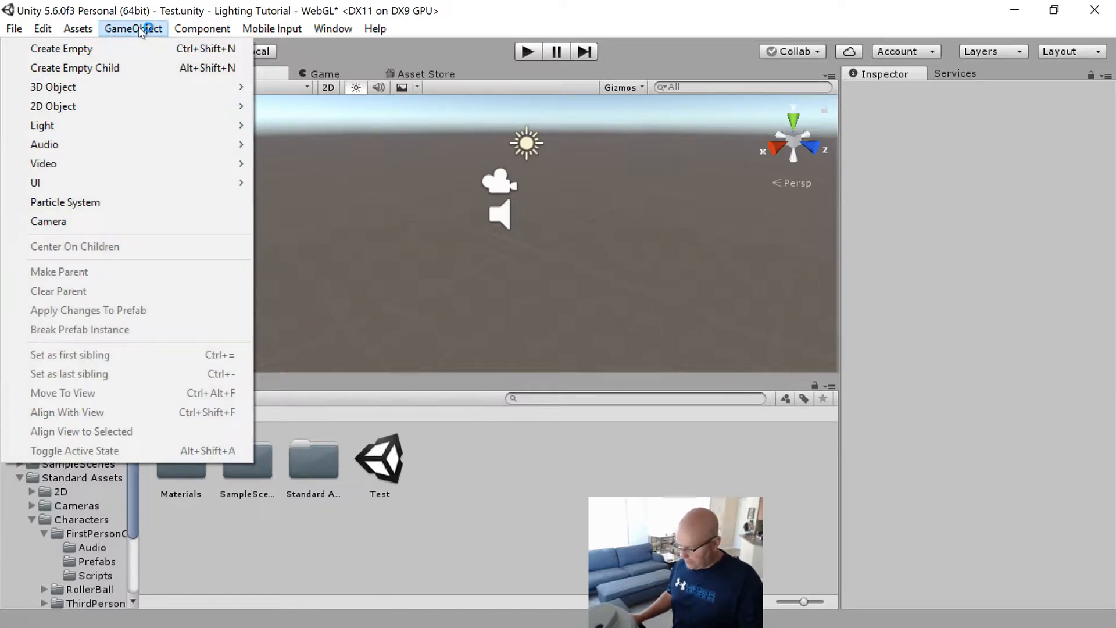
pyautogui.moveTo(155, 87)
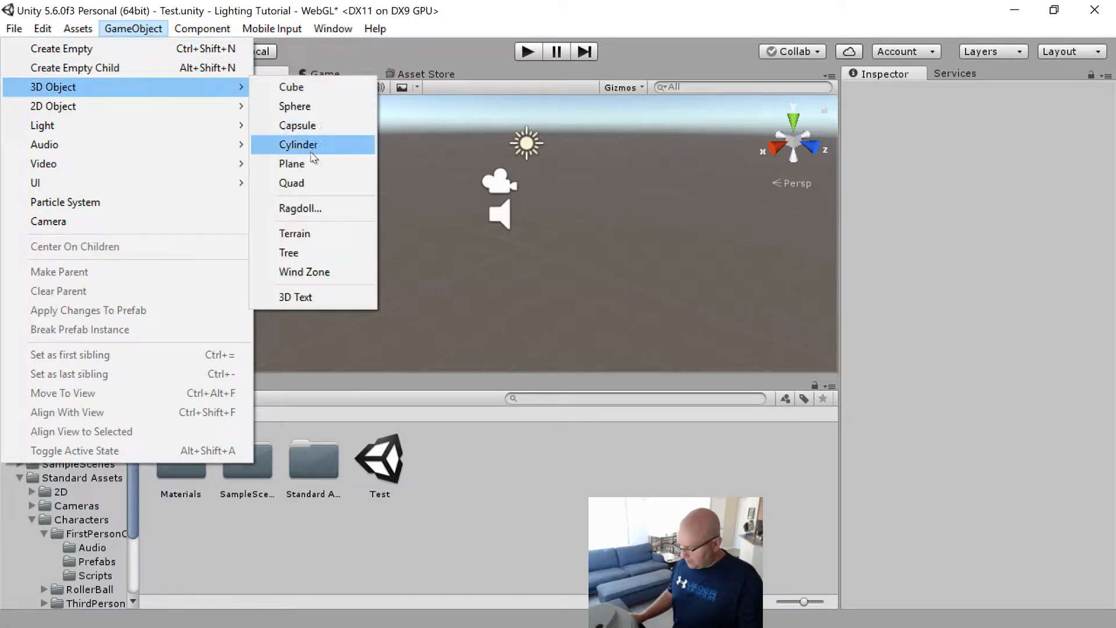
pyautogui.click(321, 232)
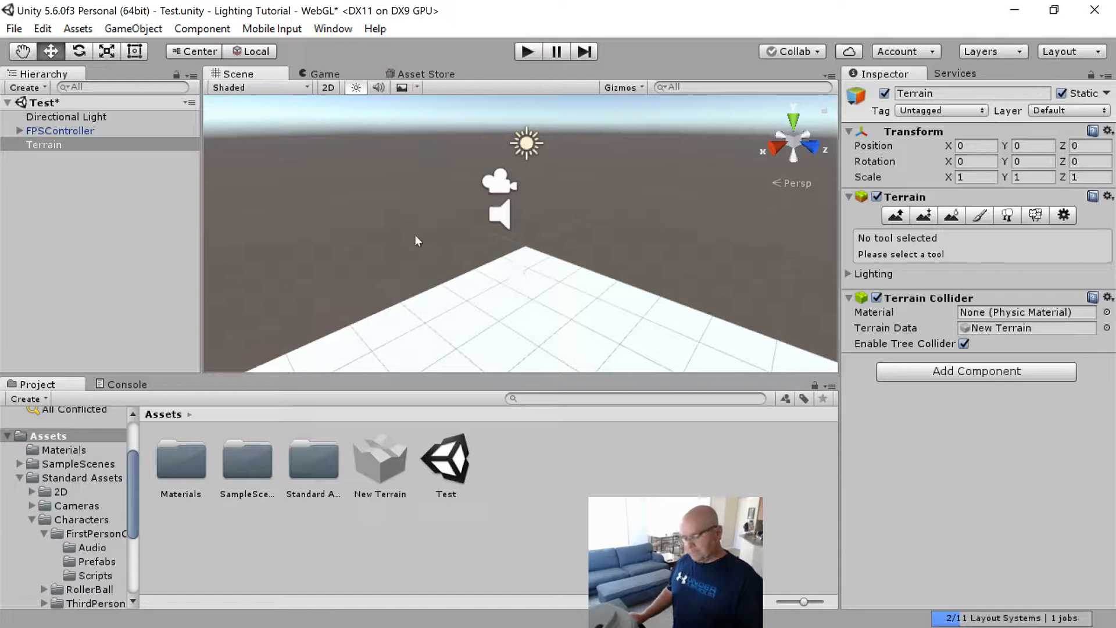
pyautogui.keyDown('alt'); pyautogui.moveTo(415, 241); pyautogui.dragTo(643, 222); pyautogui.keyUp('alt')
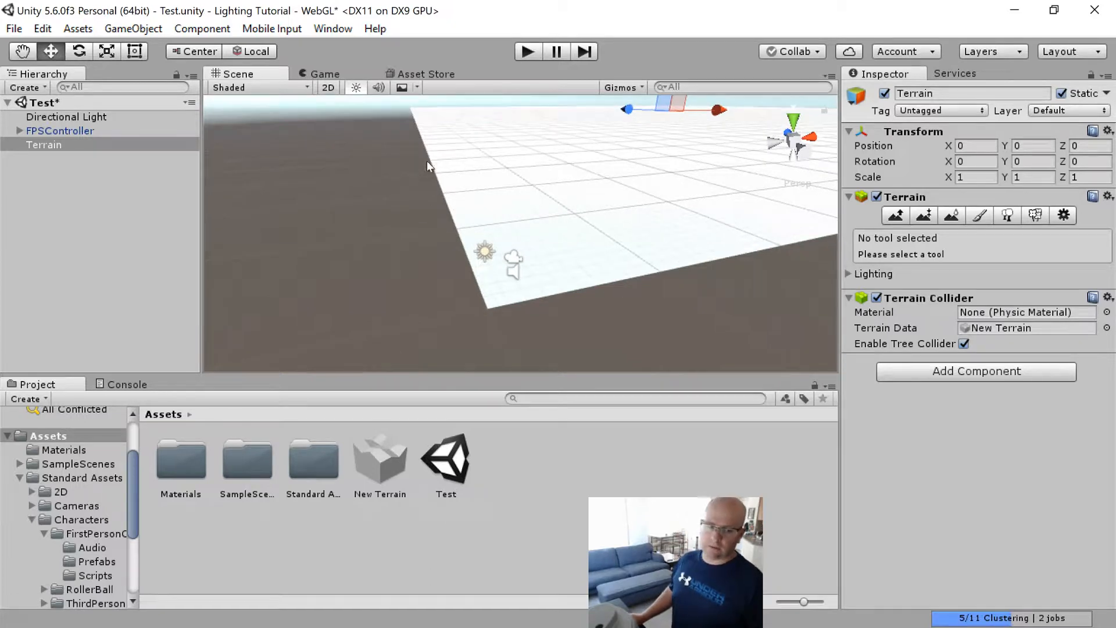
pyautogui.keyDown('alt'); pyautogui.moveTo(638, 182); pyautogui.dragTo(461, 239, button='right'); pyautogui.keyUp('alt')
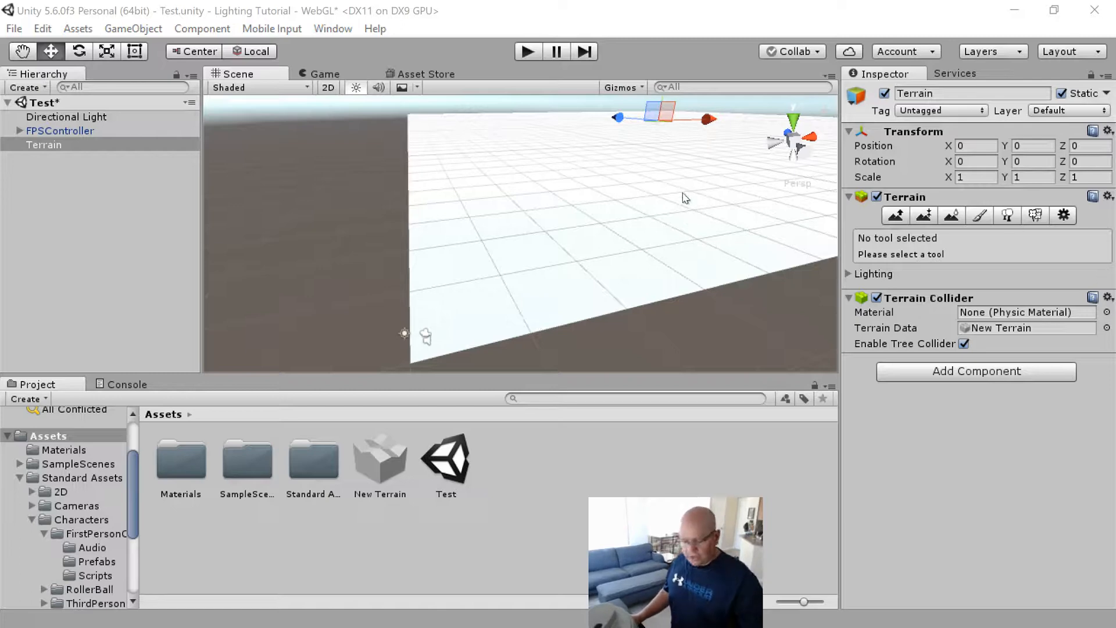
# Step: Try to shrink the terrain uniformly with the Scale tool, and undo the scaling
pyautogui.click(689, 238)
pyautogui.moveTo(689, 238); pyautogui.dragTo(579, 286, button='middle')
pyautogui.keyDown('alt'); pyautogui.moveTo(767, 242); pyautogui.dragTo(599, 239, button='right'); pyautogui.keyUp('alt')
pyautogui.keyDown('alt'); pyautogui.moveTo(598, 240); pyautogui.dragTo(695, 256); pyautogui.keyUp('alt')
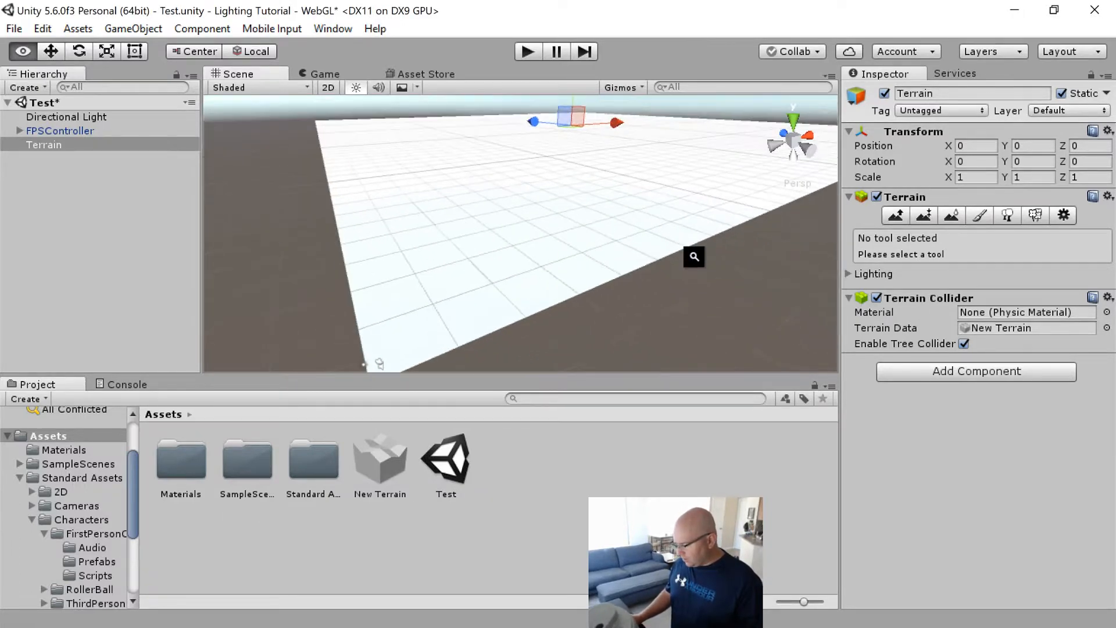
pyautogui.keyDown('alt'); pyautogui.moveTo(695, 257); pyautogui.dragTo(586, 247, button='right'); pyautogui.keyUp('alt')
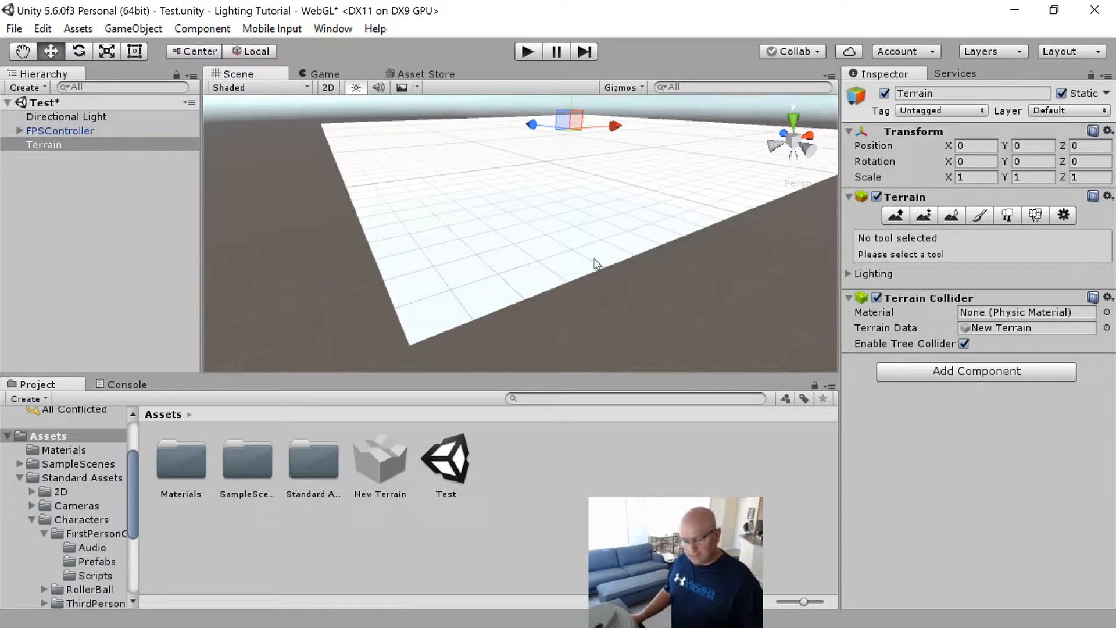
pyautogui.press('r')
pyautogui.moveTo(571, 128); pyautogui.dragTo(577, 174)
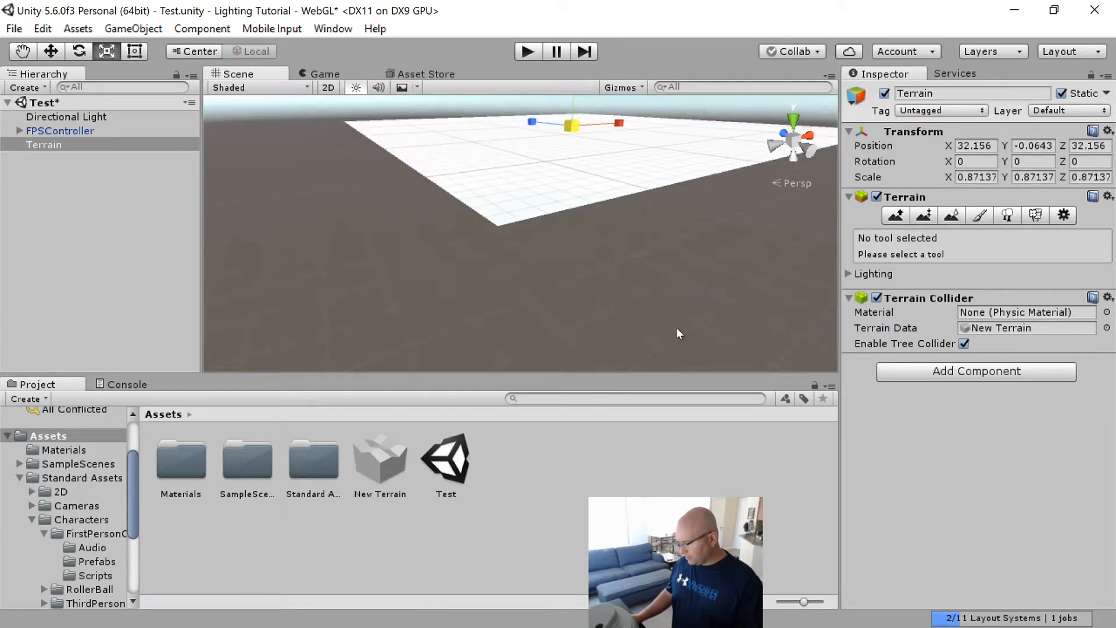
pyautogui.hotkey('ctrl', 'z')
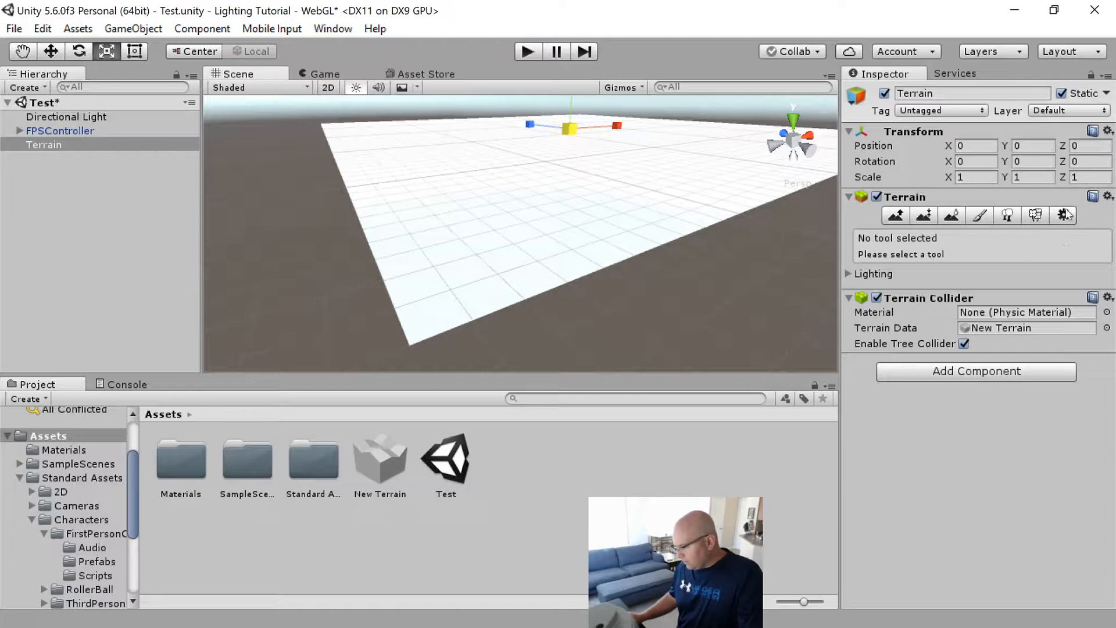
# Step: Set the terrain width to 50 in the Resolution section of the terrain settings
pyautogui.click(1064, 214)
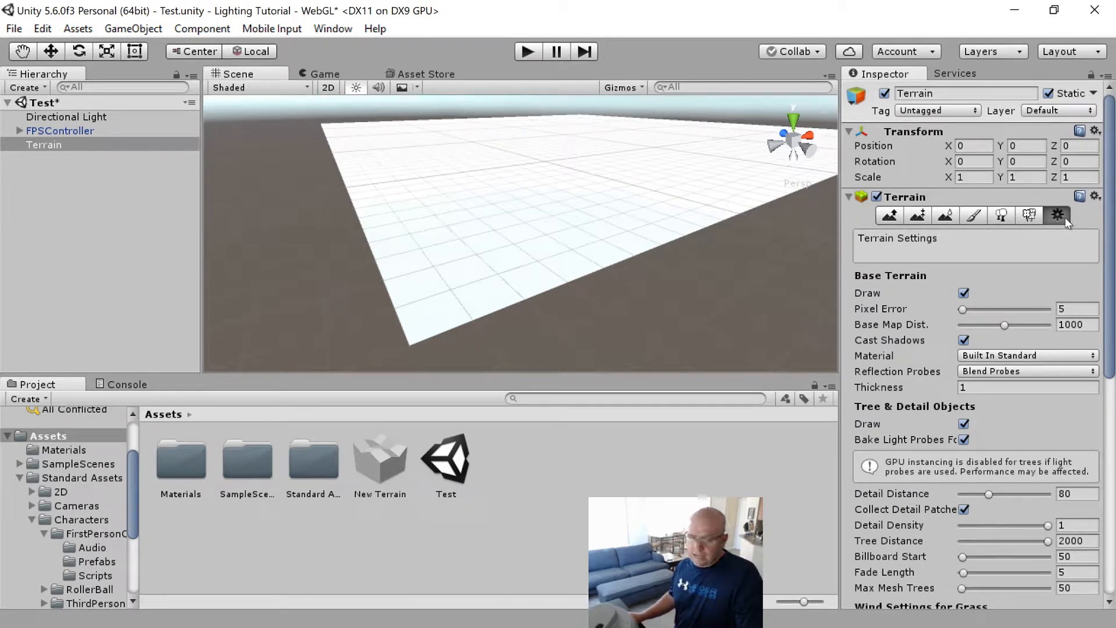
pyautogui.scroll(-5, 1010, 346)
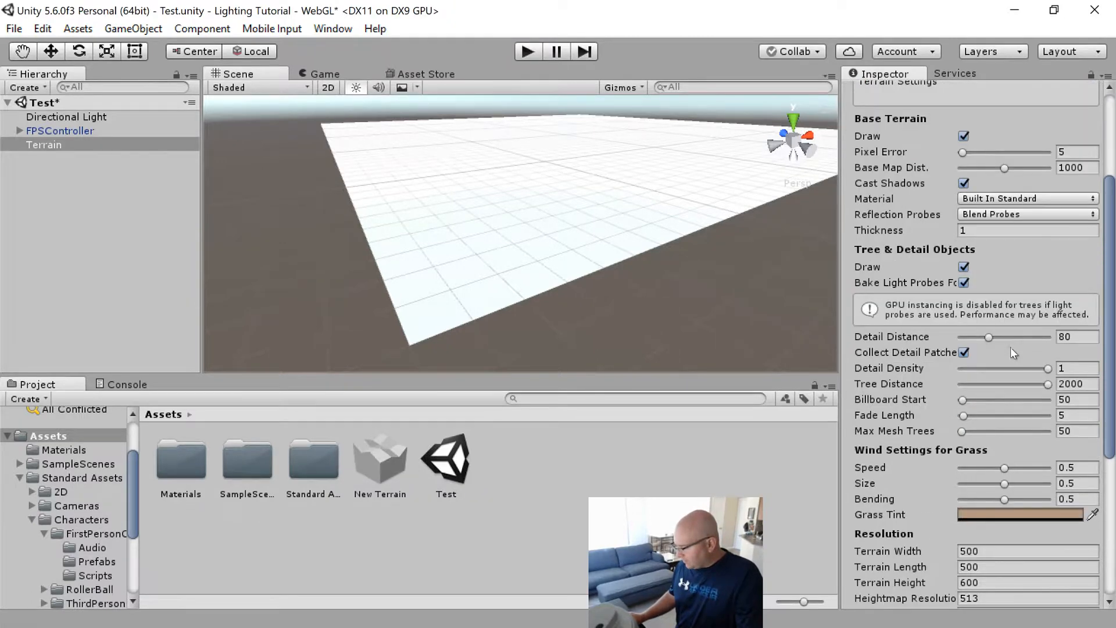
pyautogui.scroll(-6, 1009, 350)
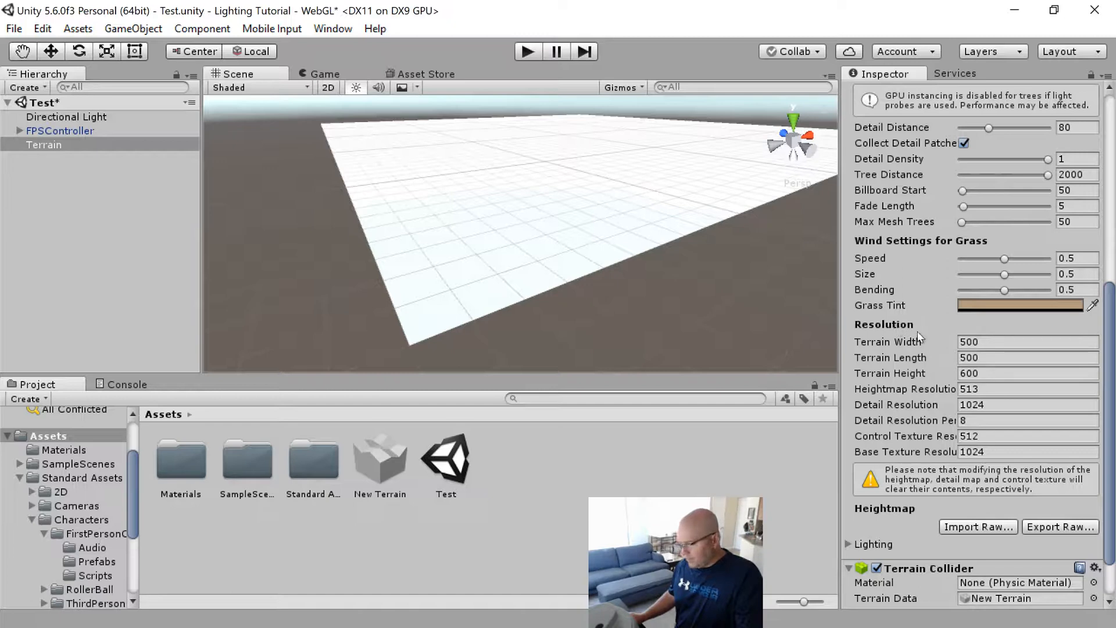
pyautogui.click(1006, 344)
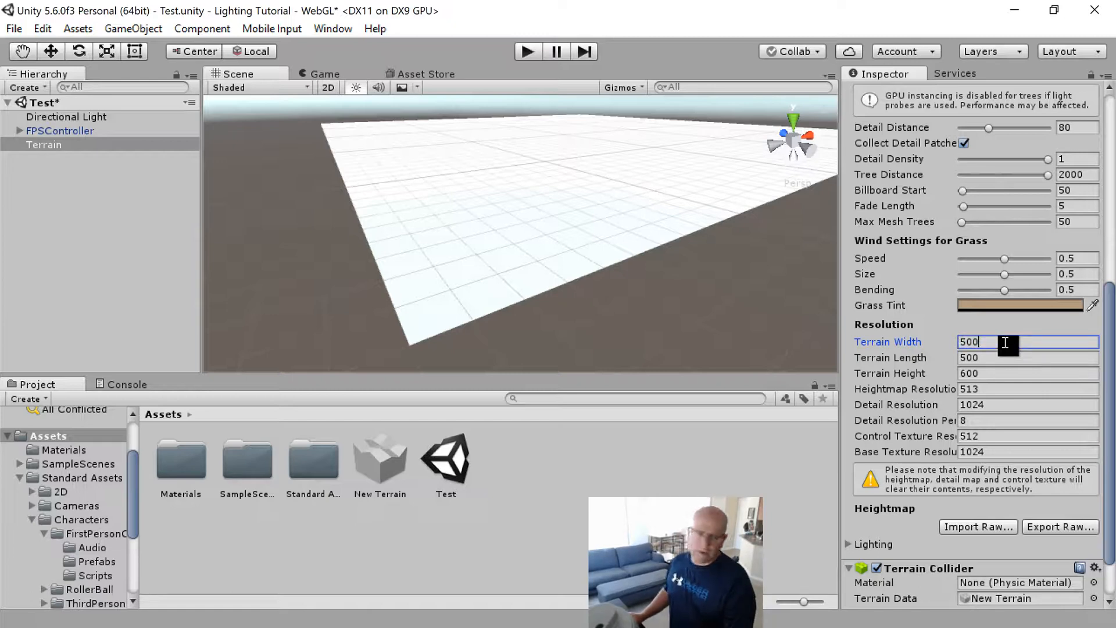
pyautogui.press('BackSpace')
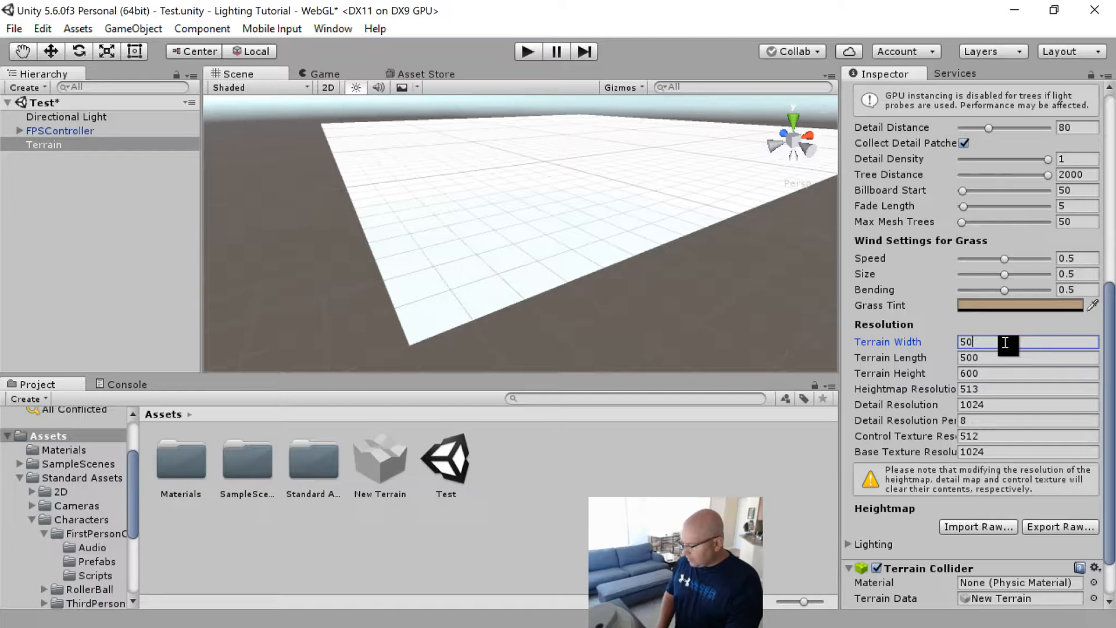
pyautogui.write('0')
pyautogui.press('BackSpace')
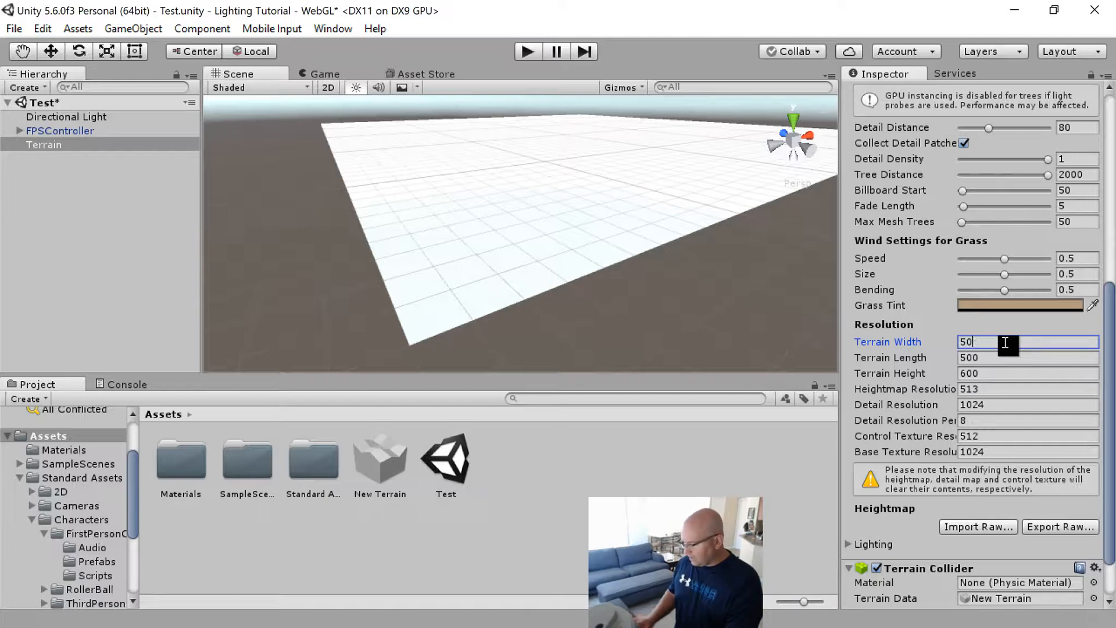
pyautogui.press('Return')
# Step: Set the terrain length to 50 and the terrain height to 60
pyautogui.click(1005, 357)
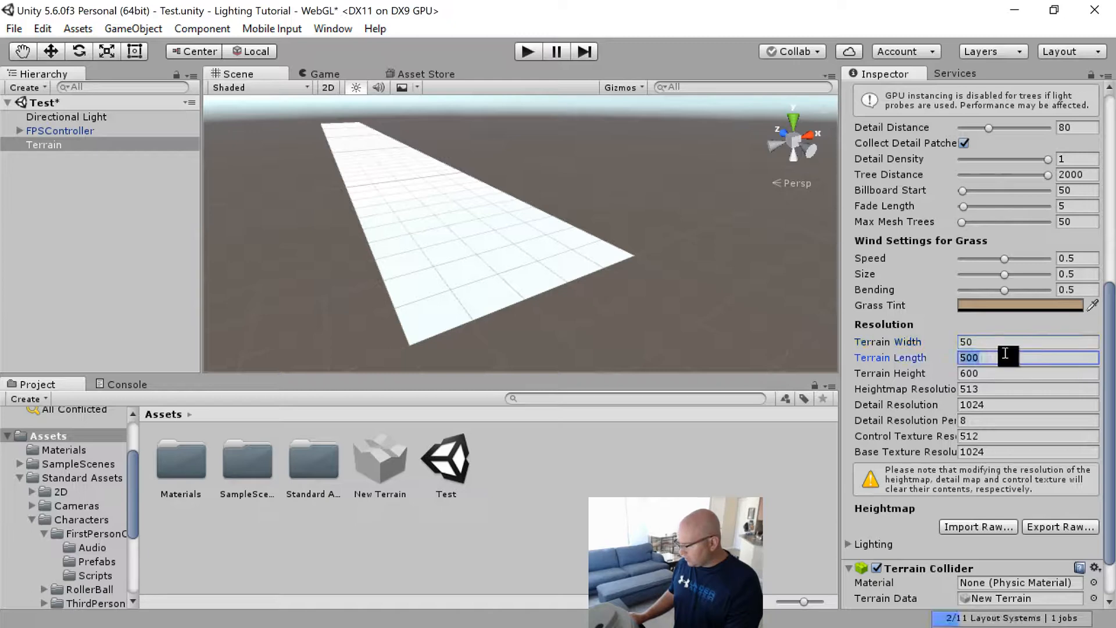
pyautogui.click(1018, 357)
pyautogui.press('BackSpace')
pyautogui.press('Return')
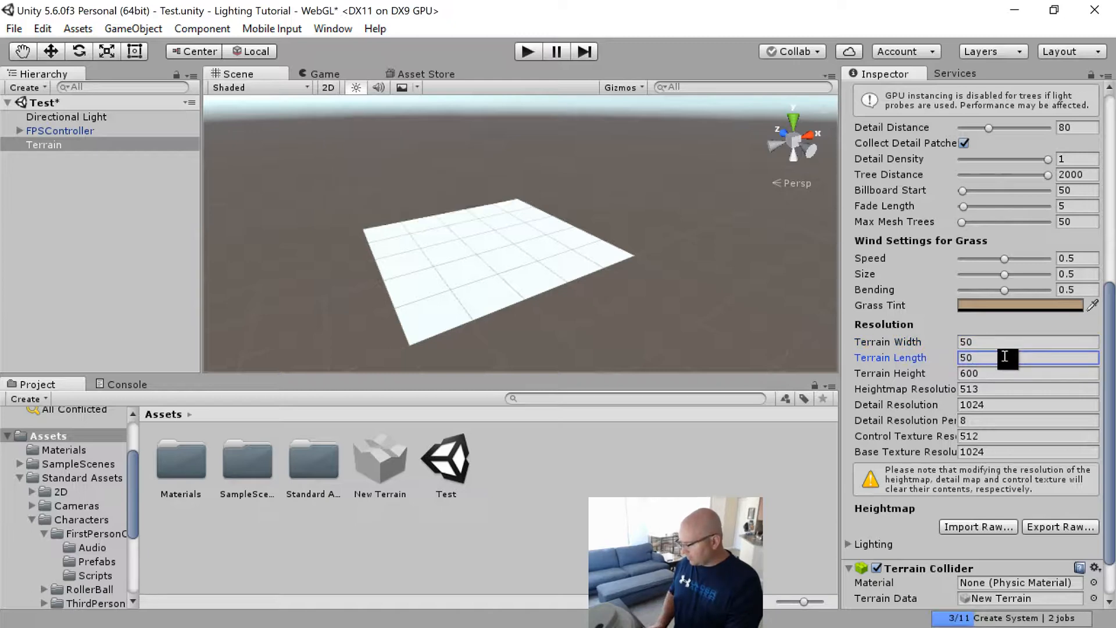
pyautogui.click(1015, 374)
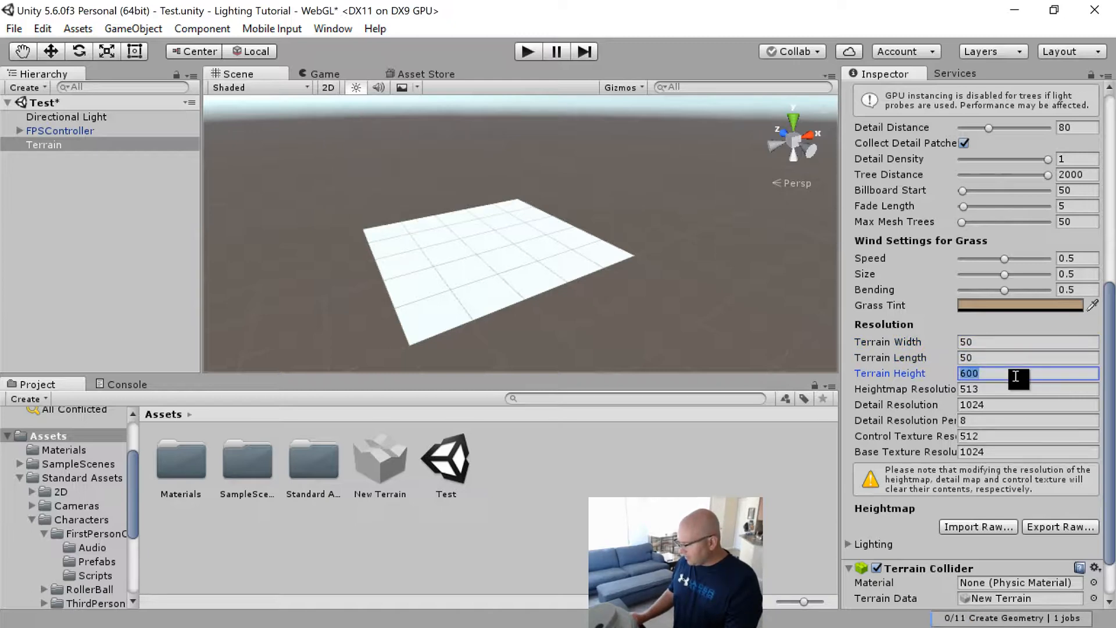
pyautogui.click(1016, 374)
pyautogui.press('BackSpace')
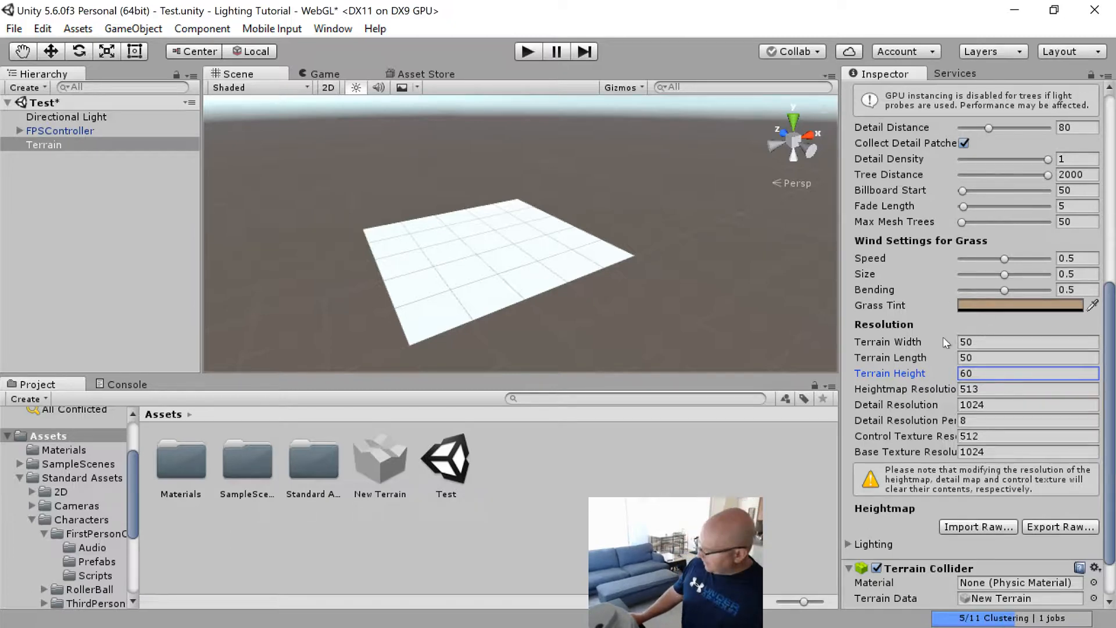
pyautogui.click(991, 342)
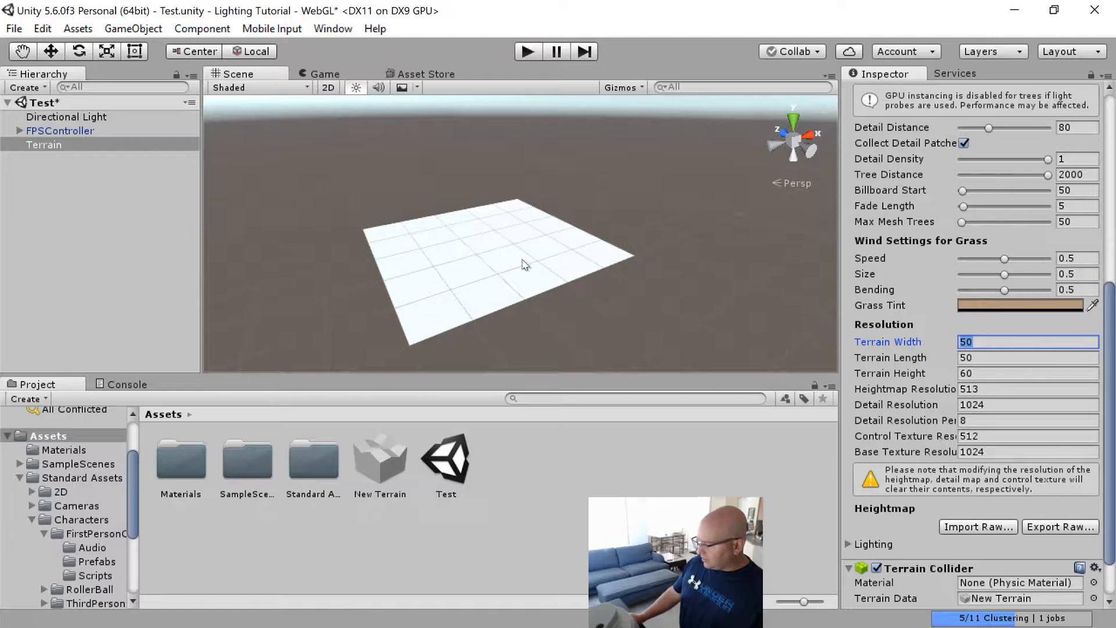
pyautogui.moveTo(619, 256)
pyautogui.keyDown('alt'); pyautogui.mouseDown()
pyautogui.moveTo(552, 287)
pyautogui.moveTo(373, 296)
pyautogui.moveTo(622, 254)
pyautogui.mouseUp(); pyautogui.keyUp('alt')
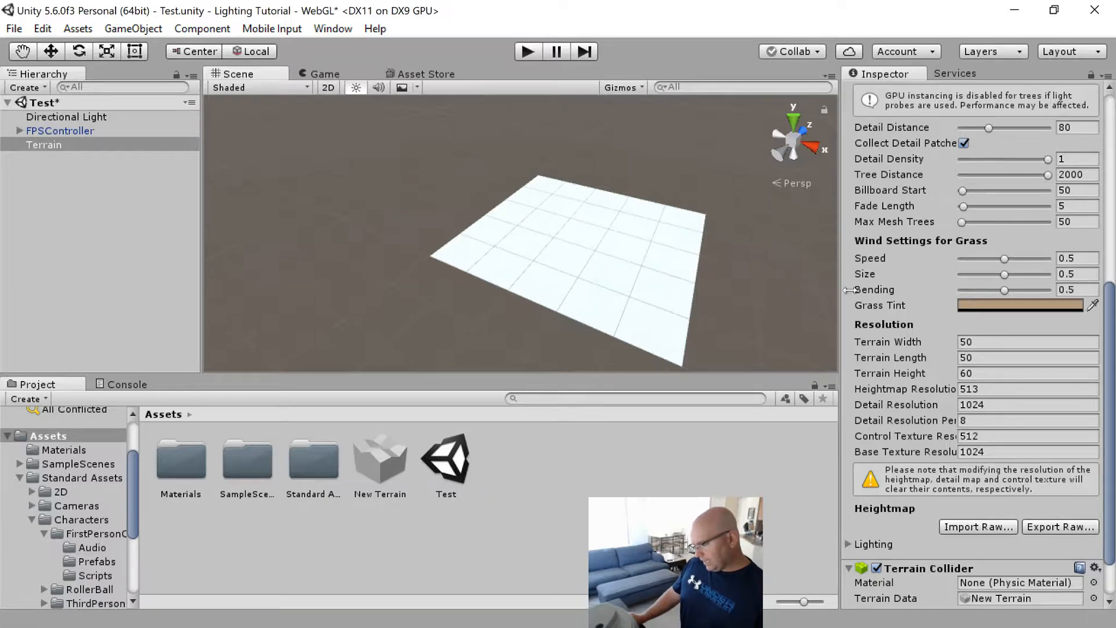
pyautogui.click(994, 343)
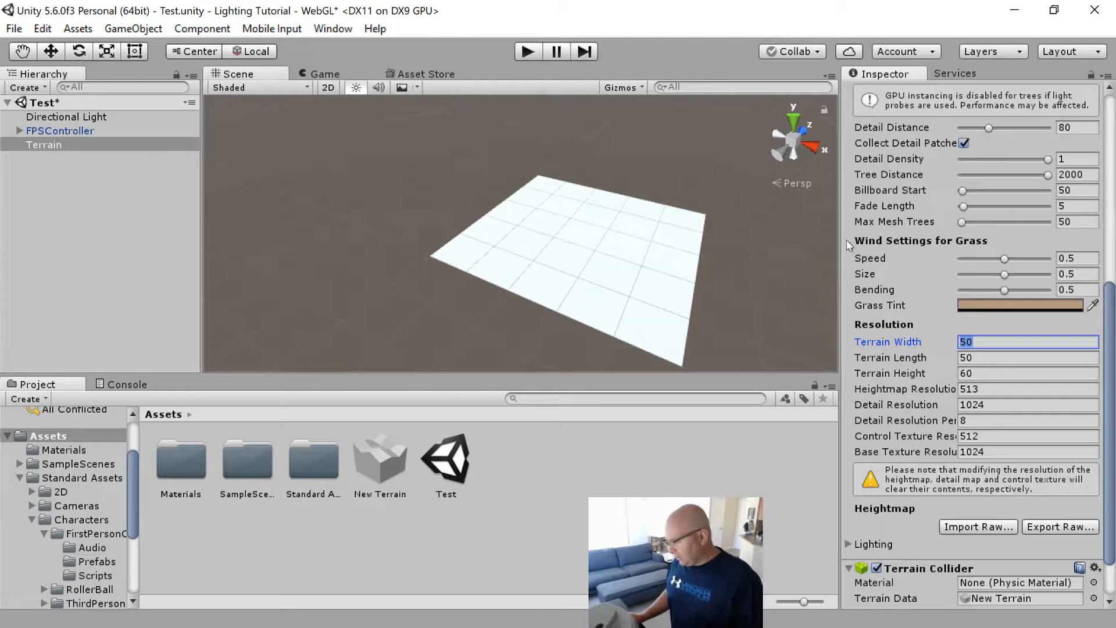
pyautogui.click(992, 341)
pyautogui.moveTo(575, 250); pyautogui.dragTo(481, 213, button='middle')
pyautogui.keyDown('alt'); pyautogui.moveTo(481, 213); pyautogui.dragTo(609, 282); pyautogui.keyUp('alt')
pyautogui.keyDown('alt'); pyautogui.moveTo(536, 270); pyautogui.dragTo(433, 243); pyautogui.keyUp('alt')
# Step: Select the FPSController and frame it in the Scene view to inspect its place on the terrain
pyautogui.click(62, 131)
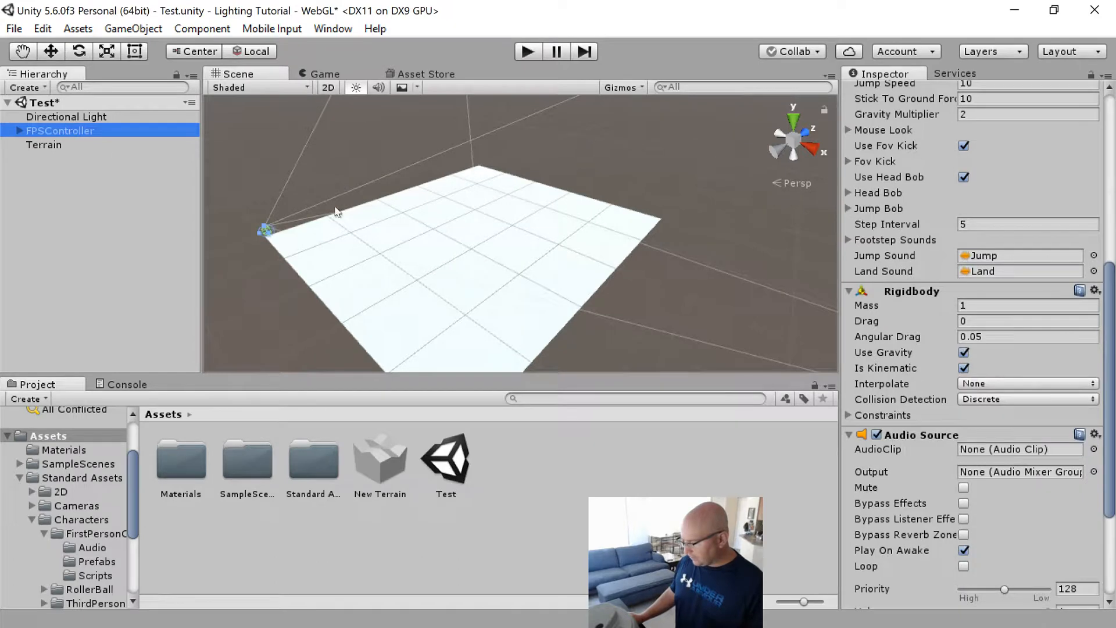
pyautogui.keyDown('alt'); pyautogui.moveTo(336, 212); pyautogui.dragTo(447, 207); pyautogui.keyUp('alt')
pyautogui.press('f')
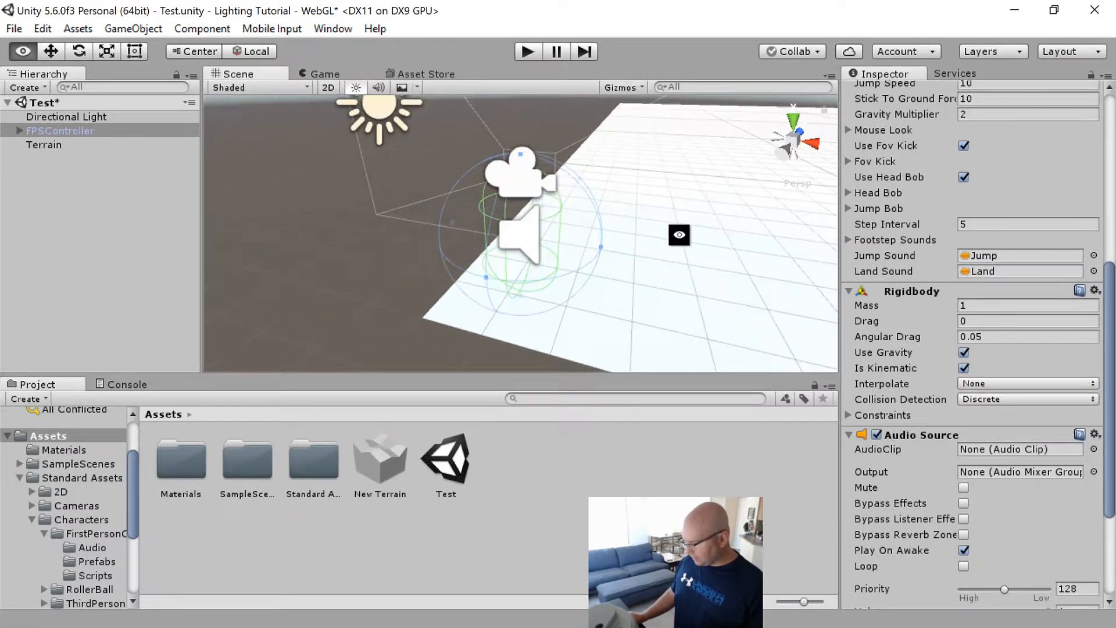
pyautogui.keyDown('alt'); pyautogui.moveTo(678, 232); pyautogui.dragTo(382, 237, button='right'); pyautogui.keyUp('alt')
# Step: Narrow the Inspector and the Hierarchy to enlarge the Scene view, and clear the object selection
pyautogui.moveTo(840, 227); pyautogui.dragTo(876, 216)
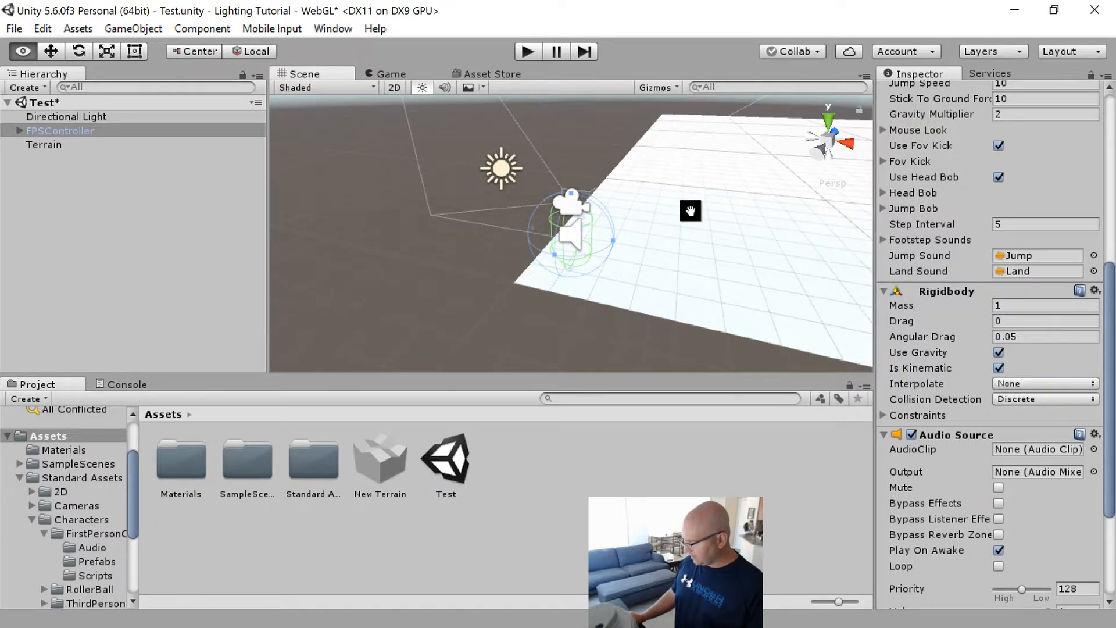
pyautogui.moveTo(692, 211); pyautogui.dragTo(354, 256, button='middle')
pyautogui.moveTo(269, 309); pyautogui.dragTo(174, 312)
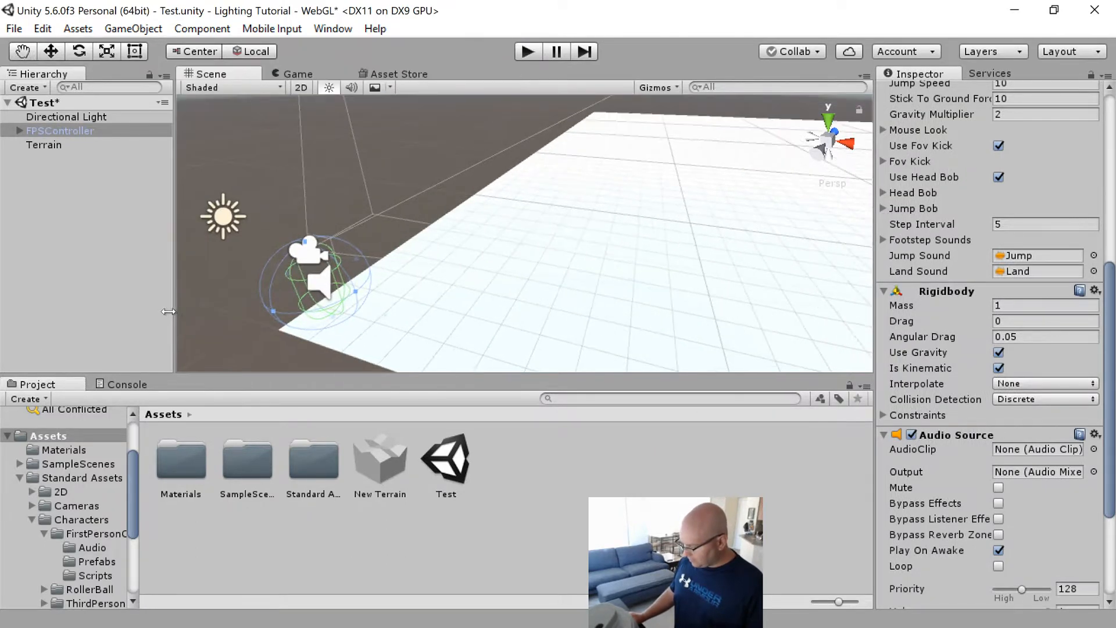
pyautogui.click(241, 368)
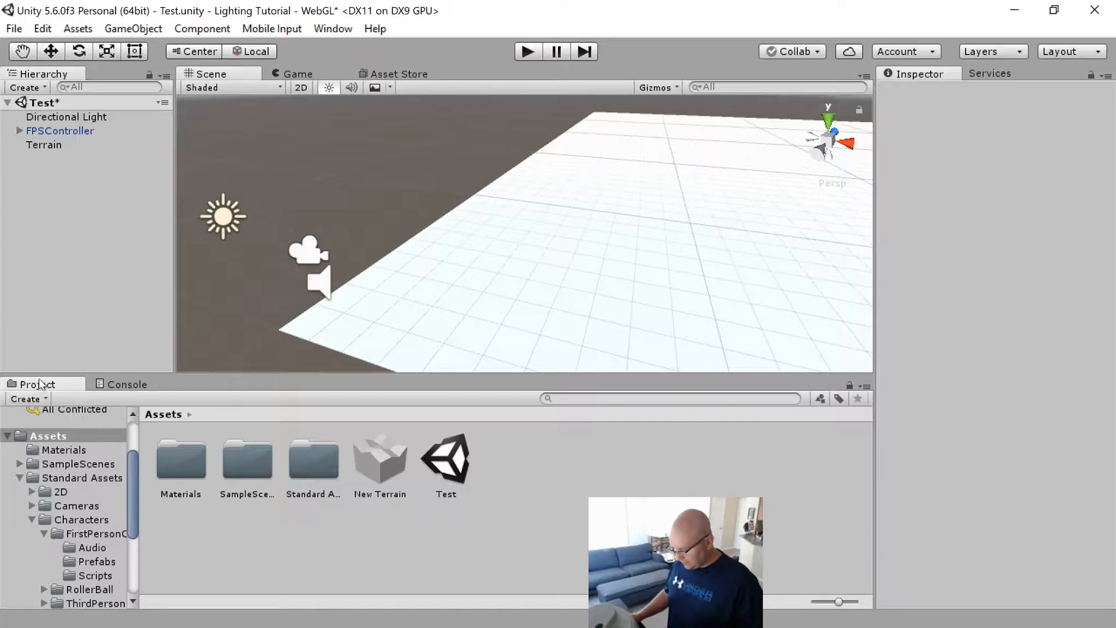
# Step: Dock the Project window alongside the Hierarchy and detach the Console into a floating window
pyautogui.moveTo(39, 384); pyautogui.dragTo(22, 71)
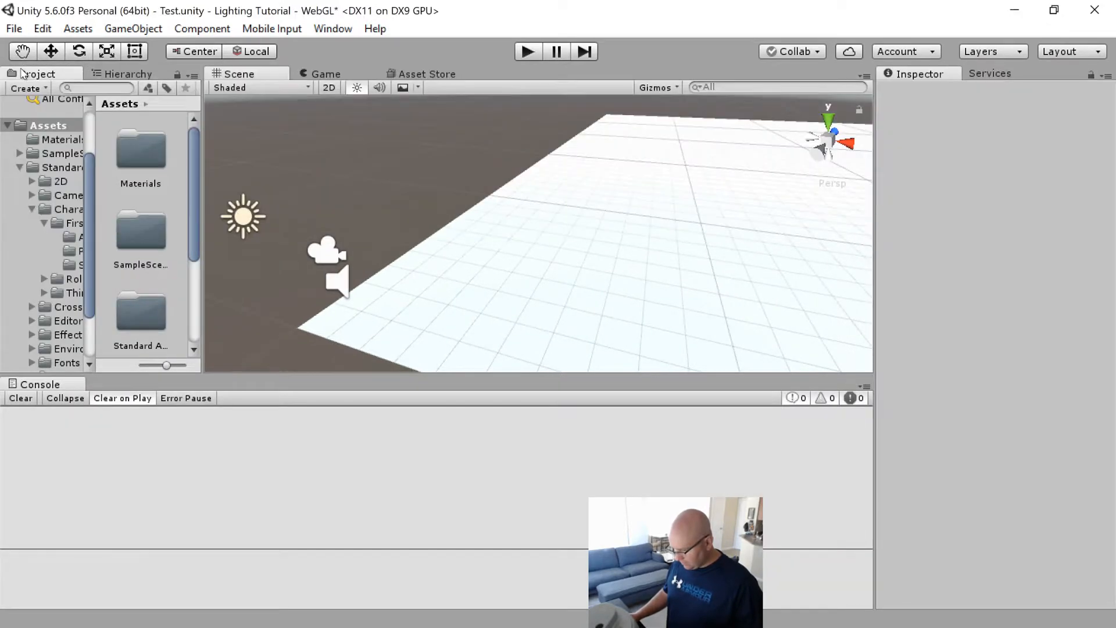
pyautogui.click(102, 74)
pyautogui.click(42, 74)
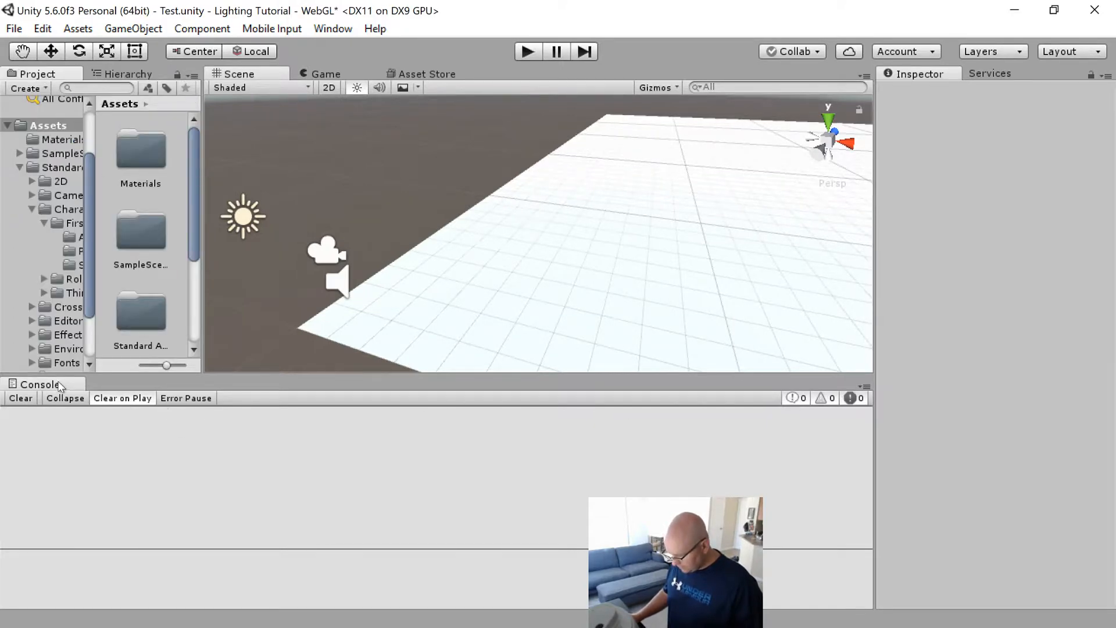
pyautogui.moveTo(126, 404); pyautogui.dragTo(264, 414)
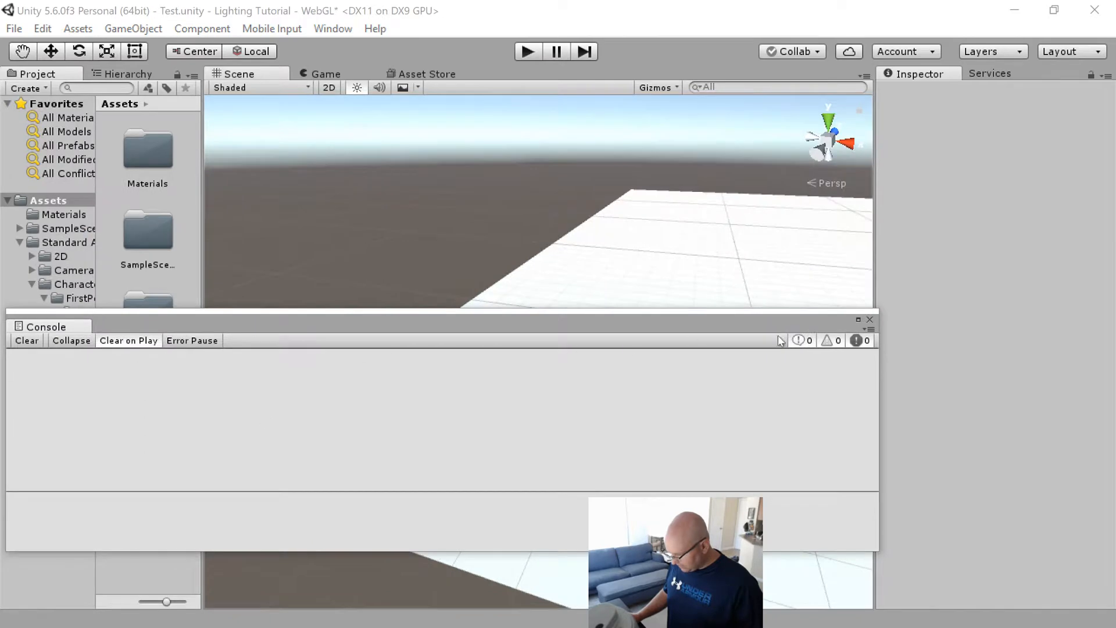
# Step: Close the floating Console window, widen the docked Project window, and collapse the Assets folder tree
pyautogui.click(870, 320)
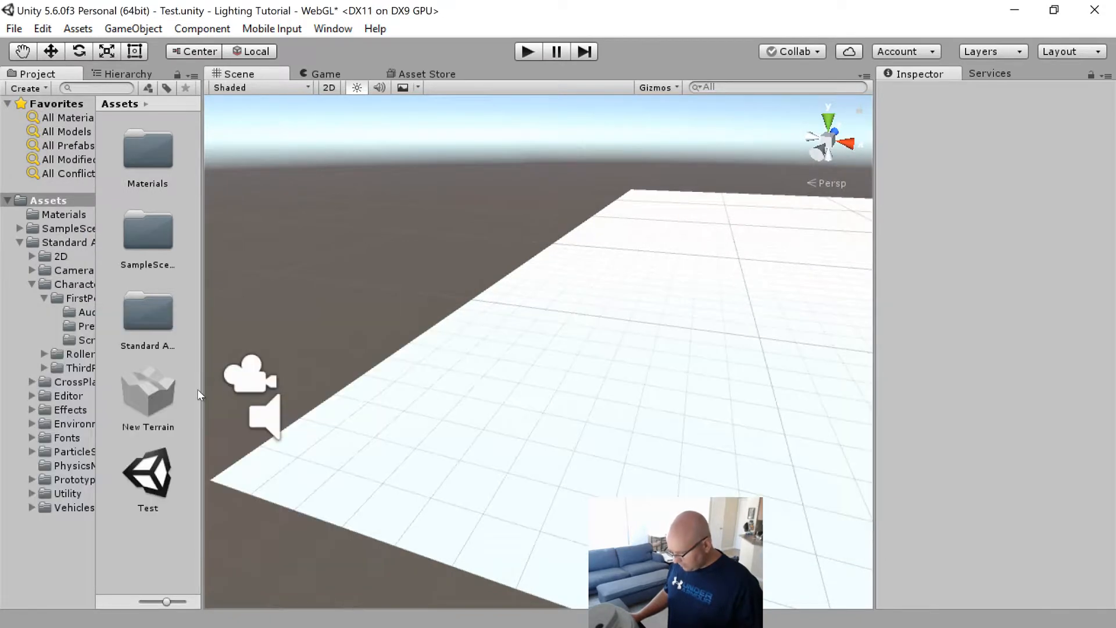
pyautogui.moveTo(202, 389); pyautogui.dragTo(247, 393)
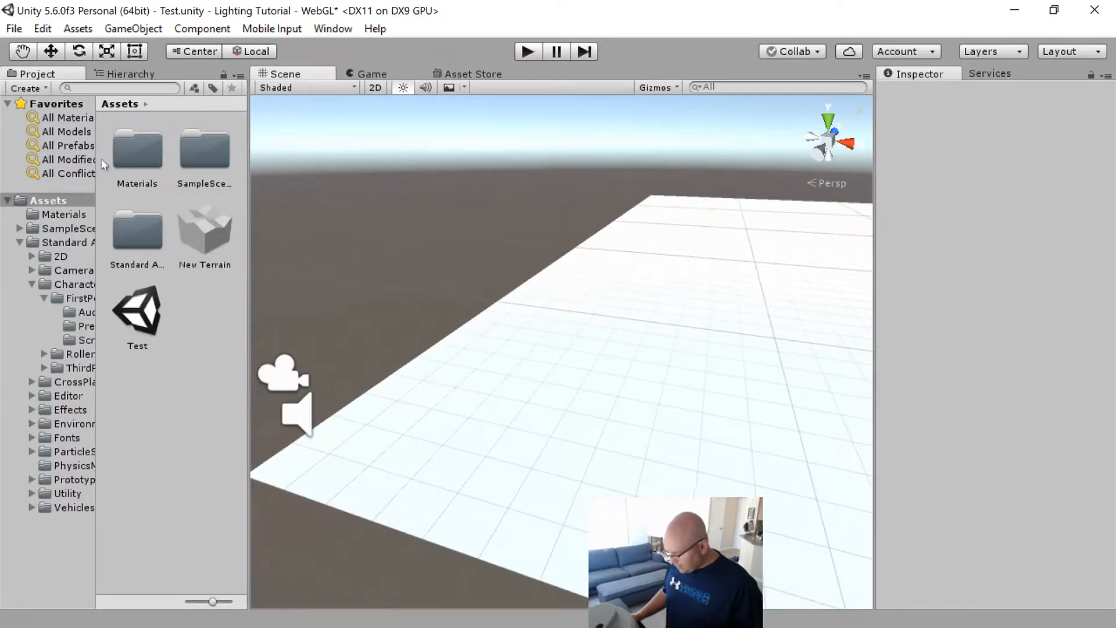
pyautogui.click(7, 201)
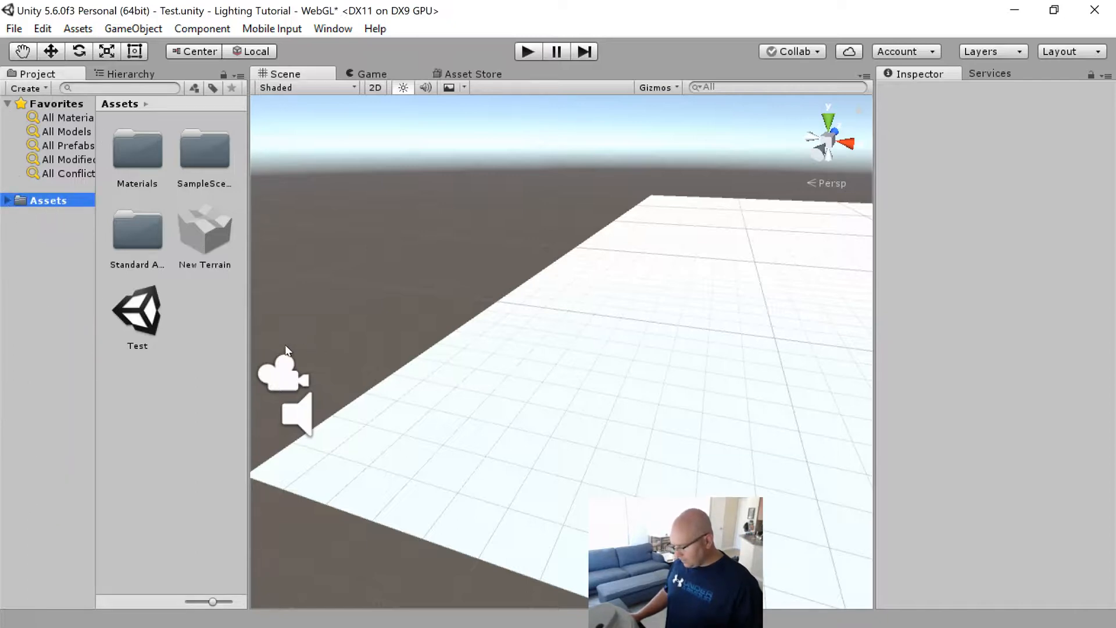
# Step: Move the FPSController from the terrain's corner to its interior, at about X 22.34, Y 6.5, Z 16.35
pyautogui.keyDown('alt'); pyautogui.moveTo(598, 383); pyautogui.dragTo(784, 352); pyautogui.keyUp('alt')
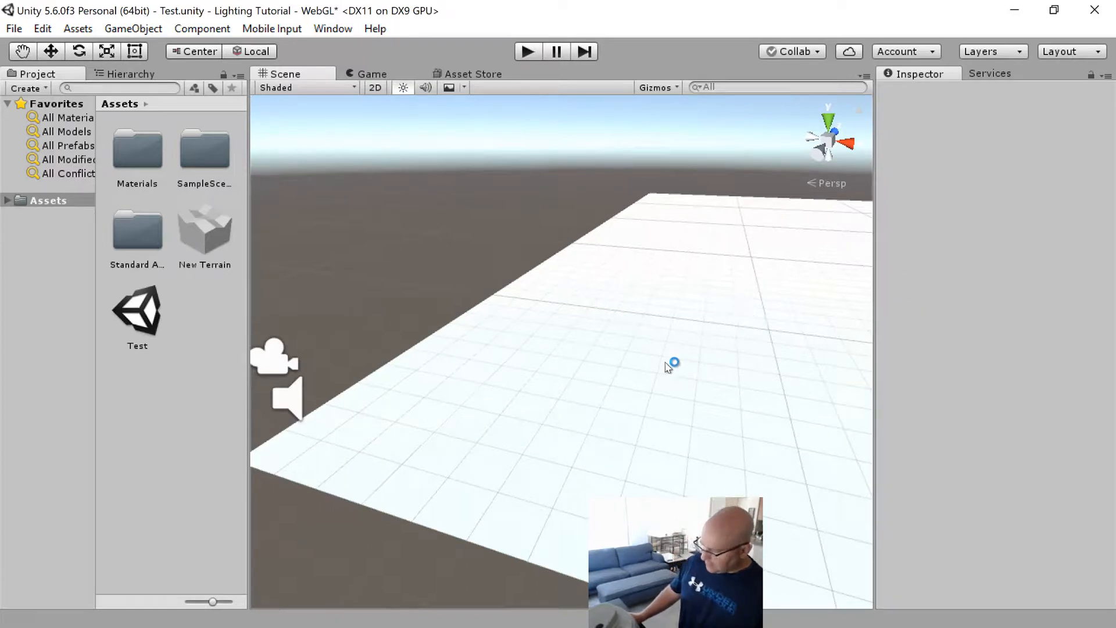
pyautogui.keyDown('alt'); pyautogui.moveTo(700, 309); pyautogui.dragTo(633, 331); pyautogui.keyUp('alt')
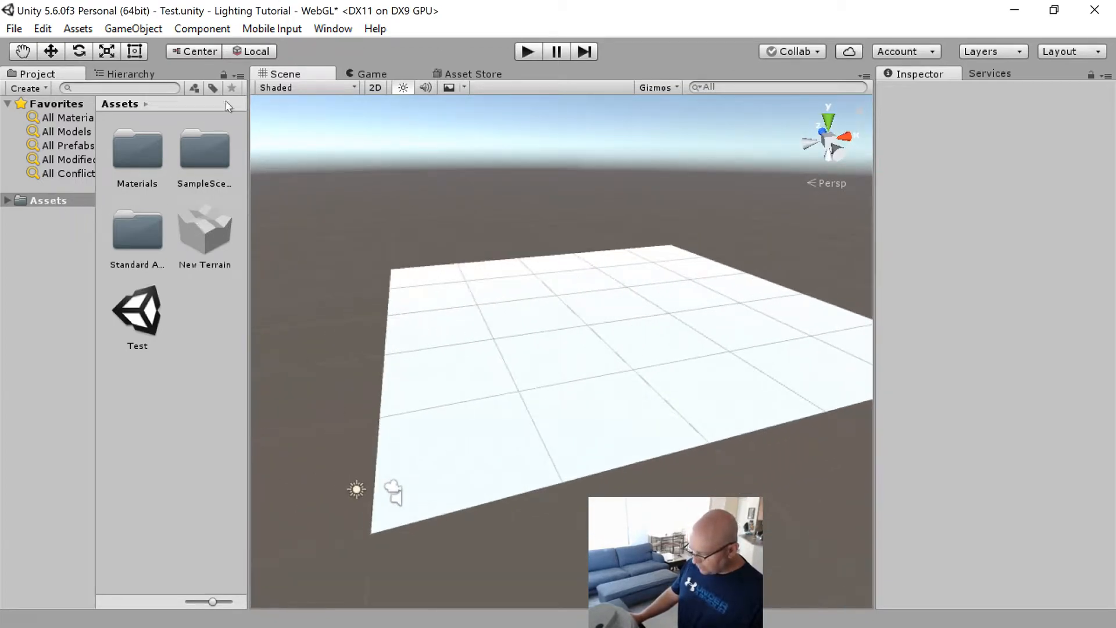
pyautogui.click(138, 74)
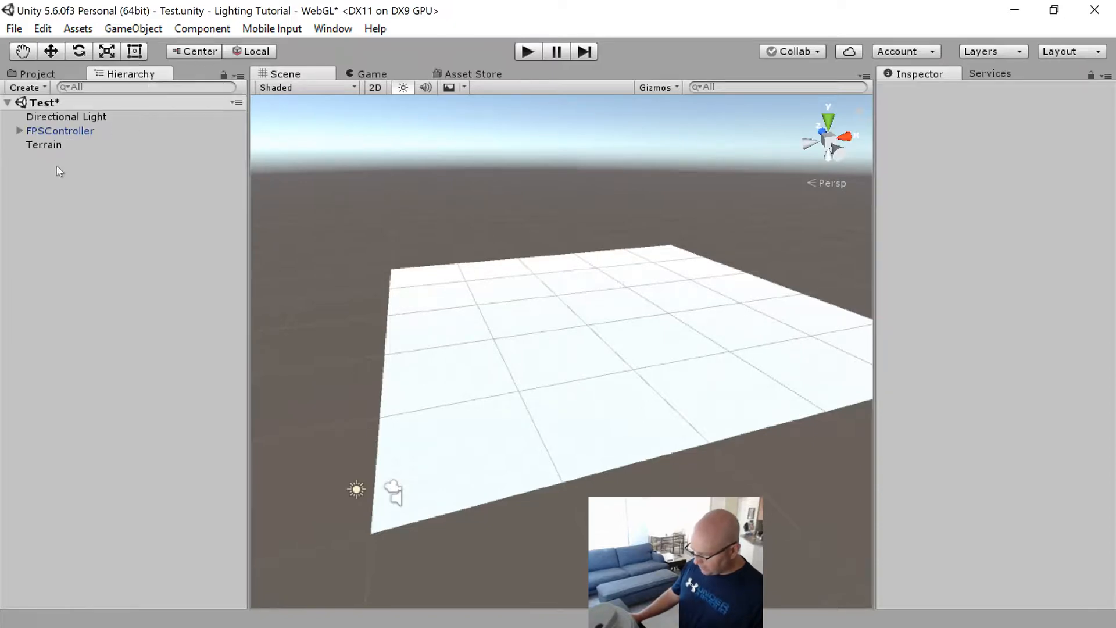
pyautogui.click(58, 117)
pyautogui.click(61, 131)
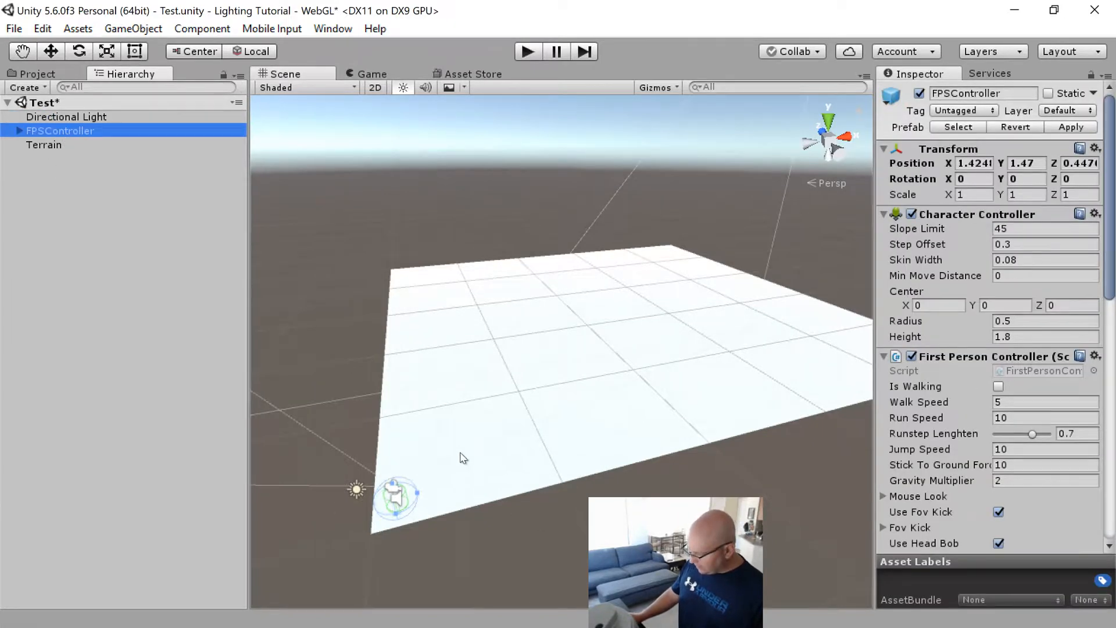
pyautogui.press('w')
pyautogui.keyDown('alt'); pyautogui.moveTo(419, 481); pyautogui.dragTo(628, 311); pyautogui.keyUp('alt')
pyautogui.keyDown('alt'); pyautogui.moveTo(752, 406); pyautogui.dragTo(670, 228); pyautogui.keyUp('alt')
pyautogui.keyDown('alt'); pyautogui.moveTo(665, 291); pyautogui.dragTo(672, 421); pyautogui.keyUp('alt')
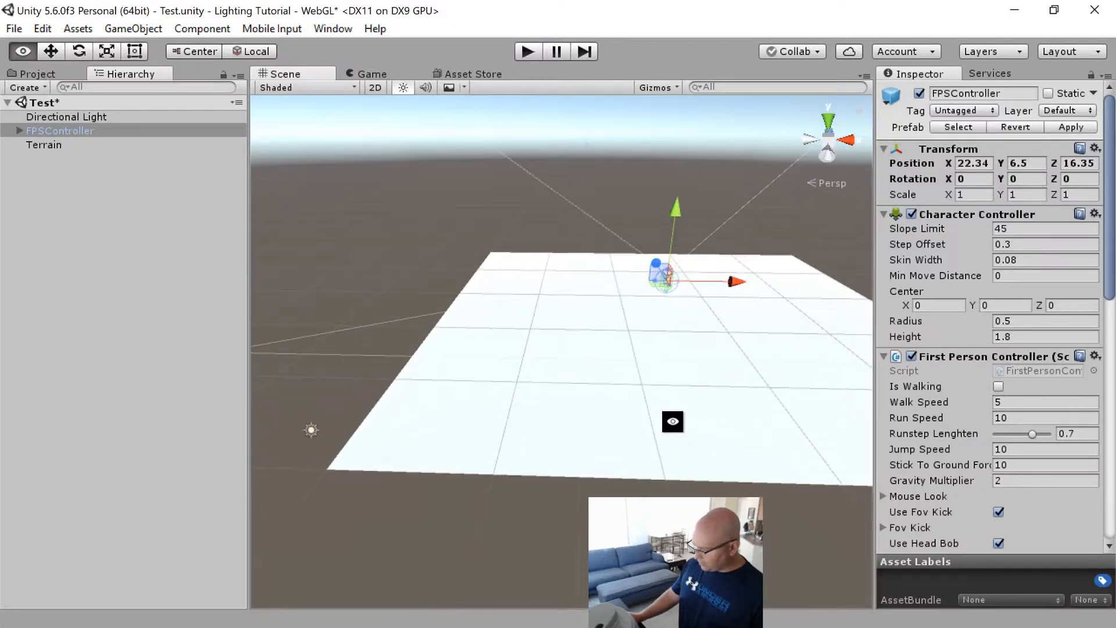
pyautogui.keyDown('alt'); pyautogui.moveTo(697, 385); pyautogui.dragTo(529, 361); pyautogui.keyUp('alt')
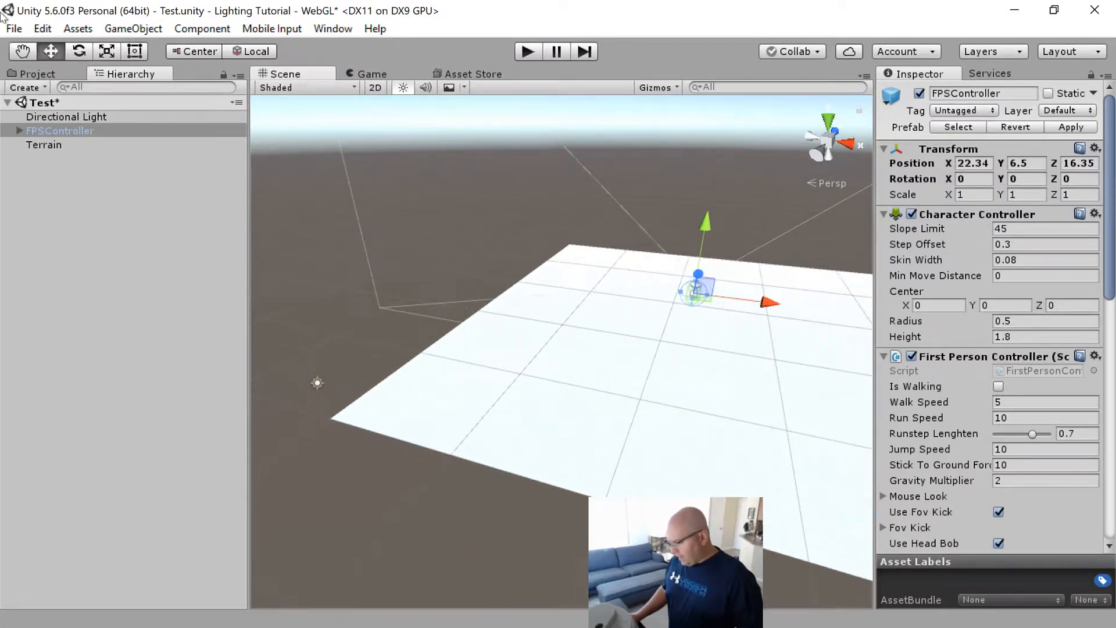
# Step: Reselect the FPSController and nudge it along the X axis to about X 22.59
pyautogui.click(56, 144)
pyautogui.click(54, 130)
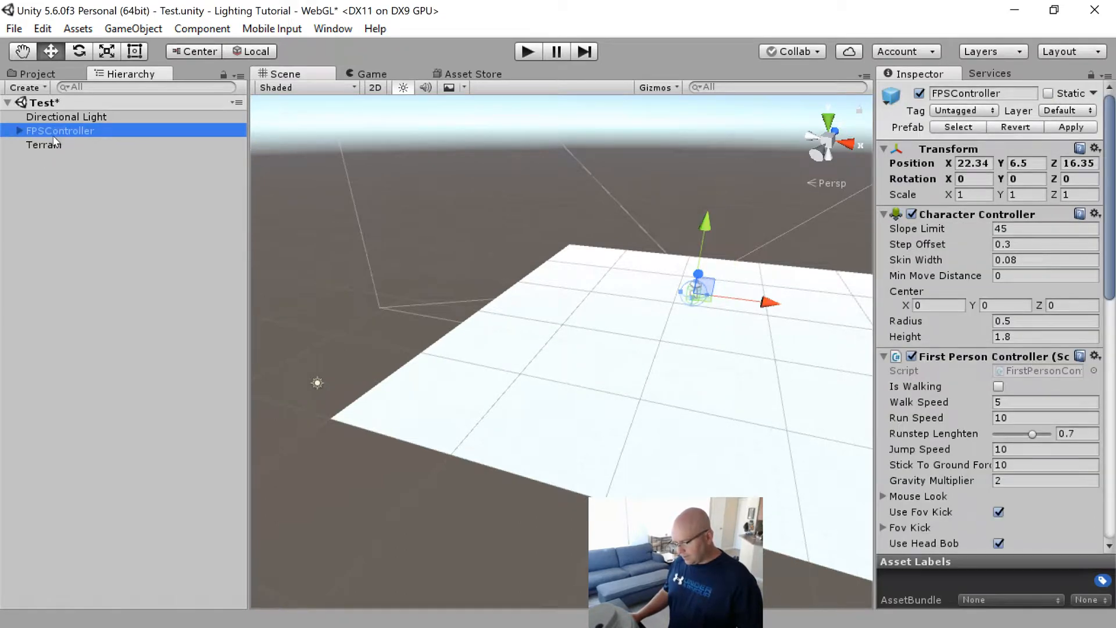
pyautogui.moveTo(774, 304); pyautogui.dragTo(779, 305)
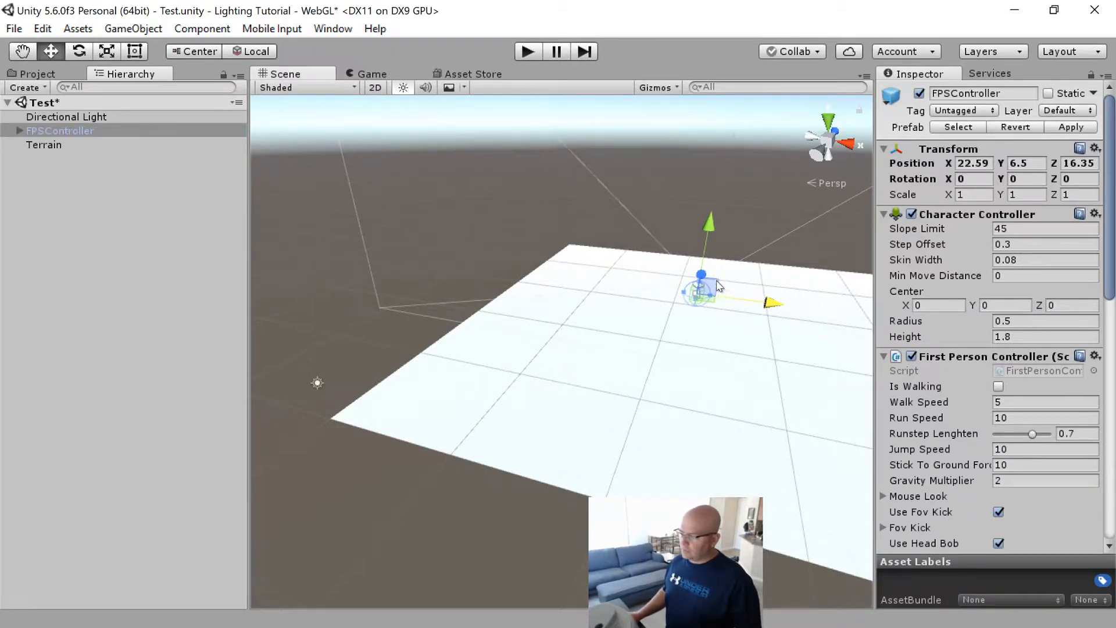
# Step: Expand the FPSController, compare its components with those of its FirstPersonCharacter child, and clear the selection
pyautogui.click(20, 130)
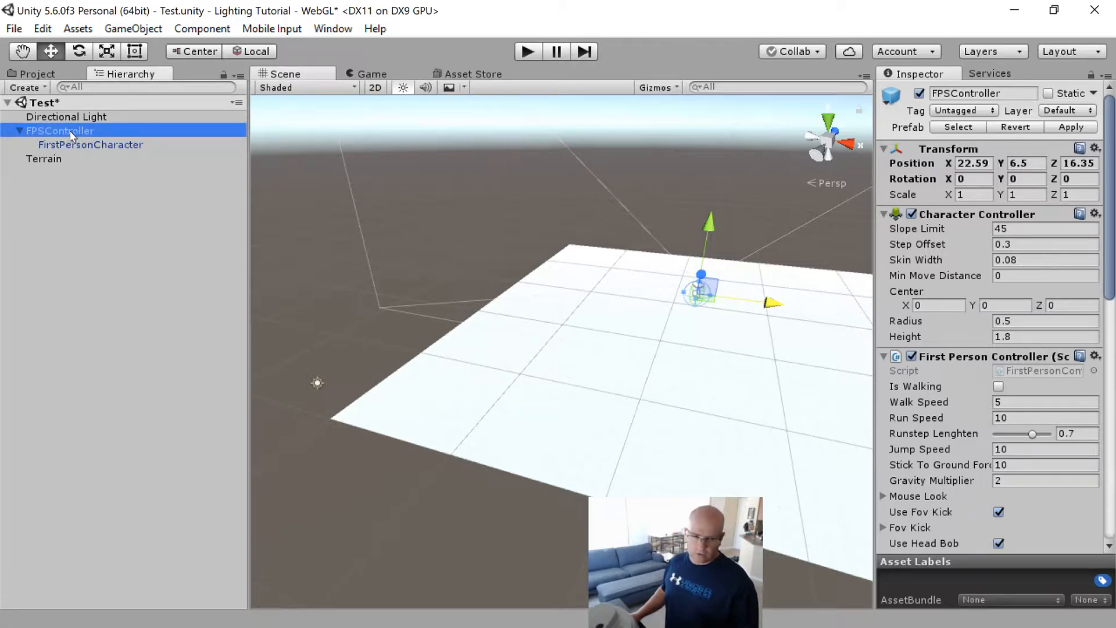
pyautogui.click(93, 144)
pyautogui.click(82, 130)
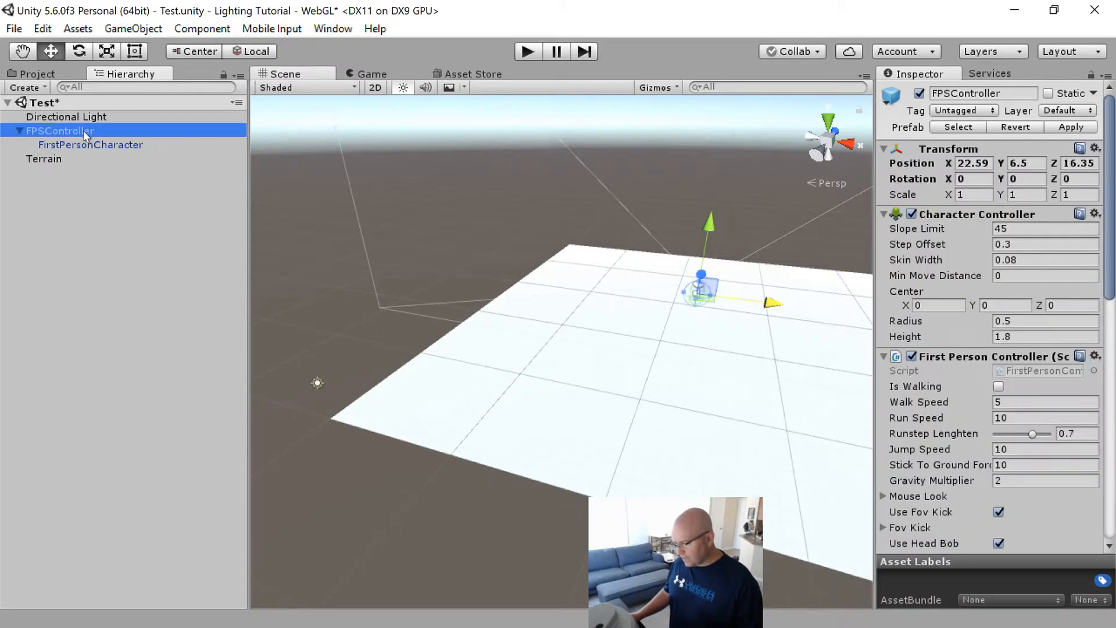
pyautogui.click(82, 130)
pyautogui.press('Return')
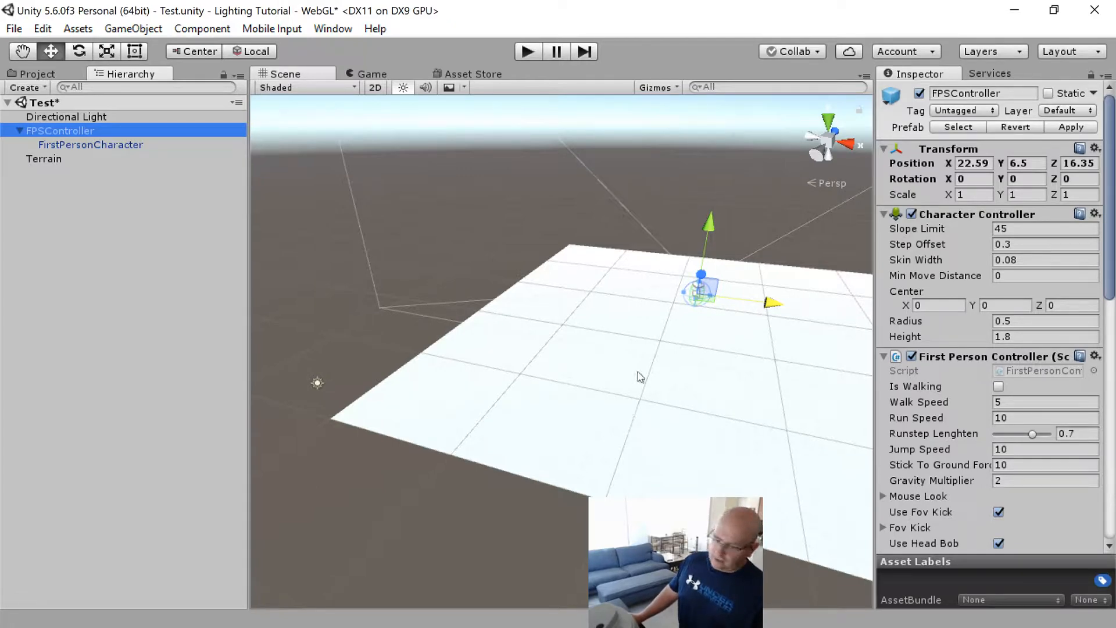
pyautogui.click(68, 144)
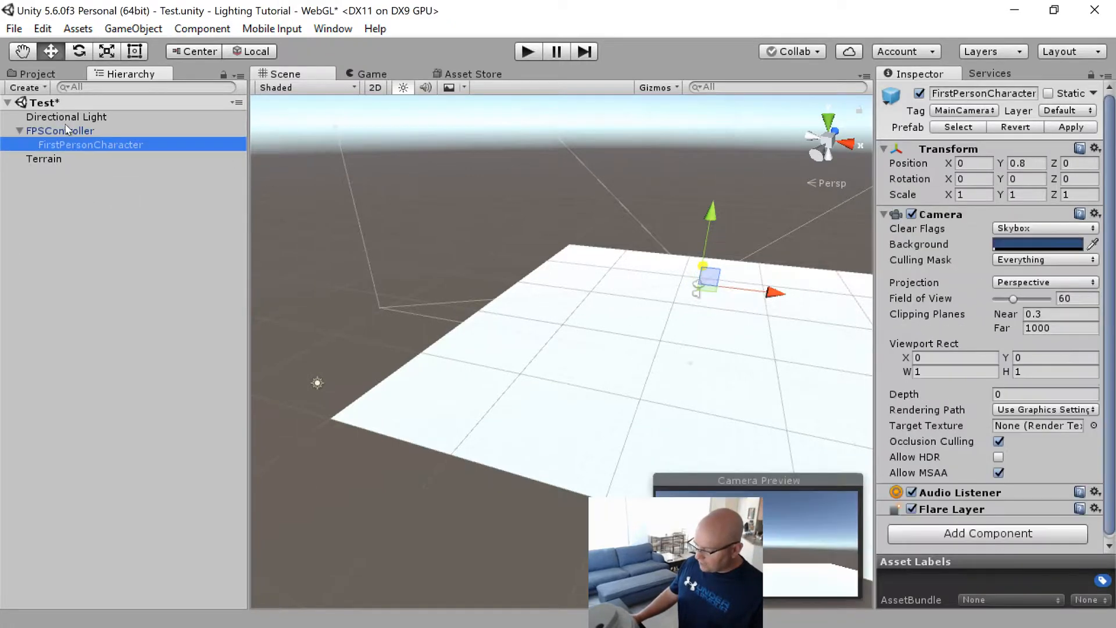
pyautogui.click(66, 132)
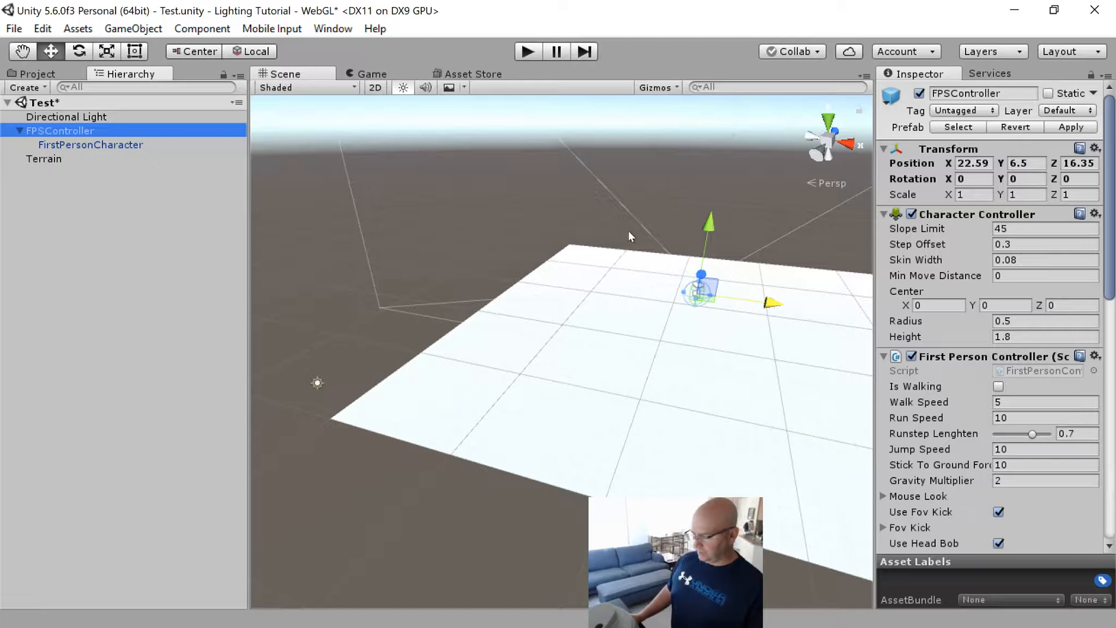
pyautogui.click(308, 324)
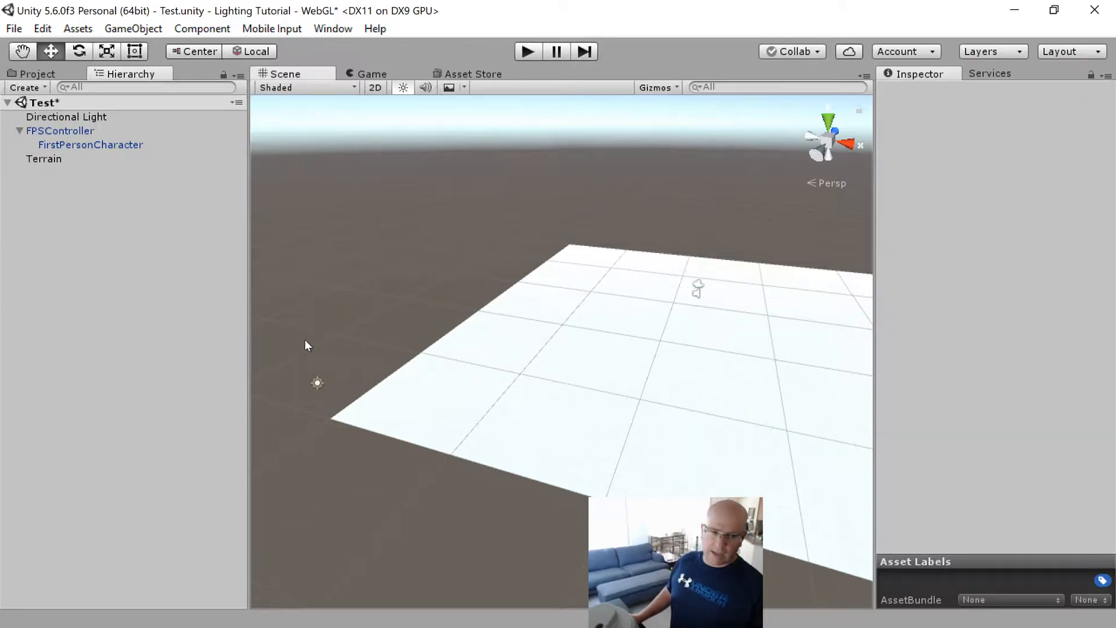
# Step: Select the Terrain and activate its Raise / Lower Terrain tool
pyautogui.keyDown('alt'); pyautogui.moveTo(668, 476); pyautogui.dragTo(645, 334, button='right'); pyautogui.keyUp('alt')
pyautogui.keyDown('alt'); pyautogui.moveTo(645, 333); pyautogui.dragTo(691, 341); pyautogui.keyUp('alt')
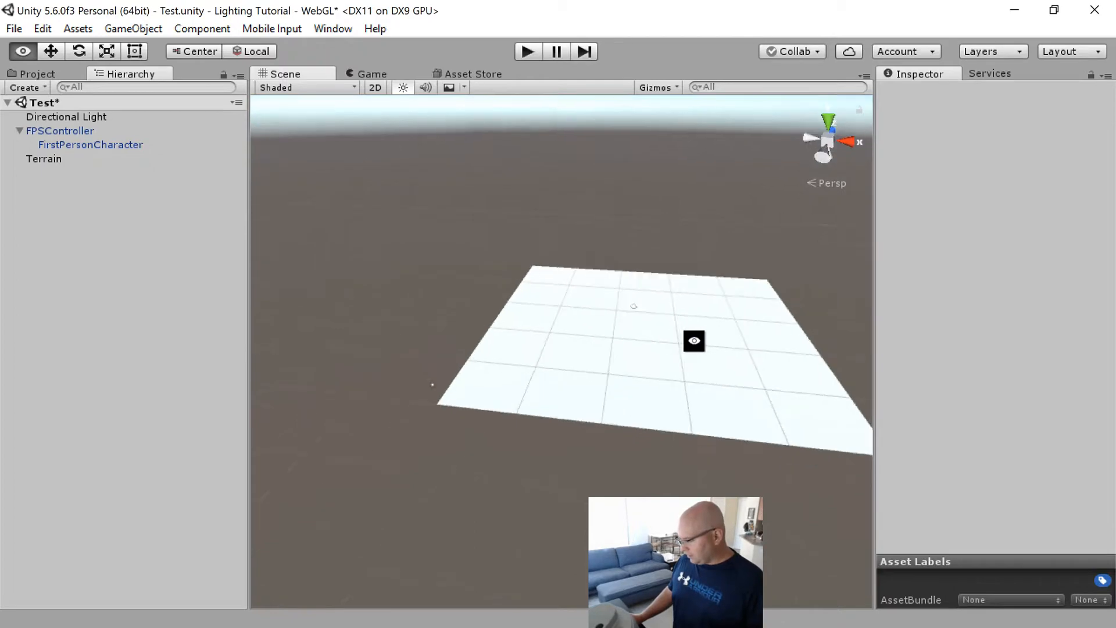
pyautogui.keyDown('alt'); pyautogui.moveTo(692, 341); pyautogui.dragTo(727, 349, button='right'); pyautogui.keyUp('alt')
pyautogui.keyDown('alt'); pyautogui.moveTo(639, 363); pyautogui.dragTo(740, 349); pyautogui.keyUp('alt')
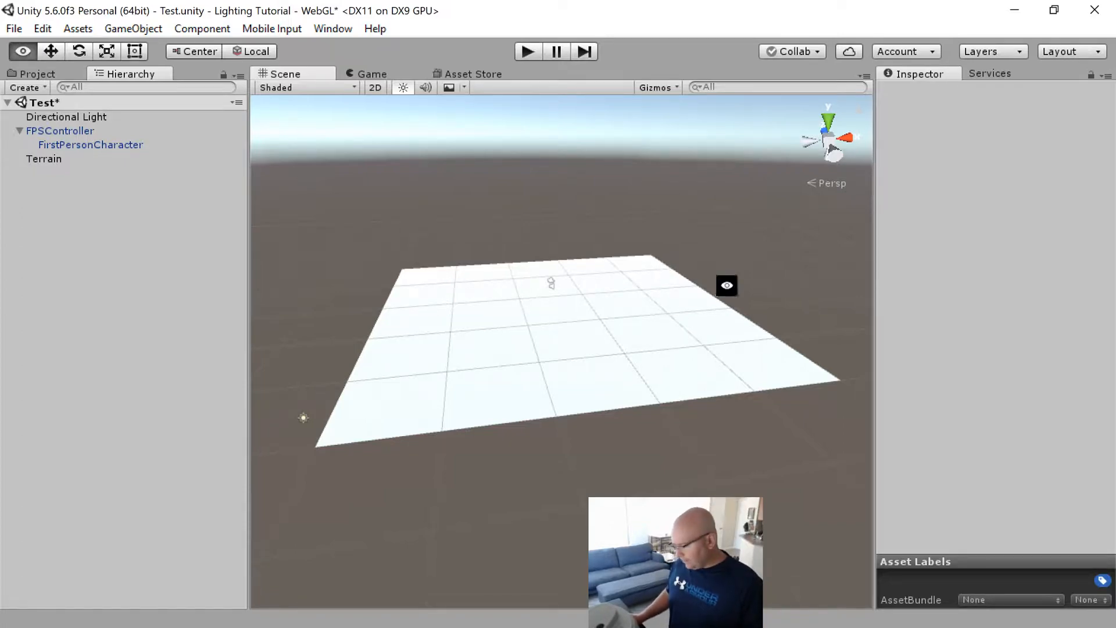
pyautogui.keyDown('alt'); pyautogui.moveTo(725, 287); pyautogui.dragTo(278, 225, button='right'); pyautogui.keyUp('alt')
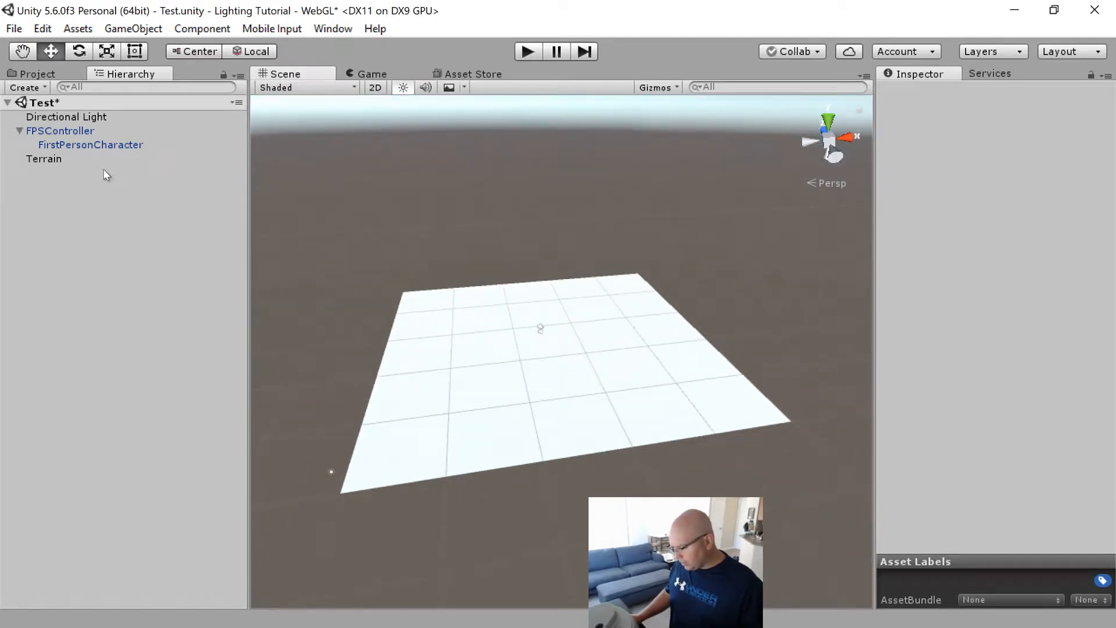
pyautogui.click(68, 160)
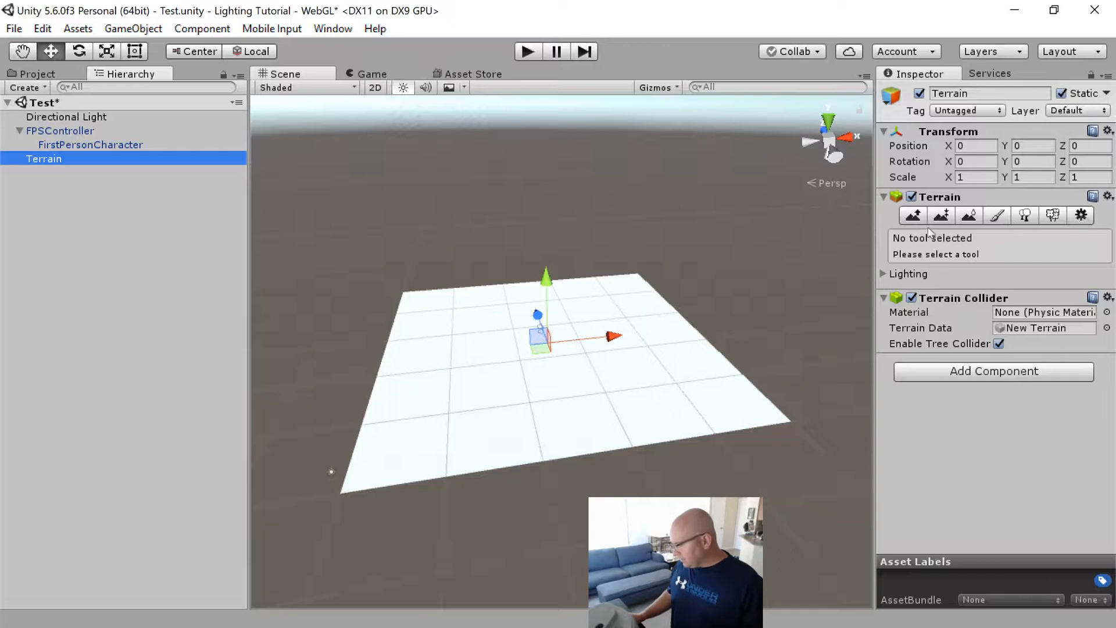
pyautogui.click(911, 217)
pyautogui.click(936, 216)
pyautogui.click(963, 216)
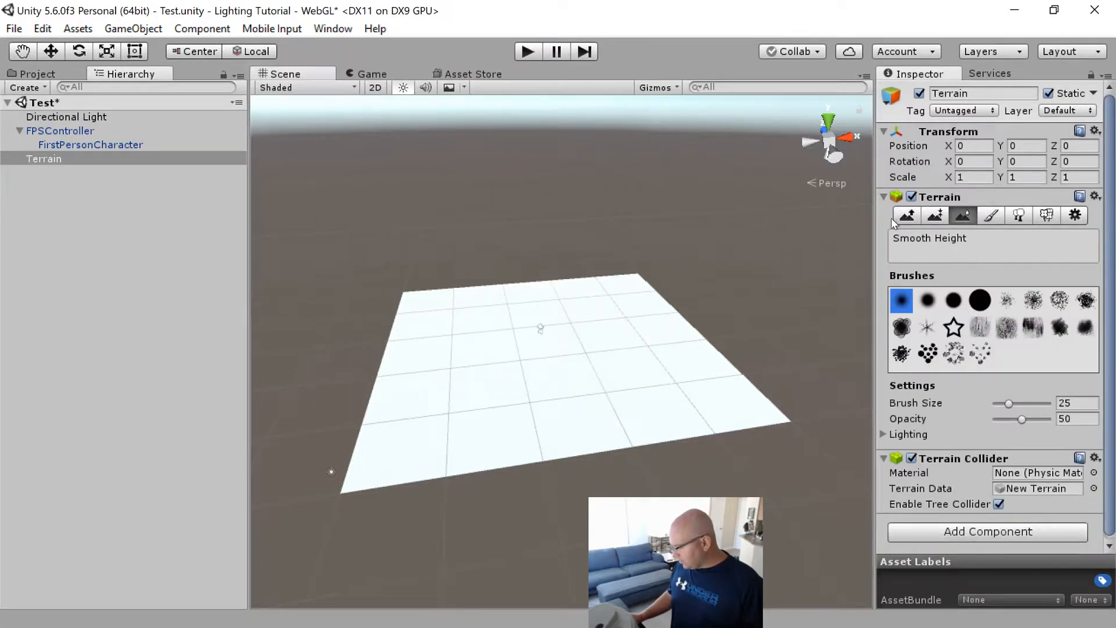
pyautogui.click(908, 219)
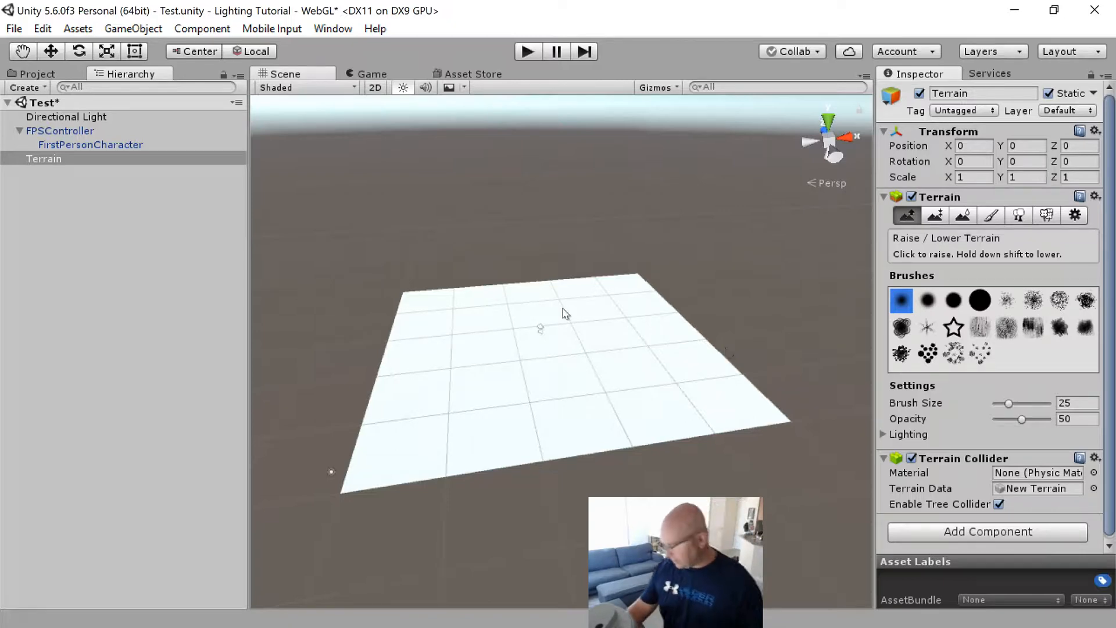
# Step: Set the terrain brush size to 100 and its opacity to 30
pyautogui.keyDown('alt'); pyautogui.moveTo(573, 324); pyautogui.dragTo(570, 330); pyautogui.keyUp('alt')
pyautogui.keyDown('alt'); pyautogui.moveTo(570, 331); pyautogui.dragTo(626, 457, button='right'); pyautogui.keyUp('alt')
pyautogui.keyDown('alt'); pyautogui.moveTo(538, 415); pyautogui.dragTo(463, 382, button='right'); pyautogui.keyUp('alt')
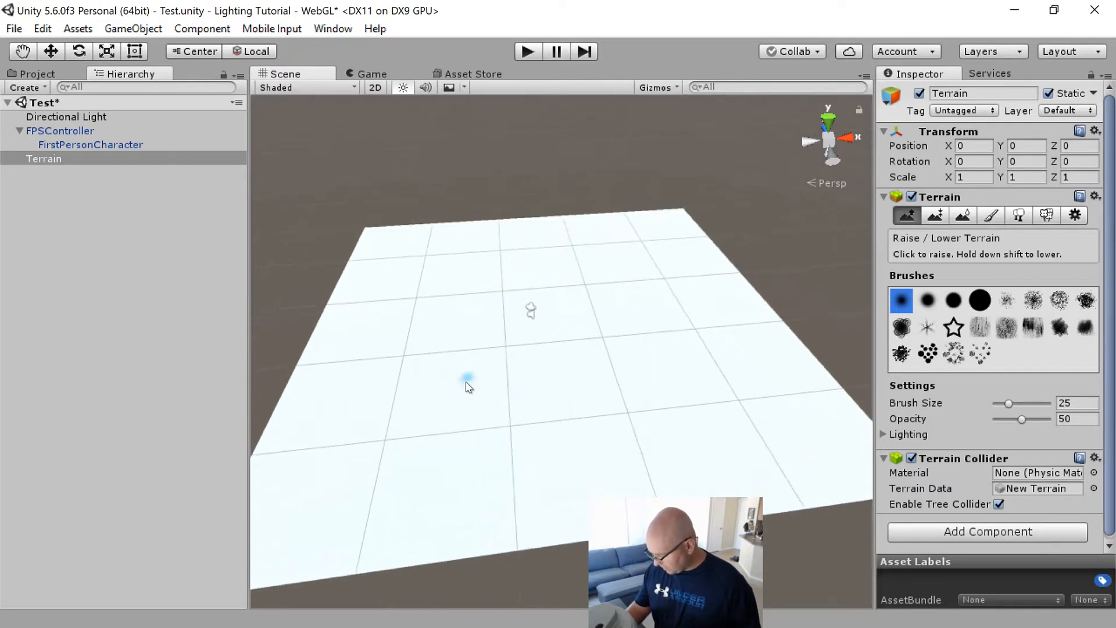
pyautogui.moveTo(1015, 402); pyautogui.dragTo(1047, 401)
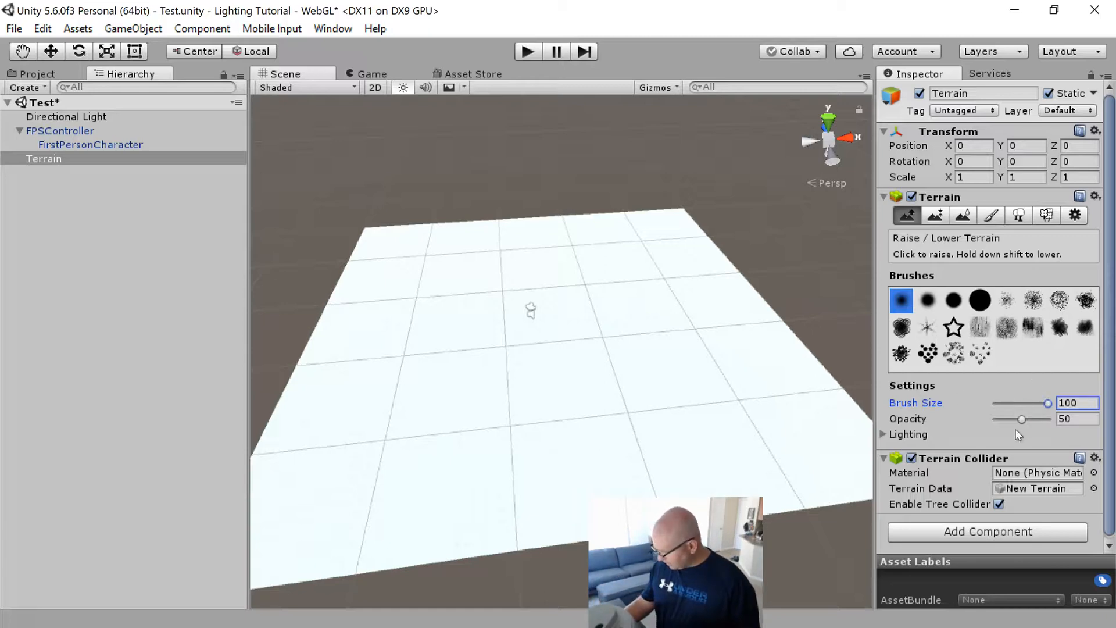
pyautogui.moveTo(1022, 418); pyautogui.dragTo(1010, 419)
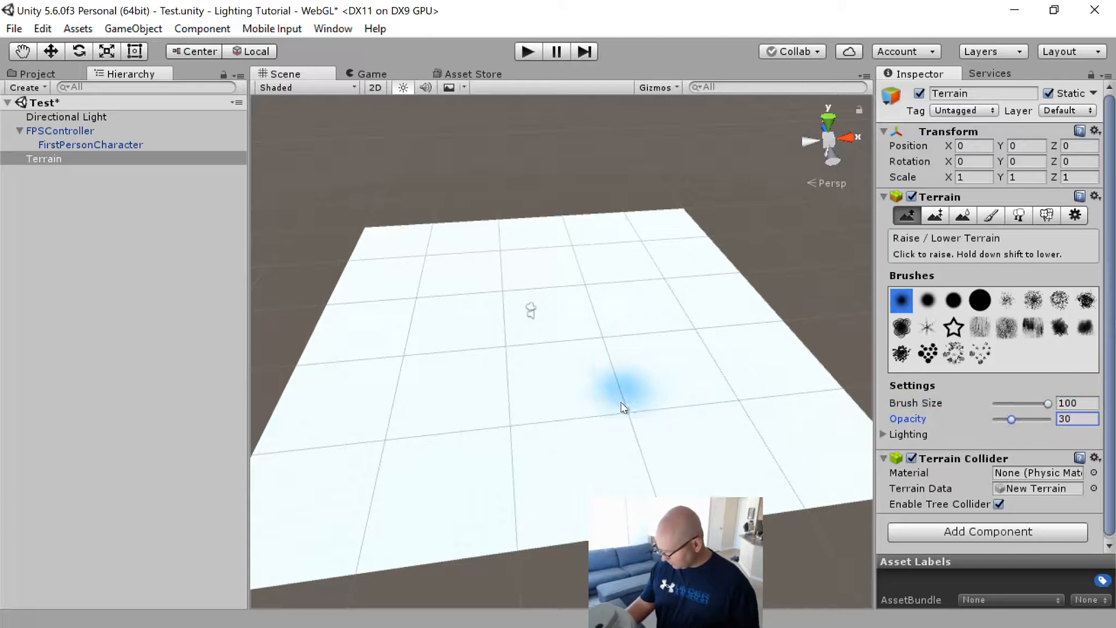
# Step: Raise hilly ridges along two adjoining edges of the terrain and low bumps in its interior with the soft round brush
pyautogui.moveTo(540, 466)
pyautogui.mouseDown()
pyautogui.moveTo(662, 469)
pyautogui.moveTo(773, 435)
pyautogui.moveTo(345, 469)
pyautogui.moveTo(392, 260)
pyautogui.mouseUp()
pyautogui.keyDown('alt'); pyautogui.moveTo(632, 285); pyautogui.dragTo(646, 394); pyautogui.keyUp('alt')
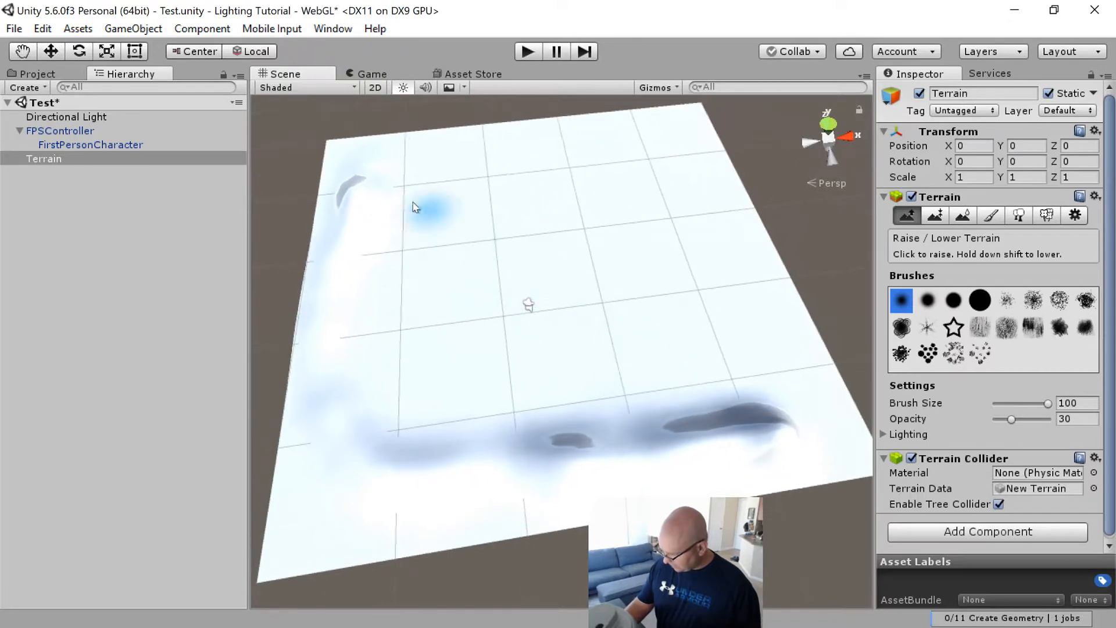
pyautogui.moveTo(408, 175)
pyautogui.mouseDown()
pyautogui.moveTo(655, 165)
pyautogui.moveTo(784, 339)
pyautogui.moveTo(757, 453)
pyautogui.moveTo(721, 424)
pyautogui.moveTo(703, 257)
pyautogui.moveTo(661, 217)
pyautogui.moveTo(636, 480)
pyautogui.moveTo(386, 456)
pyautogui.moveTo(424, 249)
pyautogui.mouseUp()
pyautogui.moveTo(606, 394)
pyautogui.keyDown('alt'); pyautogui.mouseDown()
pyautogui.moveTo(675, 274)
pyautogui.moveTo(591, 426)
pyautogui.moveTo(694, 327)
pyautogui.moveTo(740, 302)
pyautogui.moveTo(758, 331)
pyautogui.moveTo(552, 436)
pyautogui.moveTo(622, 319)
pyautogui.moveTo(717, 369)
pyautogui.moveTo(618, 381)
pyautogui.mouseUp(); pyautogui.keyUp('alt')
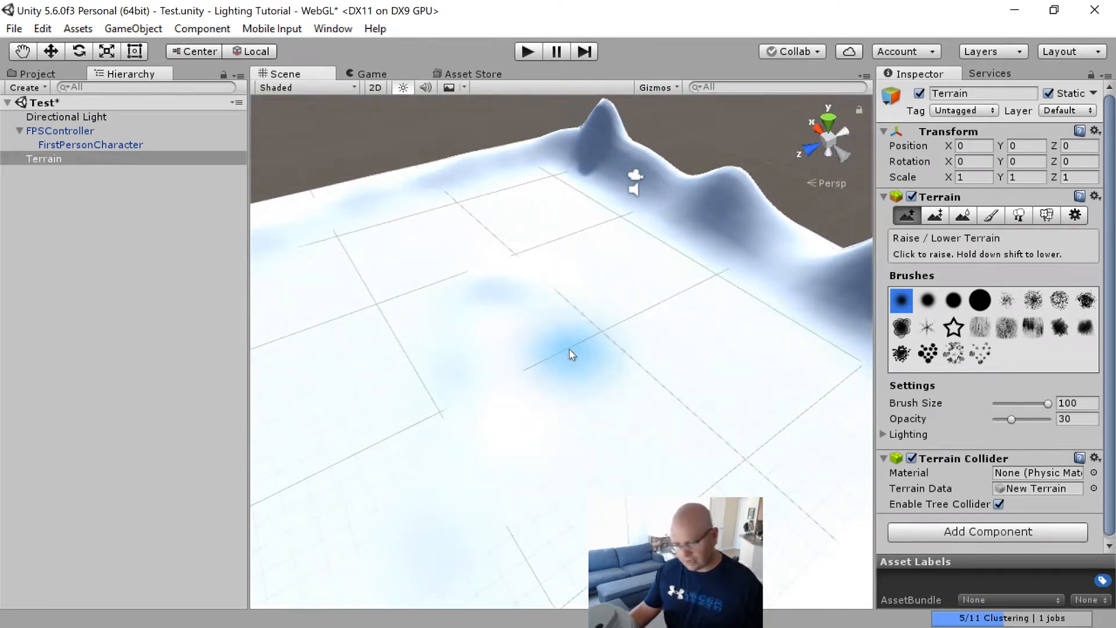
# Step: Lower the peak at the end of the ridge nearest the terrain's corner with the Raise / Lower Terrain brush
pyautogui.press('alt')
pyautogui.moveTo(552, 386)
pyautogui.keyDown('alt'); pyautogui.mouseDown()
pyautogui.moveTo(740, 304)
pyautogui.moveTo(511, 346)
pyautogui.moveTo(651, 354)
pyautogui.moveTo(651, 388)
pyautogui.moveTo(672, 351)
pyautogui.moveTo(624, 399)
pyautogui.mouseUp(); pyautogui.keyUp('alt')
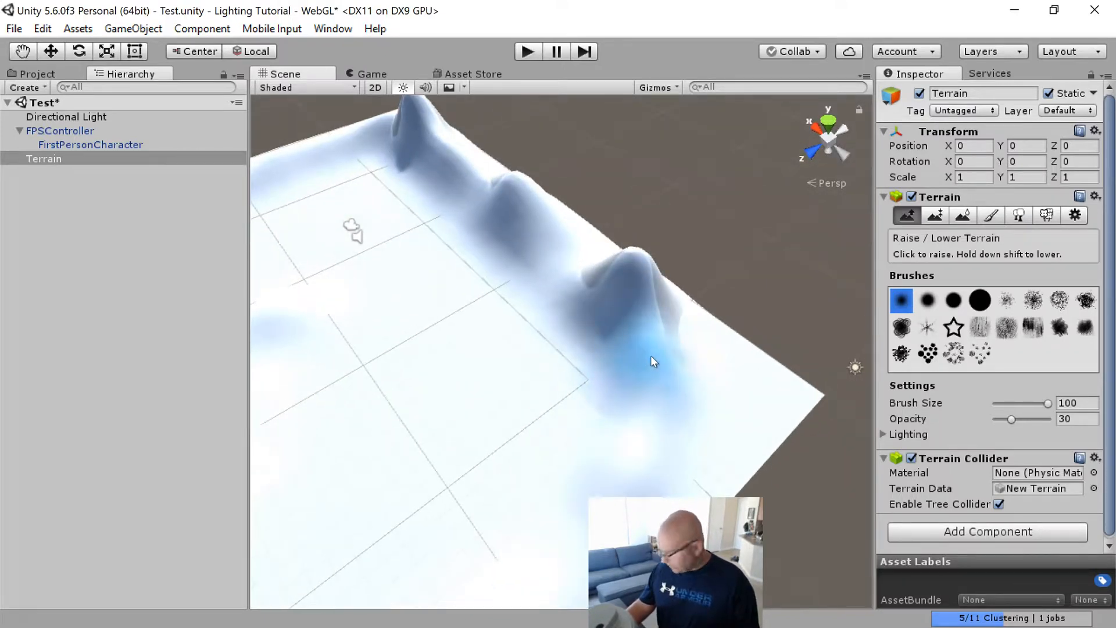
pyautogui.press('shift')
pyautogui.moveTo(659, 378)
pyautogui.keyDown('shift'); pyautogui.mouseDown()
pyautogui.moveTo(587, 284)
pyautogui.moveTo(634, 308)
pyautogui.moveTo(653, 378)
pyautogui.moveTo(644, 330)
pyautogui.mouseUp(); pyautogui.keyUp('shift')
pyautogui.keyDown('alt'); pyautogui.moveTo(583, 455); pyautogui.dragTo(563, 354); pyautogui.keyUp('alt')
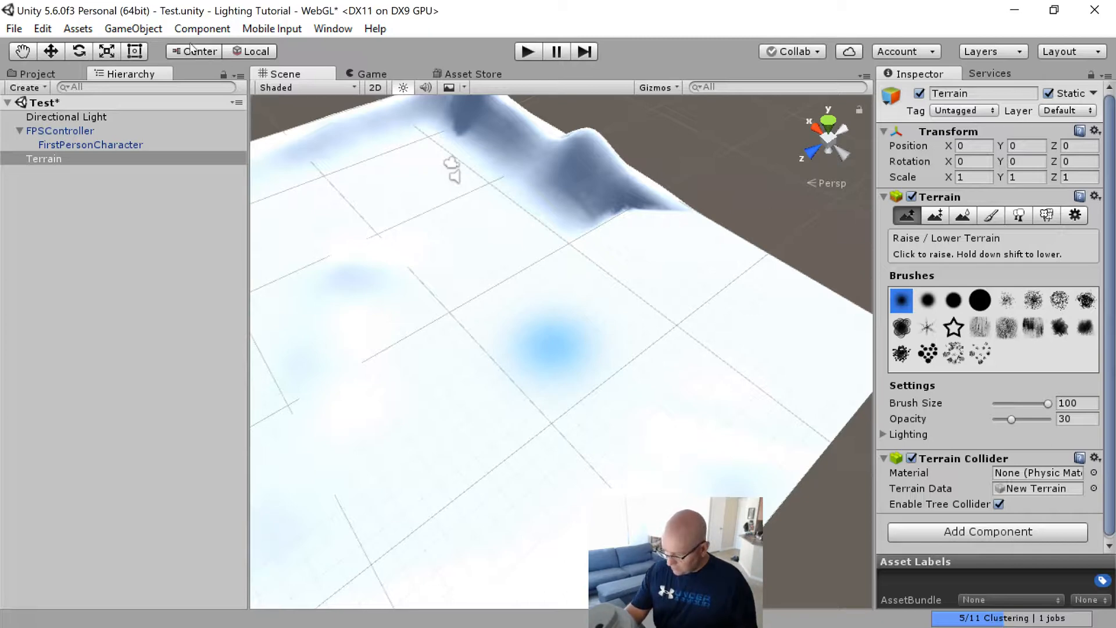
# Step: Open the Lighting window and look for it alongside the Inspector and Services windows
pyautogui.click(339, 31)
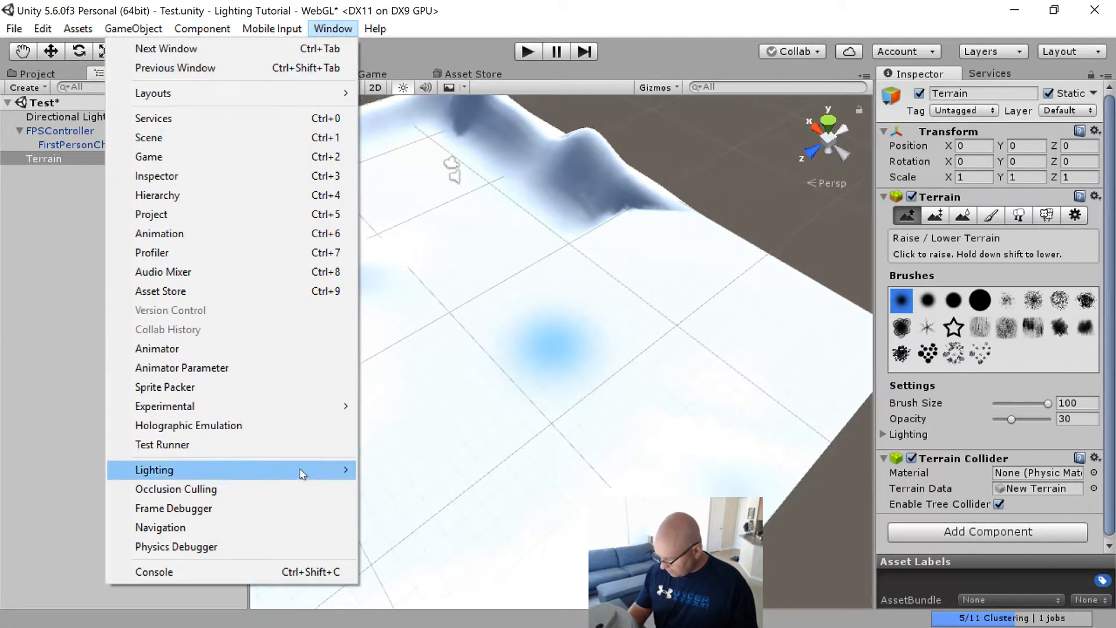
pyautogui.moveTo(317, 469)
pyautogui.click(405, 468)
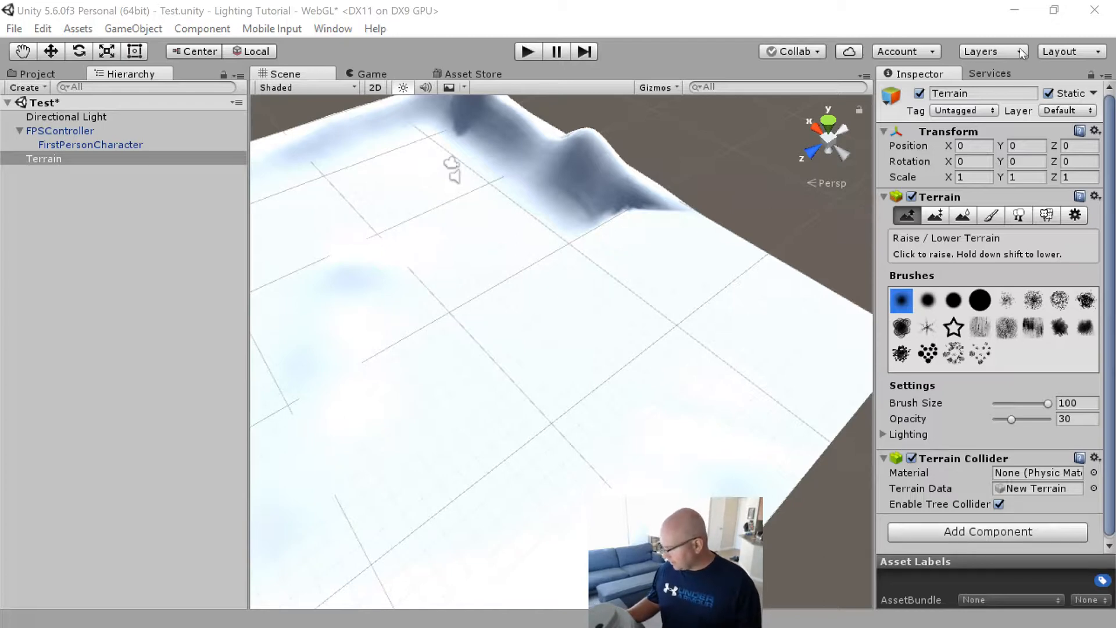
pyautogui.click(999, 72)
pyautogui.click(926, 76)
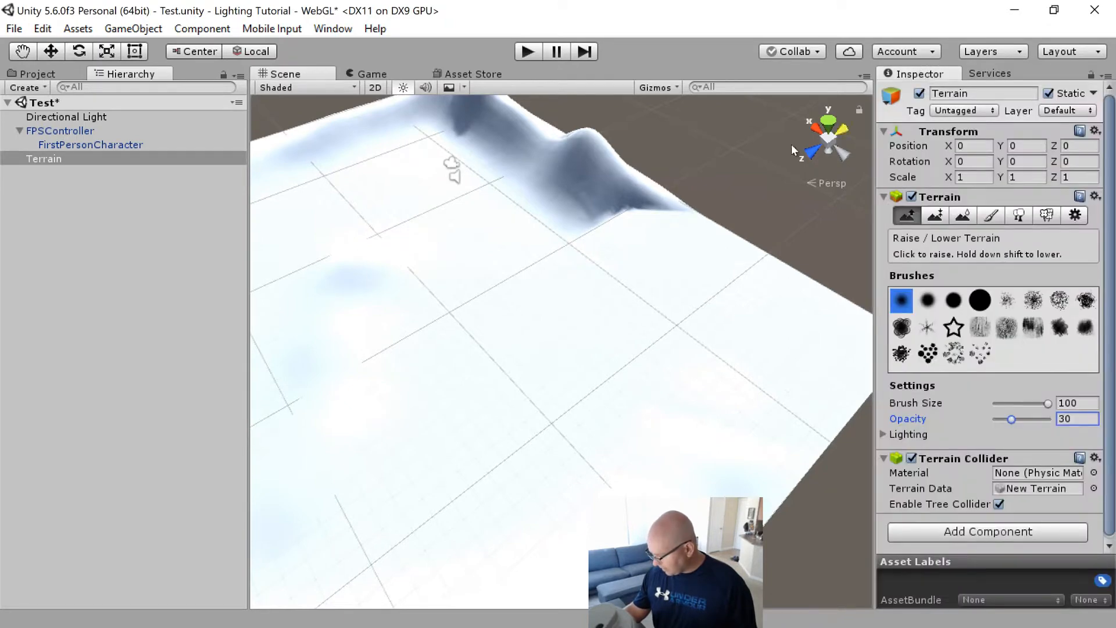
# Step: Revert all window layouts to the factory settings
pyautogui.click(350, 33)
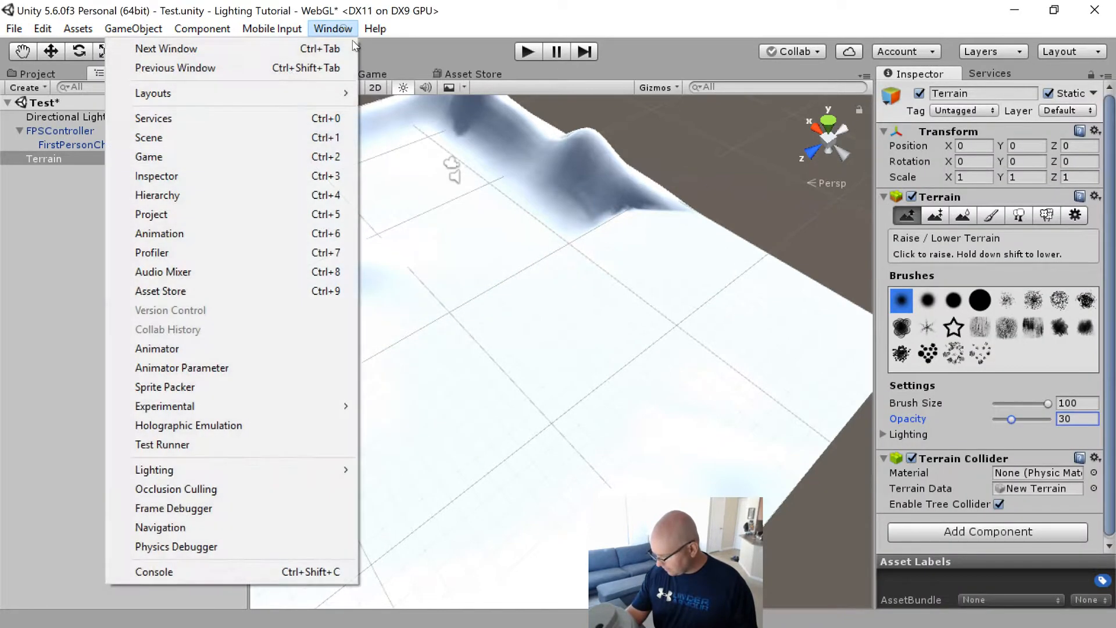
pyautogui.moveTo(341, 93)
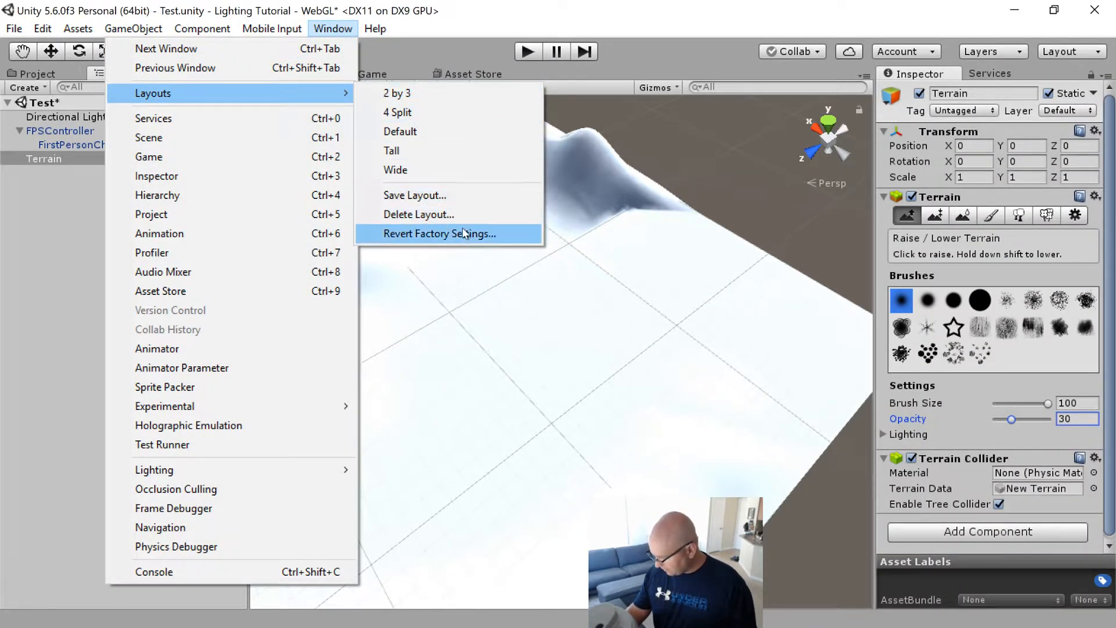
pyautogui.click(439, 233)
pyautogui.click(606, 356)
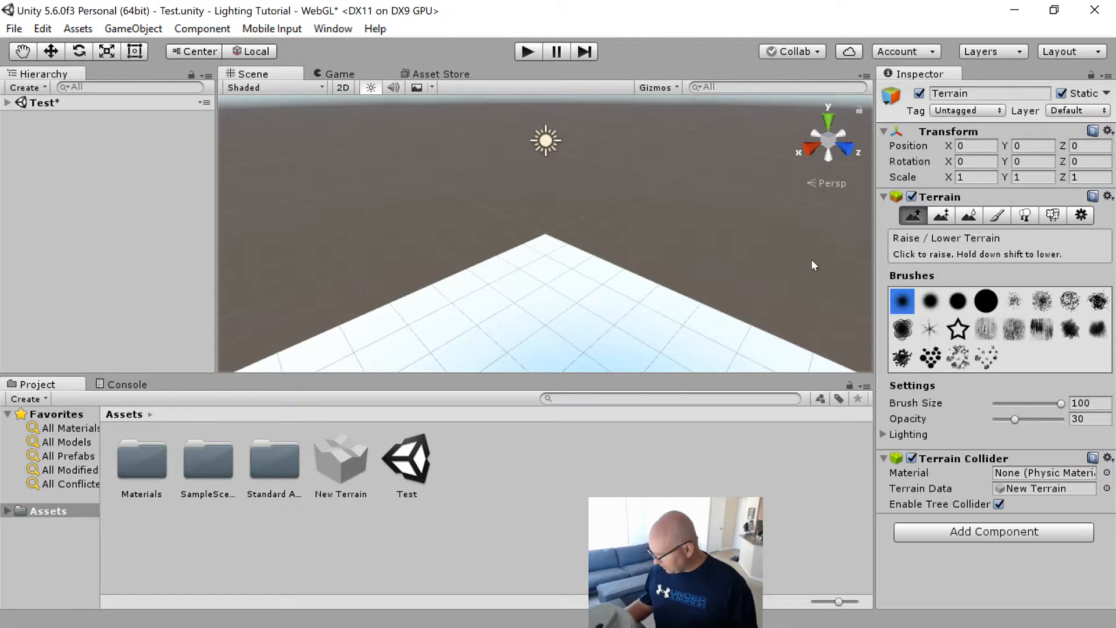
pyautogui.click(333, 28)
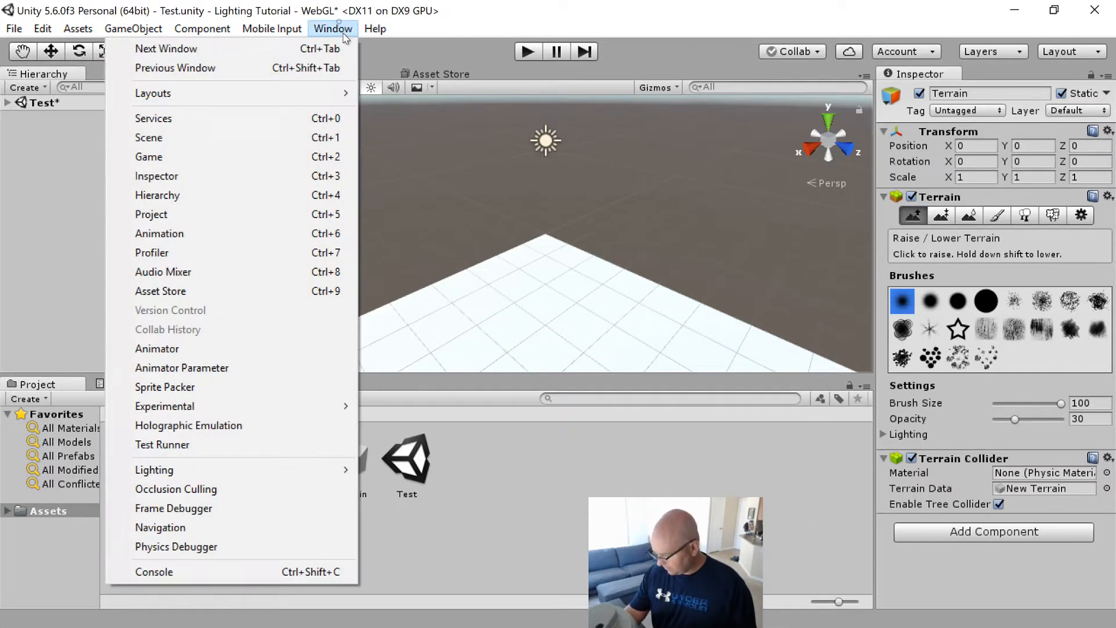
pyautogui.moveTo(337, 94)
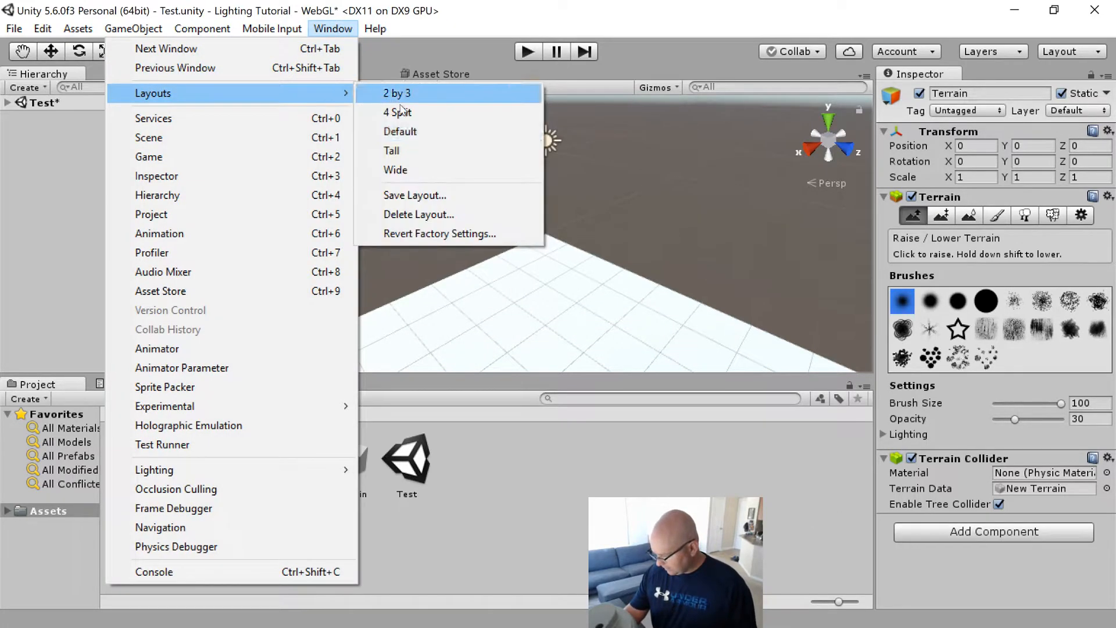
pyautogui.click(459, 234)
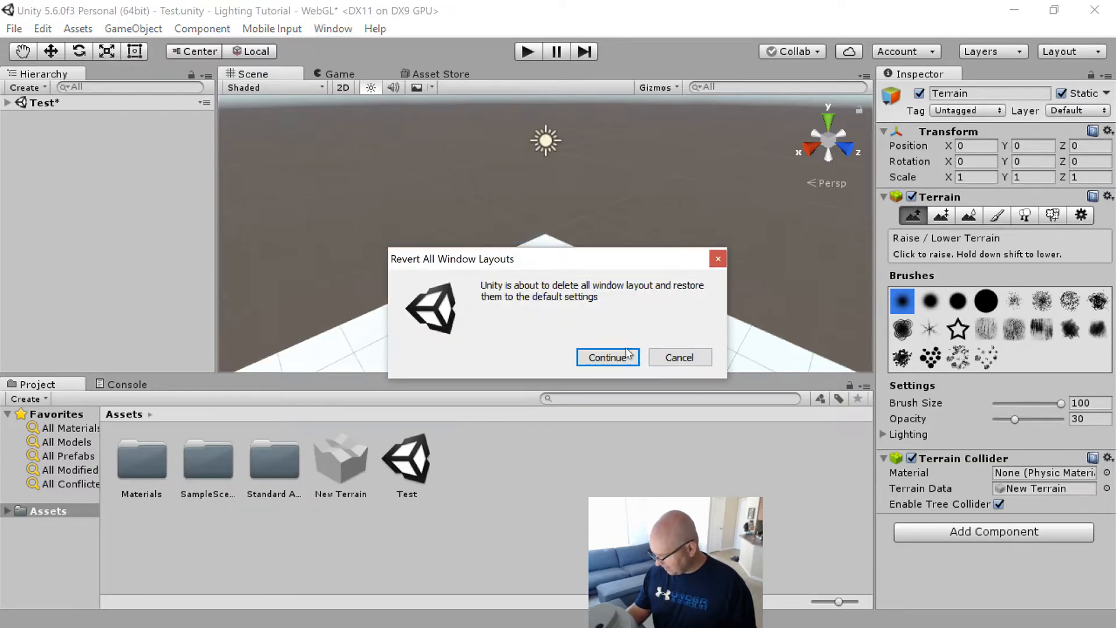
pyautogui.click(609, 357)
# Step: Open the Lighting settings window and maximize the editor window on the screen
pyautogui.click(333, 29)
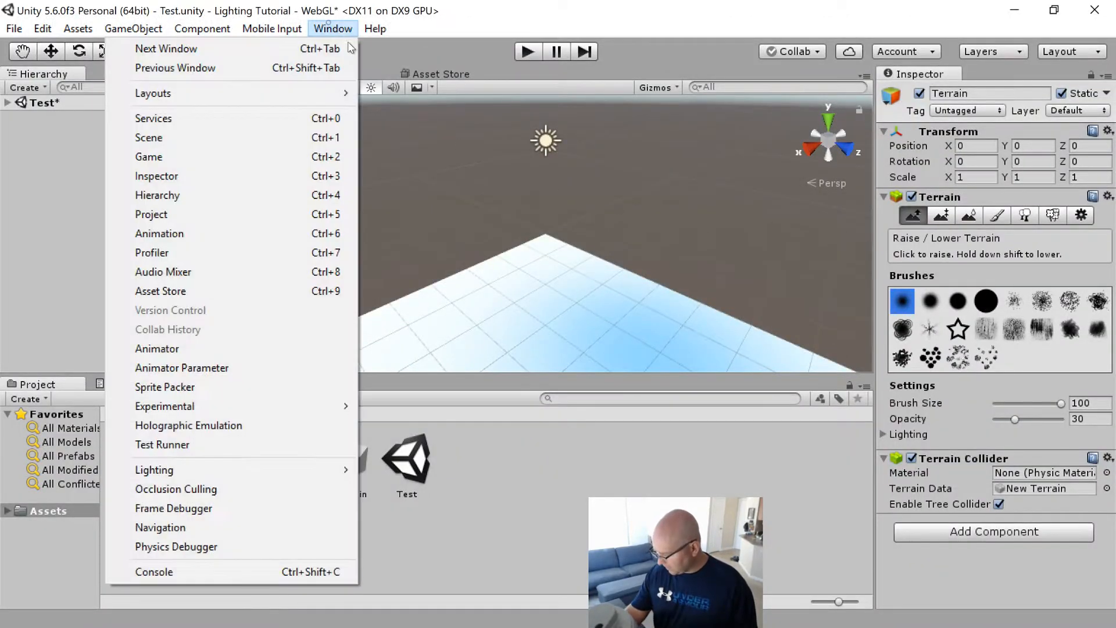
pyautogui.moveTo(308, 475)
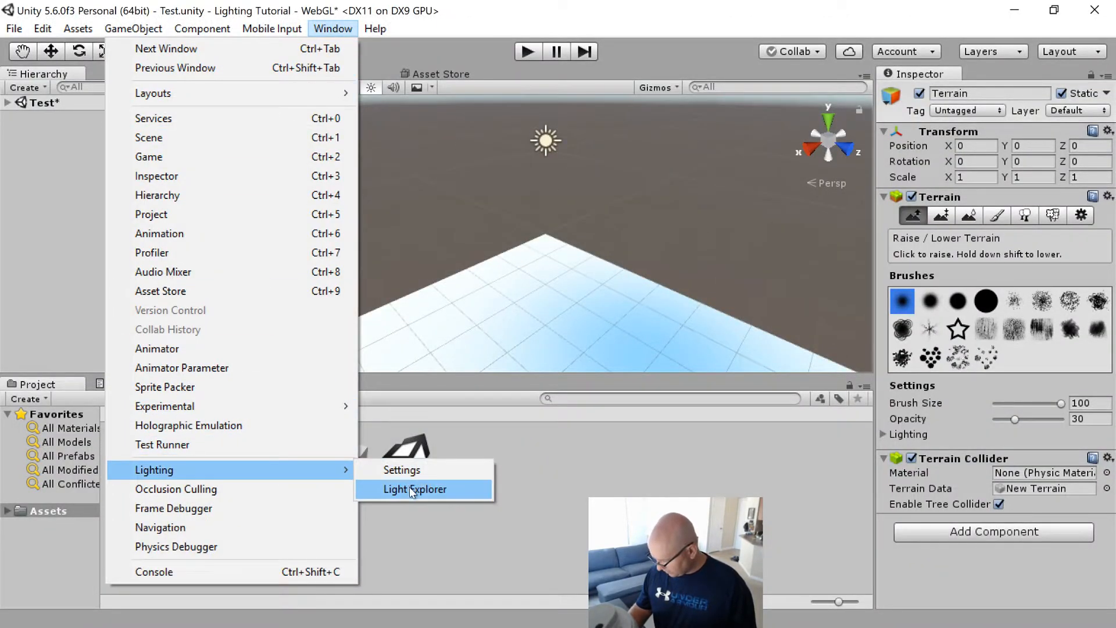
pyautogui.click(409, 470)
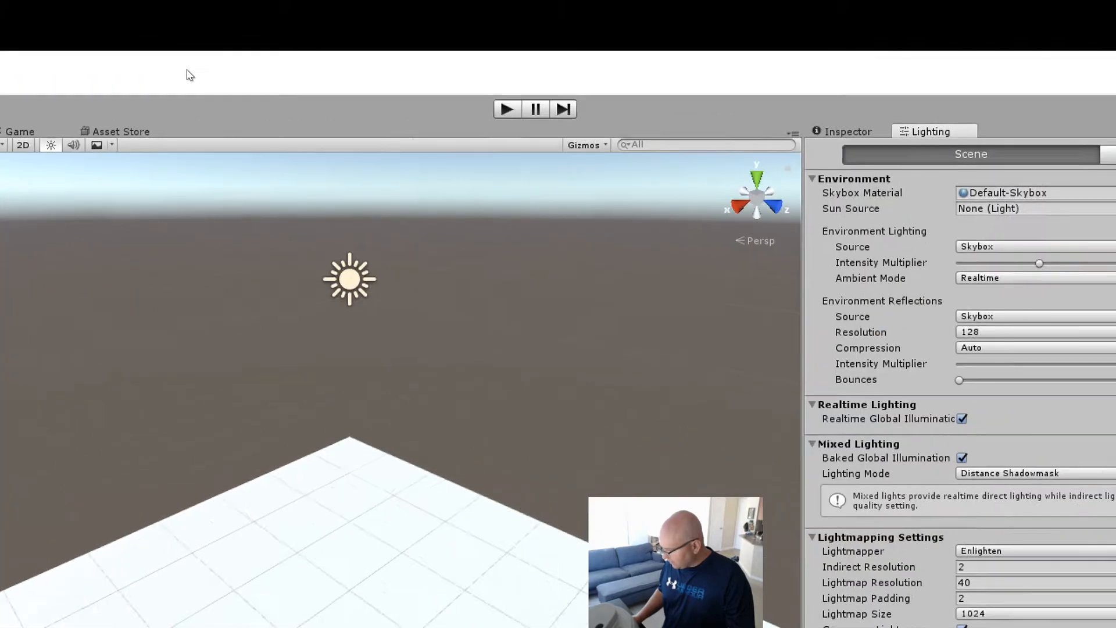
pyautogui.moveTo(187, 70); pyautogui.dragTo(0, 71)
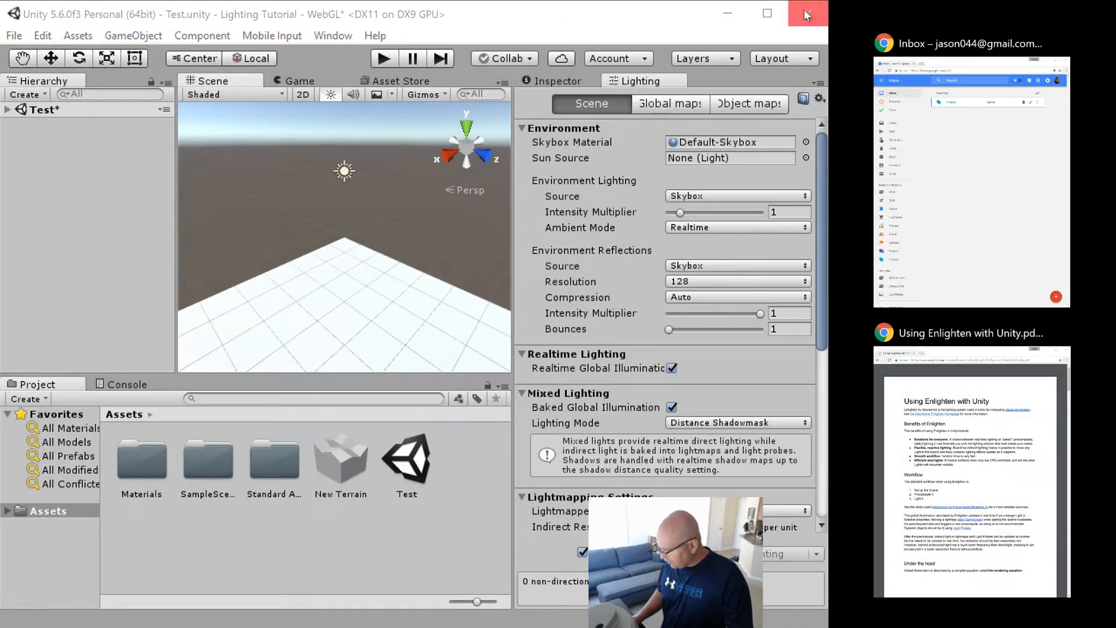
pyautogui.click(767, 13)
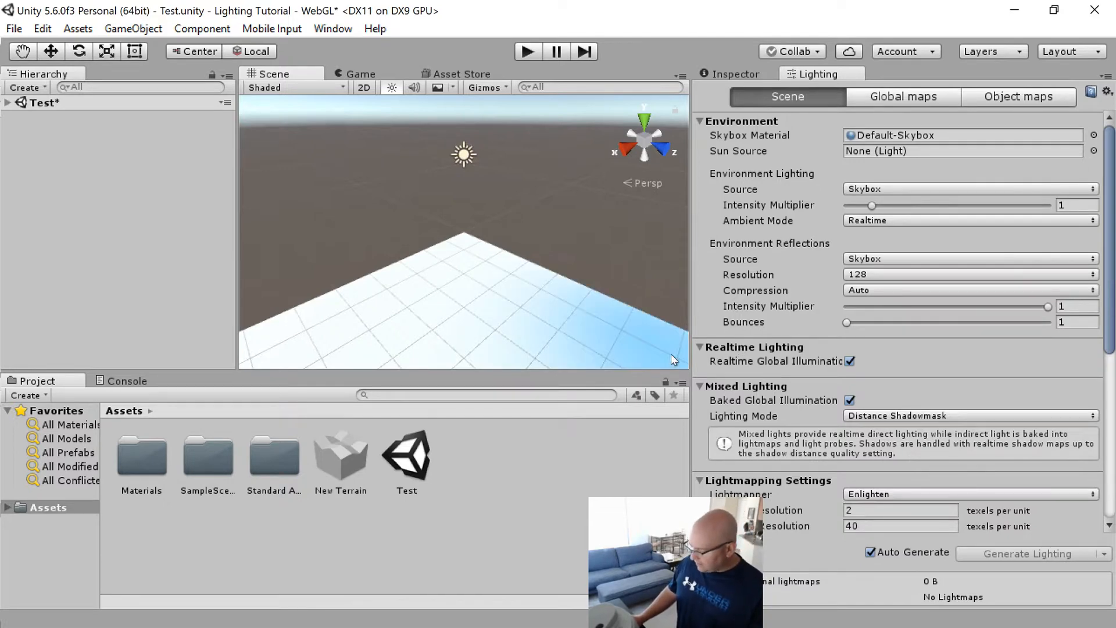
# Step: Undock the Lighting window from the Inspector's group as a floating window and make it taller and narrower
pyautogui.moveTo(692, 335); pyautogui.dragTo(805, 337)
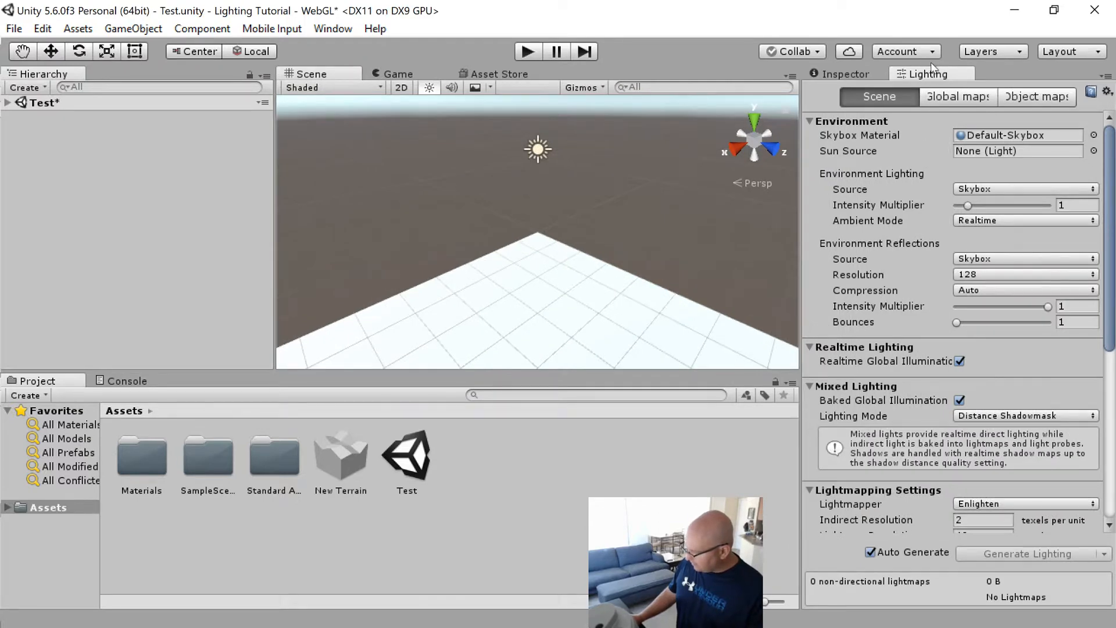
pyautogui.moveTo(929, 74); pyautogui.dragTo(705, 343)
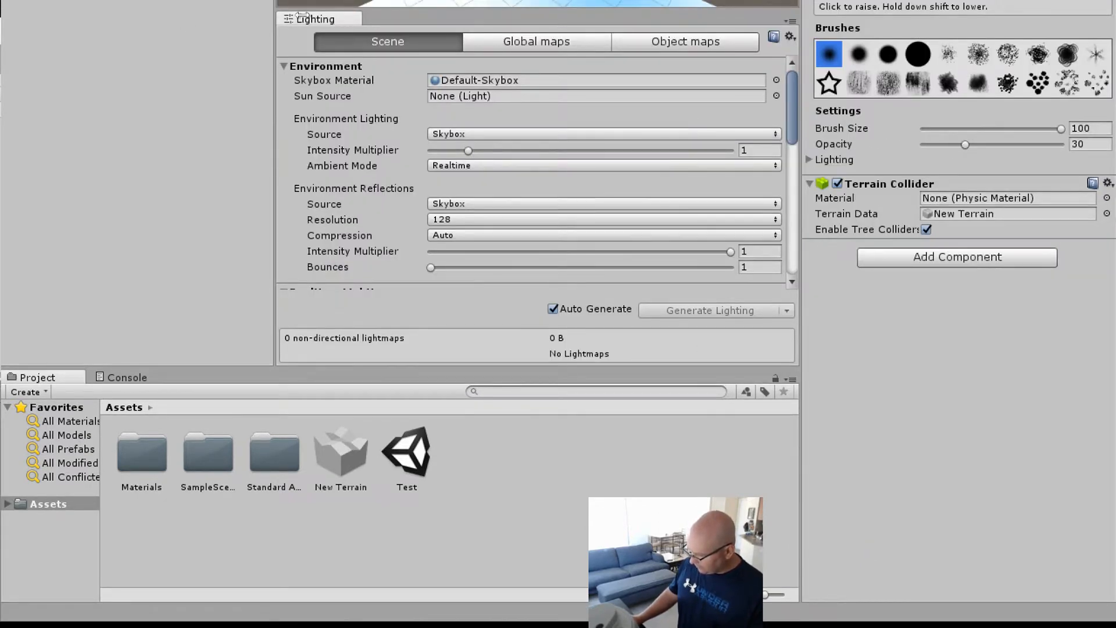
pyautogui.moveTo(302, 17); pyautogui.dragTo(566, 41)
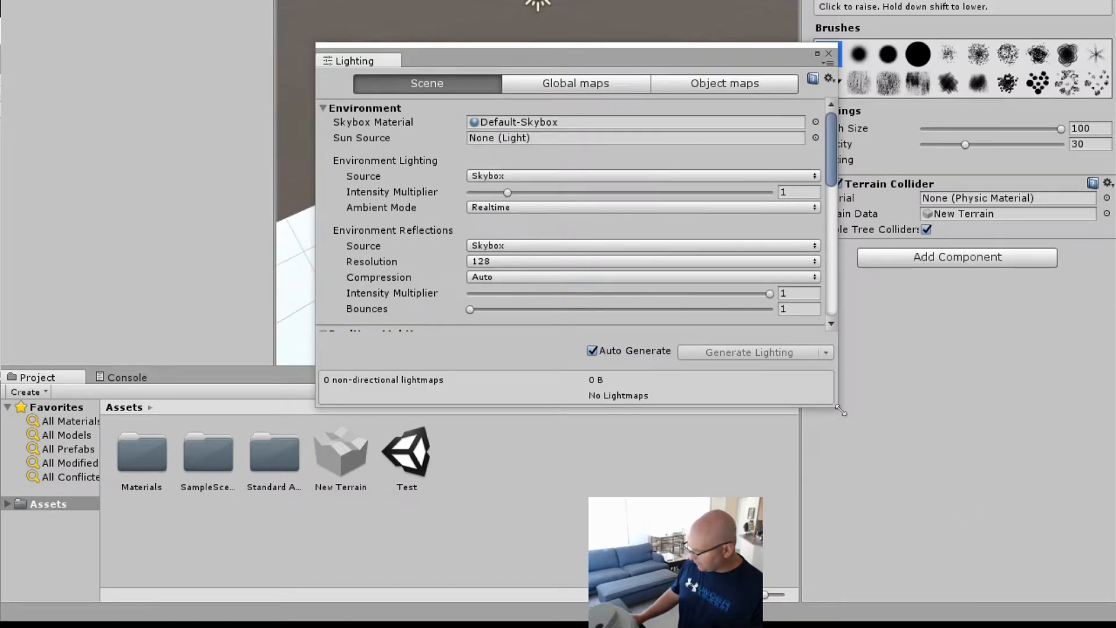
pyautogui.moveTo(841, 410); pyautogui.dragTo(766, 581)
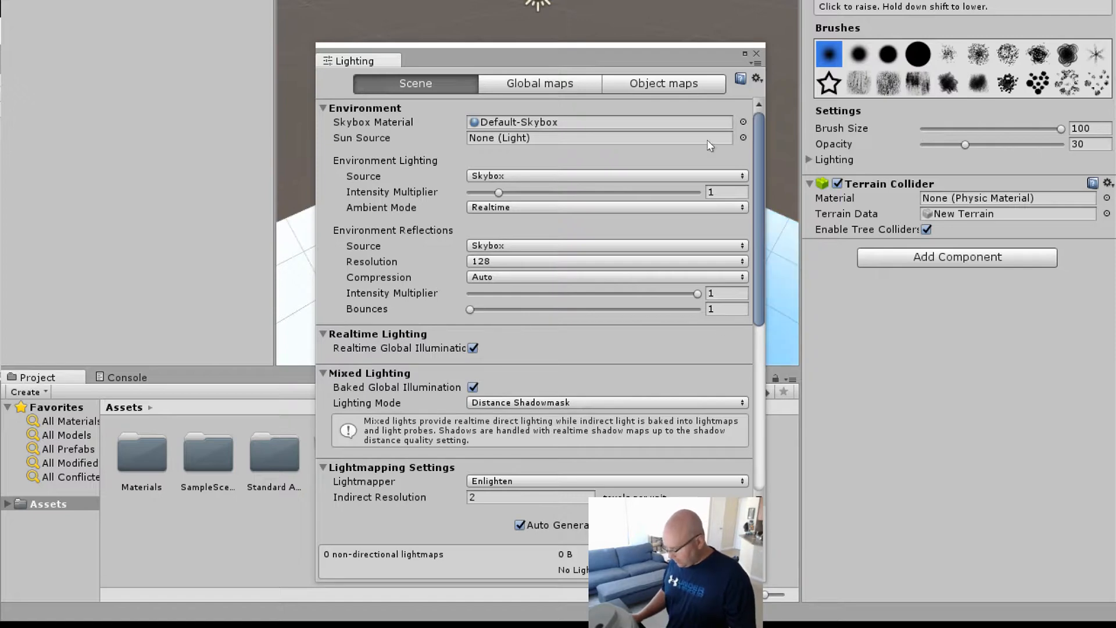
# Step: Reposition the floating Lighting window so it lies between the Scene view and the Inspector
pyautogui.moveTo(698, 57); pyautogui.dragTo(881, 103)
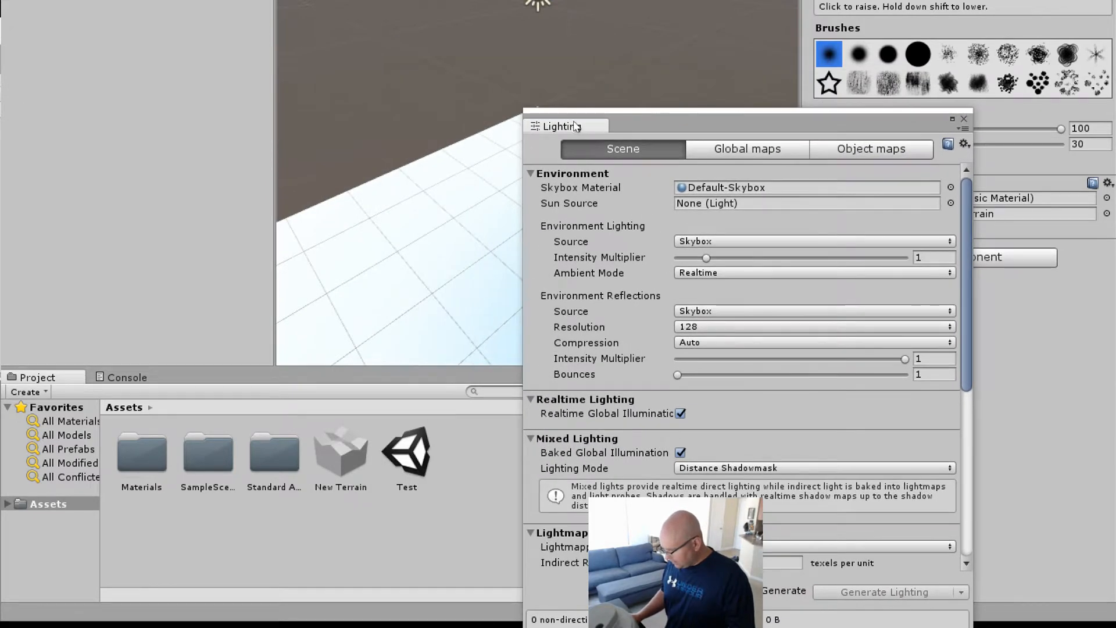
pyautogui.moveTo(575, 125); pyautogui.dragTo(718, 37)
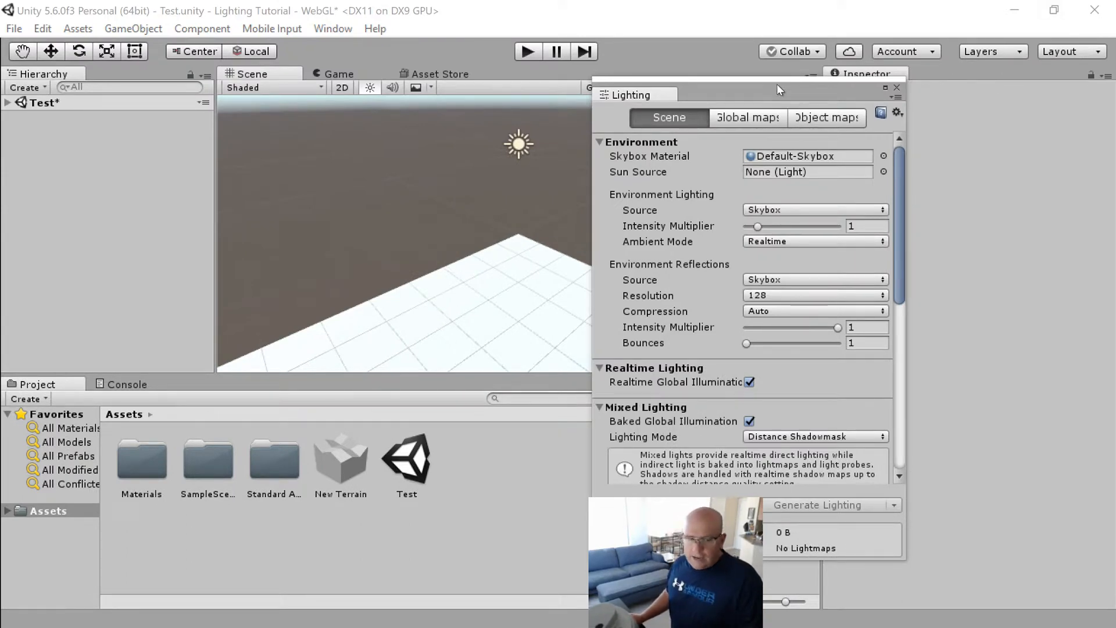
pyautogui.moveTo(777, 86); pyautogui.dragTo(815, 72)
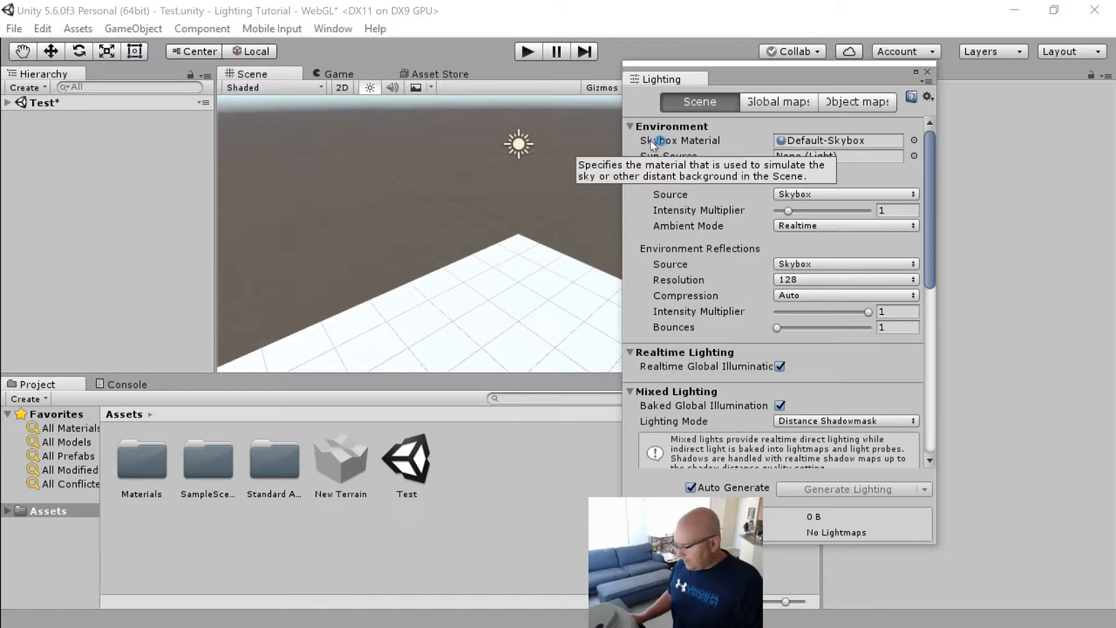
pyautogui.moveTo(693, 83); pyautogui.dragTo(665, 76)
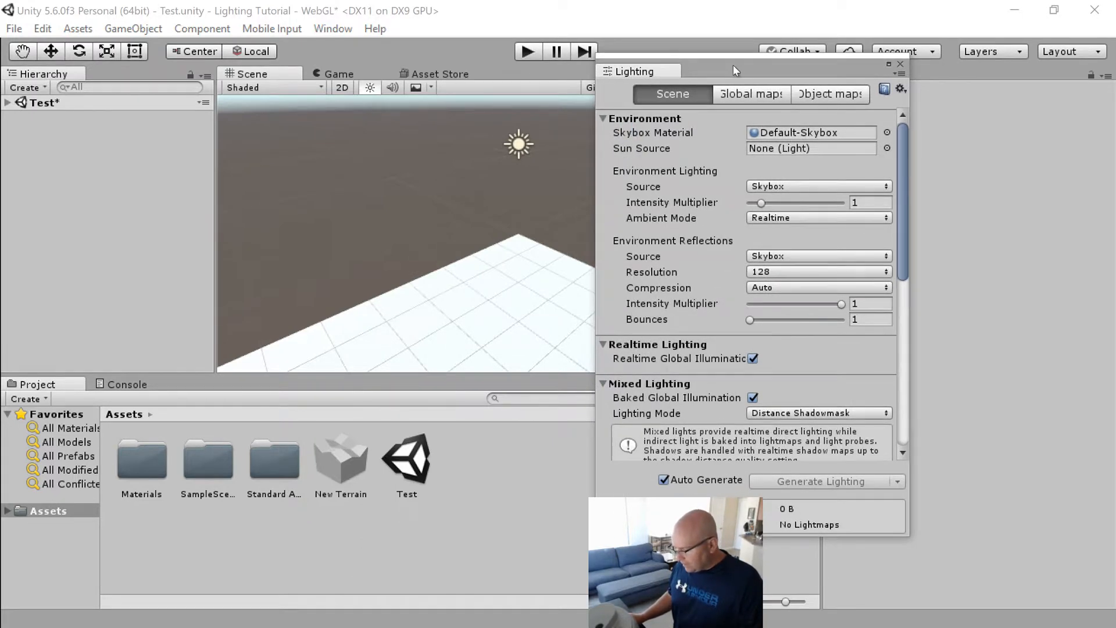
pyautogui.moveTo(736, 70); pyautogui.dragTo(785, 77)
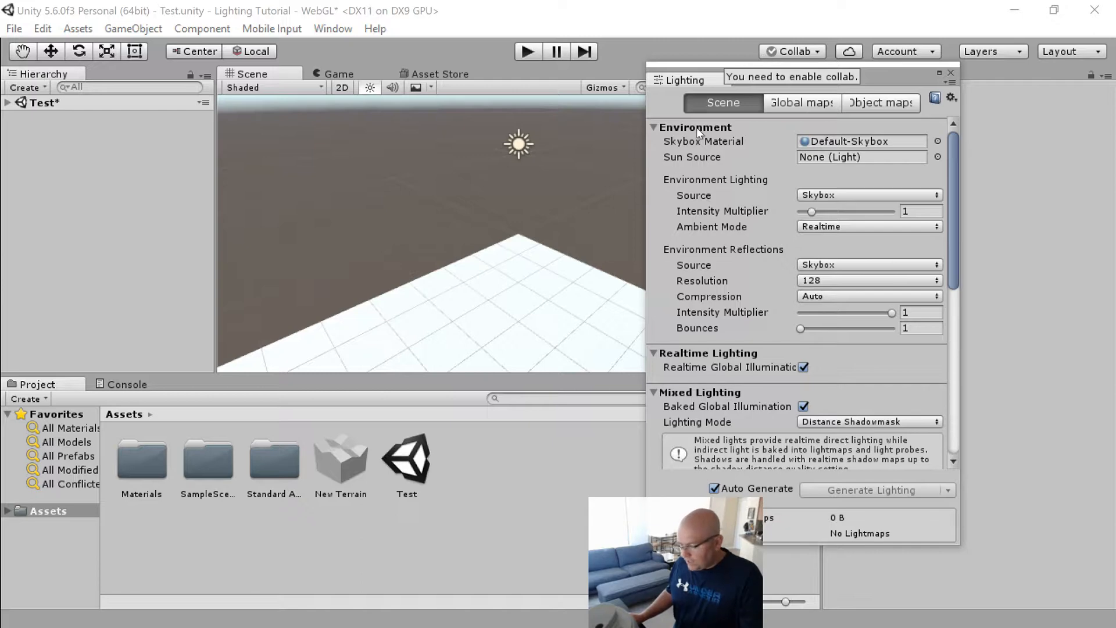
pyautogui.moveTo(708, 199)
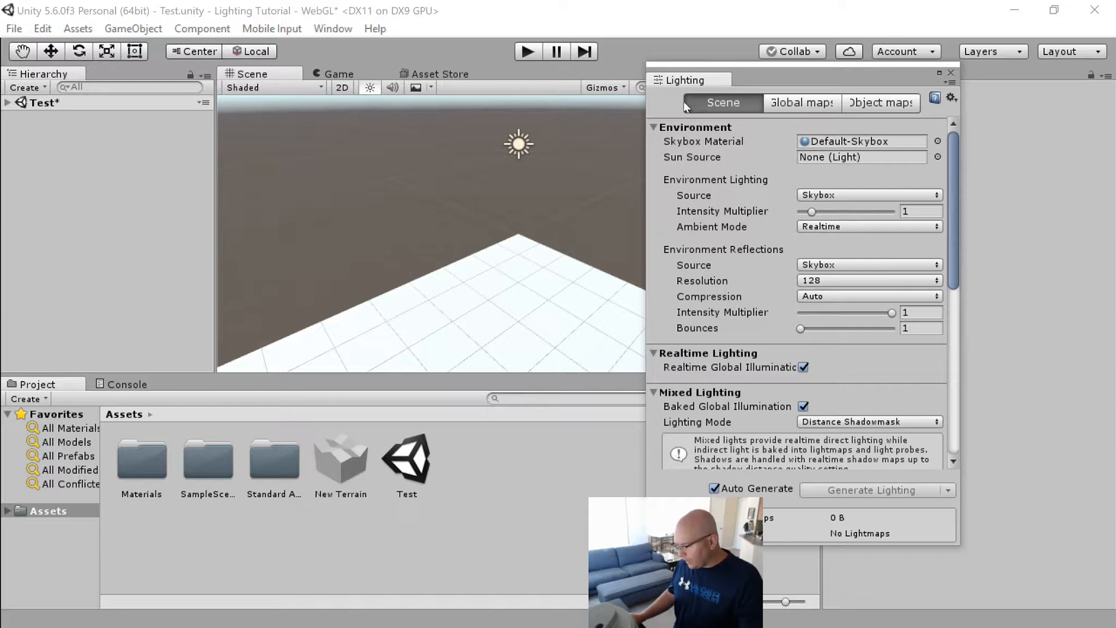
# Step: Dock the Lighting window beside the Inspector and switch between the two windows
pyautogui.moveTo(686, 82); pyautogui.dragTo(1009, 82)
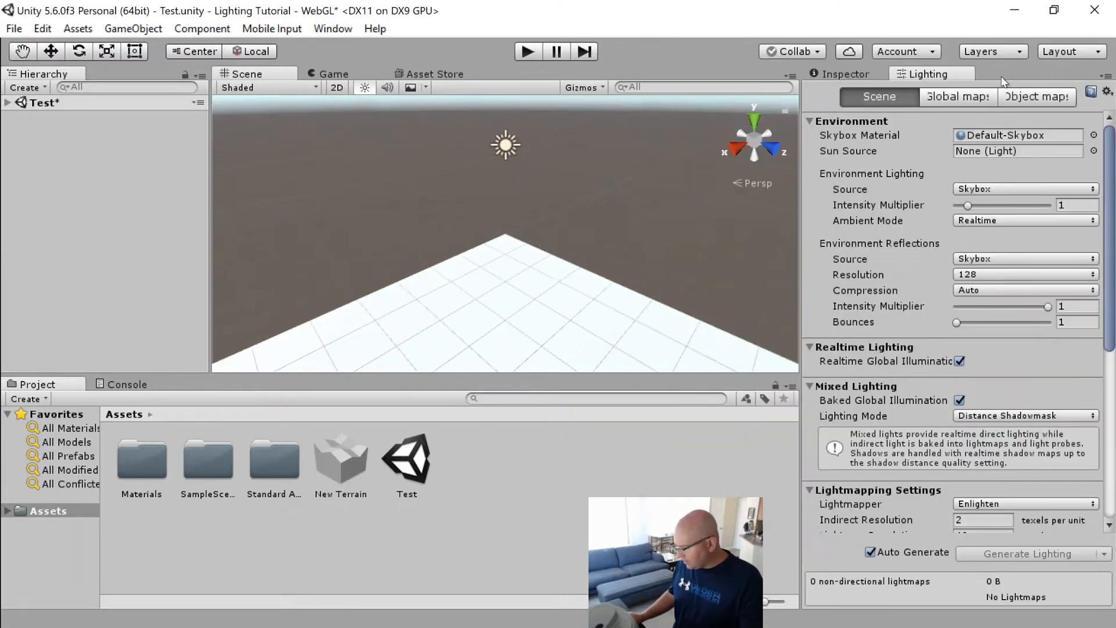
pyautogui.click(881, 73)
pyautogui.click(926, 73)
pyautogui.click(852, 73)
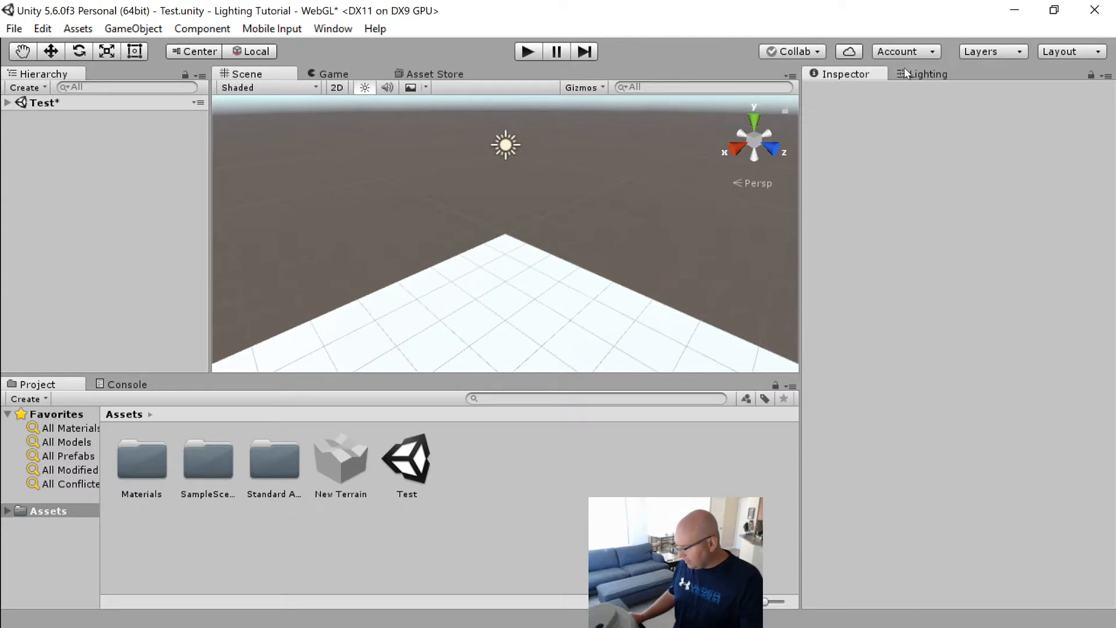
# Step: Turn off Auto Generate in the Scene settings of the Lighting window
pyautogui.click(905, 71)
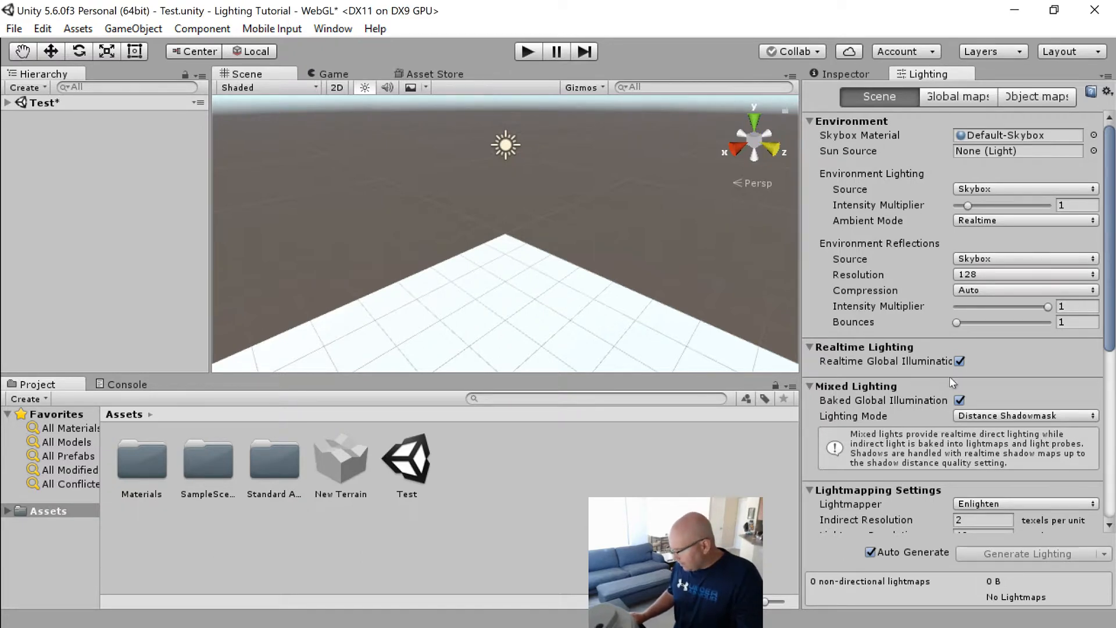
pyautogui.scroll(-5, 952, 383)
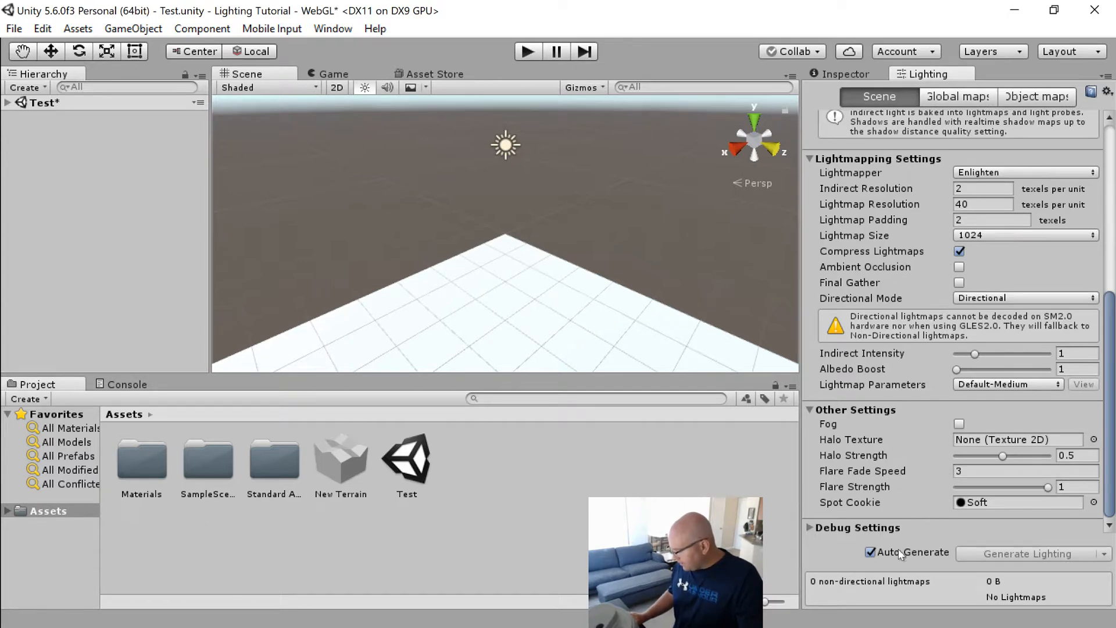
pyautogui.click(870, 552)
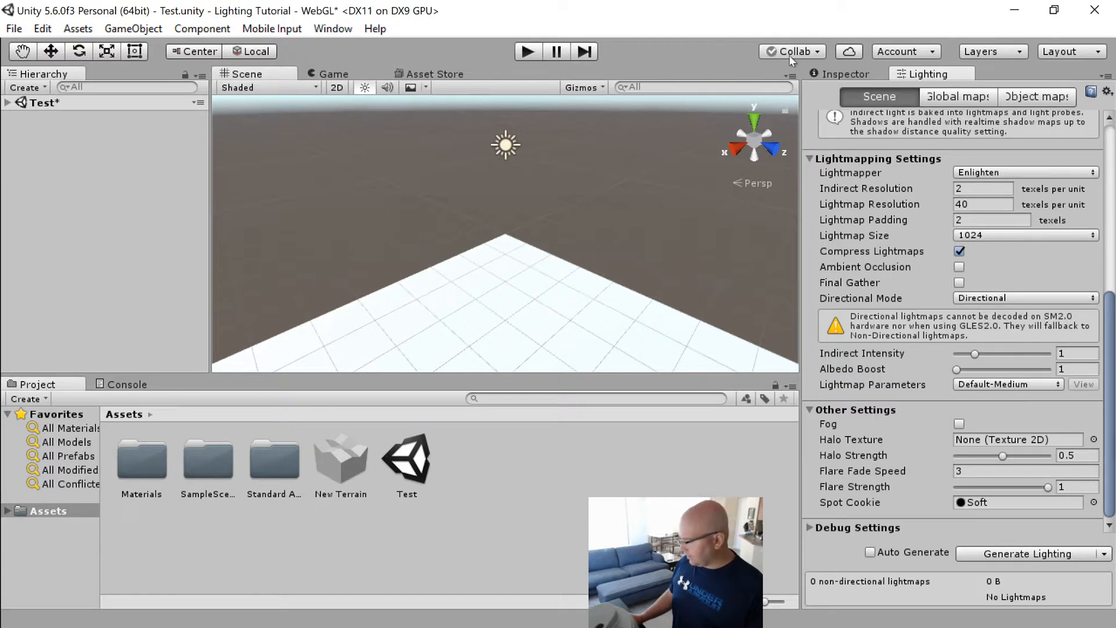
# Step: Select the terrain for the Inspector and widen the Scene view by narrowing the Inspector and Hierarchy columns
pyautogui.click(860, 70)
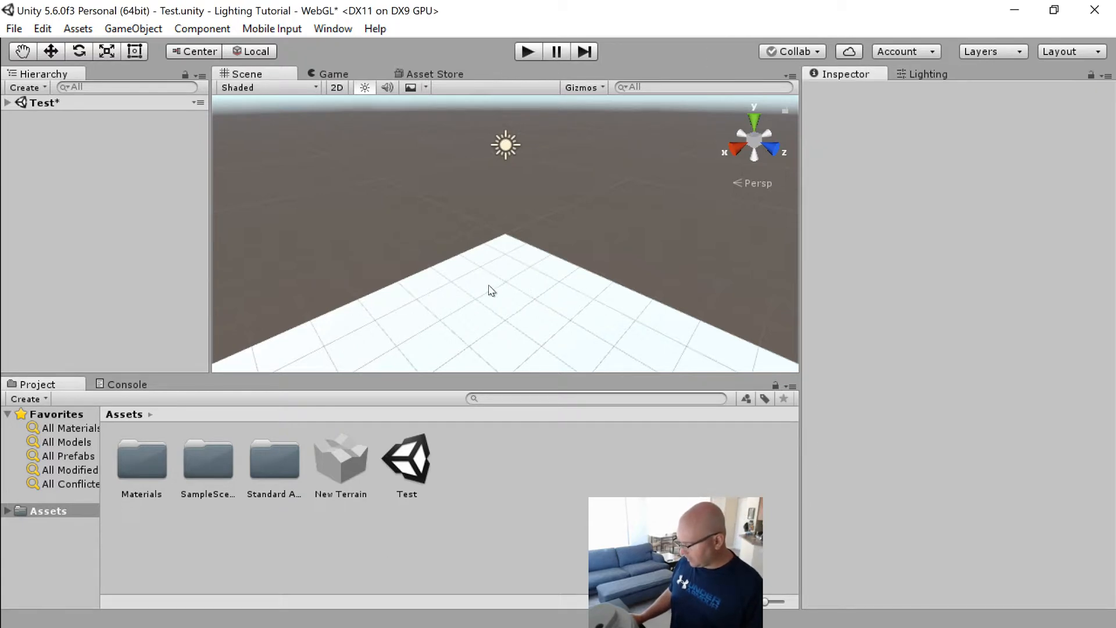
pyautogui.click(504, 301)
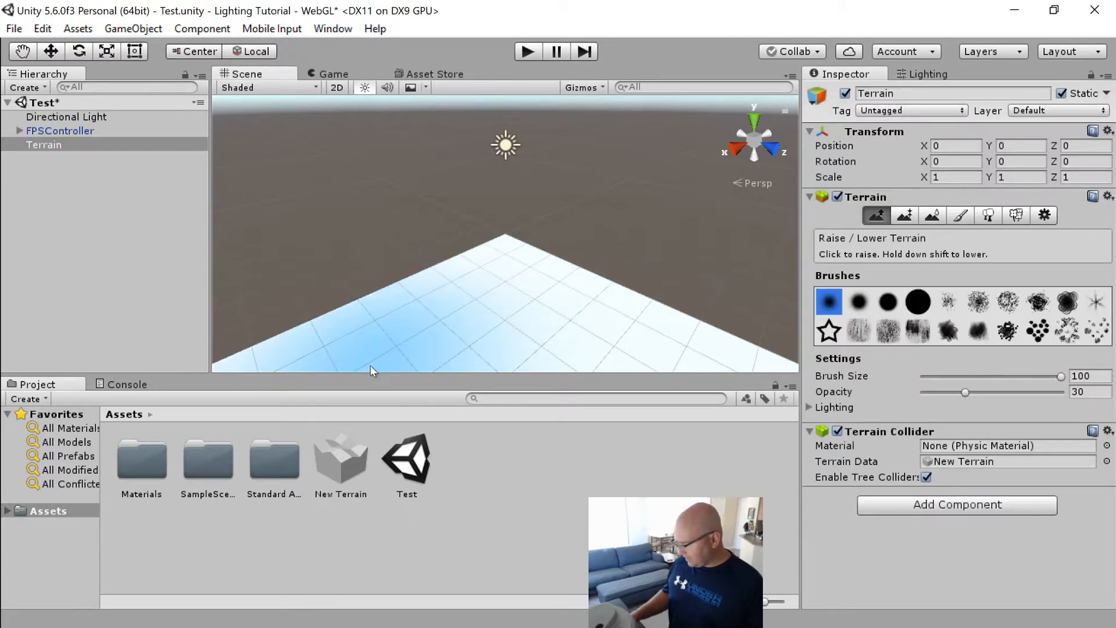
pyautogui.moveTo(801, 296); pyautogui.dragTo(876, 297)
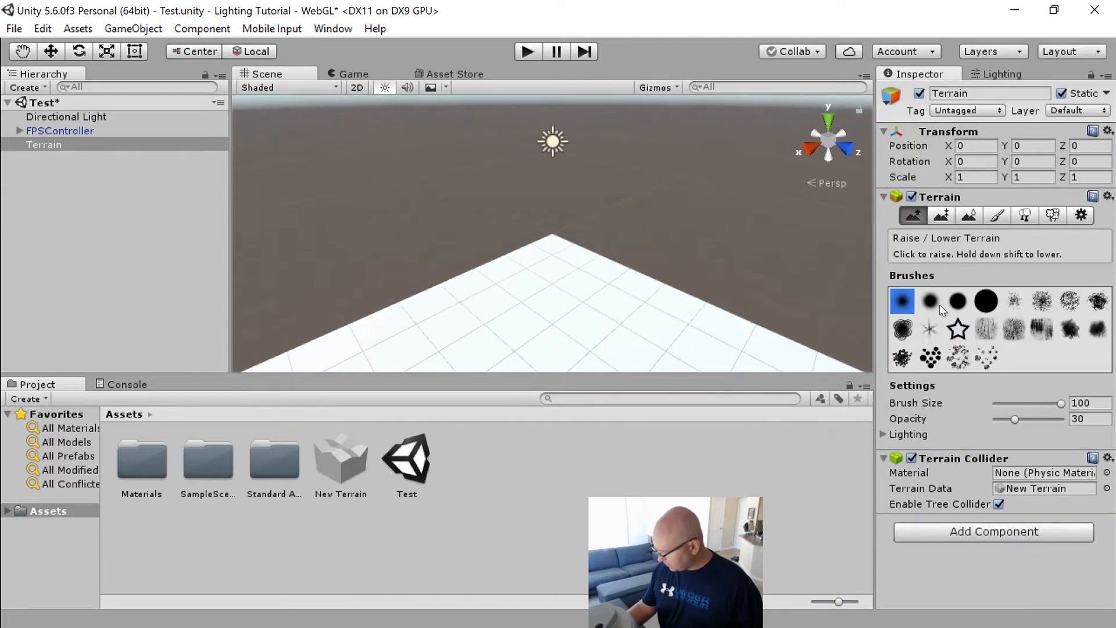
pyautogui.moveTo(231, 212); pyautogui.dragTo(176, 221)
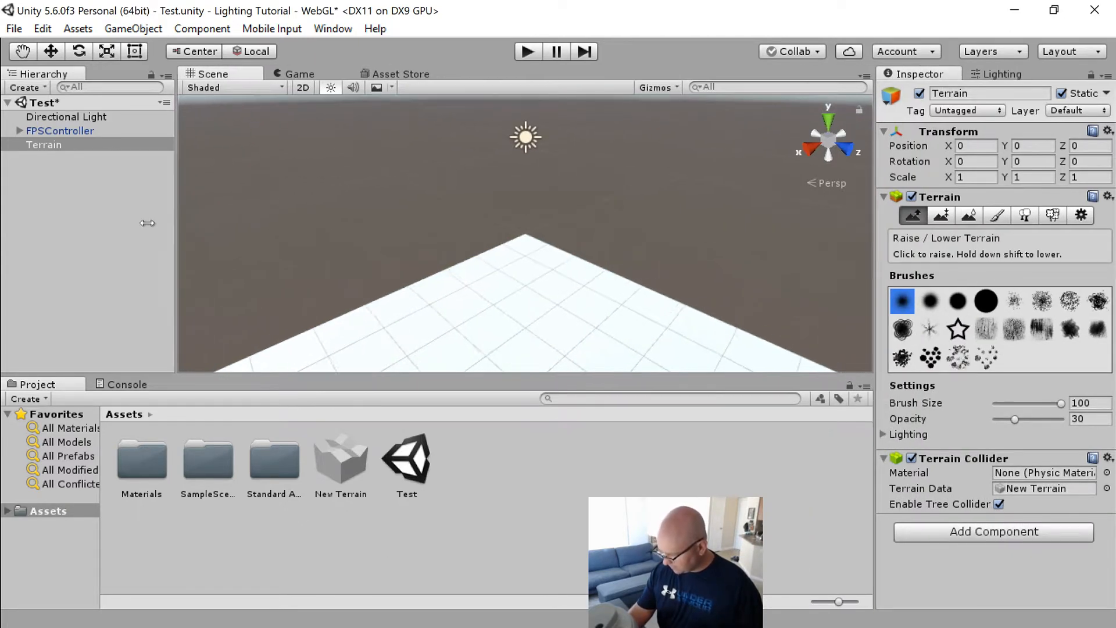
# Step: Dock the Project window beside the Hierarchy and close the Console, leaving the Hierarchy in front
pyautogui.moveTo(58, 384); pyautogui.dragTo(177, 163)
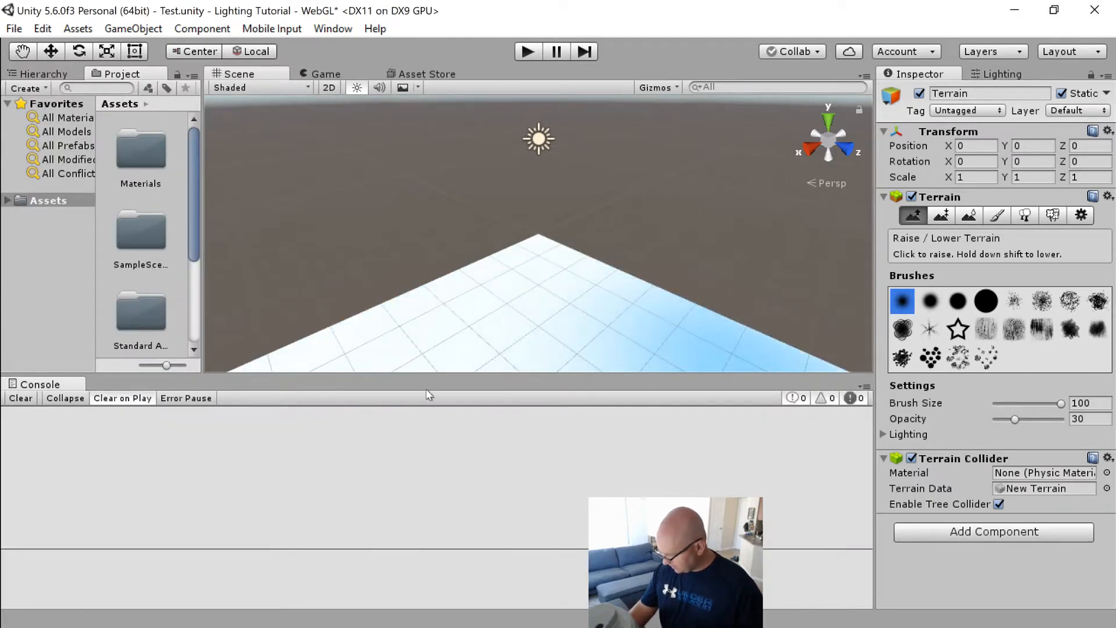
pyautogui.moveTo(74, 387); pyautogui.dragTo(279, 377)
pyautogui.moveTo(69, 385); pyautogui.dragTo(339, 485)
pyautogui.click(870, 360)
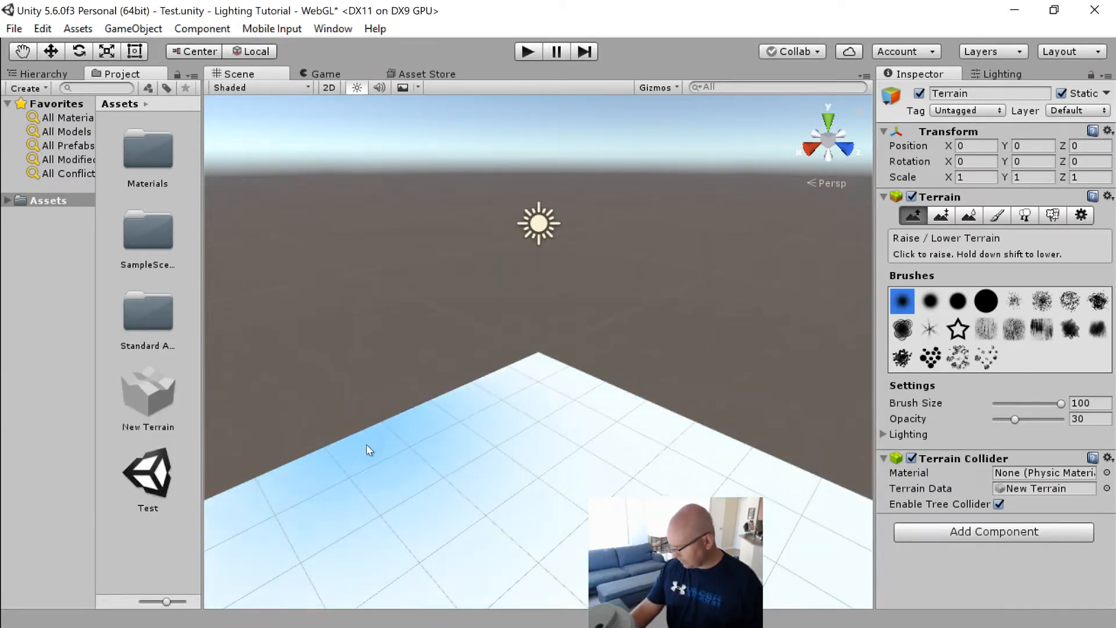
pyautogui.click(38, 74)
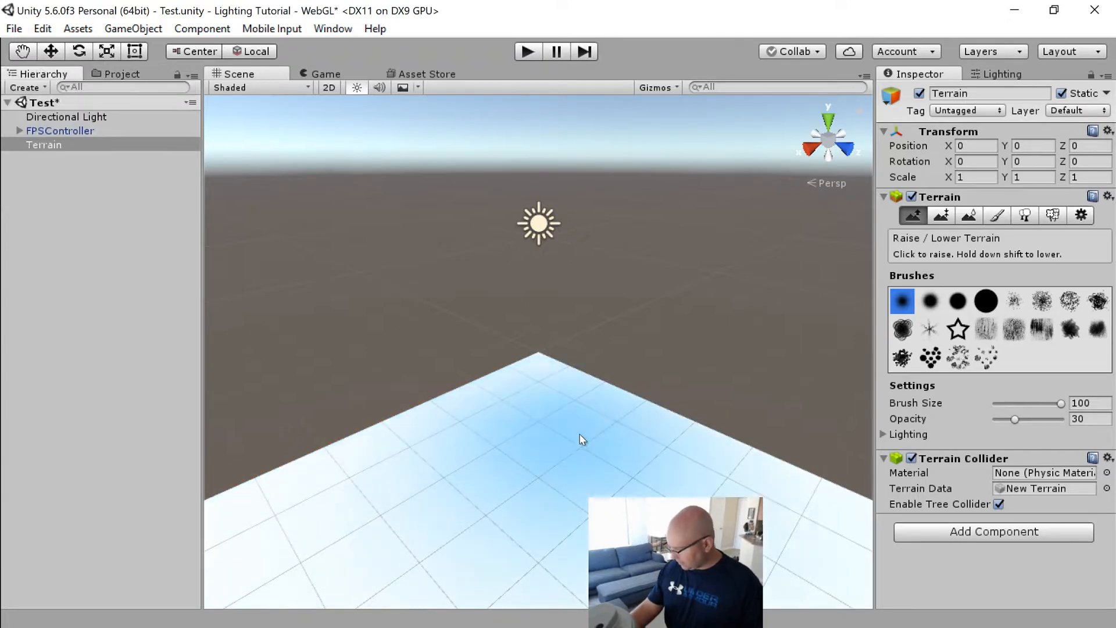
# Step: Orbit and zoom the Scene view to look over the sculpted terrain and its ridges from above
pyautogui.keyDown('alt'); pyautogui.moveTo(529, 431); pyautogui.dragTo(634, 460); pyautogui.keyUp('alt')
pyautogui.keyDown('alt'); pyautogui.moveTo(628, 457); pyautogui.dragTo(378, 291, button='right'); pyautogui.keyUp('alt')
pyautogui.keyDown('alt'); pyautogui.moveTo(588, 417); pyautogui.dragTo(456, 248, button='right'); pyautogui.keyUp('alt')
pyautogui.moveTo(456, 247)
pyautogui.keyDown('alt'); pyautogui.mouseDown()
pyautogui.moveTo(576, 347)
pyautogui.moveTo(593, 401)
pyautogui.moveTo(386, 416)
pyautogui.moveTo(626, 414)
pyautogui.moveTo(516, 386)
pyautogui.moveTo(545, 429)
pyautogui.moveTo(511, 448)
pyautogui.moveTo(386, 392)
pyautogui.moveTo(596, 494)
pyautogui.mouseUp(); pyautogui.keyUp('alt')
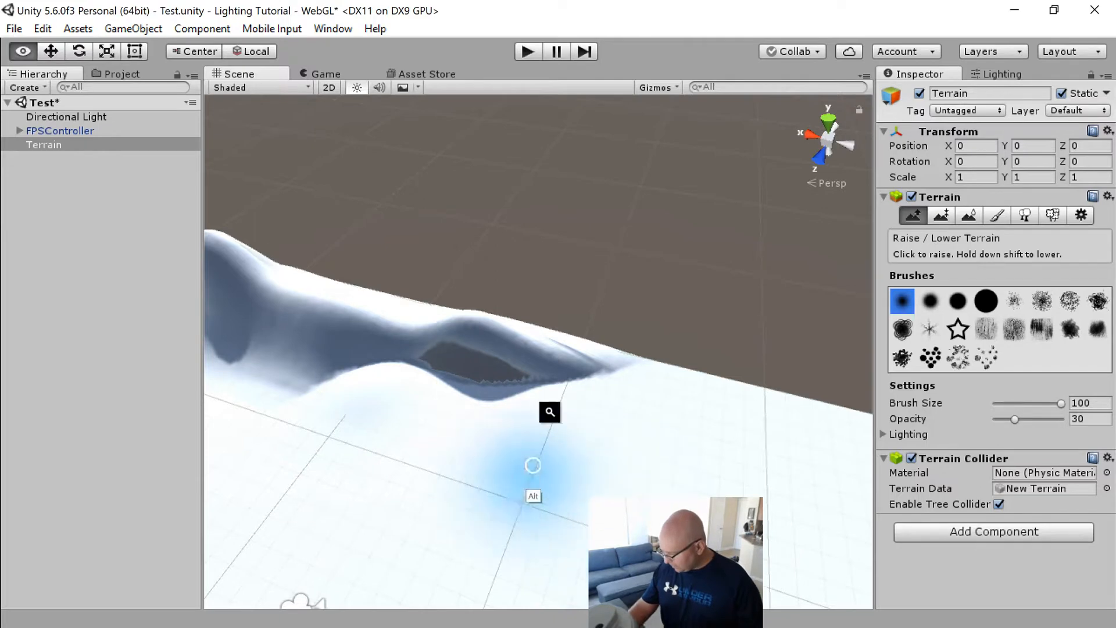
pyautogui.moveTo(548, 410)
pyautogui.keyDown('alt'); pyautogui.mouseDown()
pyautogui.moveTo(487, 404)
pyautogui.moveTo(505, 400)
pyautogui.mouseUp(); pyautogui.keyUp('alt')
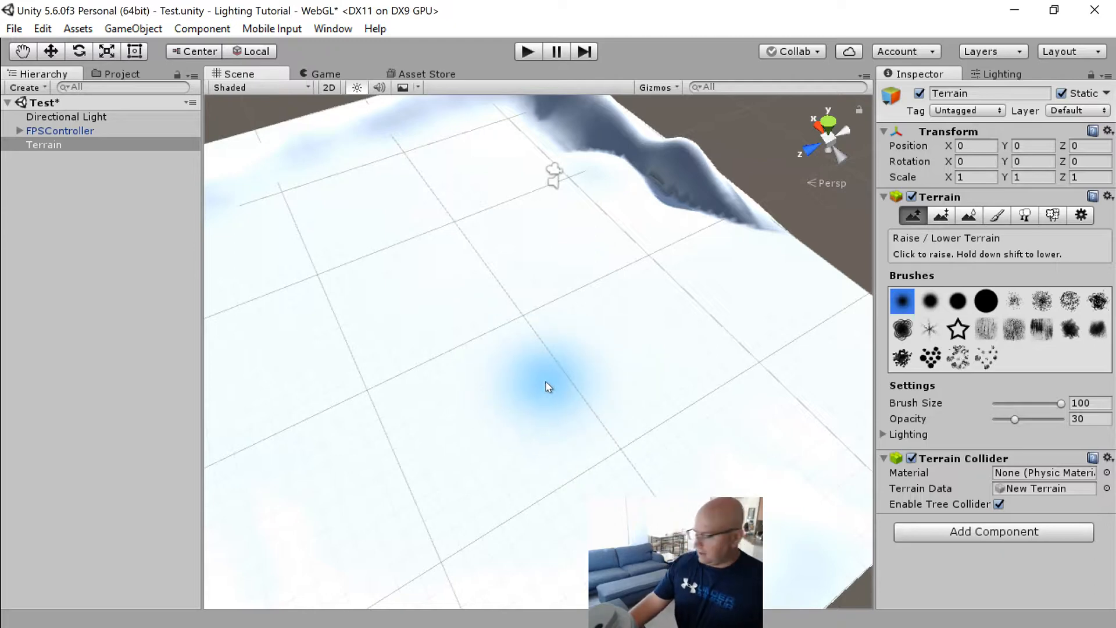
# Step: Lower parts of the tall ridge along the terrain's edge near the FPSController with Raise / Lower Terrain
pyautogui.press('shift')
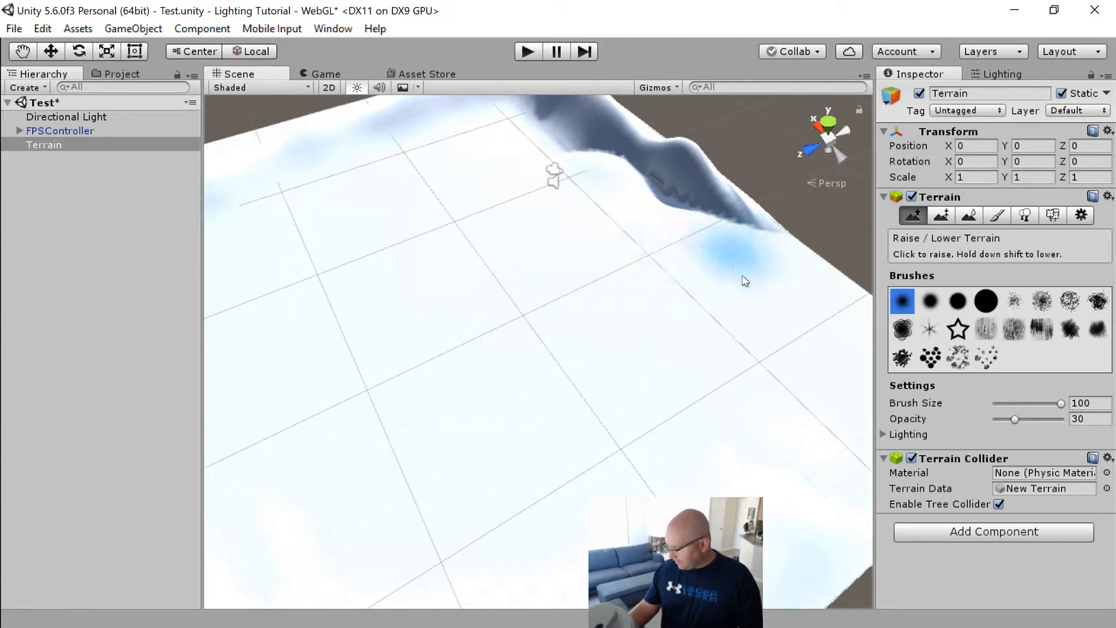
pyautogui.moveTo(756, 226)
pyautogui.keyDown('shift'); pyautogui.mouseDown()
pyautogui.moveTo(700, 175)
pyautogui.moveTo(651, 155)
pyautogui.moveTo(701, 184)
pyautogui.mouseUp(); pyautogui.keyUp('shift')
pyautogui.moveTo(649, 275)
pyautogui.mouseDown()
pyautogui.moveTo(675, 271)
pyautogui.moveTo(705, 232)
pyautogui.moveTo(760, 343)
pyautogui.moveTo(706, 411)
pyautogui.moveTo(717, 436)
pyautogui.moveTo(645, 384)
pyautogui.moveTo(657, 240)
pyautogui.moveTo(772, 304)
pyautogui.mouseUp()
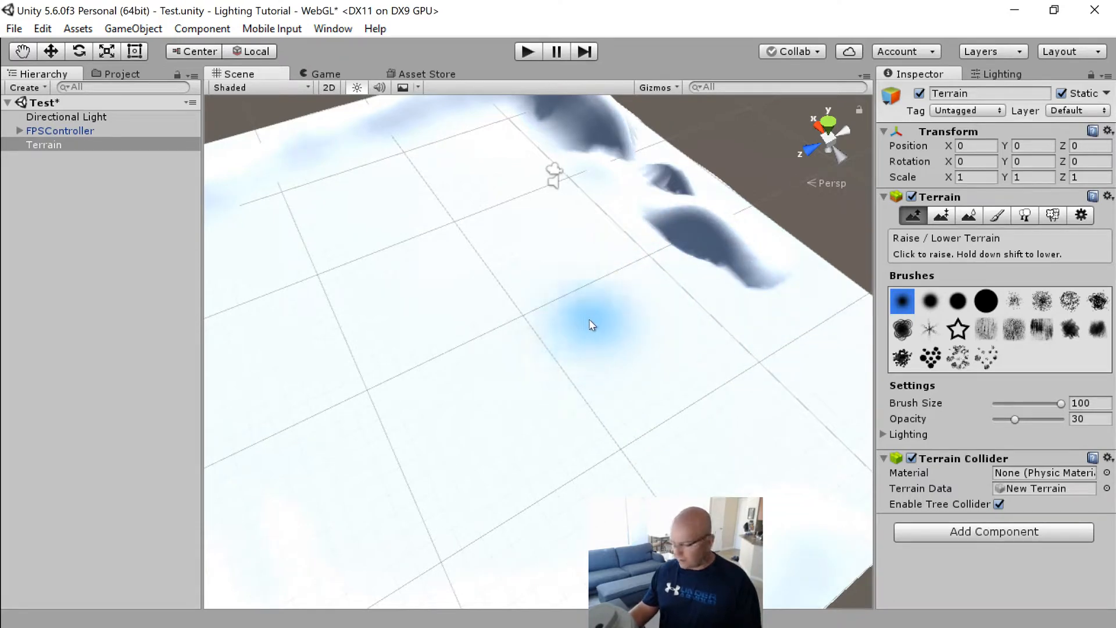
# Step: Flatten the whole terrain to a height of 20 with Paint Height
pyautogui.scroll(-5, 495, 213)
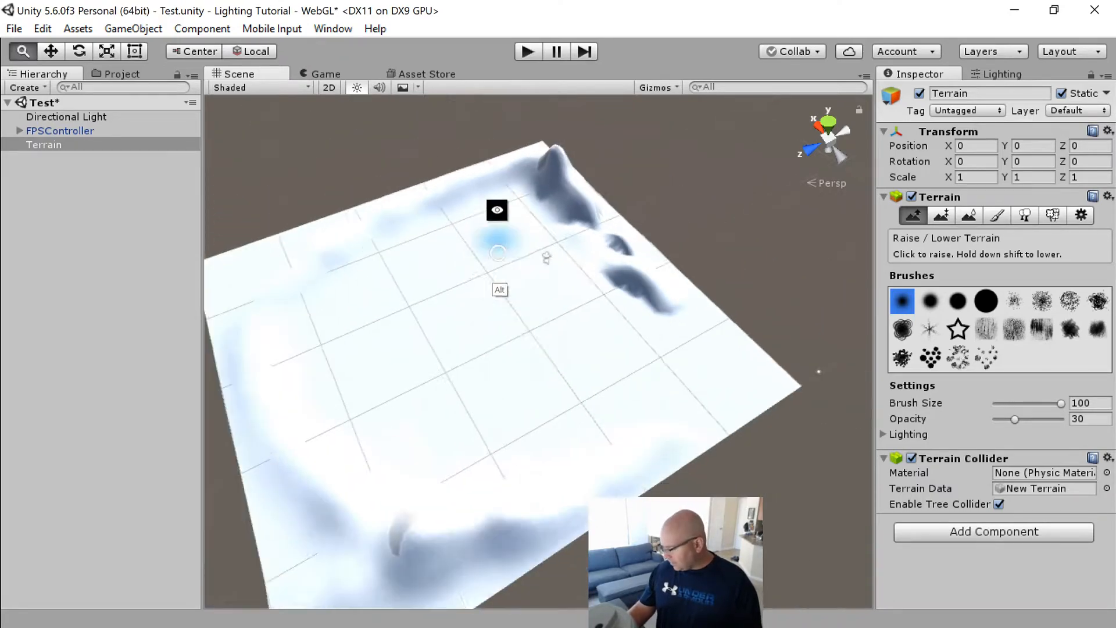
pyautogui.moveTo(567, 384); pyautogui.dragTo(591, 337, button='middle')
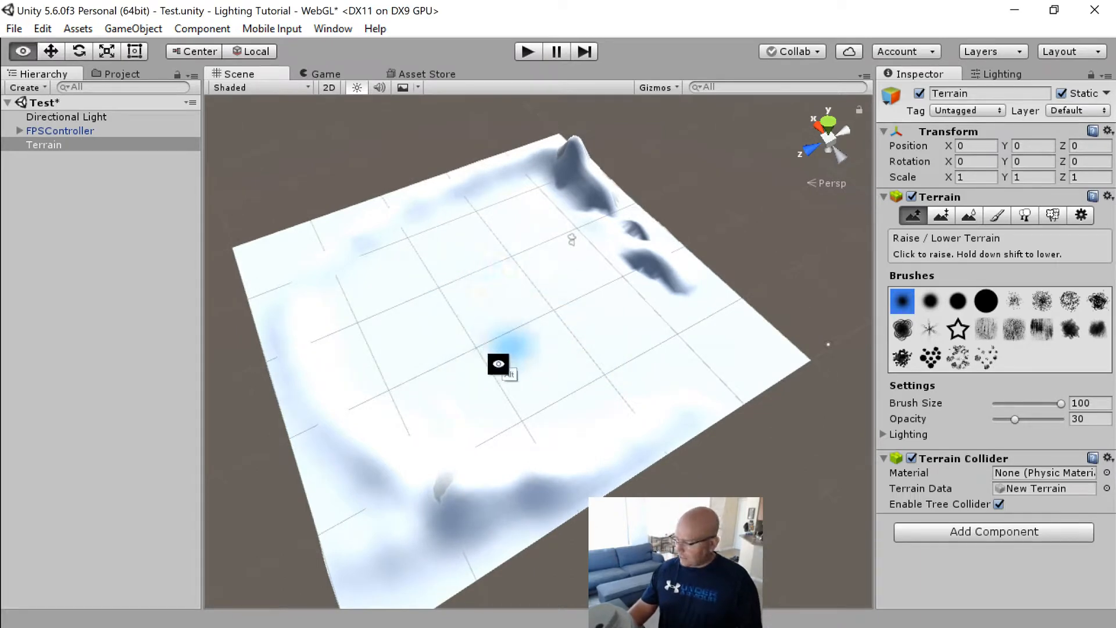
pyautogui.keyDown('alt'); pyautogui.moveTo(498, 364); pyautogui.dragTo(515, 309); pyautogui.keyUp('alt')
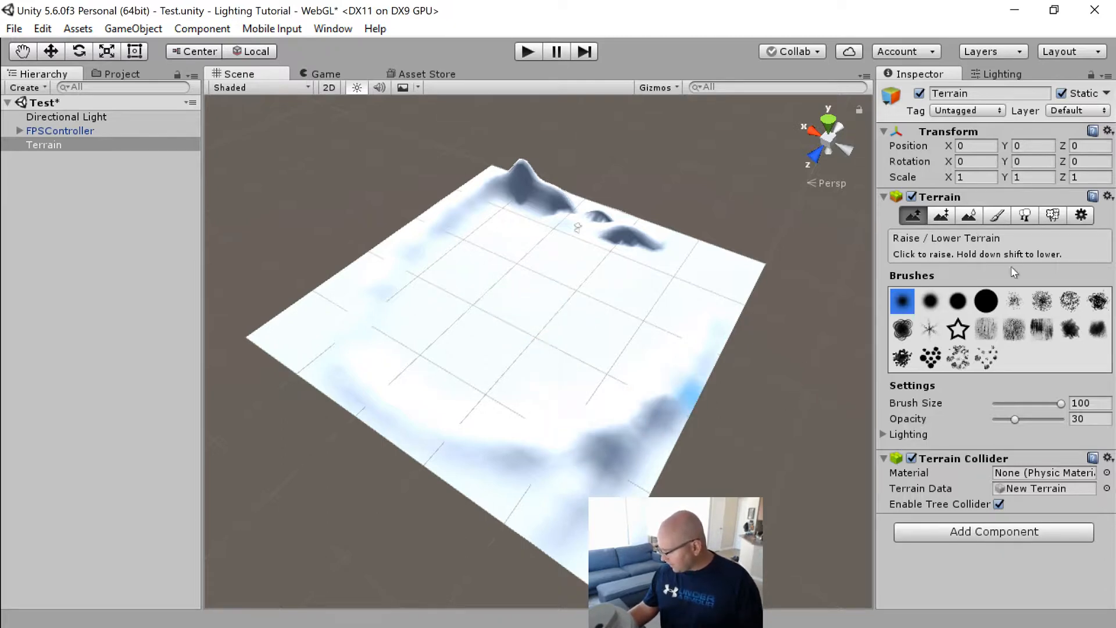
pyautogui.click(942, 217)
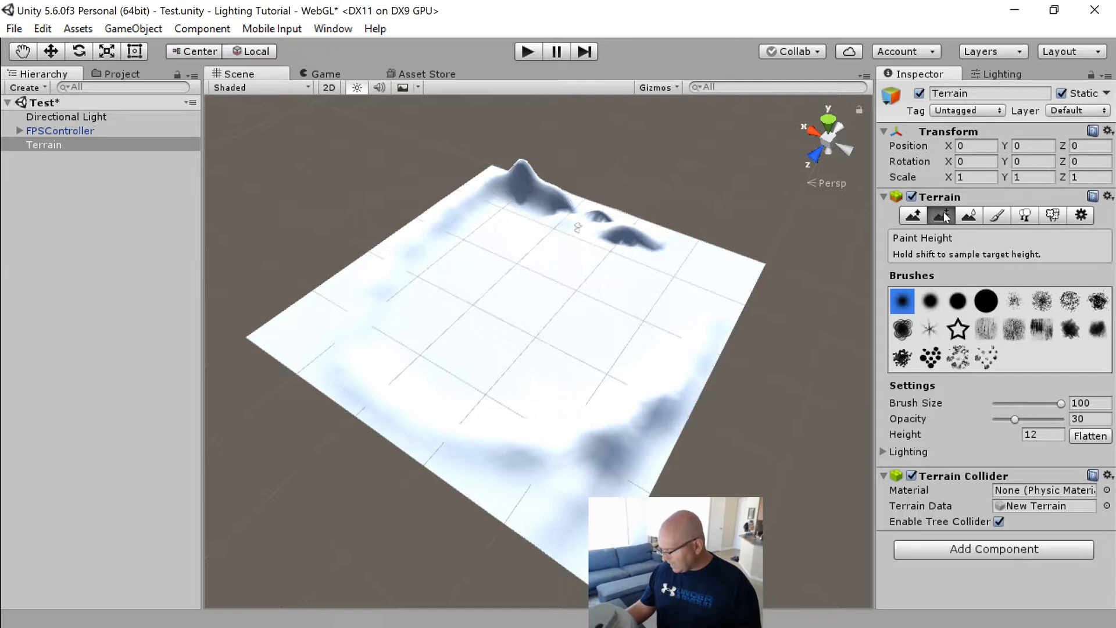
pyautogui.click(1034, 434)
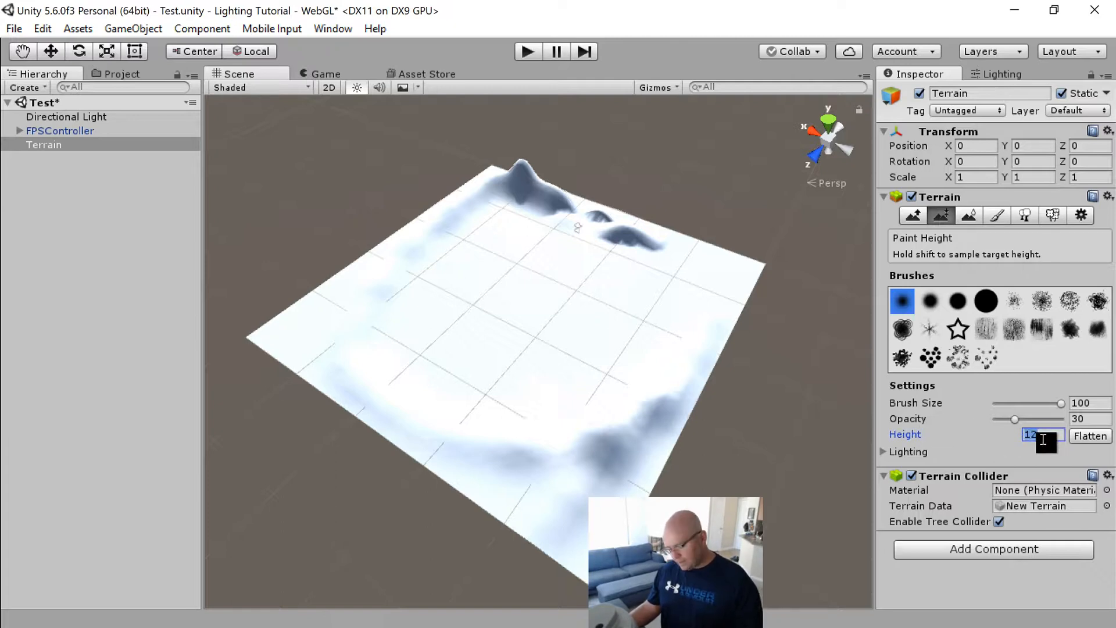
pyautogui.write('2')
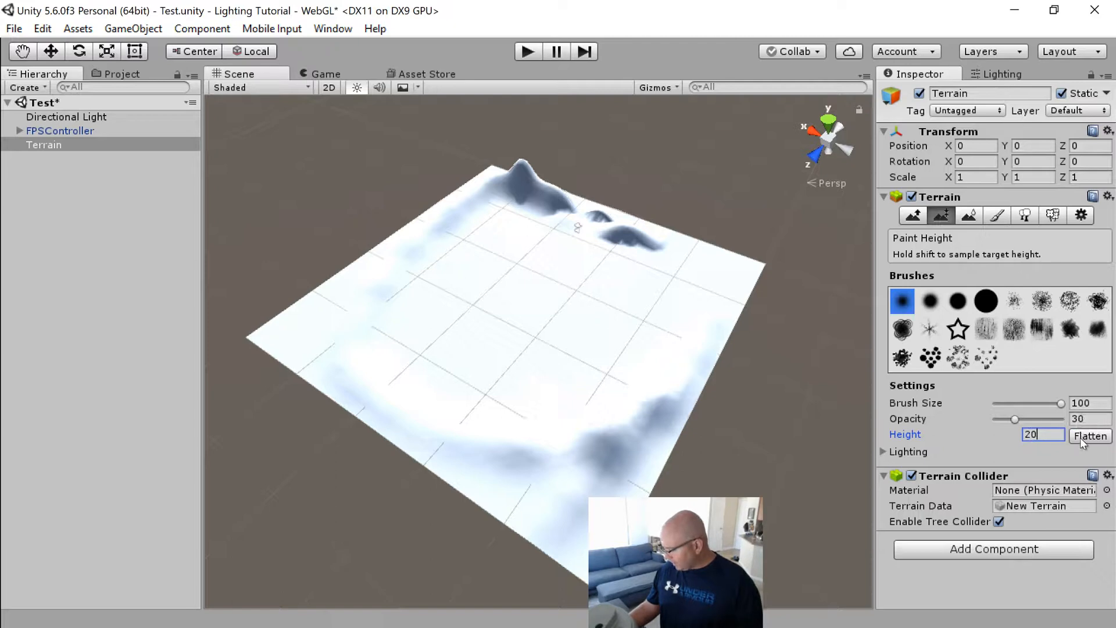
pyautogui.click(1084, 437)
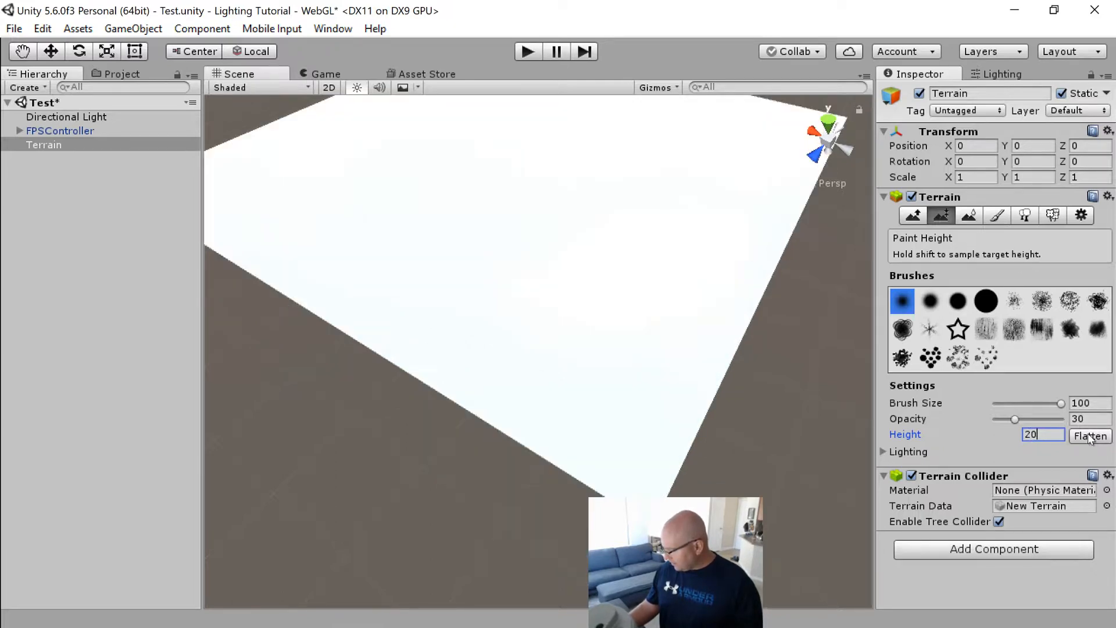
# Step: Sculpt channels and hills around the borders of the flattened terrain with Raise / Lower Terrain
pyautogui.keyDown('alt'); pyautogui.moveTo(647, 263); pyautogui.dragTo(572, 198, button='right'); pyautogui.keyUp('alt')
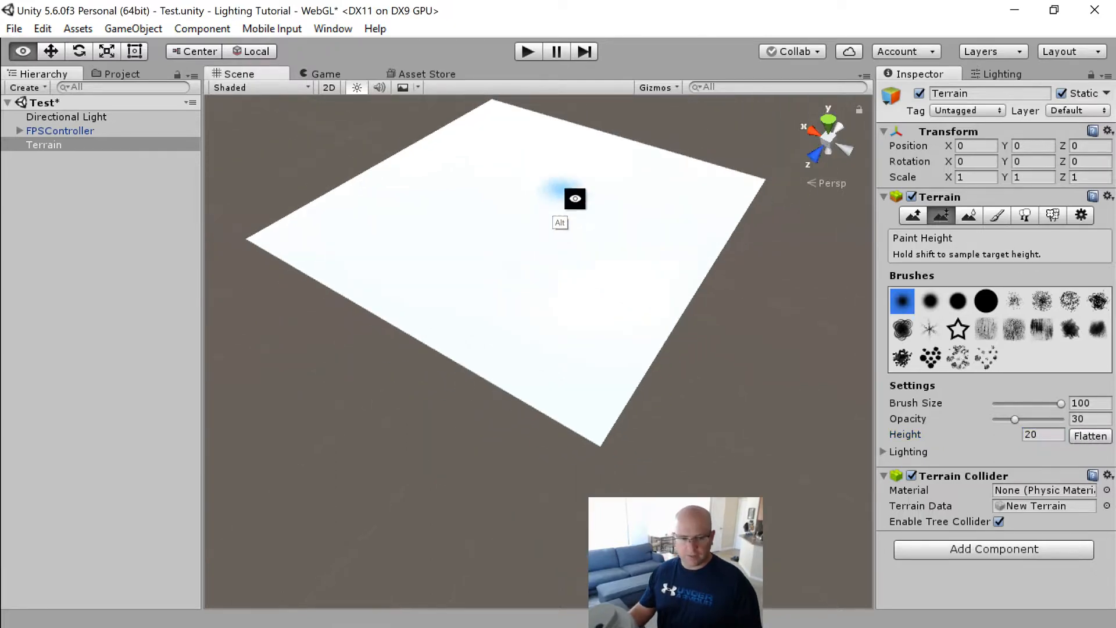
pyautogui.keyDown('alt'); pyautogui.moveTo(625, 236); pyautogui.dragTo(588, 322, button='middle'); pyautogui.keyUp('alt')
pyautogui.keyDown('alt'); pyautogui.moveTo(607, 286); pyautogui.dragTo(613, 239, button='middle'); pyautogui.keyUp('alt')
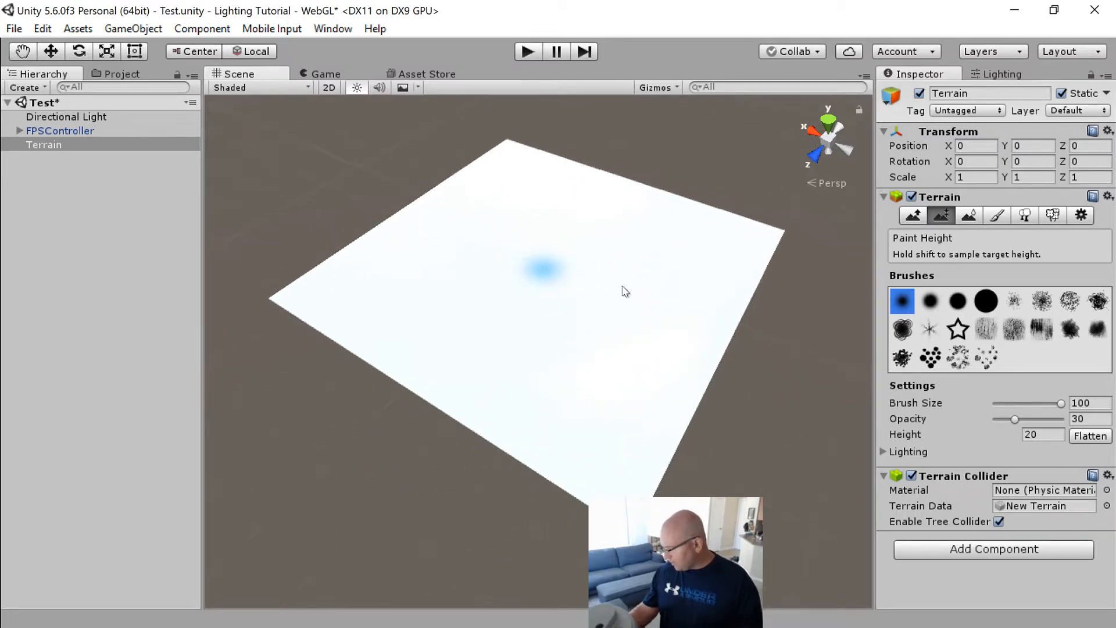
pyautogui.keyDown('alt'); pyautogui.moveTo(563, 261); pyautogui.dragTo(535, 279, button='right'); pyautogui.keyUp('alt')
pyautogui.keyDown('alt'); pyautogui.moveTo(537, 279); pyautogui.dragTo(497, 301, button='middle'); pyautogui.keyUp('alt')
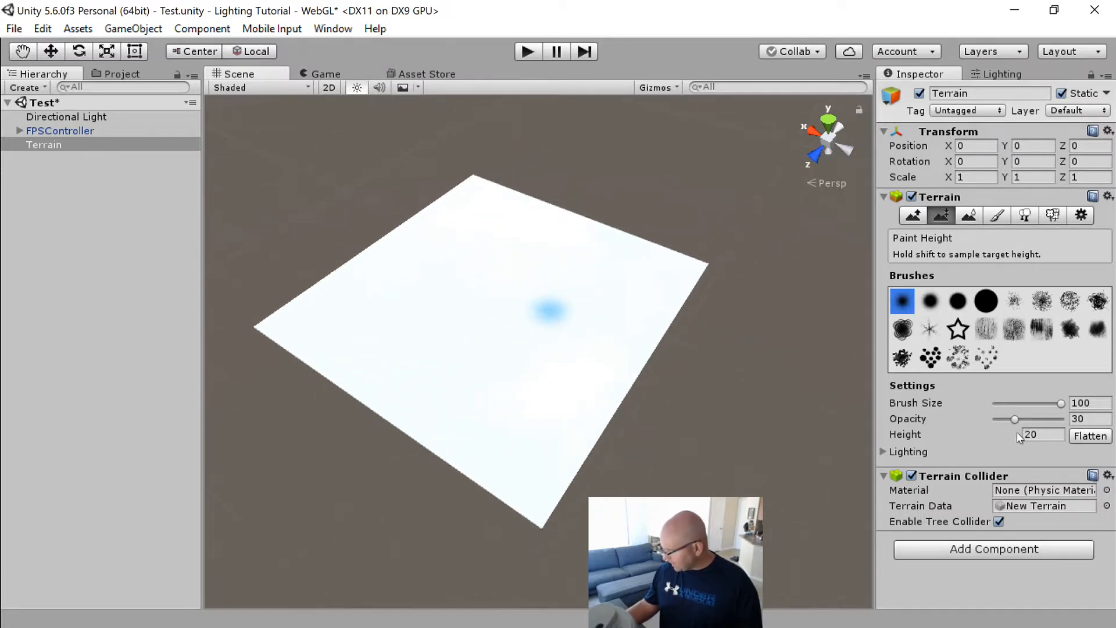
pyautogui.keyDown('alt'); pyautogui.moveTo(532, 279); pyautogui.dragTo(522, 291); pyautogui.keyUp('alt')
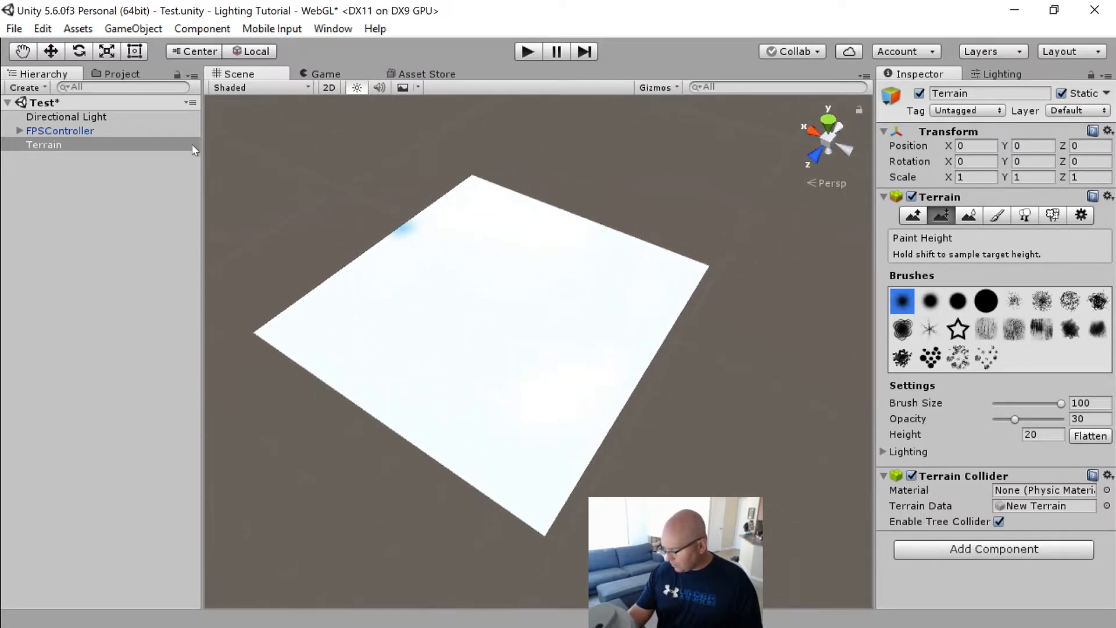
pyautogui.click(913, 215)
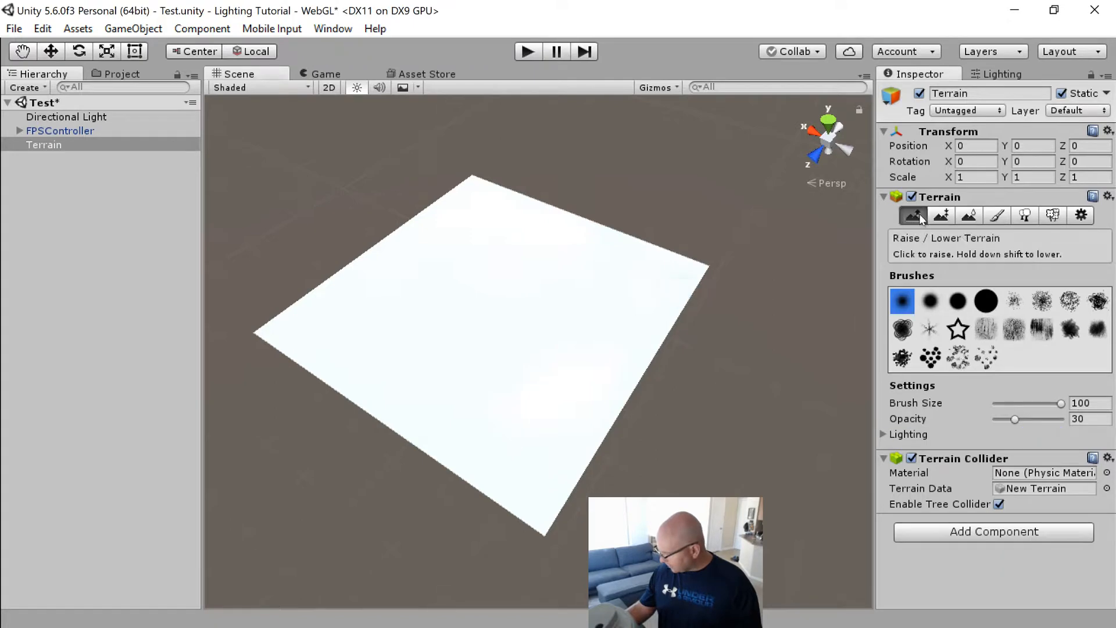
pyautogui.moveTo(519, 437)
pyautogui.keyDown('shift'); pyautogui.mouseDown()
pyautogui.moveTo(568, 400)
pyautogui.moveTo(586, 312)
pyautogui.moveTo(643, 469)
pyautogui.moveTo(673, 339)
pyautogui.moveTo(784, 341)
pyautogui.moveTo(591, 431)
pyautogui.moveTo(665, 423)
pyautogui.moveTo(648, 456)
pyautogui.moveTo(570, 386)
pyautogui.moveTo(612, 435)
pyautogui.moveTo(548, 468)
pyautogui.moveTo(379, 331)
pyautogui.moveTo(556, 460)
pyautogui.moveTo(406, 347)
pyautogui.moveTo(412, 389)
pyautogui.mouseUp(); pyautogui.keyUp('shift')
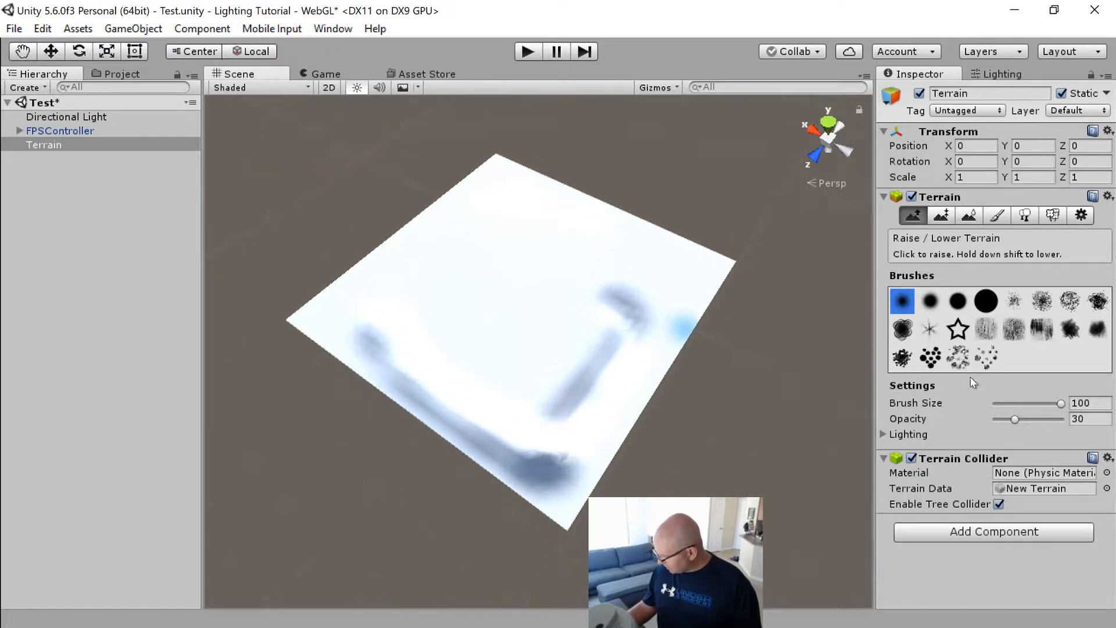
pyautogui.keyDown('alt'); pyautogui.moveTo(436, 298); pyautogui.dragTo(383, 279); pyautogui.keyUp('alt')
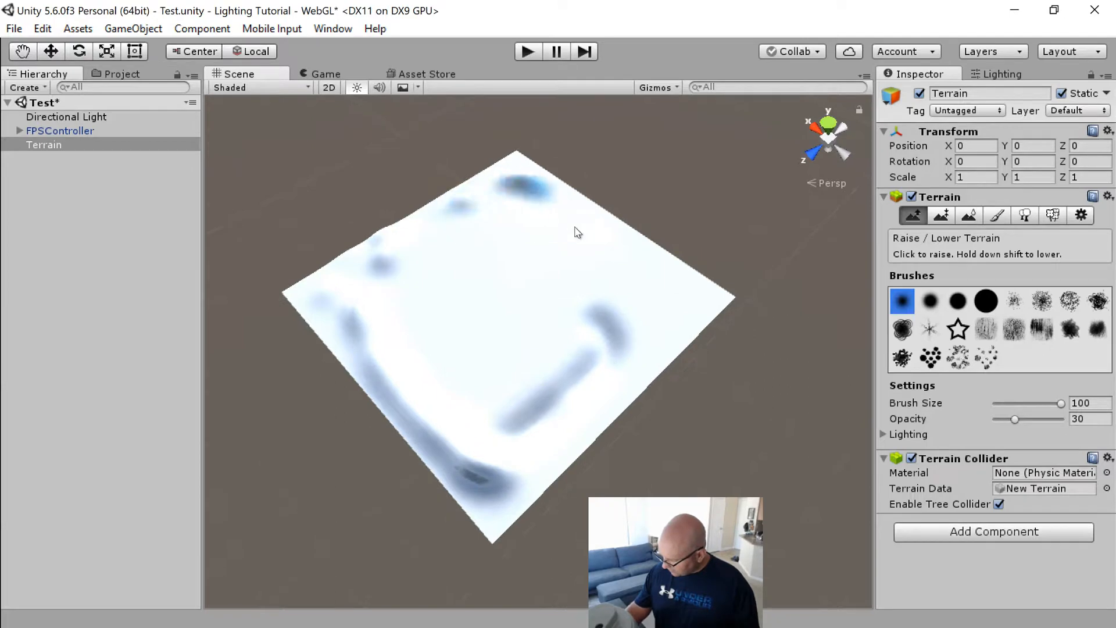
pyautogui.moveTo(578, 233)
pyautogui.mouseDown()
pyautogui.moveTo(692, 319)
pyautogui.moveTo(608, 232)
pyautogui.moveTo(622, 346)
pyautogui.mouseUp()
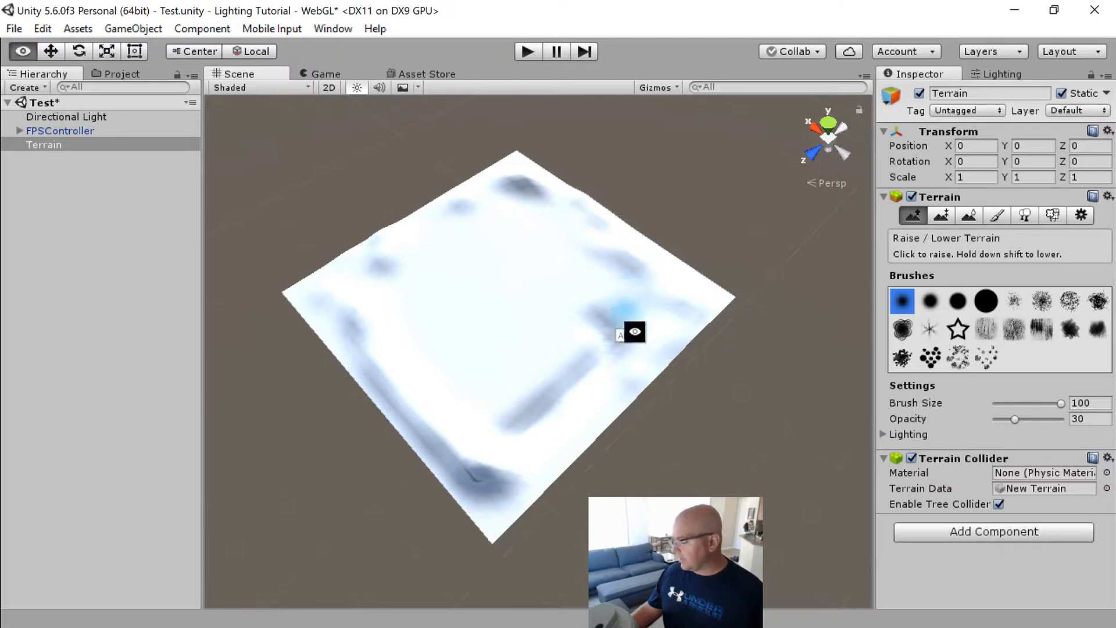
# Step: Build up the hills around the terrain's rim and shape extra mounds and dips across its interior
pyautogui.moveTo(633, 326)
pyautogui.keyDown('alt'); pyautogui.mouseDown()
pyautogui.moveTo(752, 277)
pyautogui.moveTo(643, 320)
pyautogui.moveTo(633, 244)
pyautogui.moveTo(563, 200)
pyautogui.moveTo(581, 242)
pyautogui.moveTo(484, 186)
pyautogui.moveTo(383, 291)
pyautogui.moveTo(413, 374)
pyautogui.moveTo(531, 448)
pyautogui.moveTo(653, 294)
pyautogui.moveTo(599, 357)
pyautogui.moveTo(560, 314)
pyautogui.moveTo(608, 290)
pyautogui.moveTo(576, 371)
pyautogui.moveTo(605, 352)
pyautogui.moveTo(543, 289)
pyautogui.mouseUp(); pyautogui.keyUp('alt')
pyautogui.moveTo(595, 366)
pyautogui.keyDown('alt'); pyautogui.mouseDown()
pyautogui.moveTo(584, 393)
pyautogui.moveTo(625, 458)
pyautogui.moveTo(653, 281)
pyautogui.moveTo(618, 396)
pyautogui.moveTo(651, 293)
pyautogui.moveTo(671, 370)
pyautogui.moveTo(627, 440)
pyautogui.mouseUp(); pyautogui.keyUp('alt')
pyautogui.moveTo(627, 440)
pyautogui.keyDown('alt'); pyautogui.mouseDown()
pyautogui.moveTo(628, 396)
pyautogui.moveTo(625, 446)
pyautogui.moveTo(581, 398)
pyautogui.mouseUp(); pyautogui.keyUp('alt')
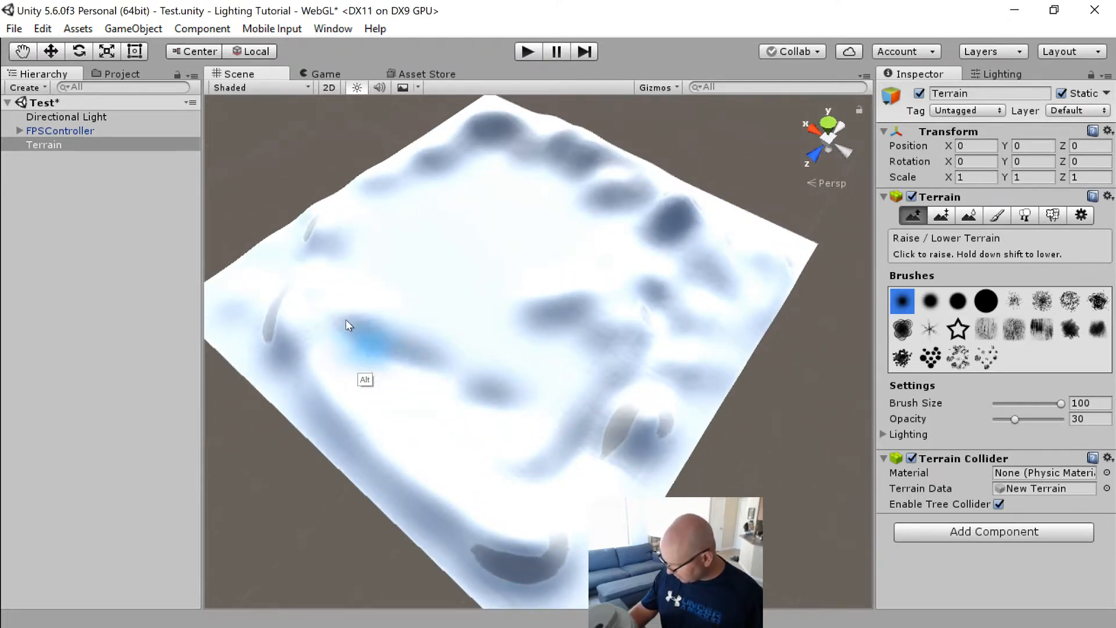
pyautogui.moveTo(345, 319)
pyautogui.mouseDown()
pyautogui.moveTo(401, 217)
pyautogui.moveTo(500, 173)
pyautogui.moveTo(626, 270)
pyautogui.mouseUp()
pyautogui.moveTo(645, 340)
pyautogui.keyDown('alt'); pyautogui.mouseDown()
pyautogui.moveTo(665, 290)
pyautogui.moveTo(663, 256)
pyautogui.mouseUp(); pyautogui.keyUp('alt')
pyautogui.moveTo(477, 171)
pyautogui.keyDown('shift'); pyautogui.mouseDown()
pyautogui.moveTo(575, 177)
pyautogui.moveTo(677, 243)
pyautogui.moveTo(671, 333)
pyautogui.moveTo(686, 299)
pyautogui.moveTo(655, 364)
pyautogui.moveTo(590, 319)
pyautogui.moveTo(661, 457)
pyautogui.moveTo(633, 465)
pyautogui.moveTo(603, 319)
pyautogui.moveTo(601, 392)
pyautogui.moveTo(590, 290)
pyautogui.mouseUp(); pyautogui.keyUp('shift')
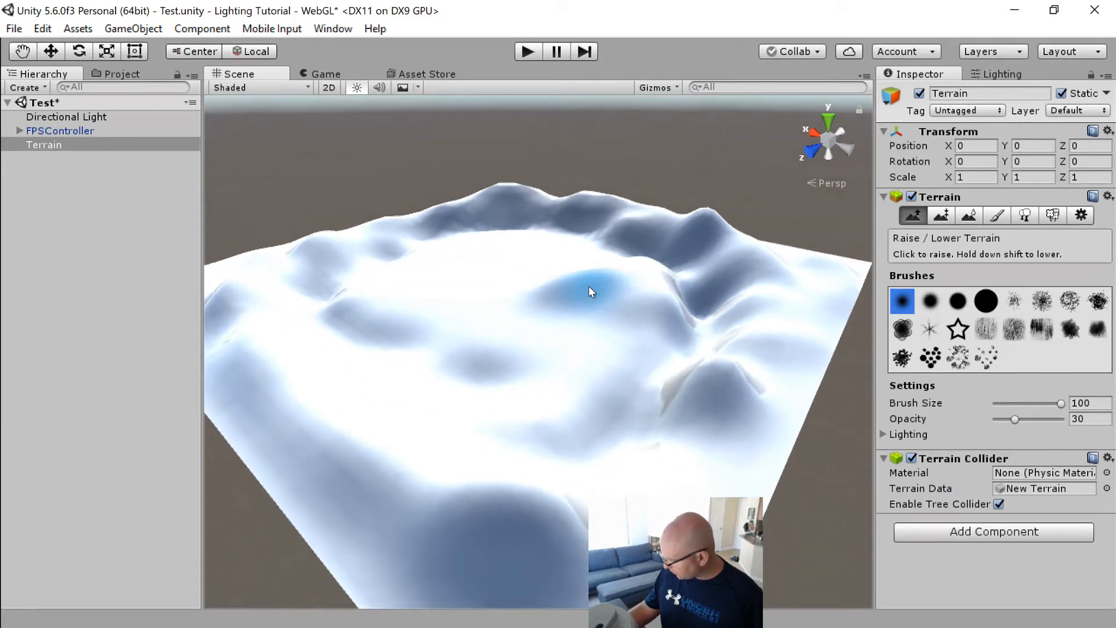
# Step: Sample a Paint Height target of 18.2587 from the low ground at the foot of the hill near the rim
pyautogui.click(942, 216)
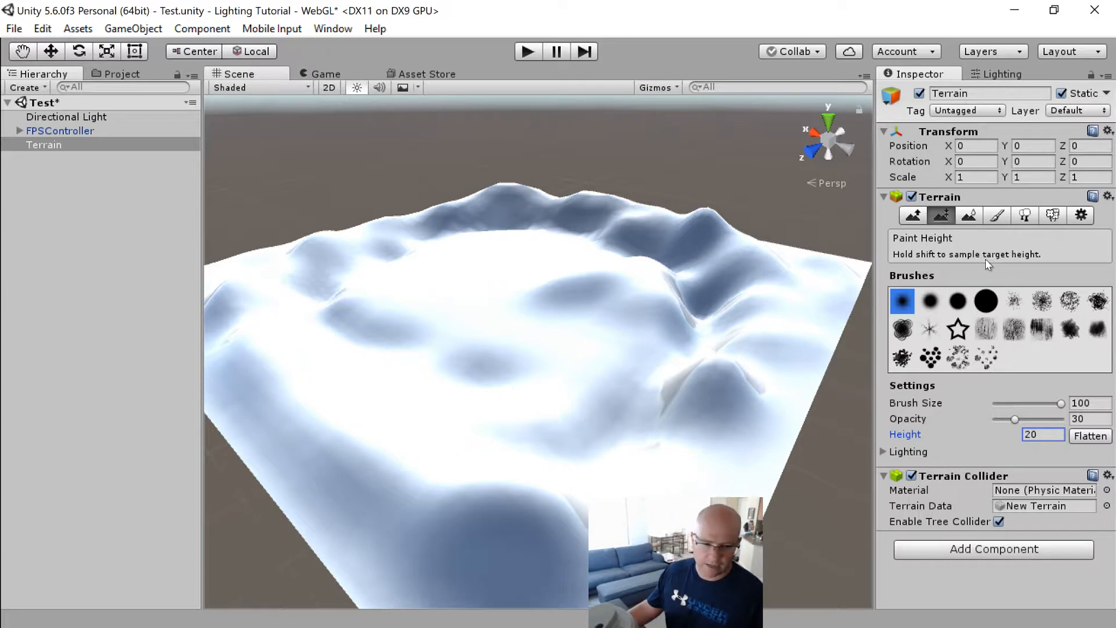
pyautogui.keyDown('alt'); pyautogui.moveTo(548, 260); pyautogui.dragTo(687, 344); pyautogui.keyUp('alt')
pyautogui.keyDown('shift'); pyautogui.click(686, 340); pyautogui.keyUp('shift')
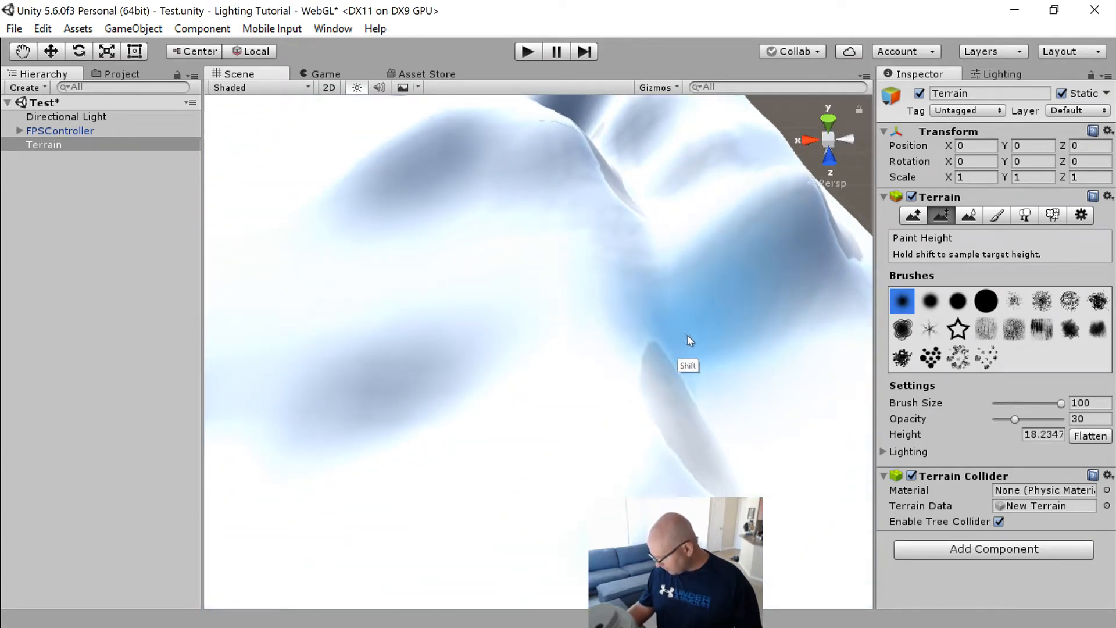
pyautogui.keyDown('shift'); pyautogui.click(688, 336); pyautogui.keyUp('shift')
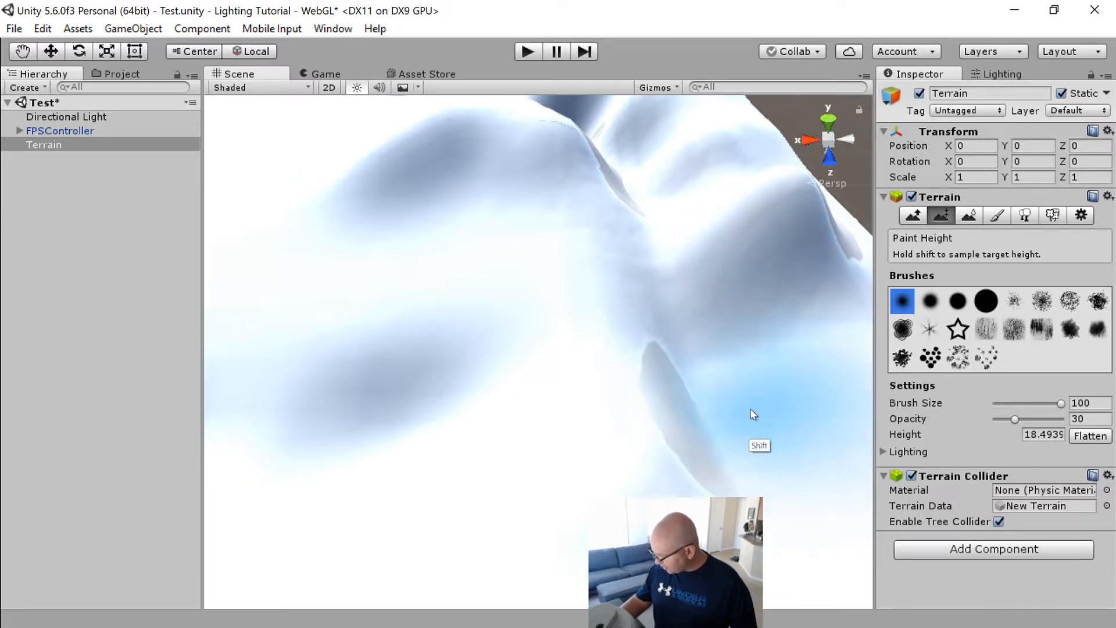
pyautogui.keyDown('shift'); pyautogui.click(774, 389); pyautogui.keyUp('shift')
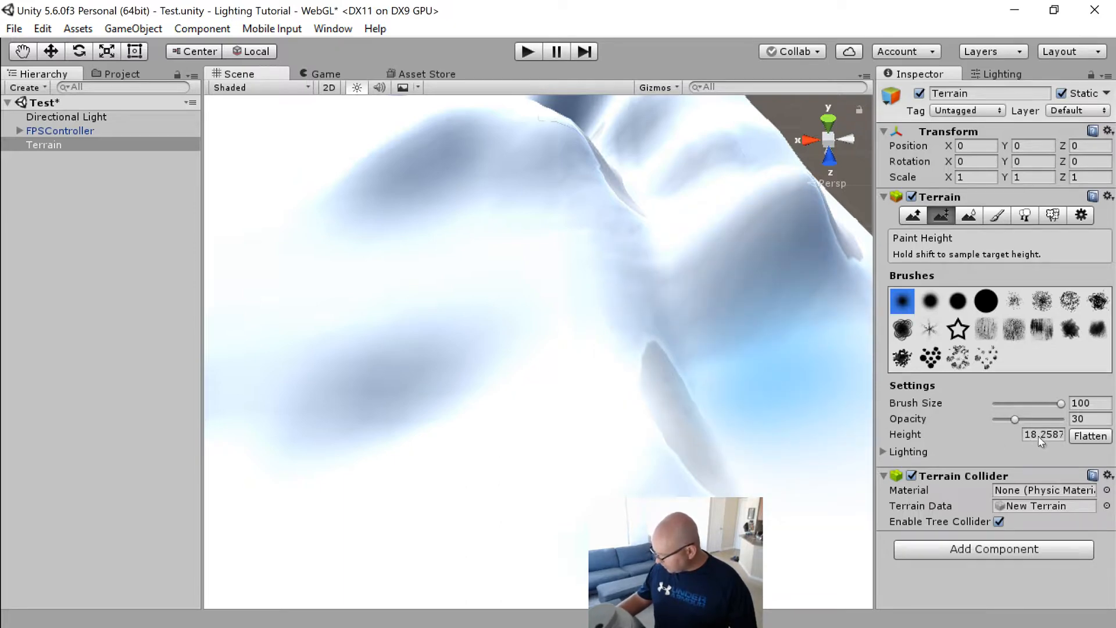
# Step: Paint the terrain's interior to the sampled 18.2587 height, forming a broad level basin inside the hills
pyautogui.moveTo(645, 334)
pyautogui.keyDown('alt'); pyautogui.mouseDown()
pyautogui.moveTo(623, 332)
pyautogui.moveTo(591, 299)
pyautogui.moveTo(491, 352)
pyautogui.moveTo(600, 385)
pyautogui.moveTo(568, 309)
pyautogui.moveTo(504, 354)
pyautogui.mouseUp(); pyautogui.keyUp('alt')
pyautogui.keyDown('alt'); pyautogui.scroll(-8, 601, 385); pyautogui.keyUp('alt')
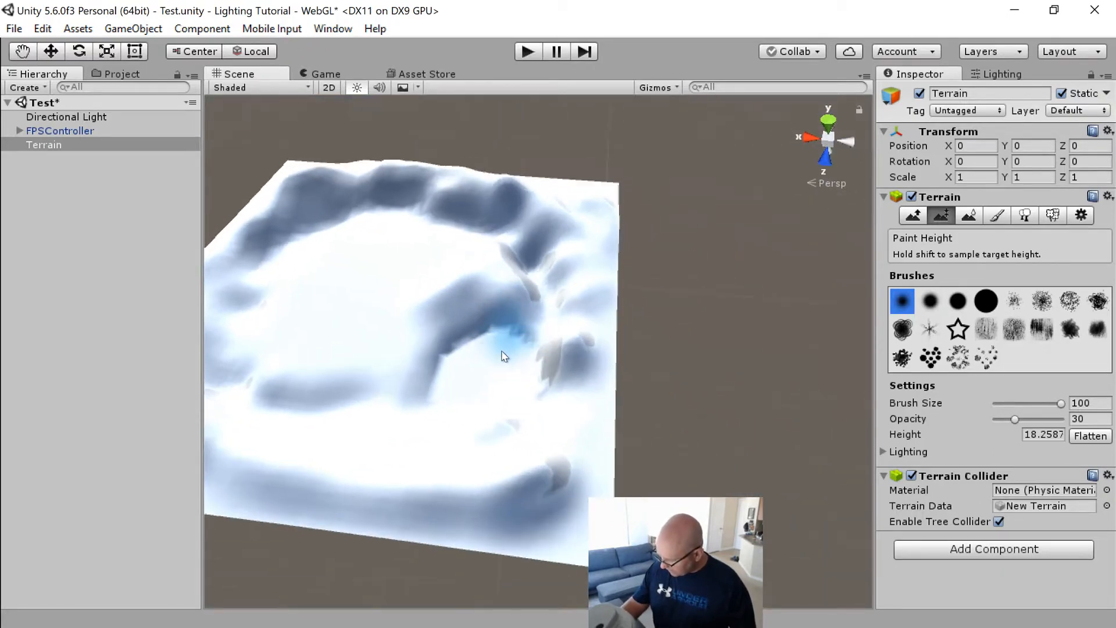
pyautogui.moveTo(416, 354)
pyautogui.mouseDown()
pyautogui.moveTo(456, 323)
pyautogui.moveTo(360, 329)
pyautogui.moveTo(393, 294)
pyautogui.moveTo(351, 380)
pyautogui.moveTo(315, 335)
pyautogui.moveTo(495, 372)
pyautogui.mouseUp()
pyautogui.moveTo(494, 372)
pyautogui.keyDown('alt'); pyautogui.mouseDown()
pyautogui.moveTo(499, 338)
pyautogui.moveTo(585, 269)
pyautogui.moveTo(608, 337)
pyautogui.moveTo(655, 396)
pyautogui.moveTo(638, 484)
pyautogui.moveTo(603, 344)
pyautogui.moveTo(418, 357)
pyautogui.mouseUp(); pyautogui.keyUp('alt')
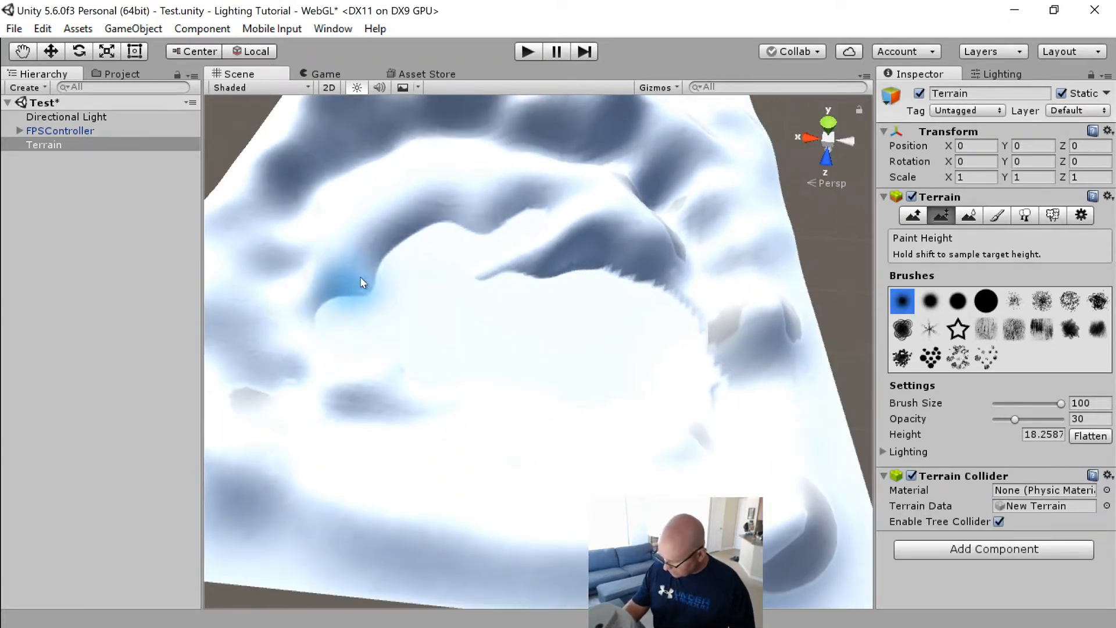
pyautogui.moveTo(323, 290)
pyautogui.keyDown('alt'); pyautogui.mouseDown()
pyautogui.moveTo(411, 358)
pyautogui.moveTo(443, 319)
pyautogui.moveTo(399, 361)
pyautogui.mouseUp(); pyautogui.keyUp('alt')
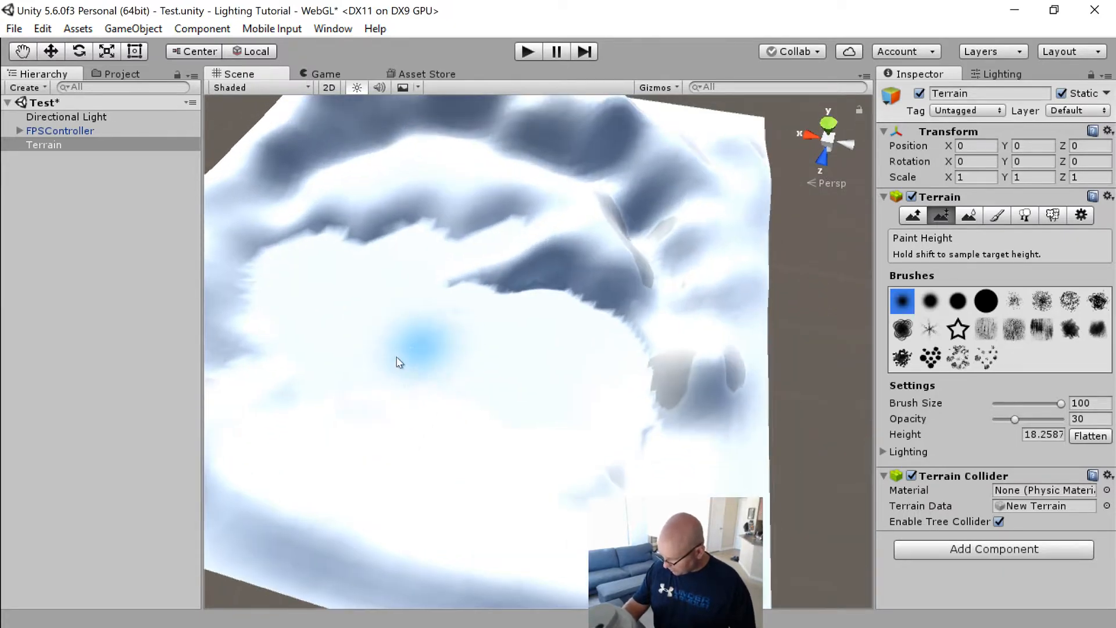
# Step: Orbit around the painted basin to examine its edges and the low gap between the rim hills
pyautogui.keyDown('alt'); pyautogui.moveTo(466, 468); pyautogui.dragTo(584, 334); pyautogui.keyUp('alt')
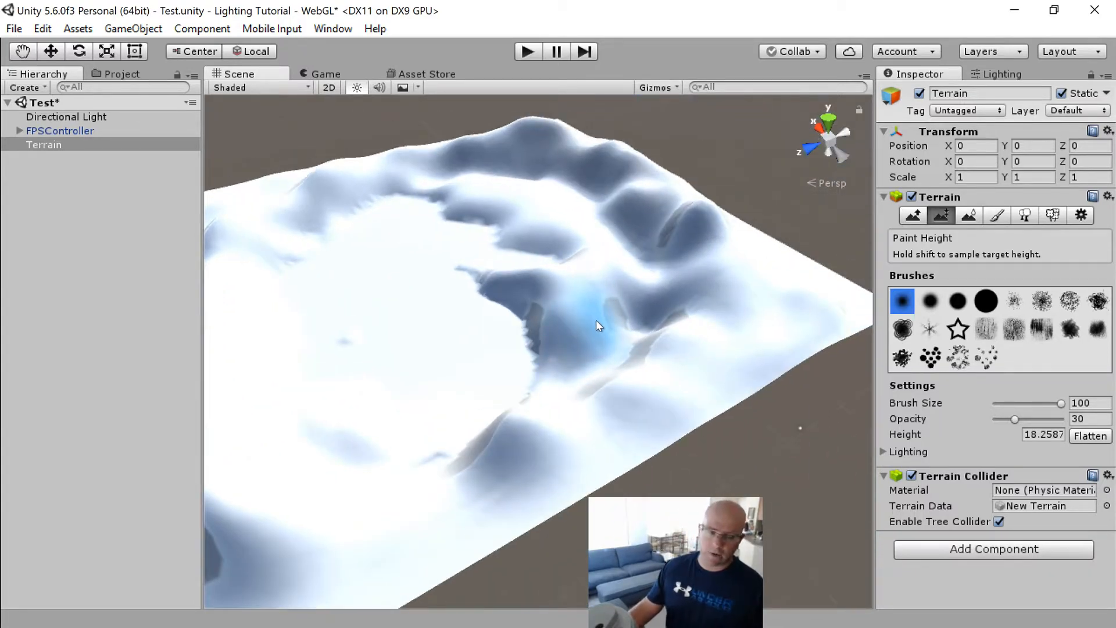
pyautogui.keyDown('alt'); pyautogui.moveTo(619, 294); pyautogui.dragTo(603, 399); pyautogui.keyUp('alt')
pyautogui.keyDown('alt'); pyautogui.moveTo(511, 320); pyautogui.dragTo(580, 348); pyautogui.keyUp('alt')
pyautogui.keyDown('alt'); pyautogui.moveTo(581, 348); pyautogui.dragTo(614, 352, button='middle'); pyautogui.keyUp('alt')
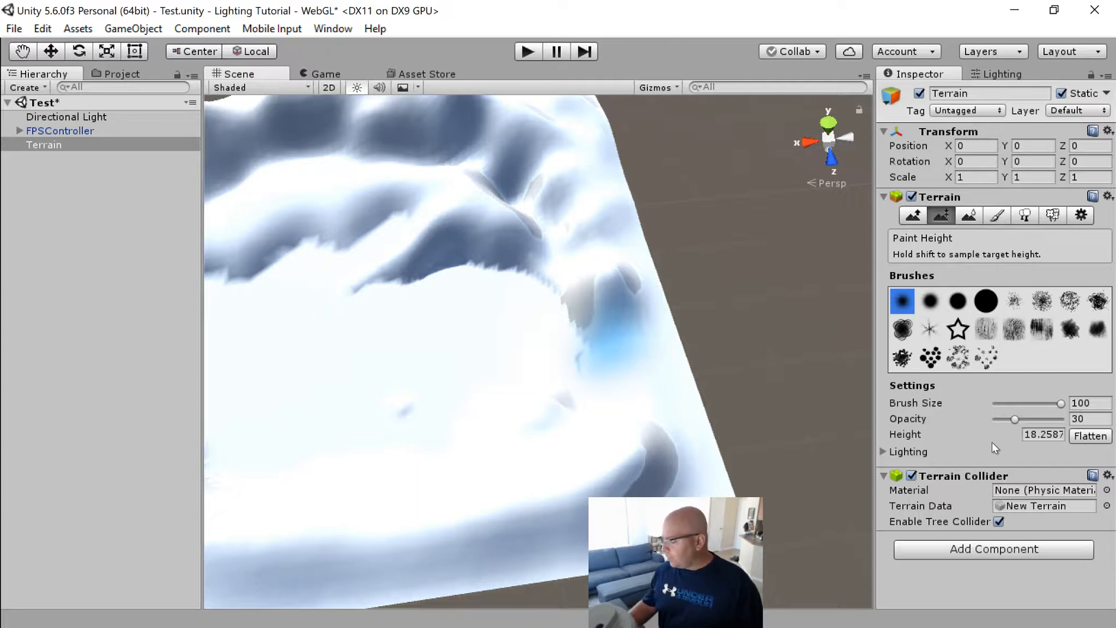
pyautogui.keyDown('alt'); pyautogui.moveTo(581, 361); pyautogui.dragTo(650, 318); pyautogui.keyUp('alt')
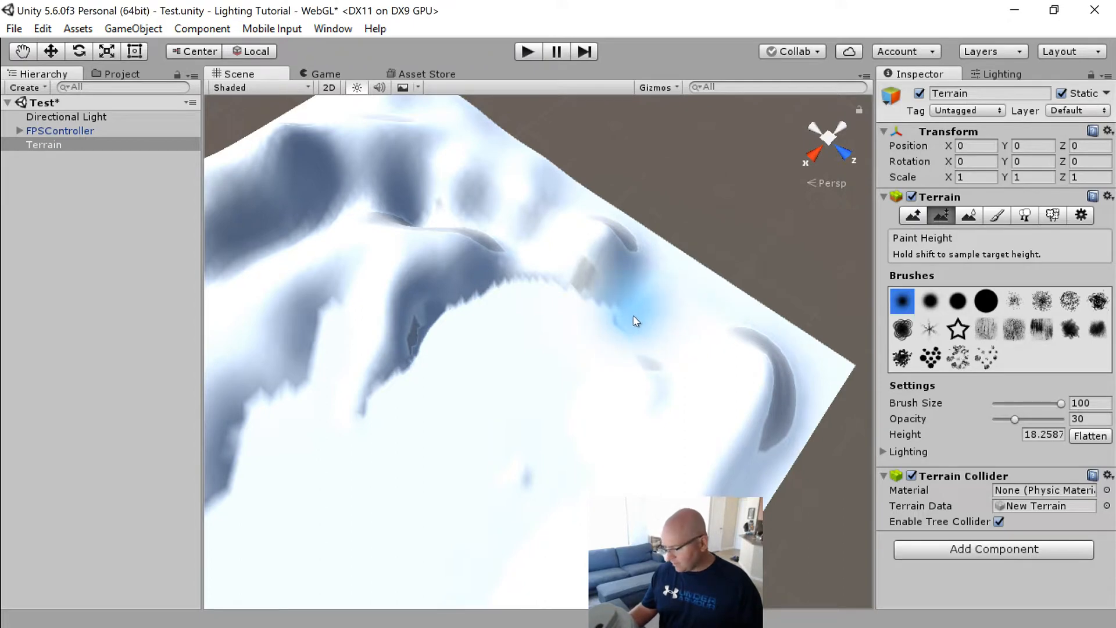
pyautogui.press('alt')
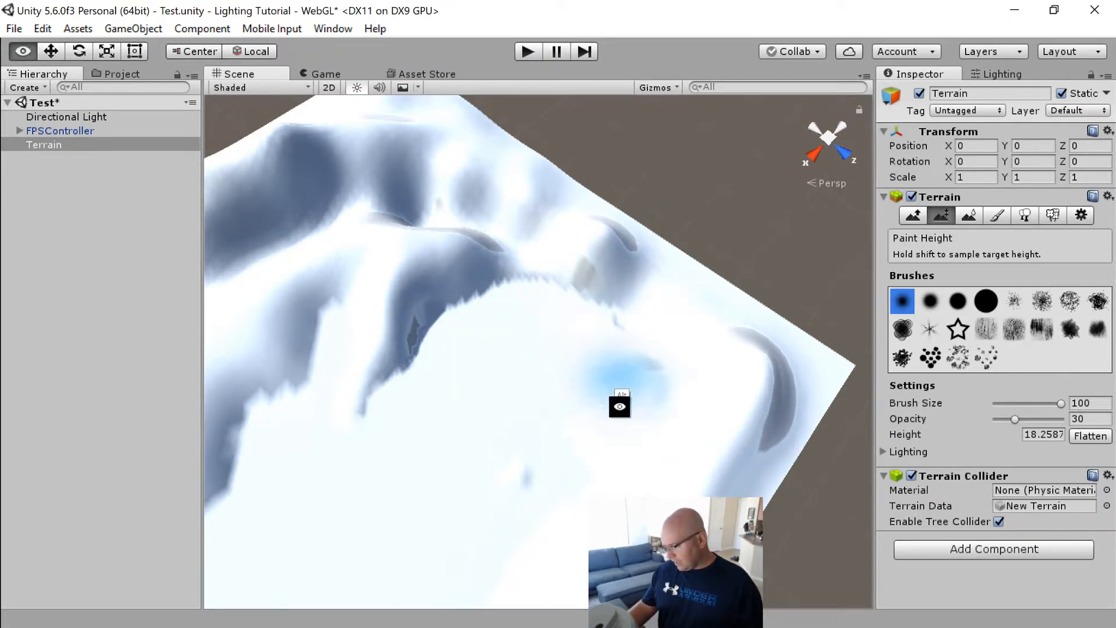
pyautogui.keyDown('alt'); pyautogui.moveTo(559, 360); pyautogui.dragTo(565, 279); pyautogui.keyUp('alt')
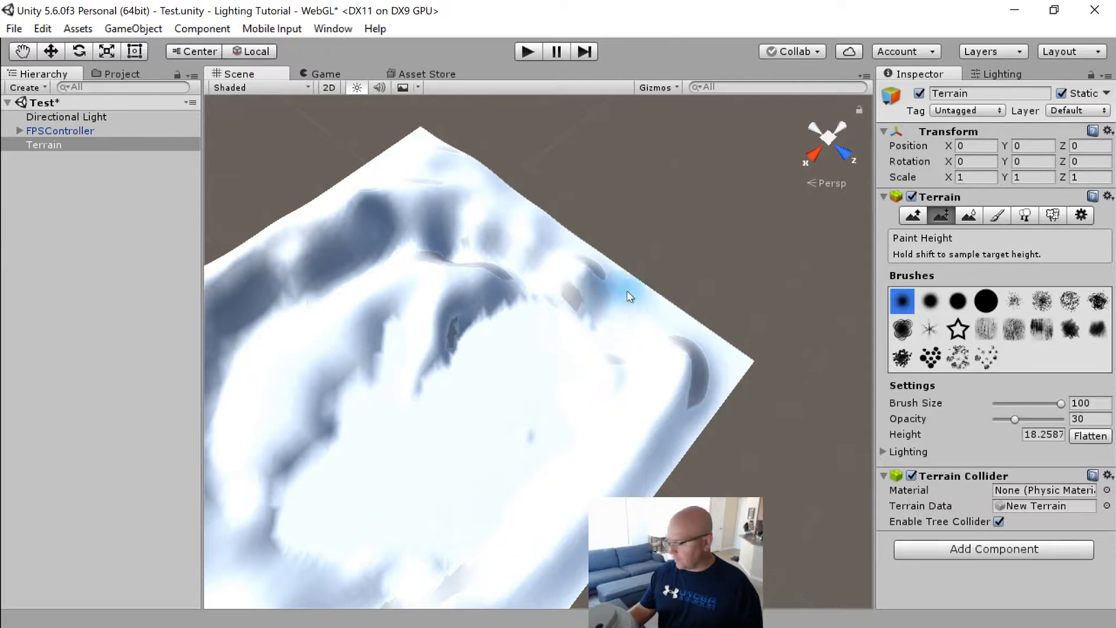
pyautogui.keyDown('alt'); pyautogui.moveTo(608, 324); pyautogui.dragTo(573, 333); pyautogui.keyUp('alt')
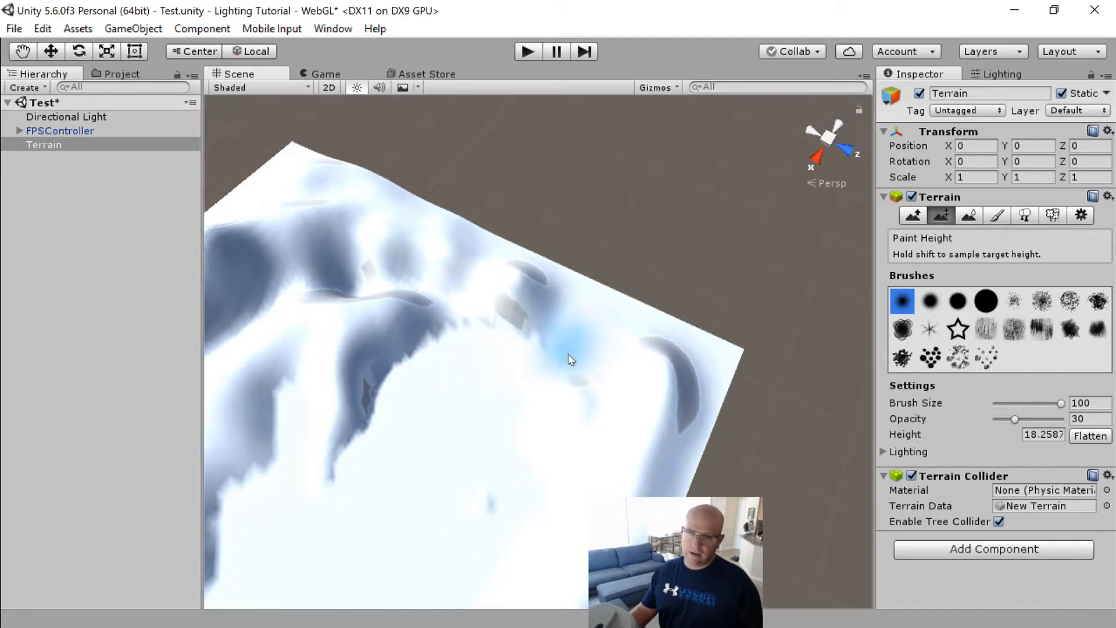
# Step: Raise new hills along the low gap in the terrain's rim and at the adjoining edge of the basin
pyautogui.keyDown('alt'); pyautogui.moveTo(541, 394); pyautogui.dragTo(536, 285); pyautogui.keyUp('alt')
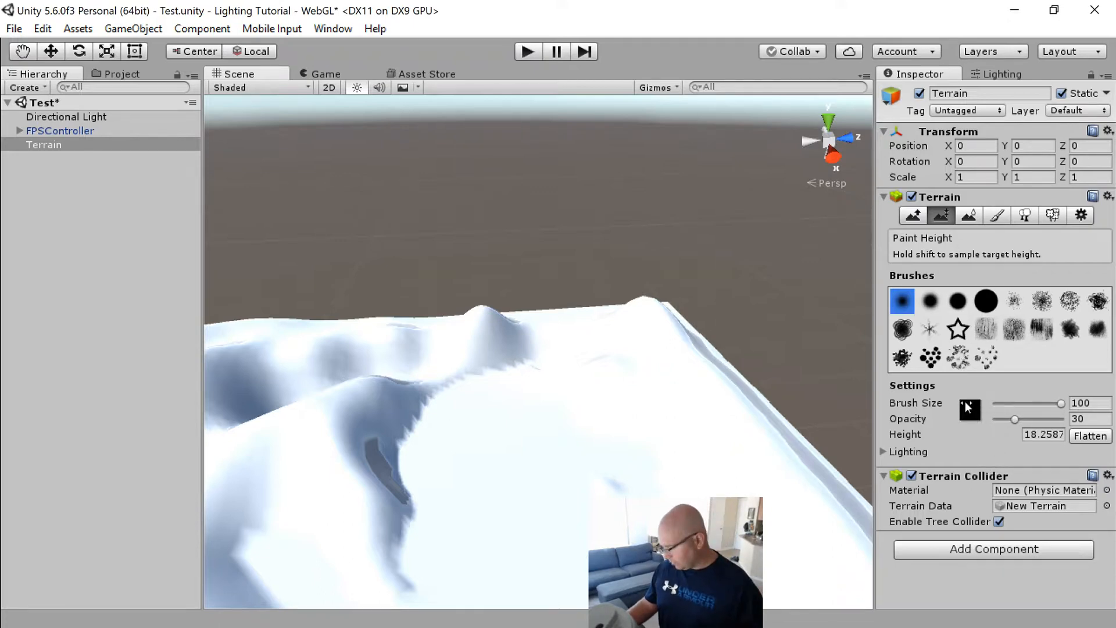
pyautogui.keyDown('alt'); pyautogui.moveTo(603, 309); pyautogui.dragTo(543, 406); pyautogui.keyUp('alt')
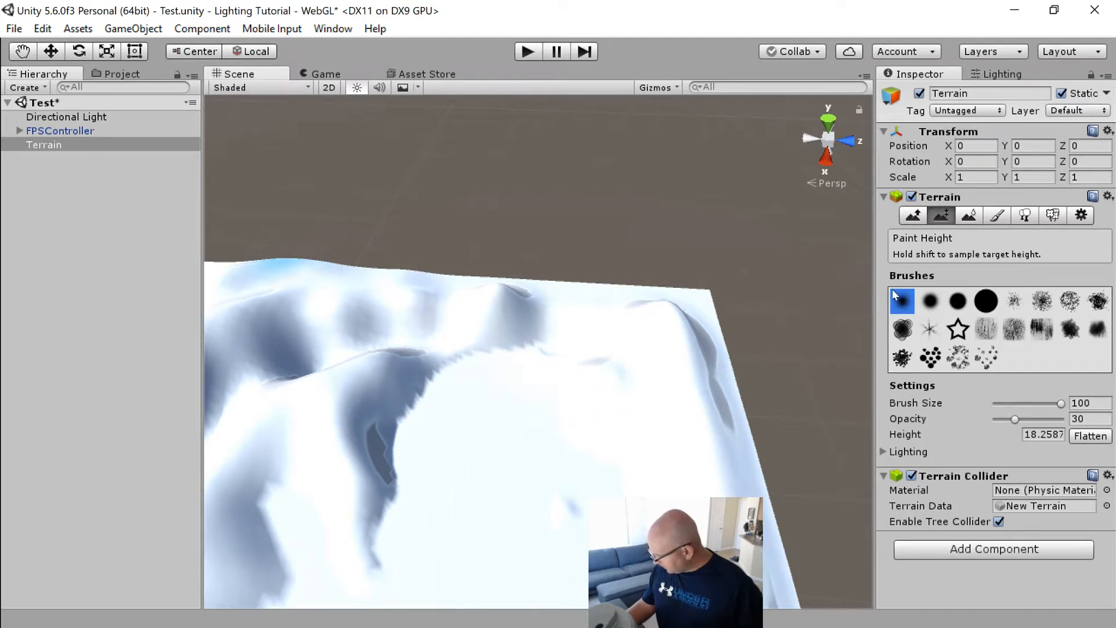
pyautogui.click(913, 217)
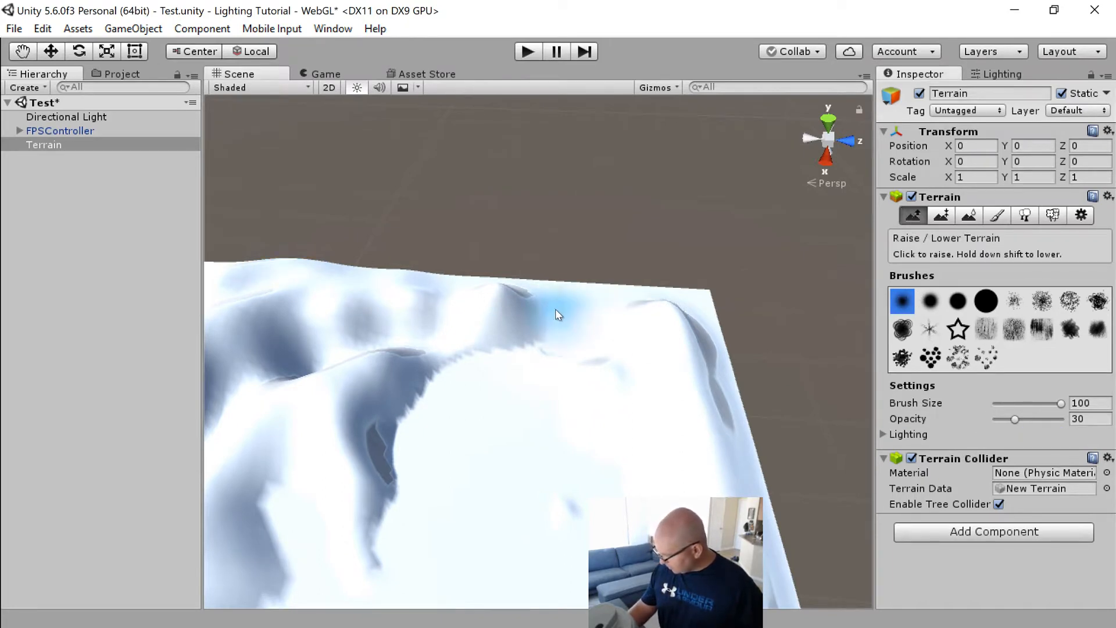
pyautogui.keyDown('alt'); pyautogui.moveTo(697, 424); pyautogui.dragTo(625, 351); pyautogui.keyUp('alt')
pyautogui.moveTo(458, 338); pyautogui.dragTo(507, 360)
pyautogui.keyDown('alt'); pyautogui.moveTo(530, 401); pyautogui.dragTo(550, 378); pyautogui.keyUp('alt')
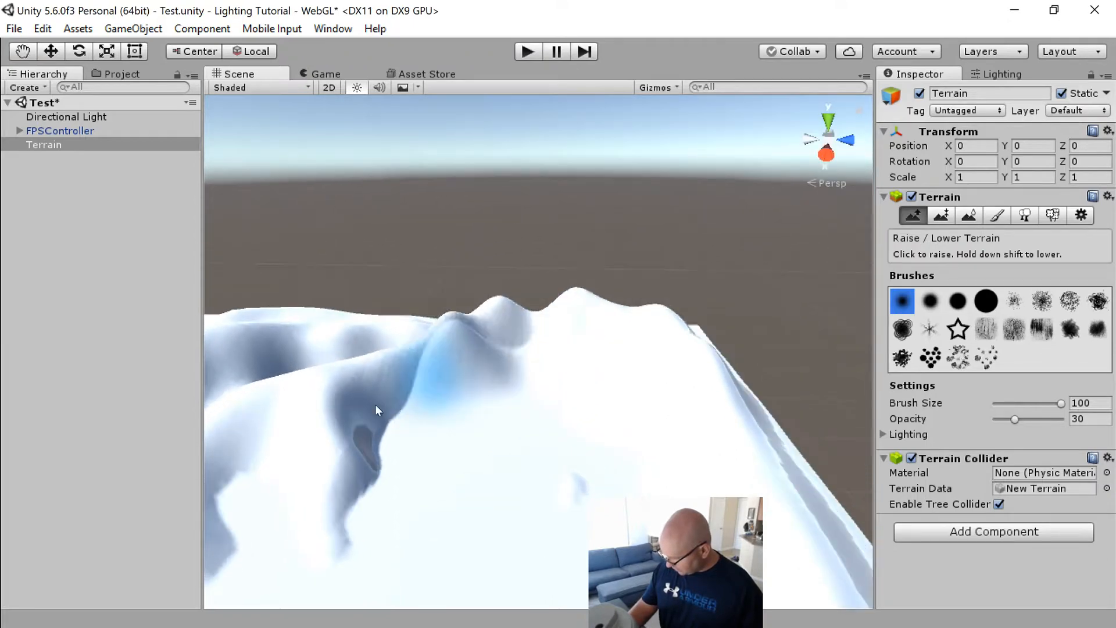
pyautogui.keyDown('alt'); pyautogui.moveTo(376, 410); pyautogui.dragTo(467, 352); pyautogui.keyUp('alt')
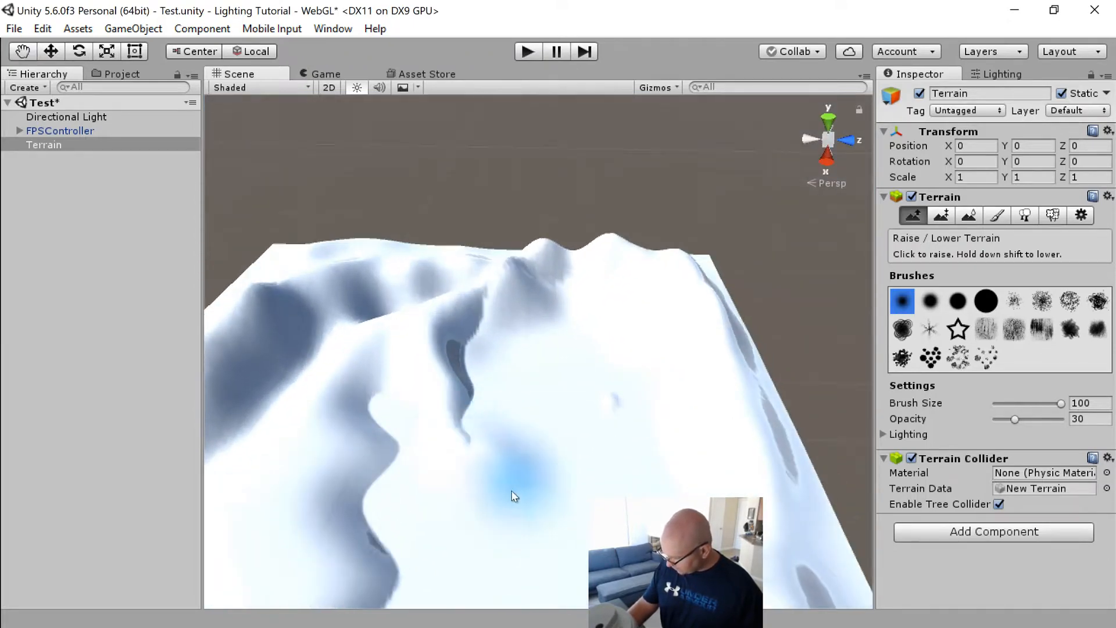
# Step: Lower parts of the basin's interior with the Raise / Lower Terrain brush, carving uneven dips into the level floor
pyautogui.moveTo(531, 370)
pyautogui.keyDown('alt'); pyautogui.mouseDown()
pyautogui.moveTo(424, 399)
pyautogui.moveTo(505, 443)
pyautogui.moveTo(396, 368)
pyautogui.moveTo(524, 423)
pyautogui.moveTo(501, 389)
pyautogui.moveTo(398, 341)
pyautogui.moveTo(486, 378)
pyautogui.mouseUp(); pyautogui.keyUp('alt')
pyautogui.moveTo(379, 336)
pyautogui.keyDown('shift'); pyautogui.mouseDown()
pyautogui.moveTo(519, 467)
pyautogui.moveTo(506, 398)
pyautogui.moveTo(488, 450)
pyautogui.mouseUp(); pyautogui.keyUp('shift')
pyautogui.moveTo(433, 286)
pyautogui.keyDown('shift'); pyautogui.mouseDown()
pyautogui.moveTo(385, 292)
pyautogui.moveTo(511, 482)
pyautogui.moveTo(505, 429)
pyautogui.moveTo(628, 424)
pyautogui.moveTo(633, 441)
pyautogui.moveTo(586, 429)
pyautogui.moveTo(657, 398)
pyautogui.moveTo(721, 323)
pyautogui.moveTo(700, 386)
pyautogui.mouseUp(); pyautogui.keyUp('shift')
pyautogui.moveTo(700, 386)
pyautogui.keyDown('alt'); pyautogui.mouseDown()
pyautogui.moveTo(698, 395)
pyautogui.moveTo(719, 324)
pyautogui.moveTo(672, 356)
pyautogui.moveTo(727, 249)
pyautogui.moveTo(705, 391)
pyautogui.moveTo(601, 409)
pyautogui.moveTo(702, 343)
pyautogui.moveTo(683, 391)
pyautogui.moveTo(630, 316)
pyautogui.moveTo(634, 365)
pyautogui.moveTo(668, 361)
pyautogui.moveTo(668, 291)
pyautogui.moveTo(600, 403)
pyautogui.moveTo(621, 387)
pyautogui.moveTo(461, 399)
pyautogui.moveTo(551, 392)
pyautogui.moveTo(496, 394)
pyautogui.moveTo(598, 453)
pyautogui.mouseUp(); pyautogui.keyUp('alt')
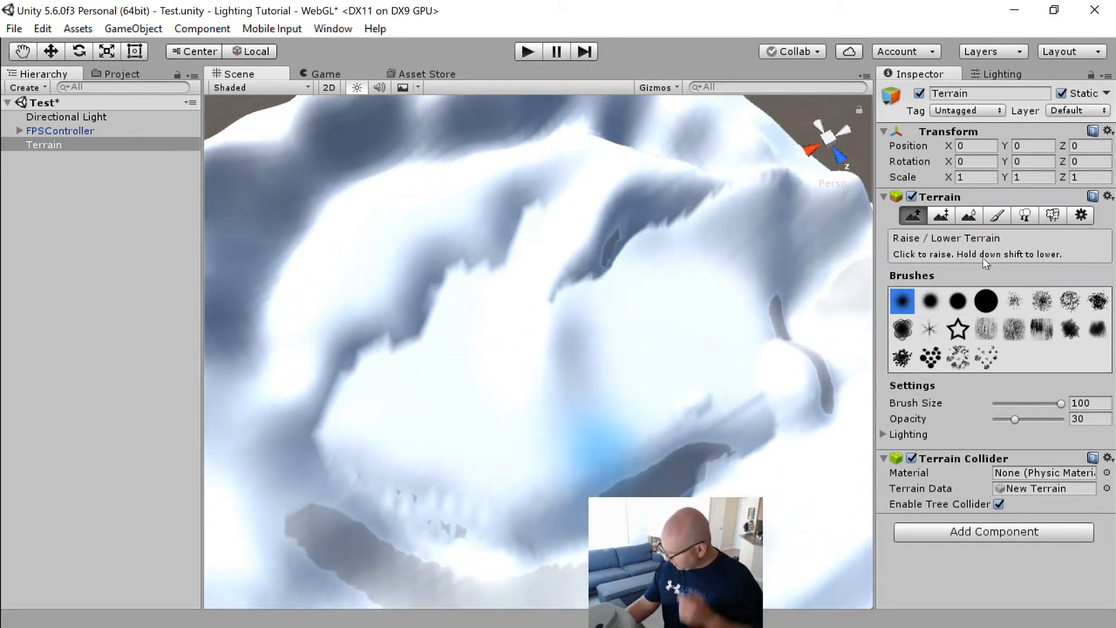
# Step: Sample a Paint Height target of 16.3763 and paint a winding level floor through the basin's interior
pyautogui.click(941, 215)
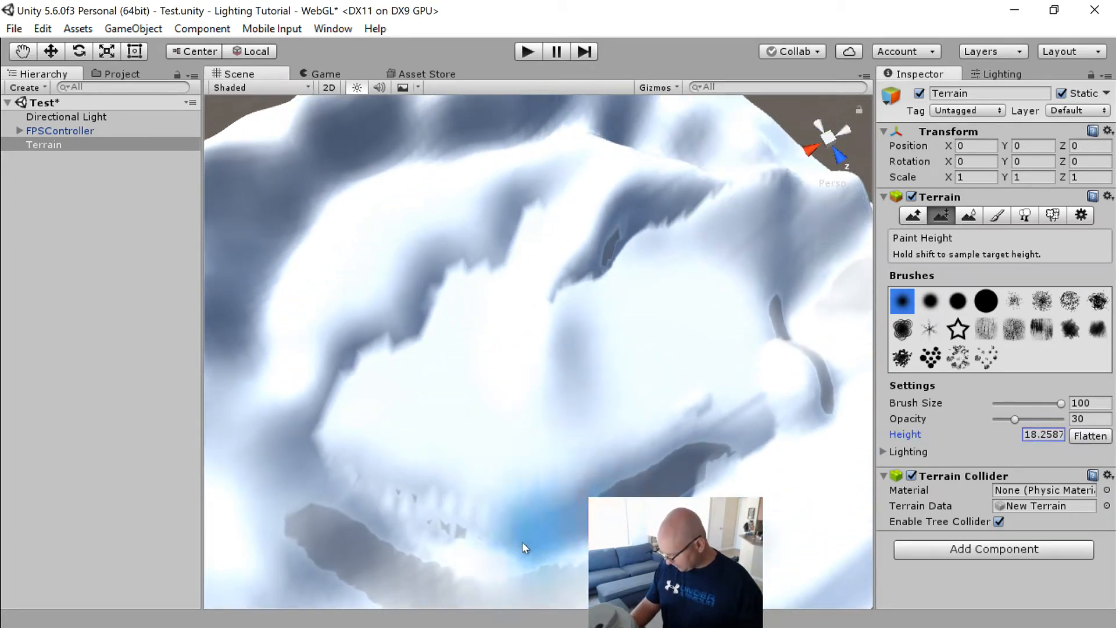
pyautogui.keyDown('shift'); pyautogui.click(544, 547); pyautogui.keyUp('shift')
pyautogui.moveTo(539, 478)
pyautogui.mouseDown()
pyautogui.moveTo(533, 464)
pyautogui.moveTo(393, 418)
pyautogui.moveTo(399, 337)
pyautogui.moveTo(374, 254)
pyautogui.moveTo(437, 372)
pyautogui.moveTo(407, 327)
pyautogui.moveTo(481, 287)
pyautogui.mouseUp()
pyautogui.keyDown('alt'); pyautogui.moveTo(601, 314); pyautogui.dragTo(459, 406); pyautogui.keyUp('alt')
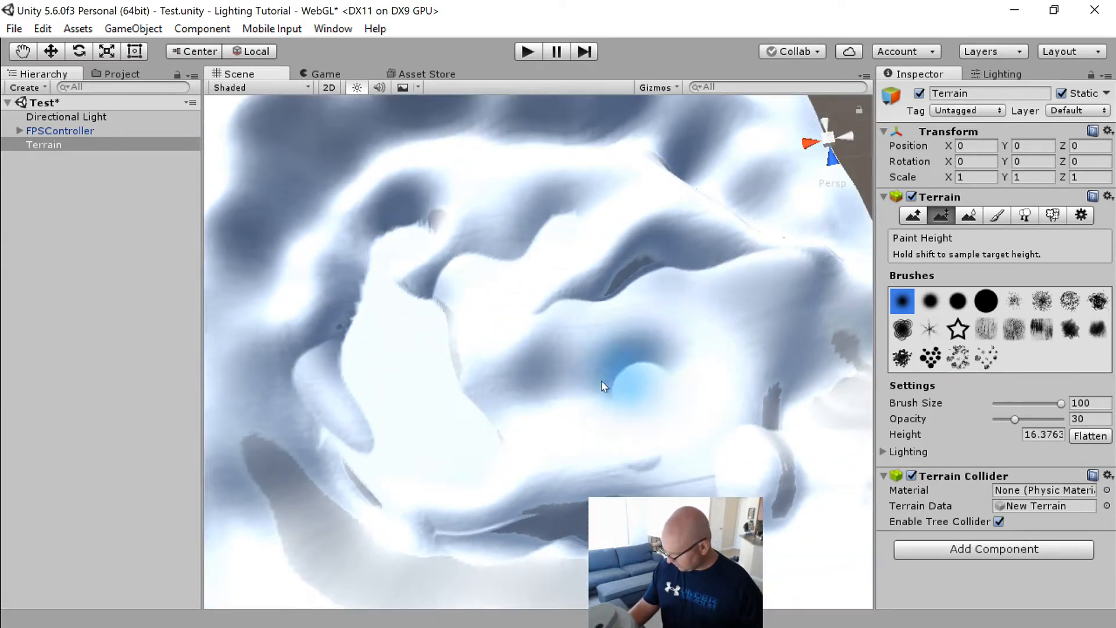
pyautogui.moveTo(665, 393)
pyautogui.keyDown('alt'); pyautogui.mouseDown()
pyautogui.moveTo(625, 289)
pyautogui.moveTo(573, 424)
pyautogui.moveTo(643, 394)
pyautogui.moveTo(693, 418)
pyautogui.moveTo(558, 480)
pyautogui.moveTo(536, 399)
pyautogui.moveTo(577, 424)
pyautogui.mouseUp(); pyautogui.keyUp('alt')
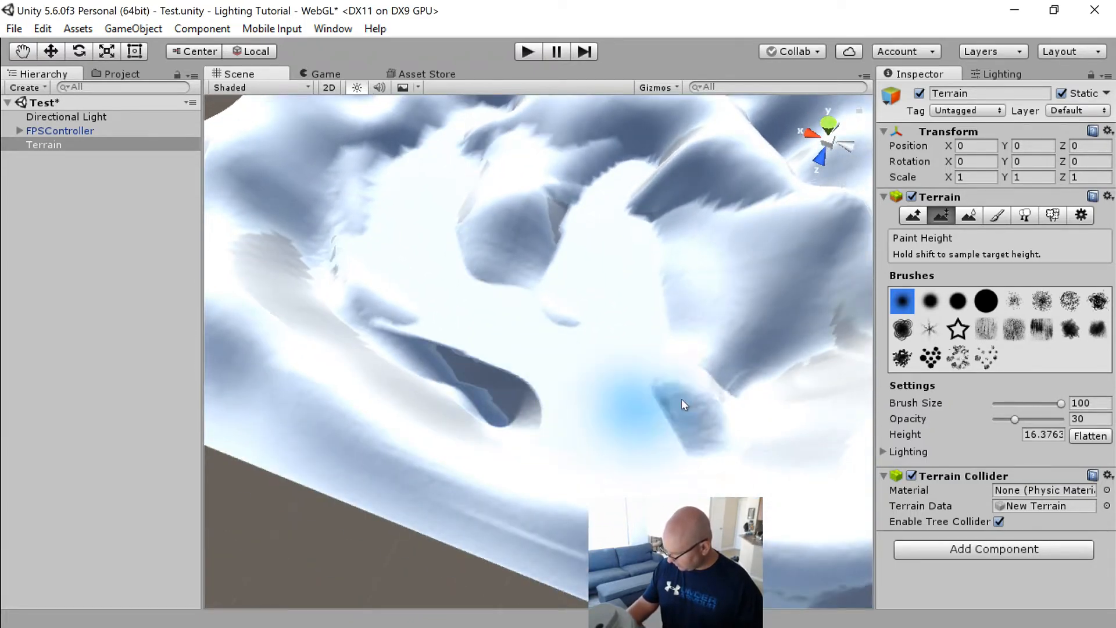
pyautogui.keyDown('alt'); pyautogui.moveTo(601, 378); pyautogui.dragTo(525, 436); pyautogui.keyUp('alt')
# Step: Sample a Paint Height target of 22.8647 on the ridge and paint a raised plateau inside the terrain's corner
pyautogui.keyDown('shift'); pyautogui.click(549, 387); pyautogui.keyUp('shift')
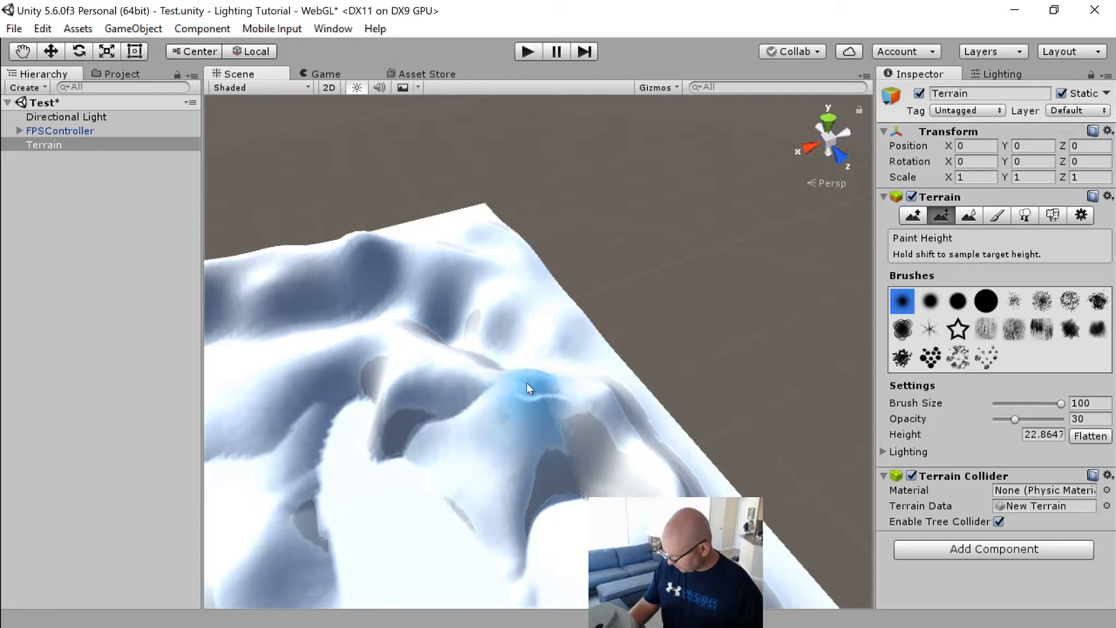
pyautogui.keyDown('alt'); pyautogui.moveTo(527, 385); pyautogui.dragTo(628, 428); pyautogui.keyUp('alt')
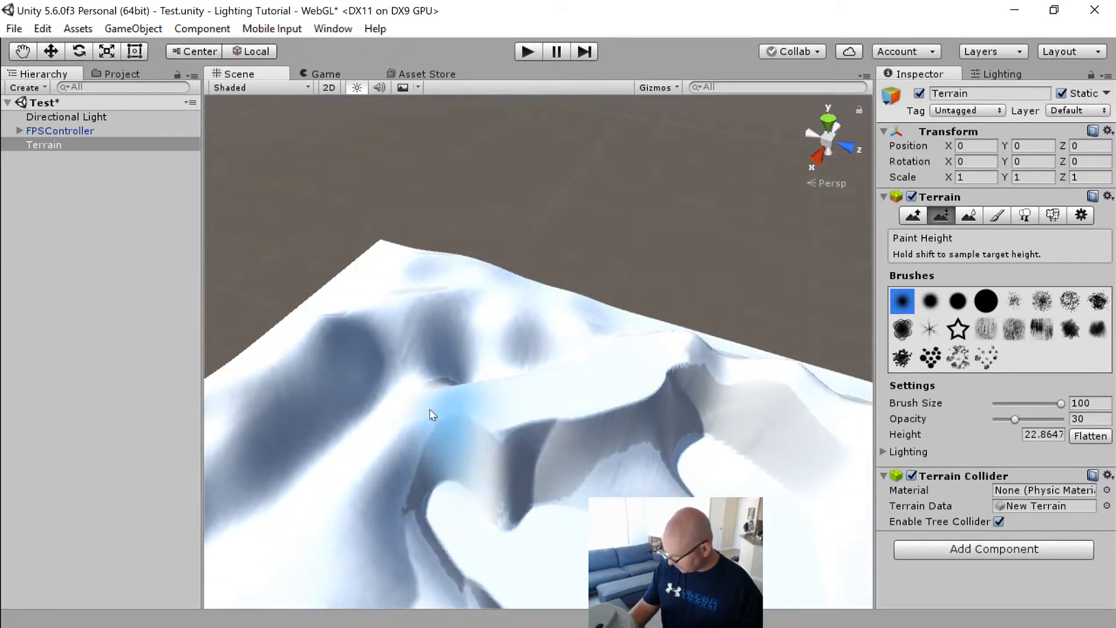
pyautogui.keyDown('alt'); pyautogui.moveTo(552, 454); pyautogui.dragTo(522, 380); pyautogui.keyUp('alt')
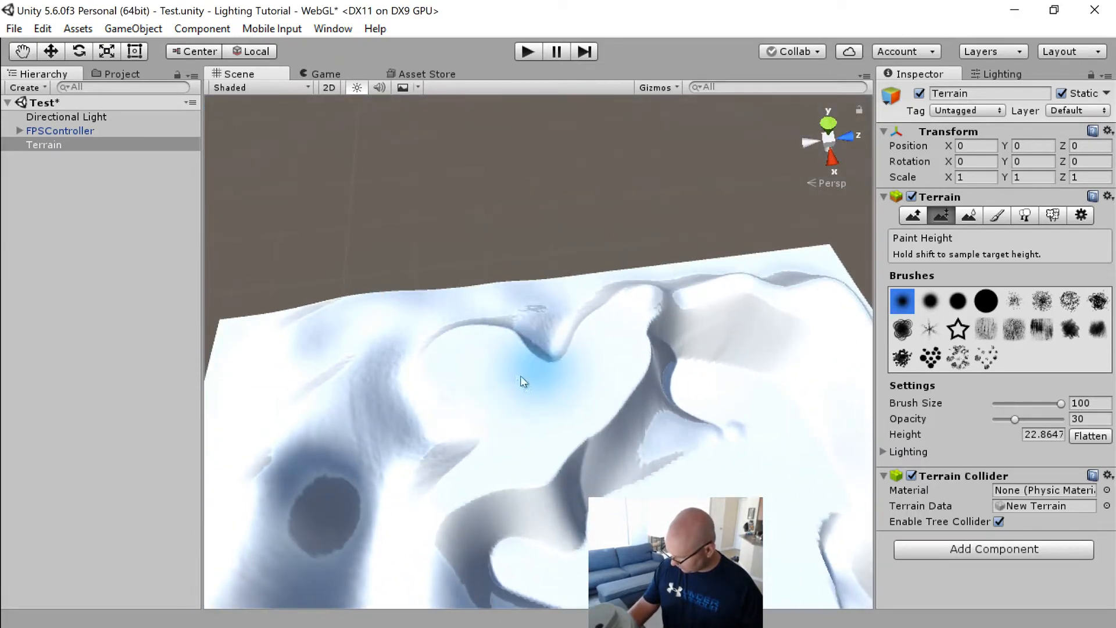
pyautogui.keyDown('alt'); pyautogui.moveTo(548, 416); pyautogui.dragTo(563, 378); pyautogui.keyUp('alt')
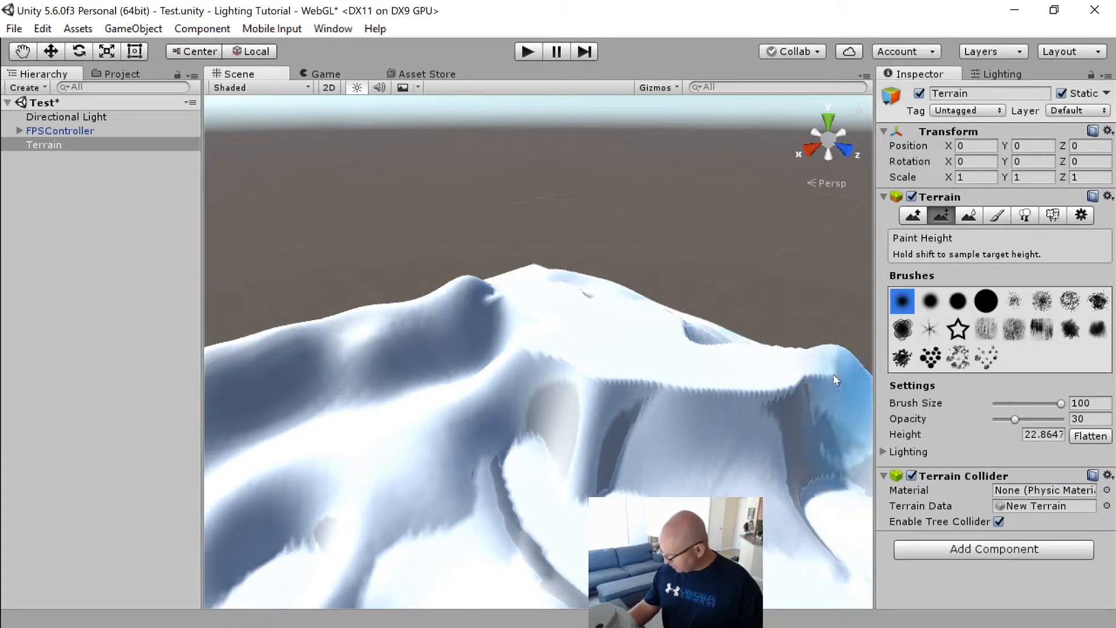
# Step: Raise a tall pointed peak on the rim at the terrain corner behind the plateau
pyautogui.click(913, 215)
pyautogui.keyDown('alt'); pyautogui.moveTo(611, 351); pyautogui.dragTo(578, 334); pyautogui.keyUp('alt')
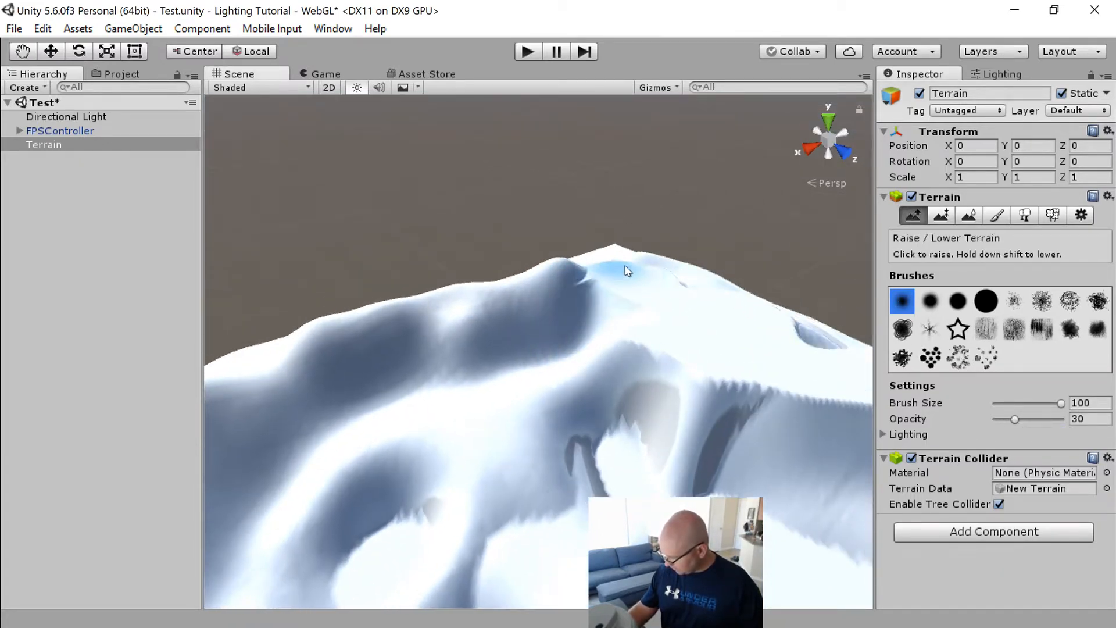
pyautogui.moveTo(622, 268); pyautogui.dragTo(622, 256)
pyautogui.keyDown('alt'); pyautogui.moveTo(661, 304); pyautogui.dragTo(658, 241); pyautogui.keyUp('alt')
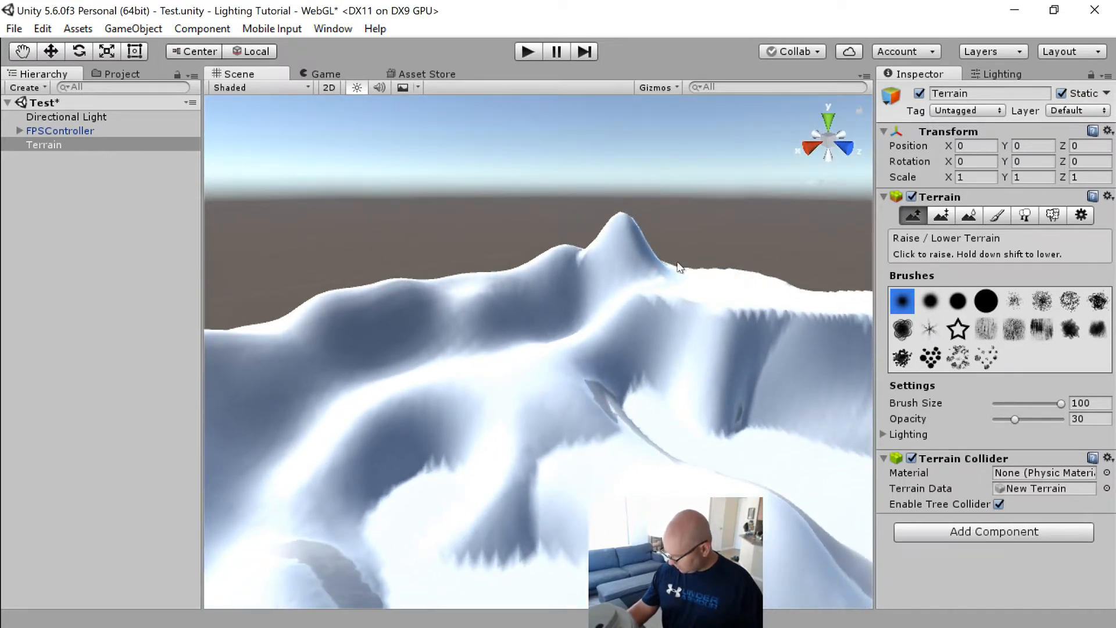
pyautogui.keyDown('alt'); pyautogui.moveTo(708, 288); pyautogui.dragTo(506, 294); pyautogui.keyUp('alt')
pyautogui.moveTo(560, 243)
pyautogui.keyDown('alt'); pyautogui.mouseDown()
pyautogui.moveTo(580, 326)
pyautogui.moveTo(590, 307)
pyautogui.moveTo(677, 314)
pyautogui.moveTo(632, 333)
pyautogui.mouseUp(); pyautogui.keyUp('alt')
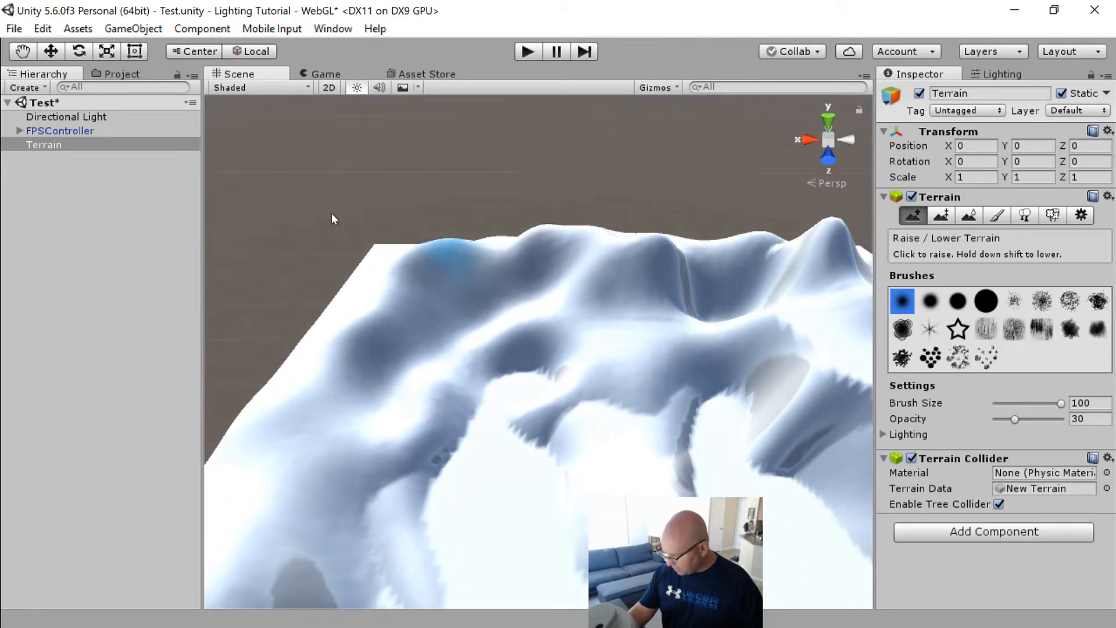
# Step: Sample a Paint Height target of 20.2052 below the rim hills and paint the first stretch of a level ledge
pyautogui.click(941, 215)
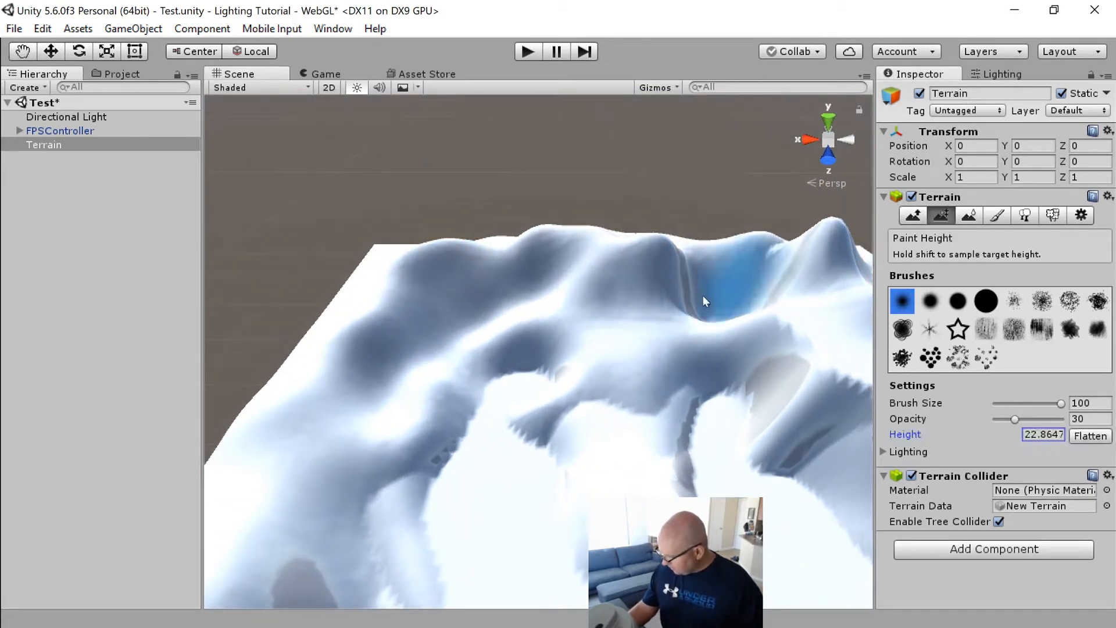
pyautogui.keyDown('shift'); pyautogui.click(632, 323); pyautogui.keyUp('shift')
pyautogui.moveTo(630, 324)
pyautogui.mouseDown()
pyautogui.moveTo(594, 323)
pyautogui.moveTo(661, 357)
pyautogui.moveTo(699, 335)
pyautogui.moveTo(675, 369)
pyautogui.mouseUp()
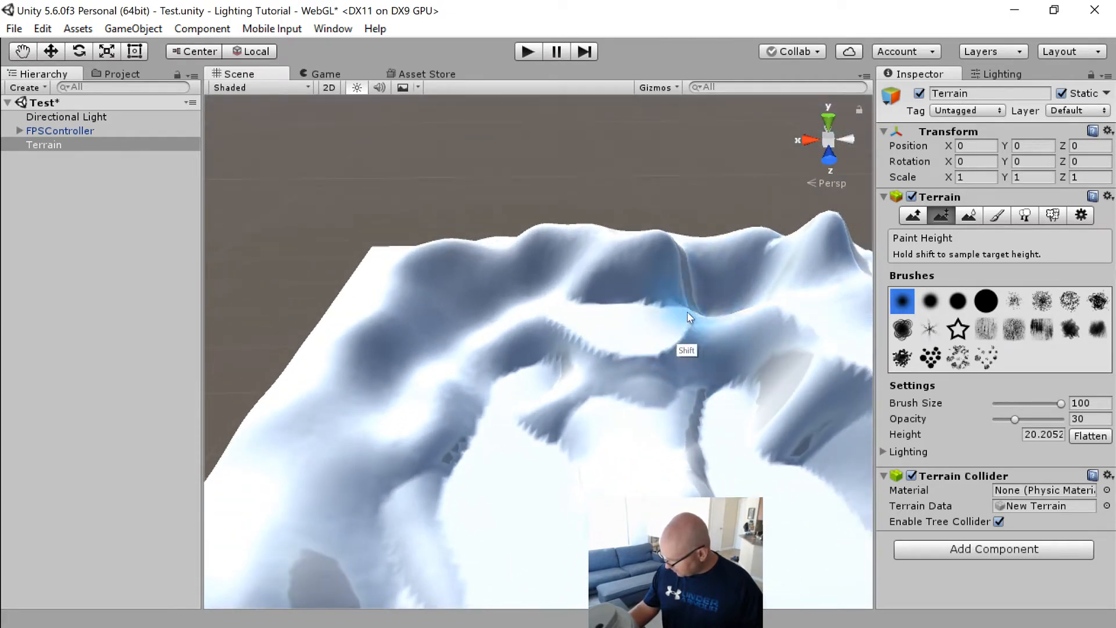
# Step: Resample the Paint Height target to 20.2050 and extend the ledge both ways, running it down beside the plateau
pyautogui.keyDown('shift'); pyautogui.click(656, 326); pyautogui.keyUp('shift')
pyautogui.keyDown('shift'); pyautogui.click(716, 353); pyautogui.keyUp('shift')
pyautogui.keyDown('alt'); pyautogui.moveTo(709, 337); pyautogui.dragTo(740, 397); pyautogui.keyUp('alt')
pyautogui.keyDown('shift'); pyautogui.click(560, 358); pyautogui.keyUp('shift')
pyautogui.keyDown('shift'); pyautogui.click(576, 358); pyautogui.keyUp('shift')
pyautogui.moveTo(562, 363)
pyautogui.keyDown('alt'); pyautogui.mouseDown()
pyautogui.moveTo(614, 407)
pyautogui.moveTo(473, 279)
pyautogui.moveTo(558, 319)
pyautogui.moveTo(563, 307)
pyautogui.moveTo(573, 325)
pyautogui.moveTo(516, 311)
pyautogui.moveTo(535, 347)
pyautogui.moveTo(622, 332)
pyautogui.moveTo(677, 346)
pyautogui.moveTo(673, 366)
pyautogui.mouseUp(); pyautogui.keyUp('alt')
pyautogui.keyDown('shift'); pyautogui.click(578, 352); pyautogui.keyUp('shift')
pyautogui.keyDown('shift'); pyautogui.click(491, 340); pyautogui.keyUp('shift')
pyautogui.keyDown('shift'); pyautogui.click(584, 333); pyautogui.keyUp('shift')
pyautogui.keyDown('shift'); pyautogui.click(585, 332); pyautogui.keyUp('shift')
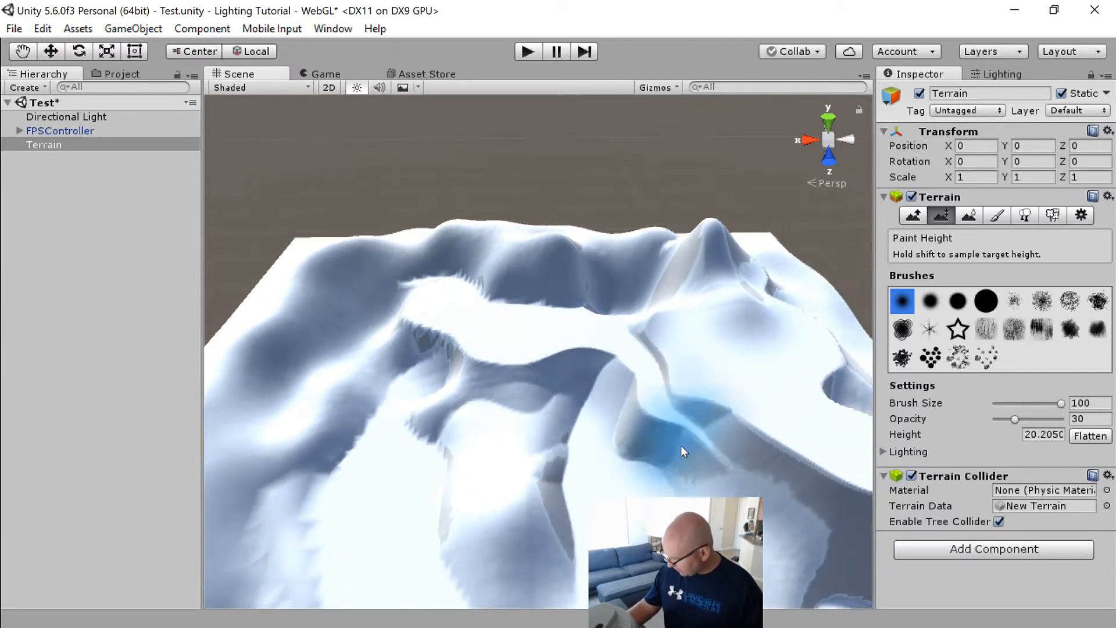
# Step: Continue the 20.2050 ledge around the basin's side beneath the rim hills
pyautogui.keyDown('alt'); pyautogui.moveTo(681, 445); pyautogui.dragTo(723, 360); pyautogui.keyUp('alt')
pyautogui.moveTo(467, 326)
pyautogui.mouseDown()
pyautogui.moveTo(385, 379)
pyautogui.moveTo(381, 395)
pyautogui.mouseUp()
pyautogui.keyDown('alt'); pyautogui.moveTo(519, 381); pyautogui.dragTo(531, 349); pyautogui.keyUp('alt')
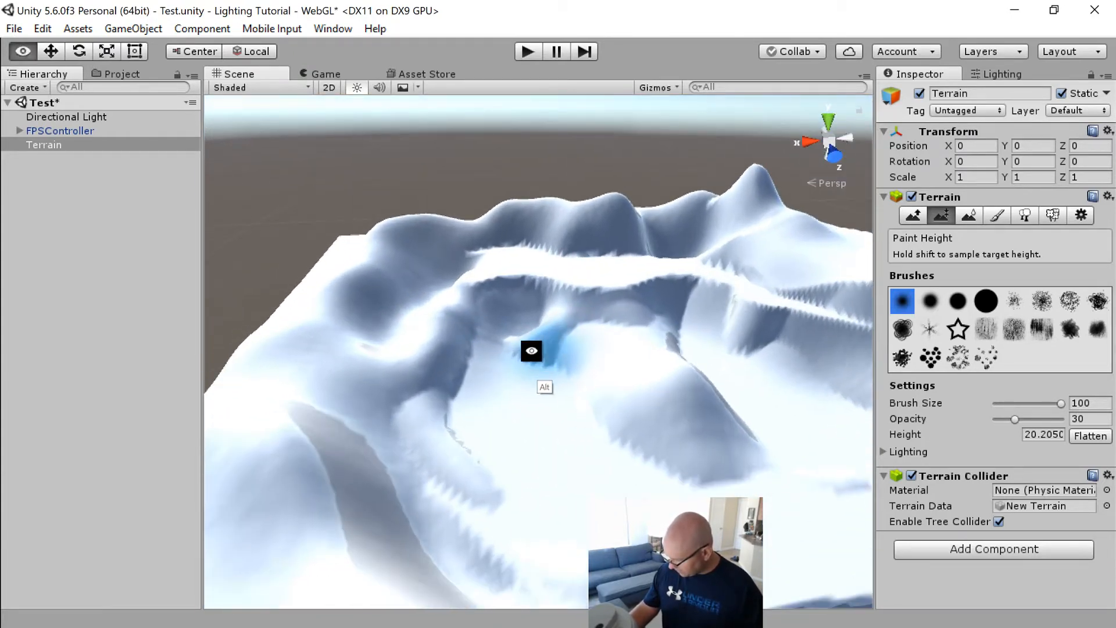
pyautogui.keyDown('alt'); pyautogui.moveTo(479, 306); pyautogui.dragTo(417, 393); pyautogui.keyUp('alt')
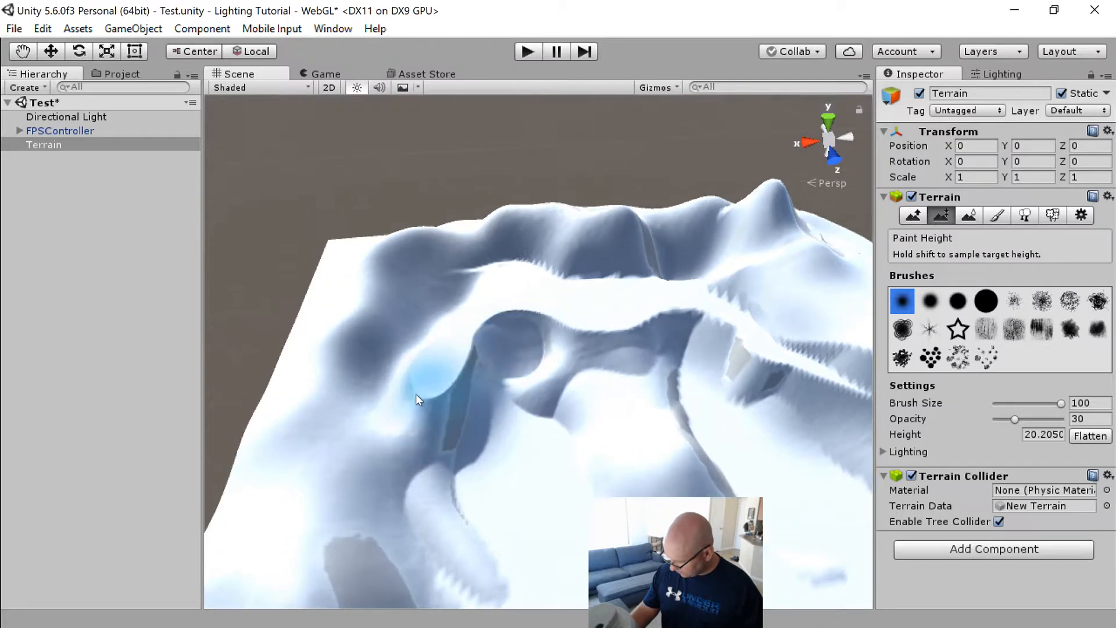
pyautogui.keyDown('alt'); pyautogui.moveTo(448, 493); pyautogui.dragTo(418, 416); pyautogui.keyUp('alt')
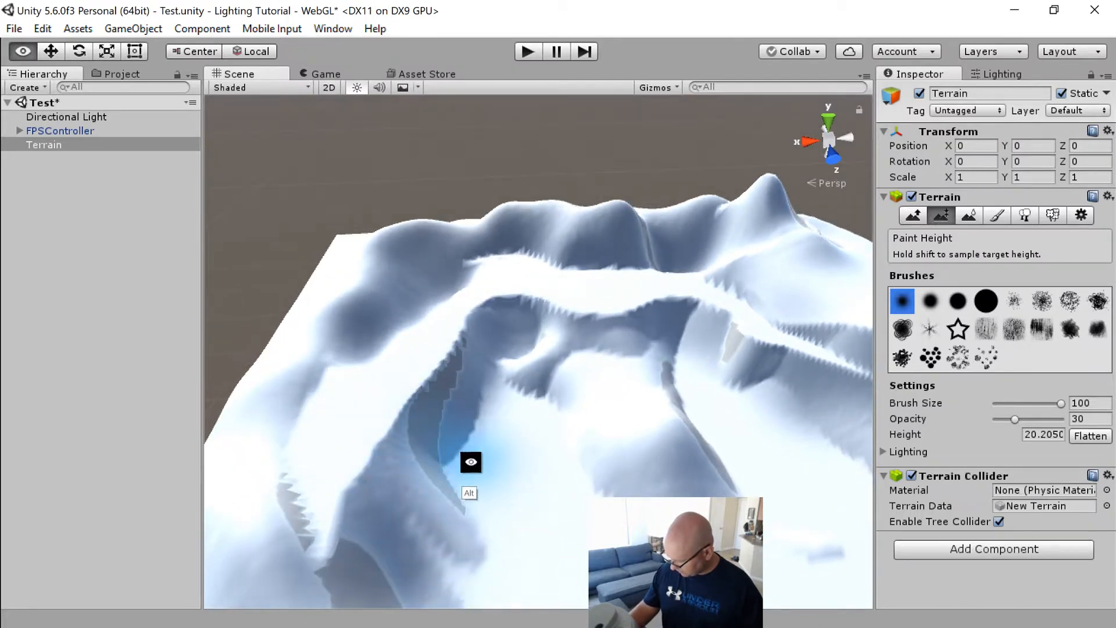
pyautogui.keyDown('alt'); pyautogui.moveTo(469, 461); pyautogui.dragTo(367, 316); pyautogui.keyUp('alt')
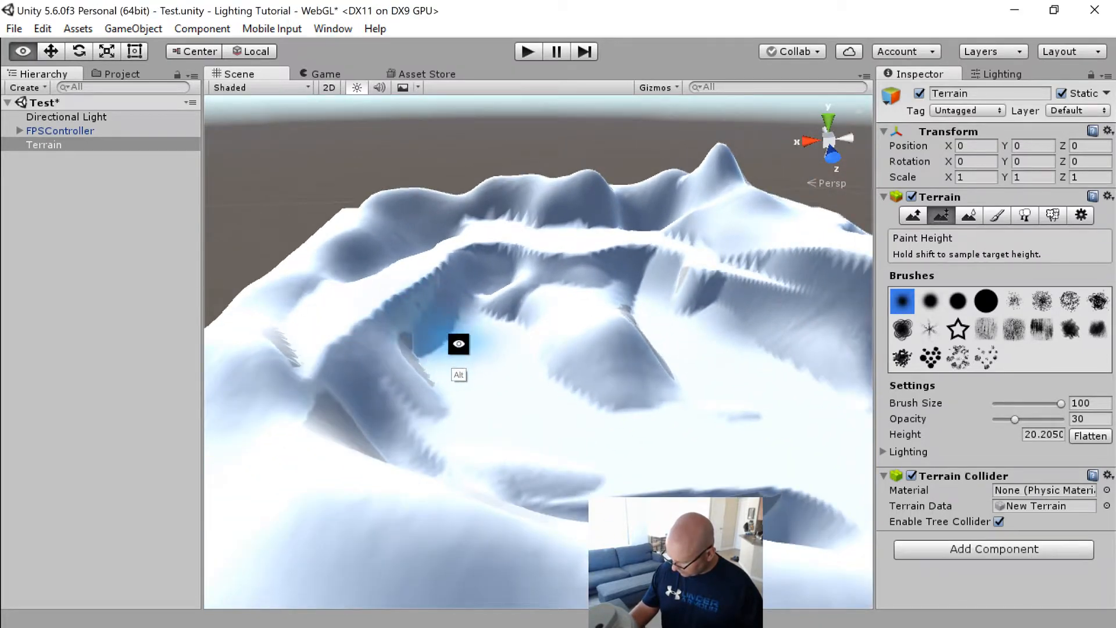
pyautogui.moveTo(459, 343)
pyautogui.keyDown('alt'); pyautogui.mouseDown()
pyautogui.moveTo(479, 330)
pyautogui.moveTo(423, 274)
pyautogui.moveTo(392, 334)
pyautogui.mouseUp(); pyautogui.keyUp('alt')
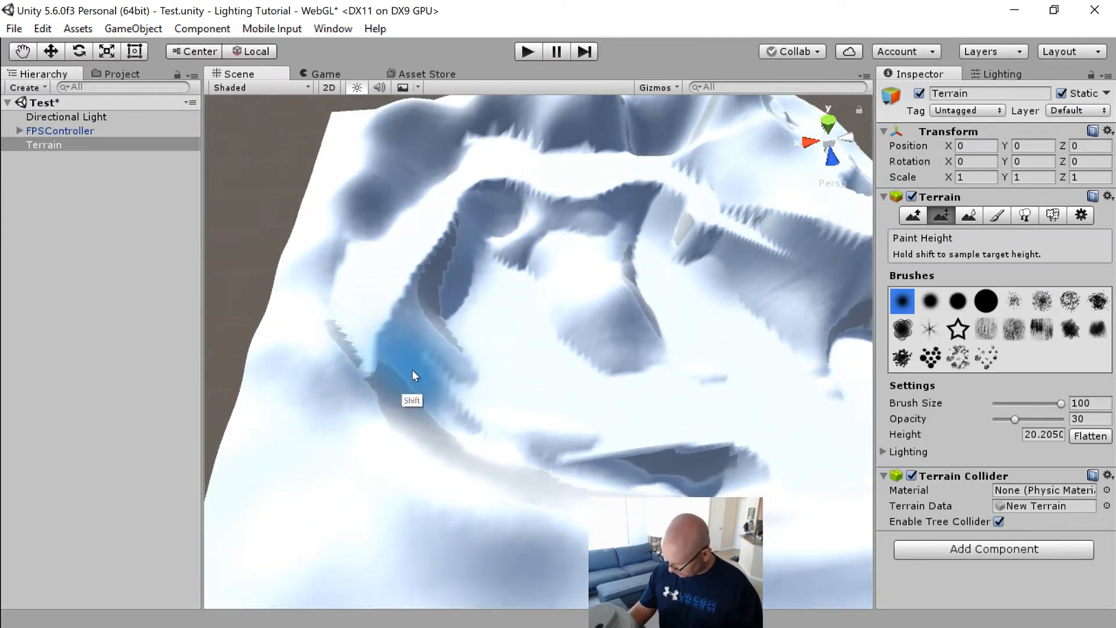
pyautogui.moveTo(469, 423)
pyautogui.keyDown('alt'); pyautogui.mouseDown()
pyautogui.moveTo(457, 403)
pyautogui.moveTo(398, 389)
pyautogui.moveTo(352, 326)
pyautogui.mouseUp(); pyautogui.keyUp('alt')
pyautogui.moveTo(495, 435)
pyautogui.keyDown('alt'); pyautogui.mouseDown()
pyautogui.moveTo(491, 391)
pyautogui.moveTo(452, 401)
pyautogui.moveTo(511, 443)
pyautogui.mouseUp(); pyautogui.keyUp('alt')
# Step: Sample the basin floor's height at 16.3761 and paint the floor wider, narrowing the central mound into a curved ridge
pyautogui.keyDown('shift'); pyautogui.click(517, 353); pyautogui.keyUp('shift')
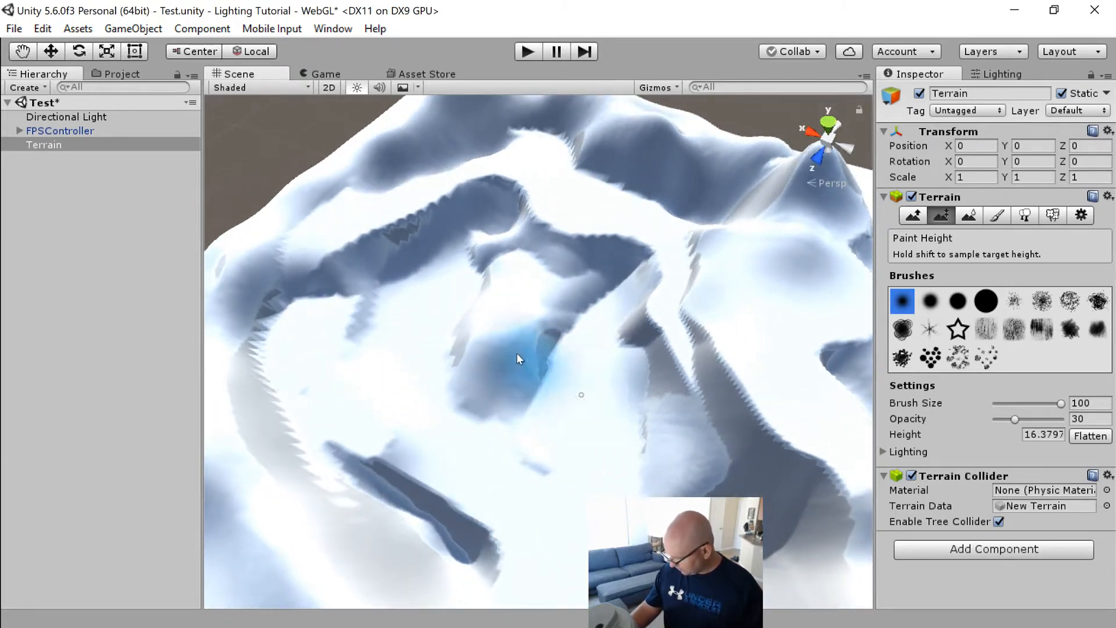
pyautogui.keyDown('alt'); pyautogui.moveTo(548, 399); pyautogui.dragTo(580, 395); pyautogui.keyUp('alt')
pyautogui.keyDown('shift'); pyautogui.click(637, 363); pyautogui.keyUp('shift')
pyautogui.keyDown('shift'); pyautogui.click(612, 352); pyautogui.keyUp('shift')
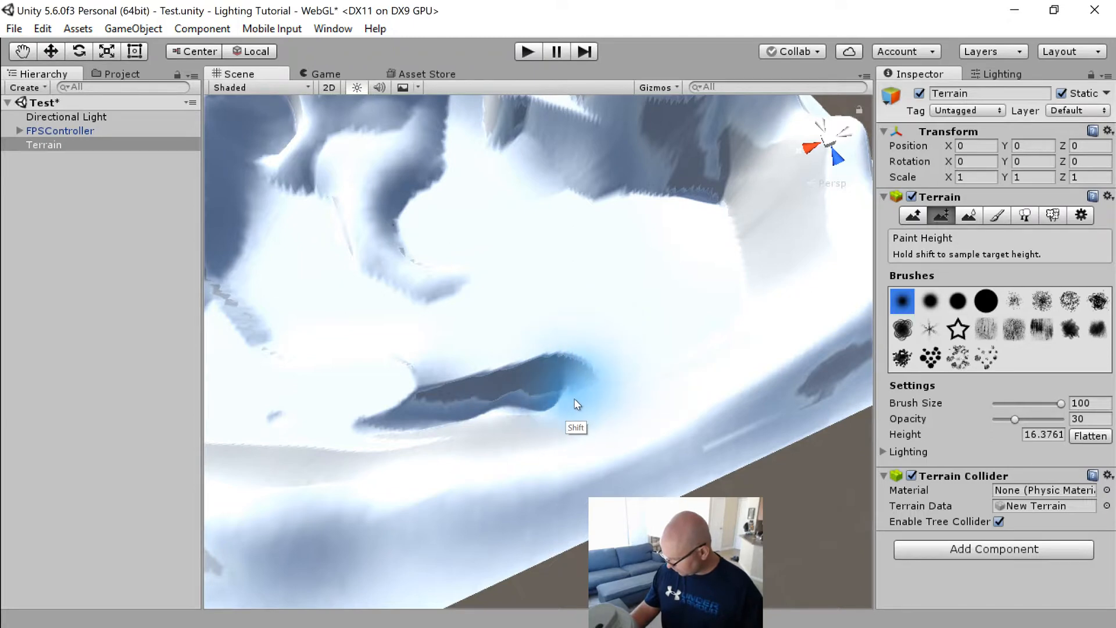
pyautogui.keyDown('alt'); pyautogui.moveTo(593, 341); pyautogui.dragTo(546, 442); pyautogui.keyUp('alt')
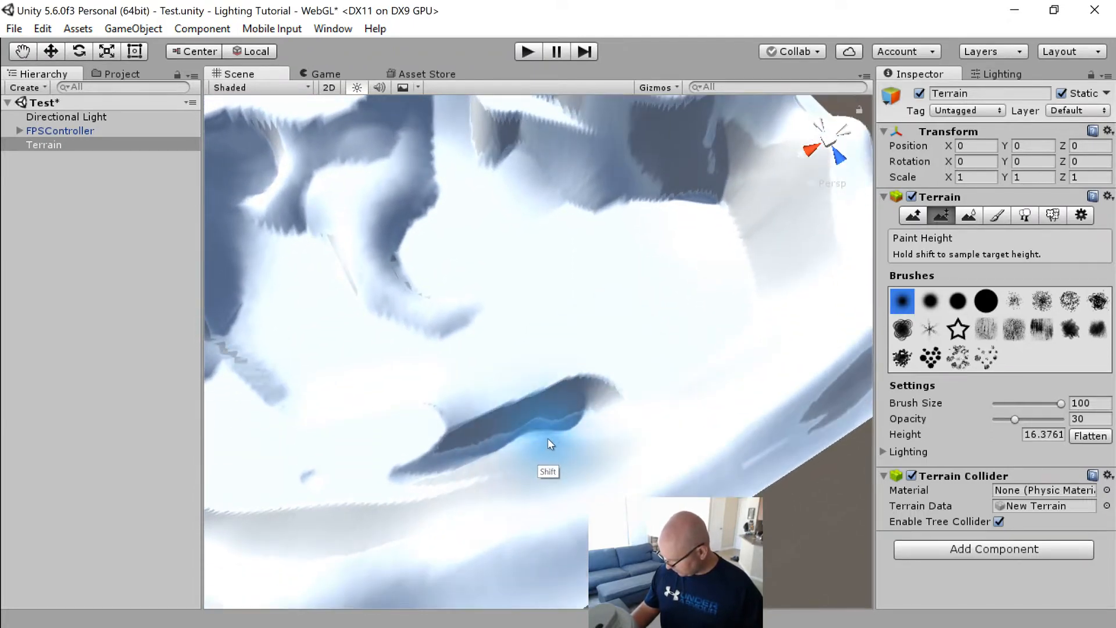
# Step: Paint a sunken pit near the rim at the sampled height 13.4535 and a step beside it at 17.7354
pyautogui.moveTo(414, 490)
pyautogui.keyDown('alt'); pyautogui.mouseDown()
pyautogui.moveTo(576, 406)
pyautogui.moveTo(542, 408)
pyautogui.mouseUp(); pyautogui.keyUp('alt')
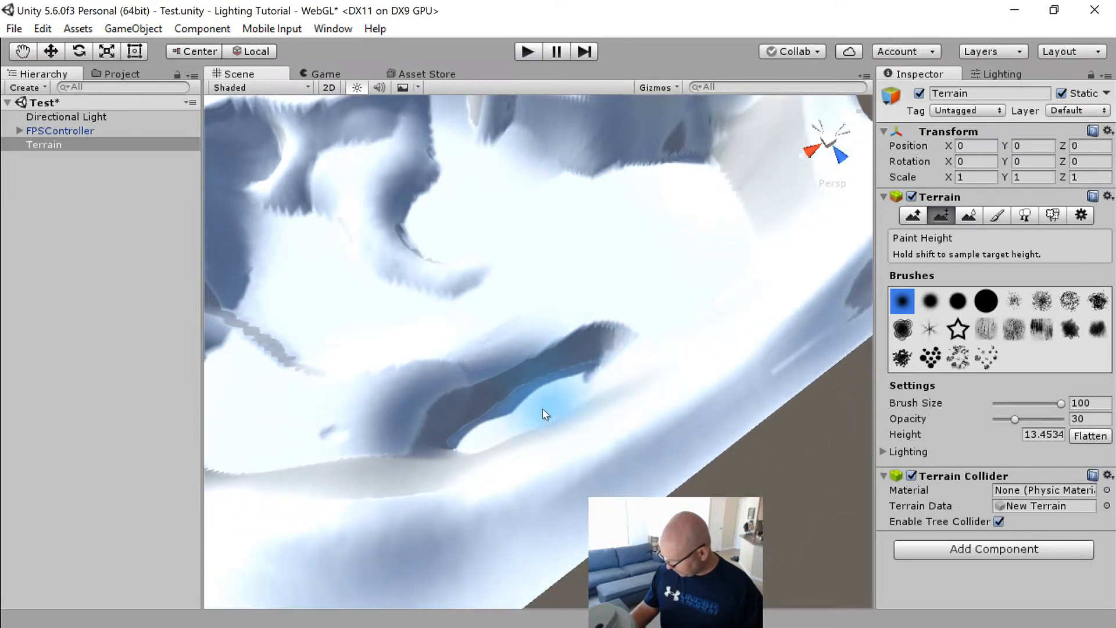
pyautogui.keyDown('alt'); pyautogui.moveTo(466, 440); pyautogui.dragTo(454, 396); pyautogui.keyUp('alt')
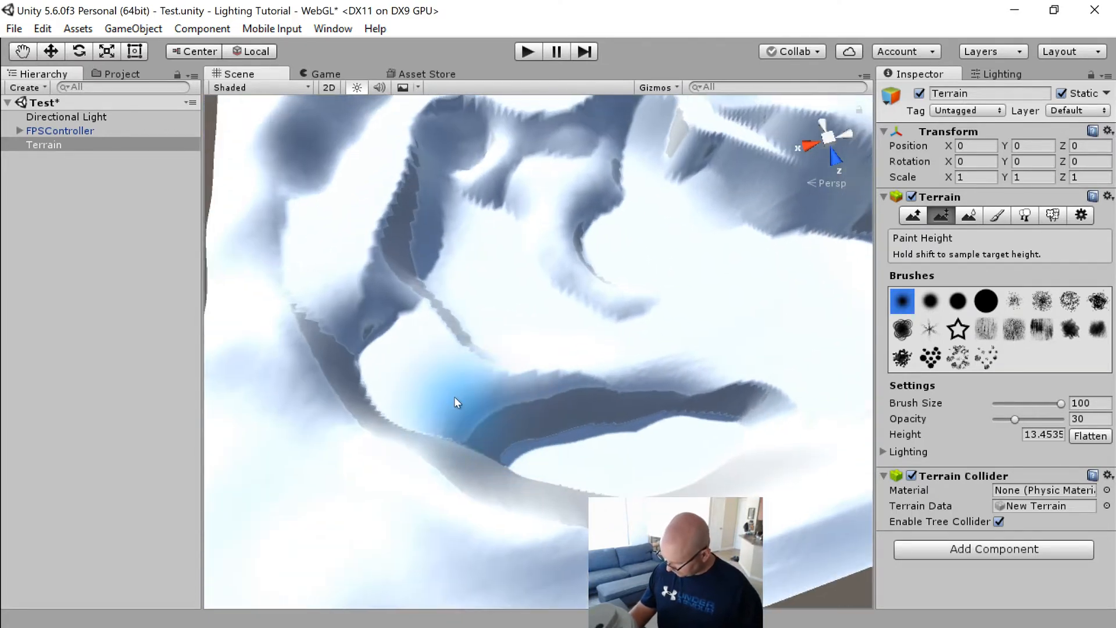
pyautogui.keyDown('alt'); pyautogui.moveTo(605, 451); pyautogui.dragTo(498, 434); pyautogui.keyUp('alt')
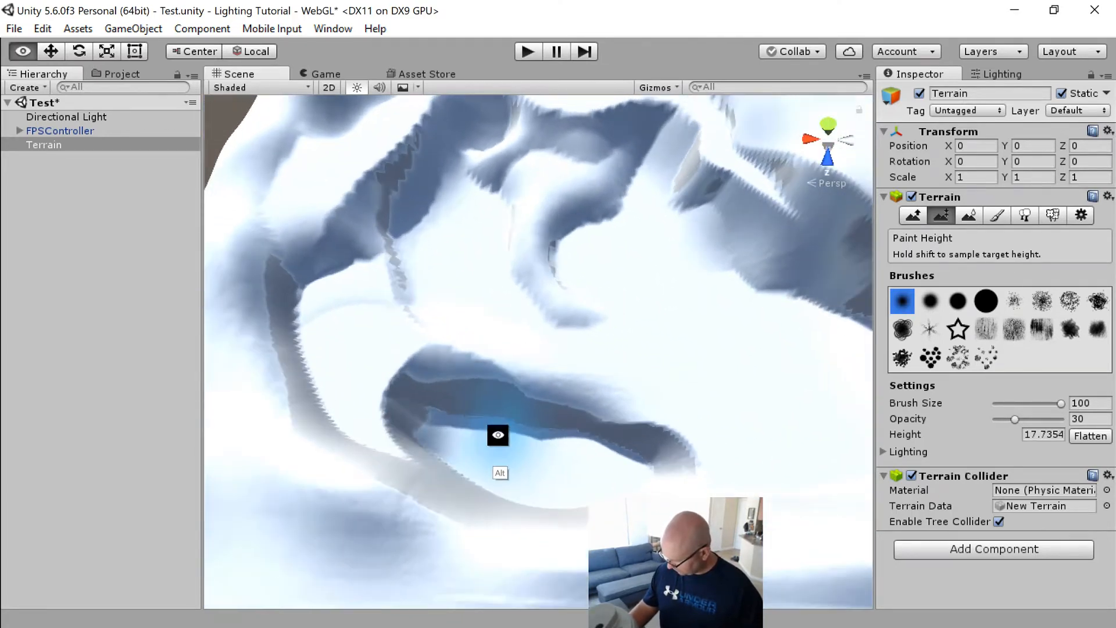
# Step: Orbit and zoom around the sculpted terrain to examine its ledge, plateau, curved ridge and pit
pyautogui.keyDown('alt'); pyautogui.moveTo(513, 486); pyautogui.dragTo(567, 414); pyautogui.keyUp('alt')
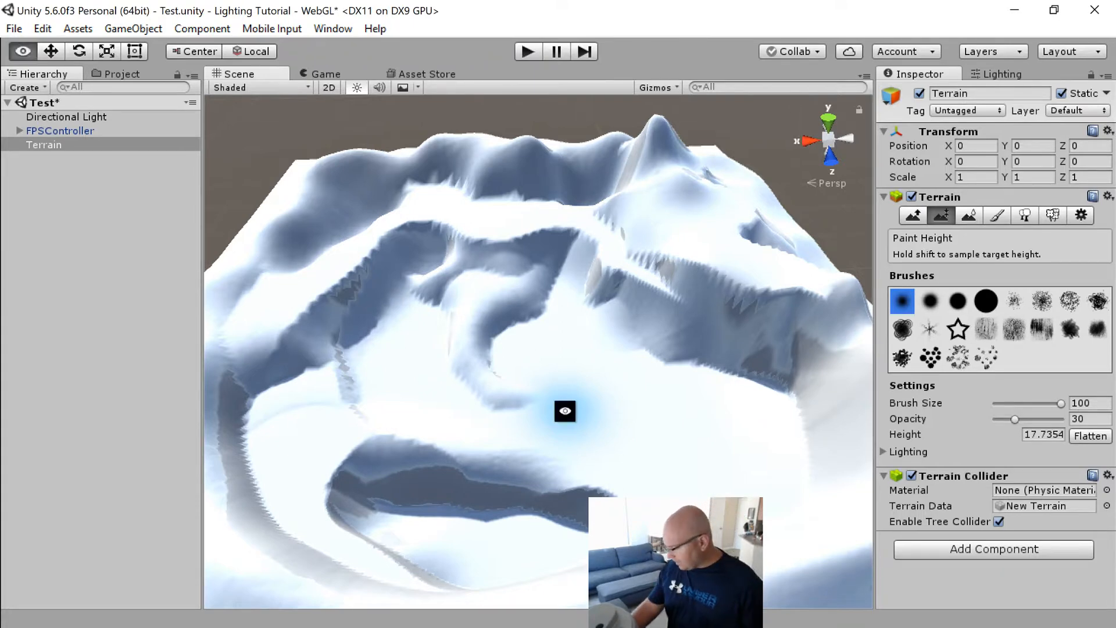
pyautogui.keyDown('alt'); pyautogui.moveTo(565, 410); pyautogui.dragTo(588, 381); pyautogui.keyUp('alt')
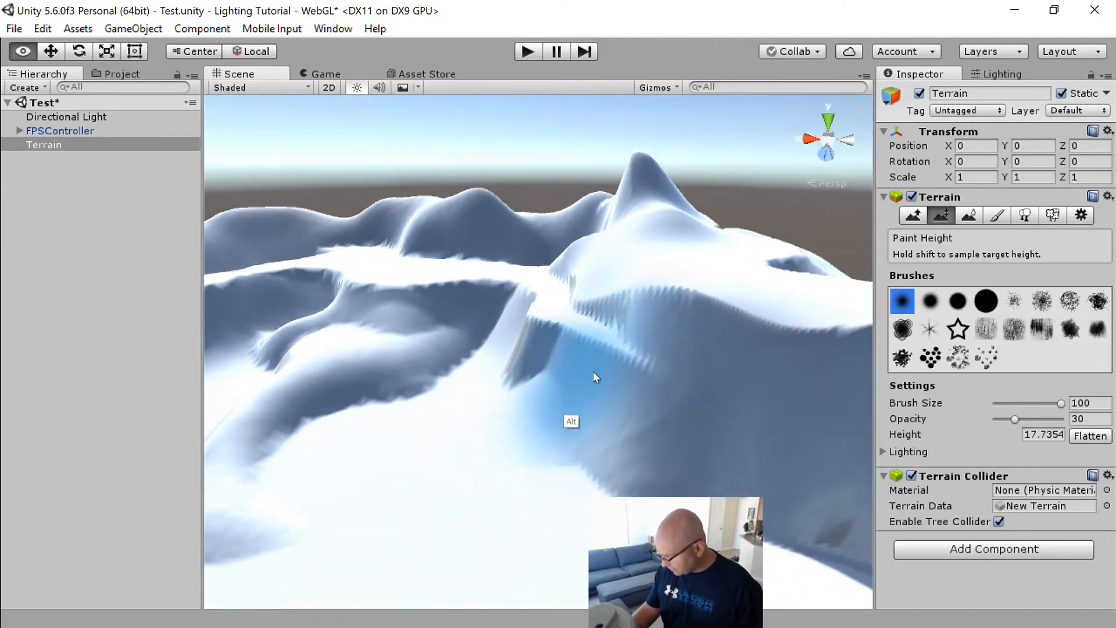
pyautogui.keyDown('alt'); pyautogui.moveTo(529, 405); pyautogui.dragTo(669, 381); pyautogui.keyUp('alt')
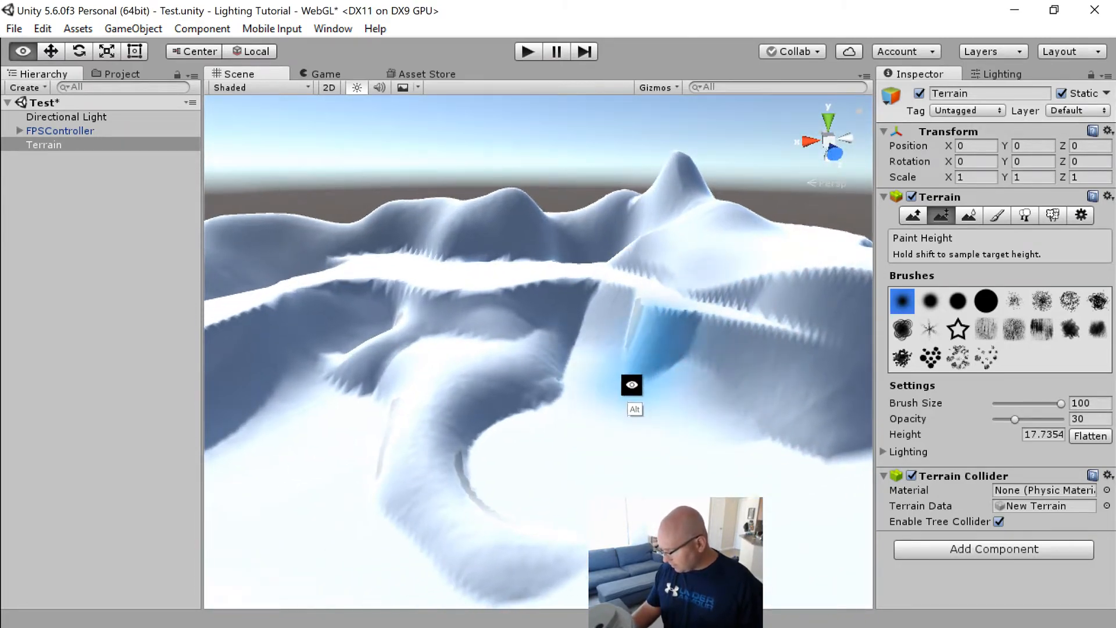
pyautogui.keyDown('alt'); pyautogui.moveTo(633, 386); pyautogui.dragTo(516, 311, button='right'); pyautogui.keyUp('alt')
pyautogui.keyDown('alt'); pyautogui.moveTo(566, 386); pyautogui.dragTo(563, 372, button='right'); pyautogui.keyUp('alt')
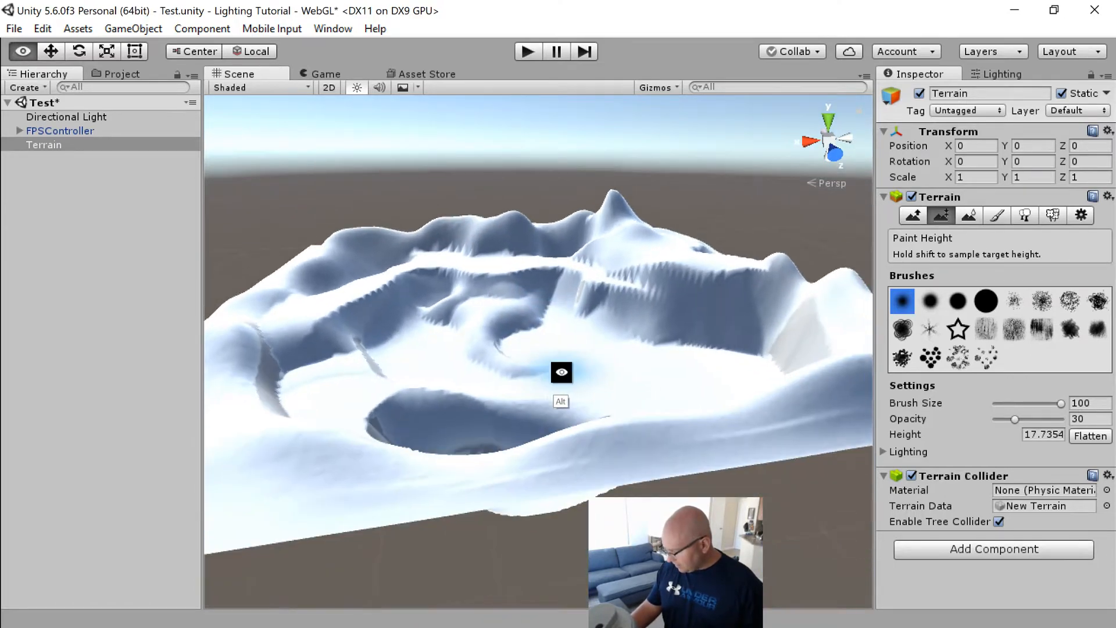
pyautogui.keyDown('alt'); pyautogui.moveTo(563, 372); pyautogui.dragTo(702, 312); pyautogui.keyUp('alt')
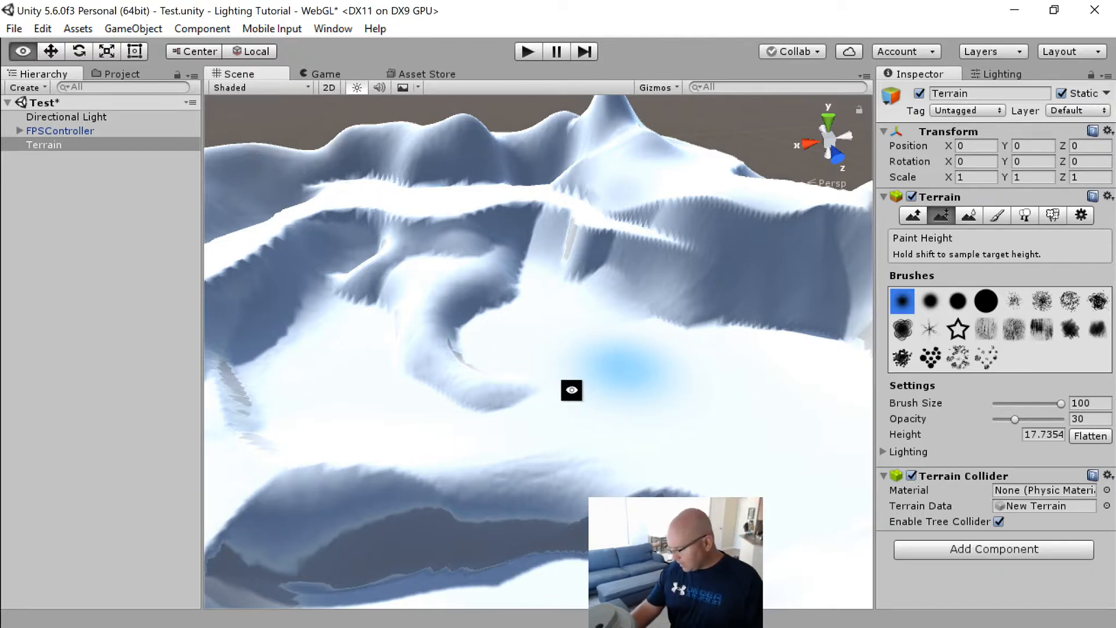
# Step: Move the FPSController out of the sculpted terrain to X 25.44, Y 21.83, Z 35.9 above the basin floor
pyautogui.keyDown('alt'); pyautogui.moveTo(570, 389); pyautogui.dragTo(522, 221); pyautogui.keyUp('alt')
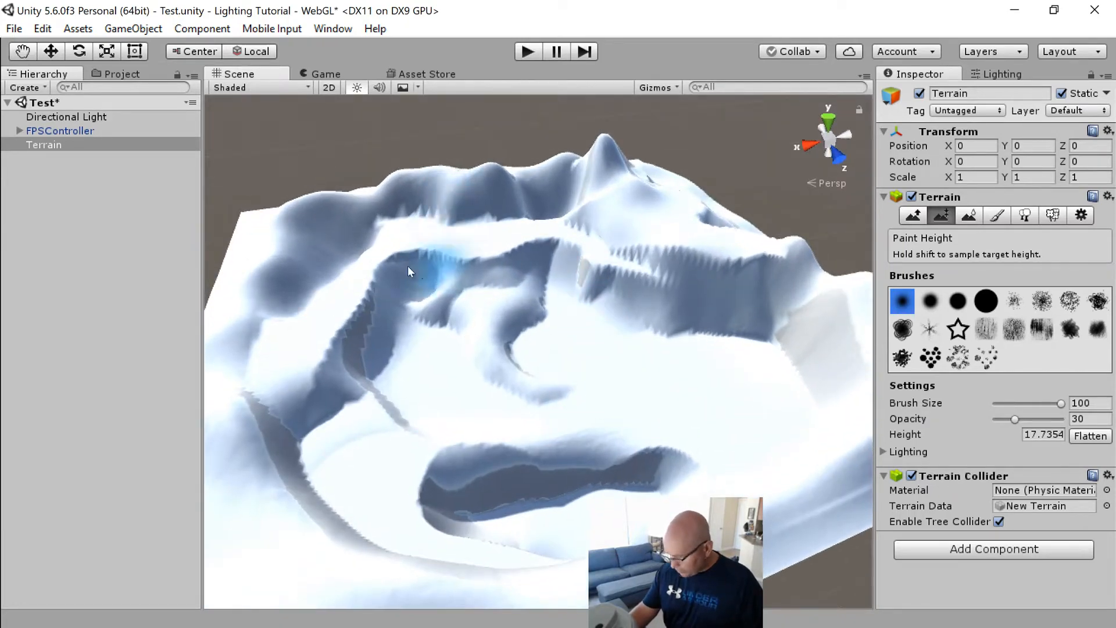
pyautogui.click(88, 130)
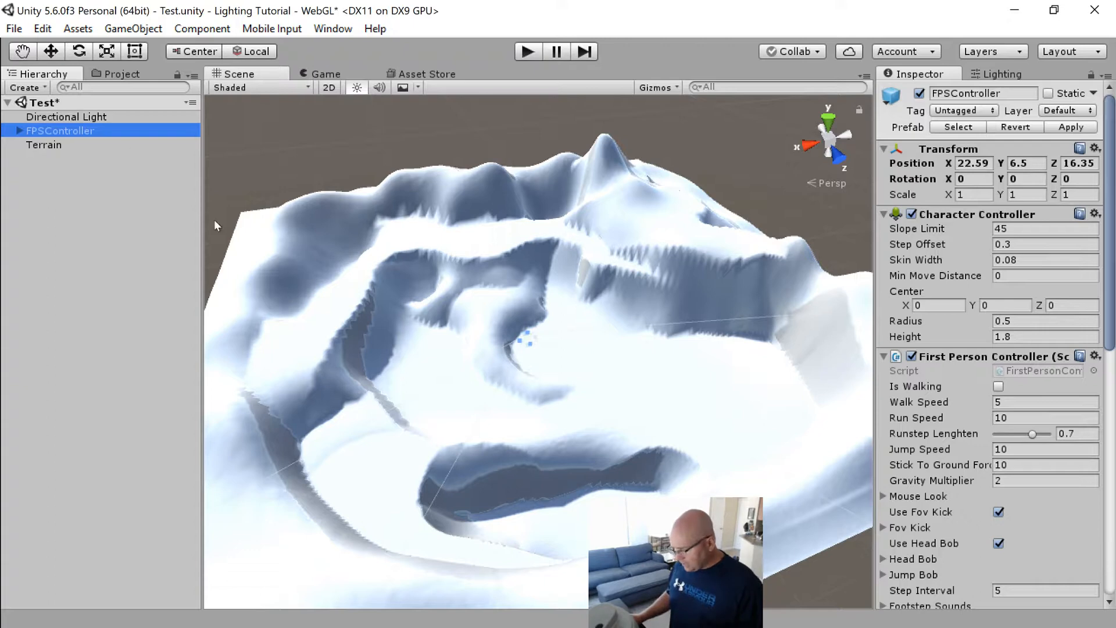
pyautogui.click(61, 52)
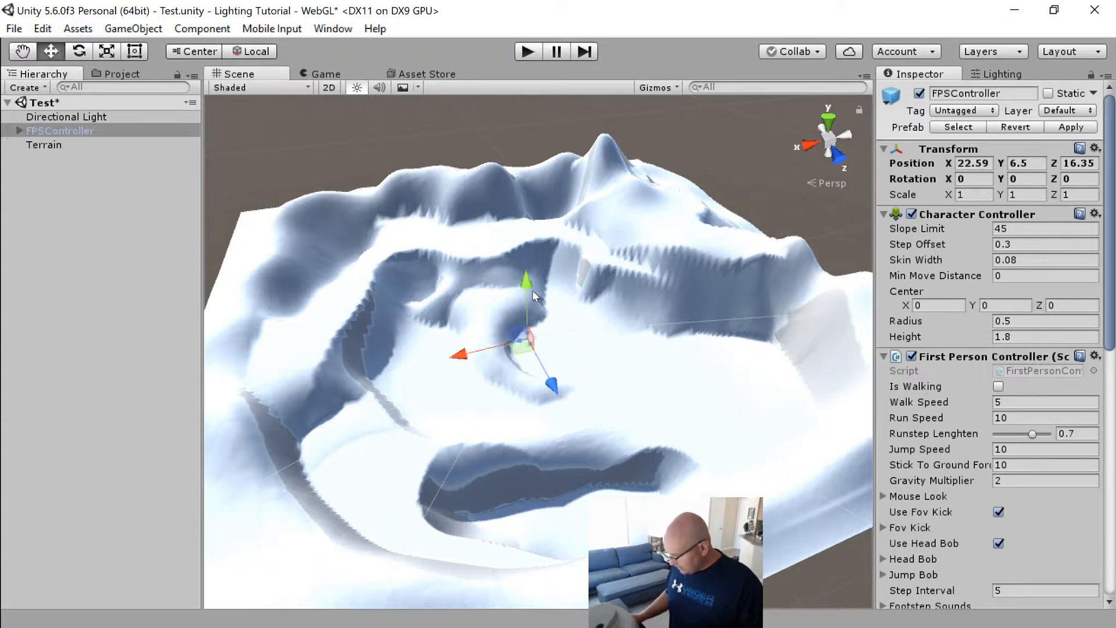
pyautogui.moveTo(528, 285); pyautogui.dragTo(606, 363)
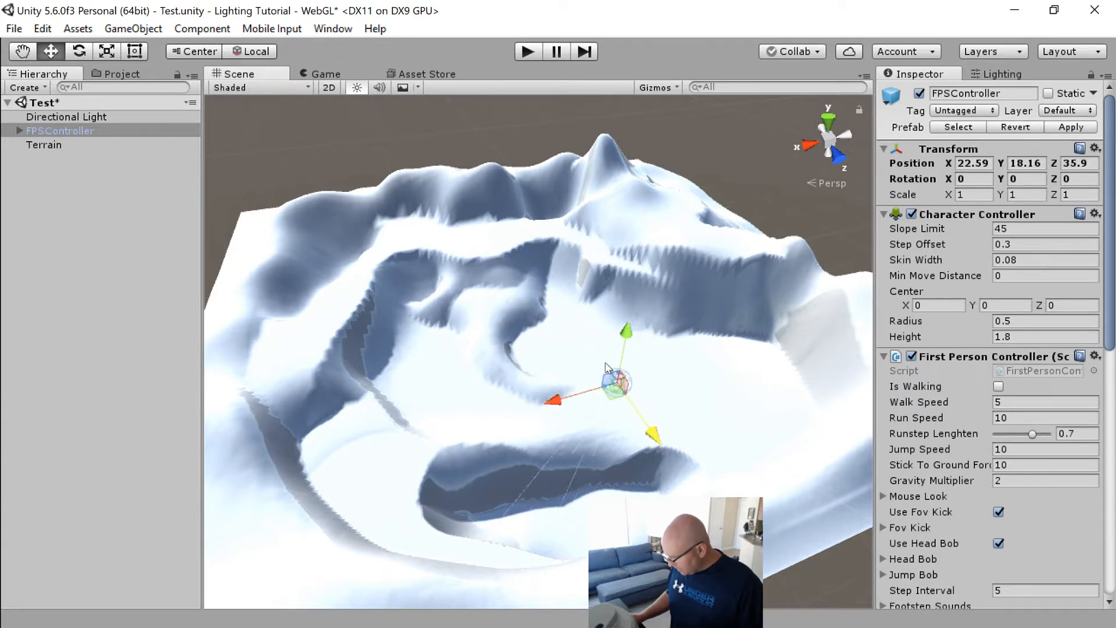
pyautogui.moveTo(623, 316); pyautogui.dragTo(624, 276)
pyautogui.moveTo(560, 354); pyautogui.dragTo(522, 363)
pyautogui.press('f')
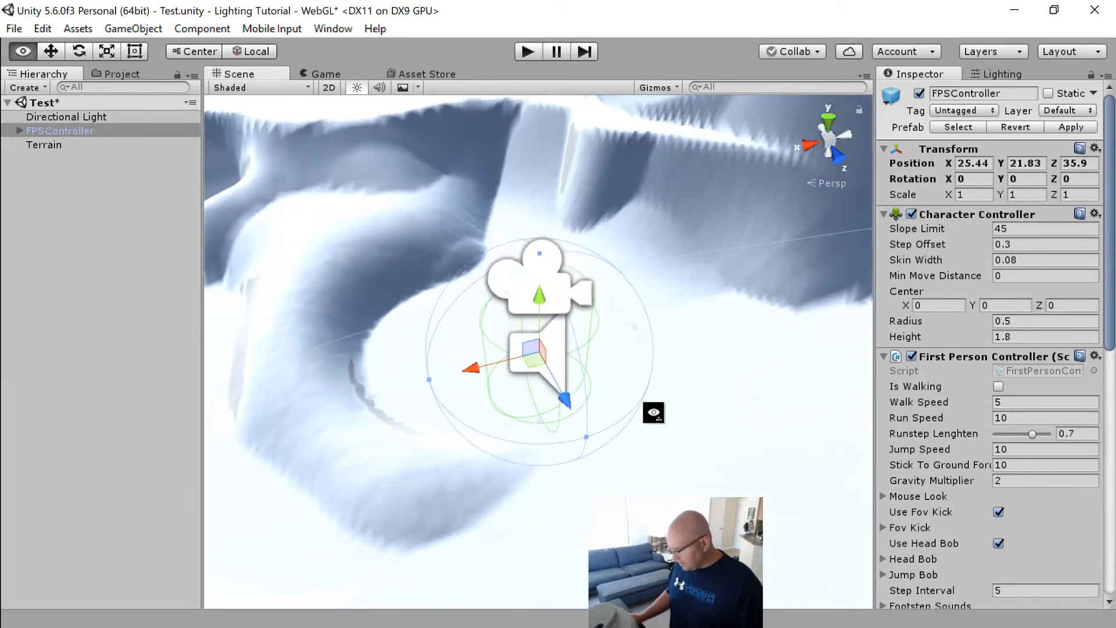
# Step: Lower the FPSController to just above the open basin floor at X 20.51, Y 17.74, Z 34.52
pyautogui.keyDown('alt'); pyautogui.moveTo(653, 412); pyautogui.dragTo(819, 487); pyautogui.keyUp('alt')
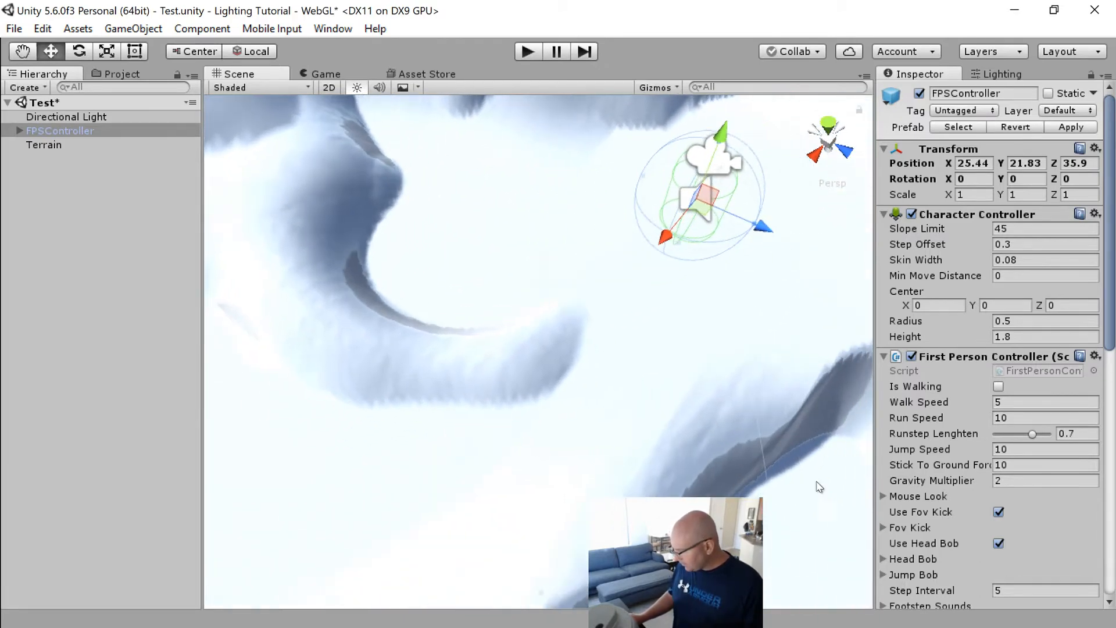
pyautogui.moveTo(762, 227); pyautogui.dragTo(620, 187)
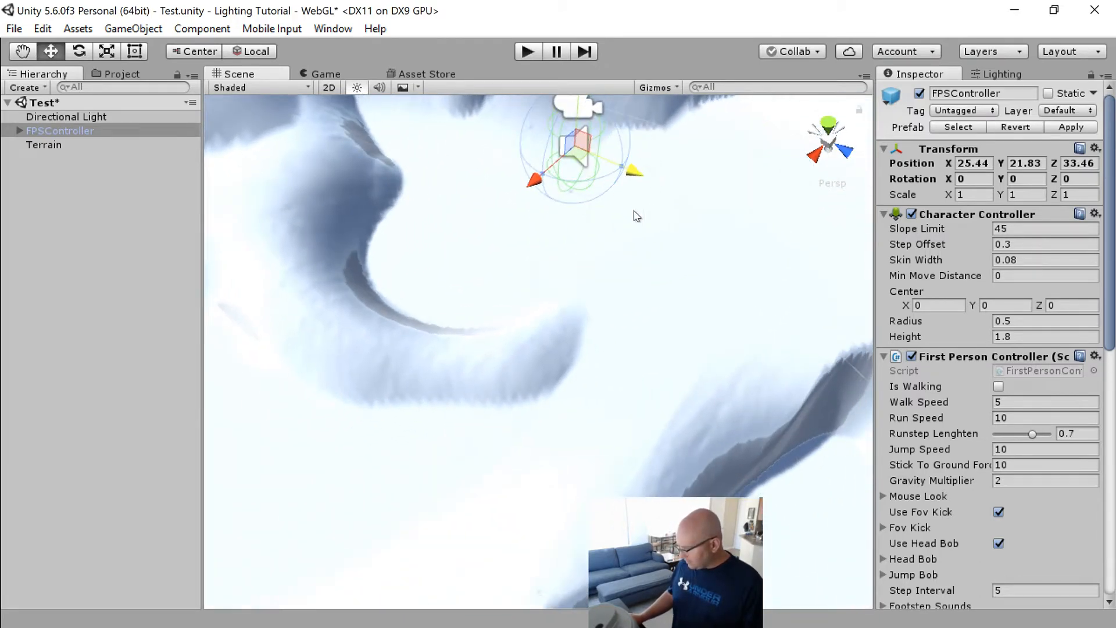
pyautogui.scroll(-1, 608, 197)
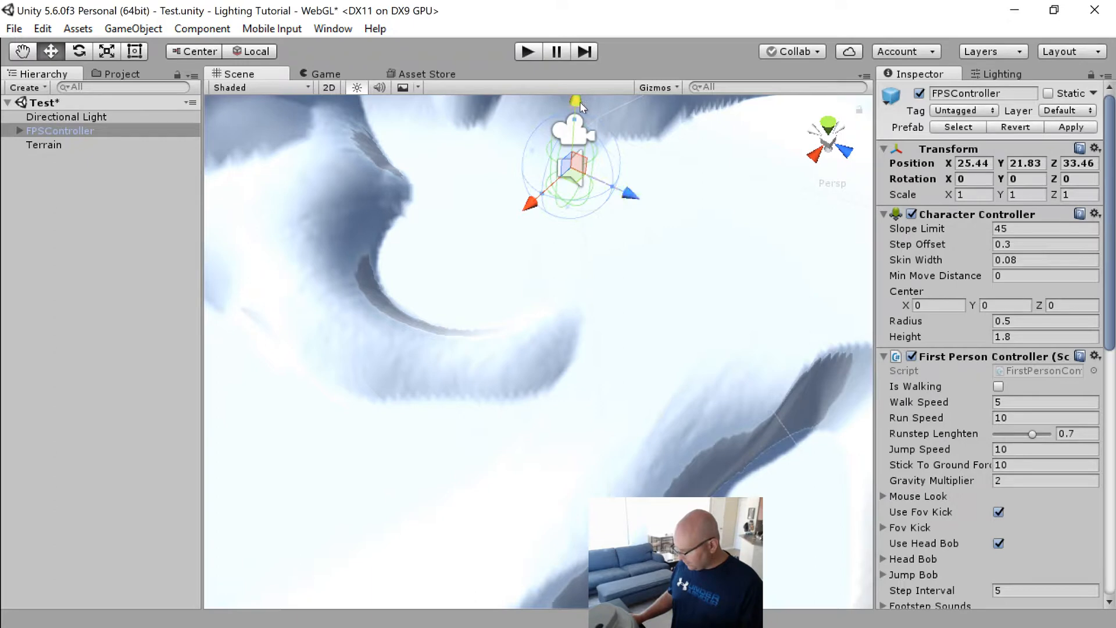
pyautogui.moveTo(580, 102); pyautogui.dragTo(565, 265)
pyautogui.moveTo(561, 304); pyautogui.dragTo(669, 227)
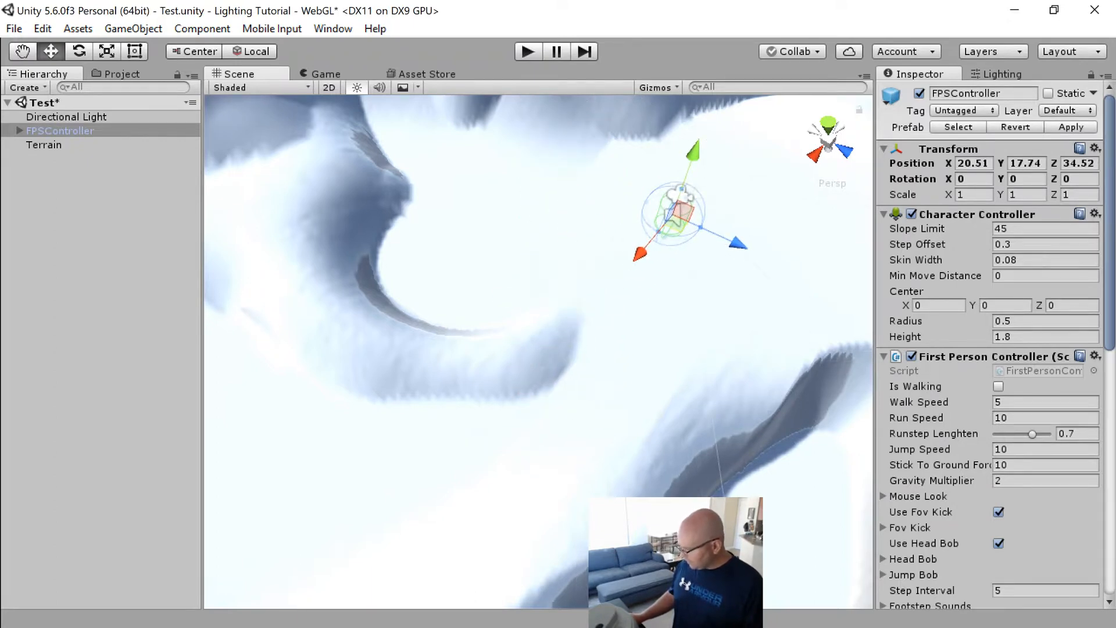
# Step: Play the scene and walk the basin floor around the sunken pit to examine its walls and shadows
pyautogui.click(529, 52)
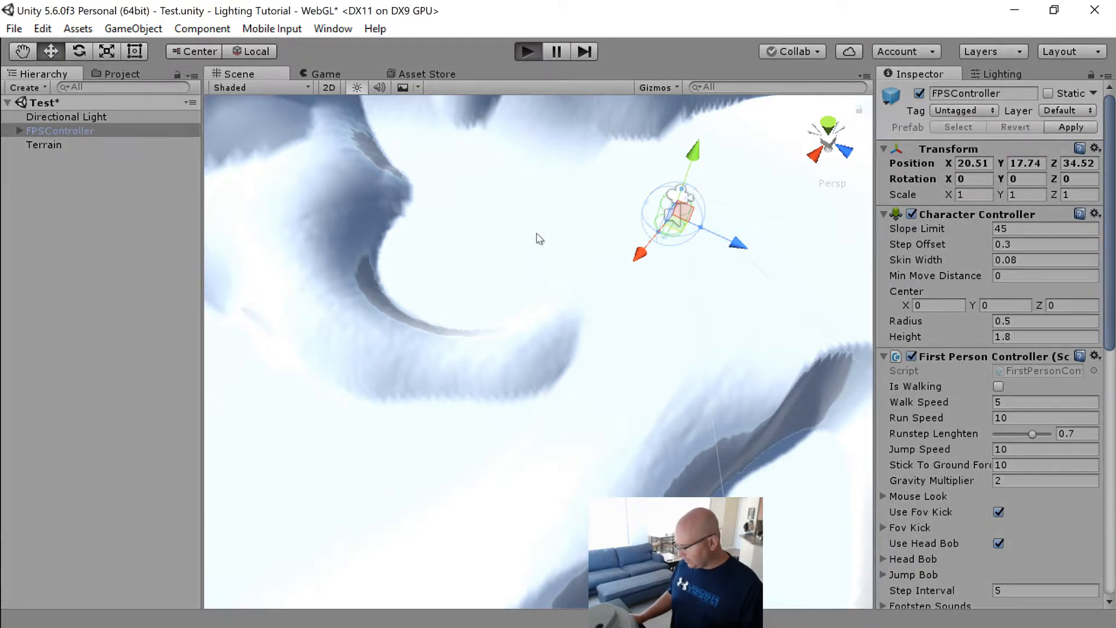
pyautogui.press('w')
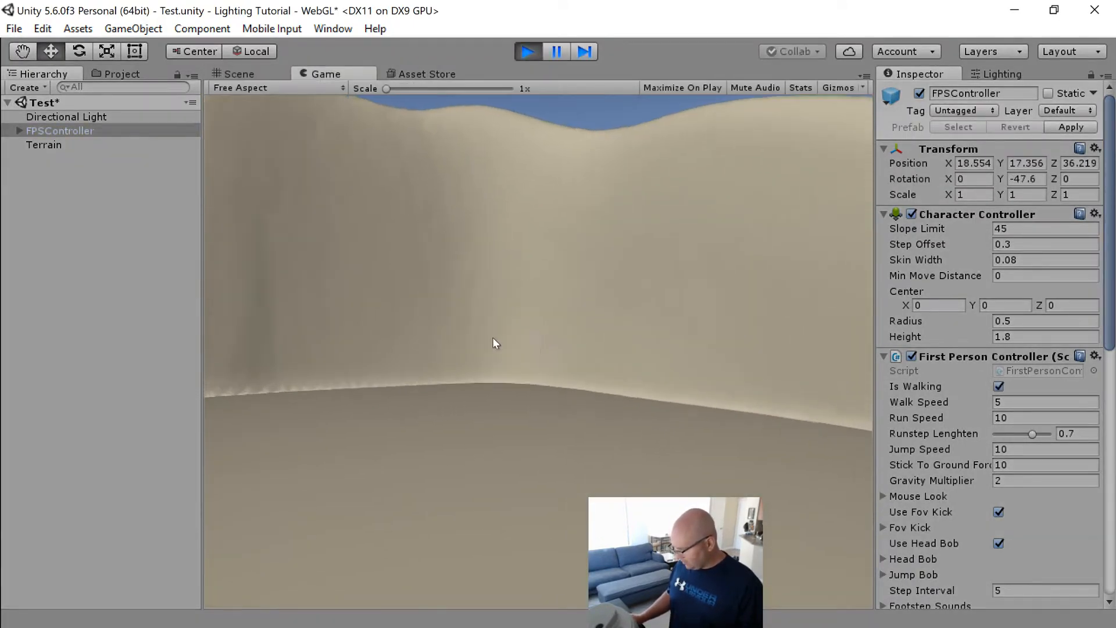
pyautogui.press('s')
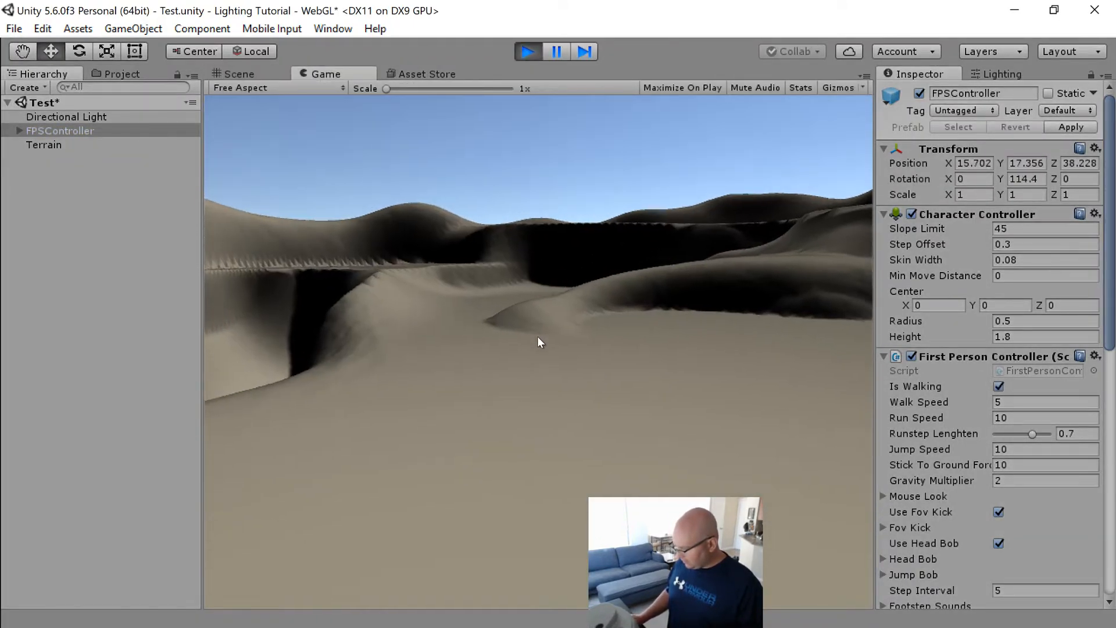
pyautogui.press('a')
pyautogui.press('w')
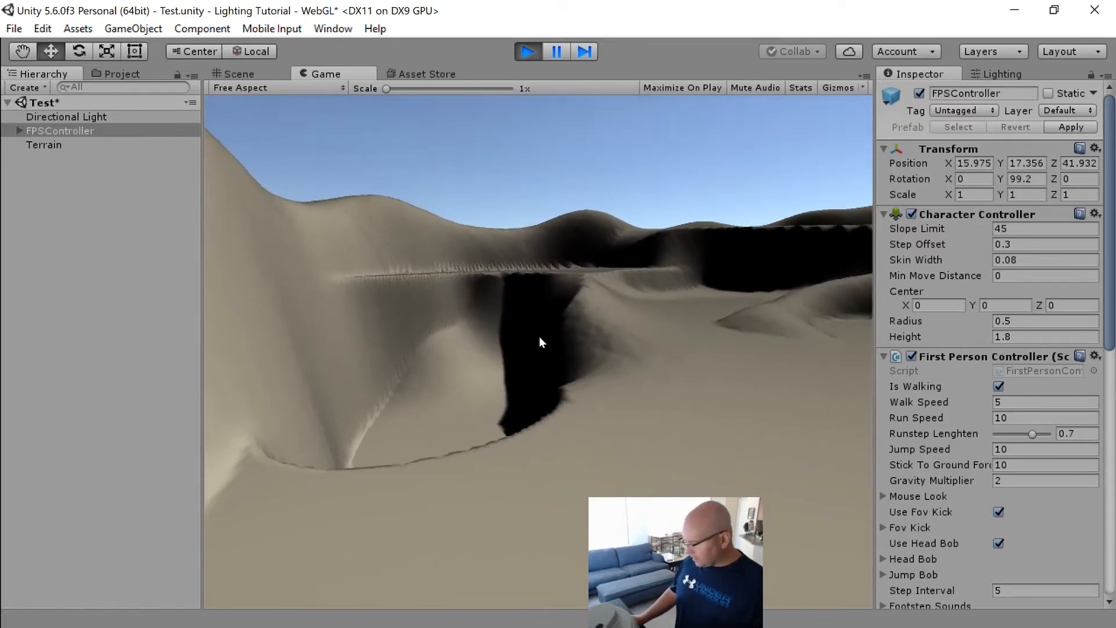
pyautogui.press('d')
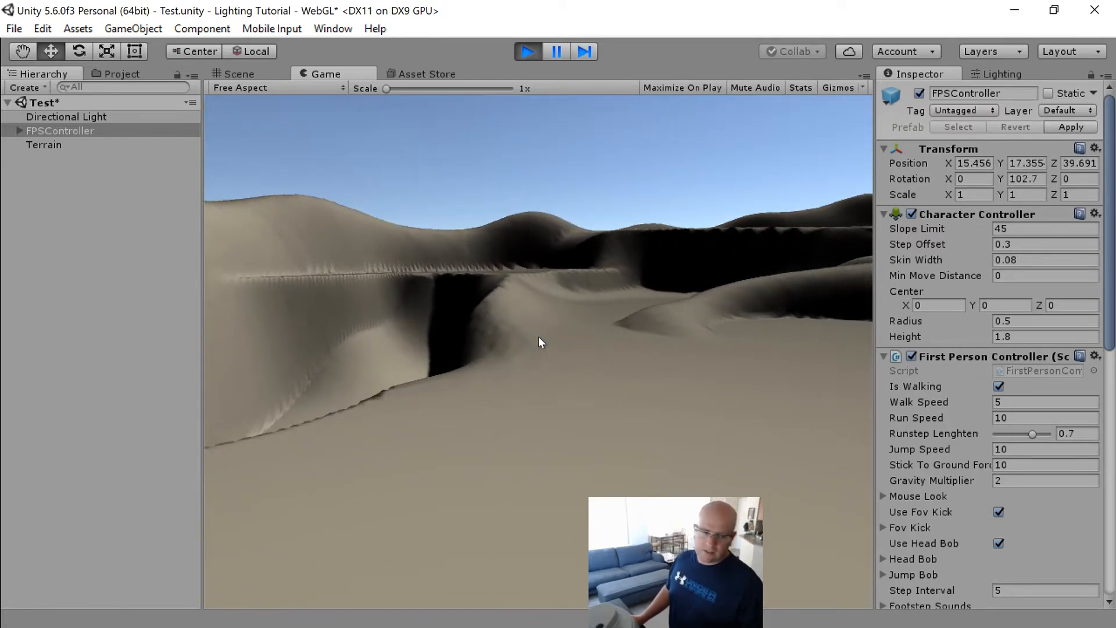
pyautogui.press('w')
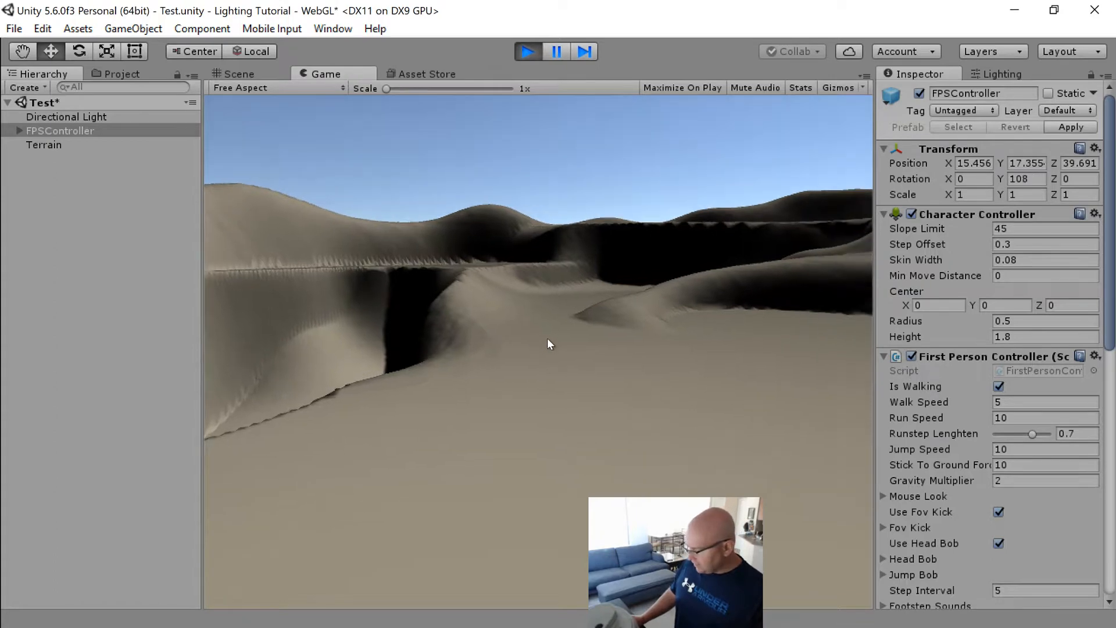
pyautogui.press('w')
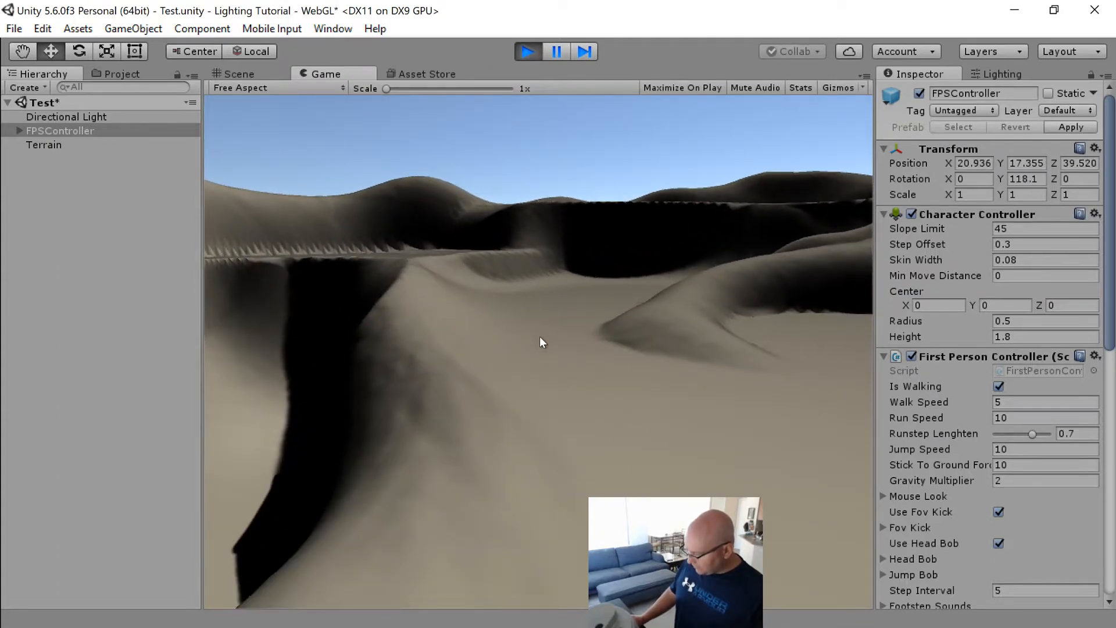
pyautogui.press('w')
pyautogui.press('s')
pyautogui.press('a')
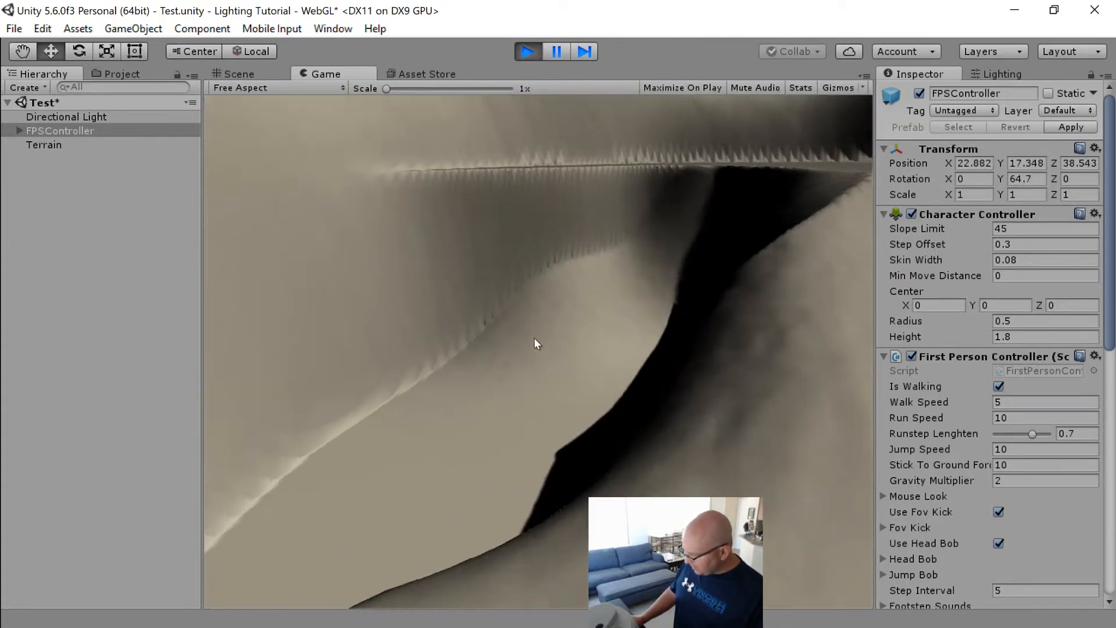
pyautogui.press('a')
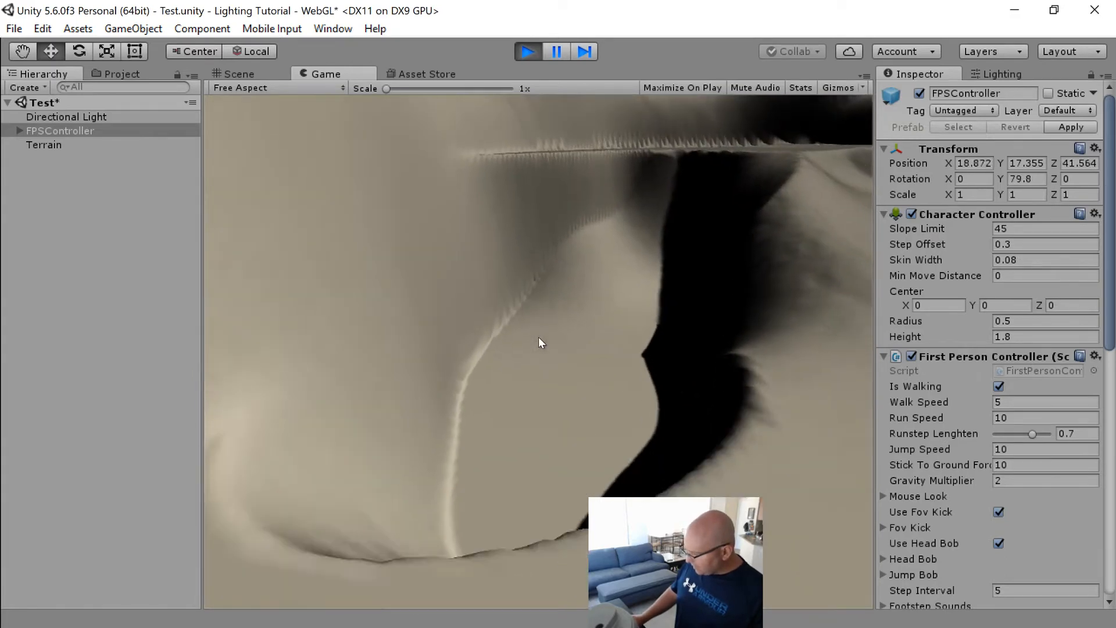
pyautogui.press('d')
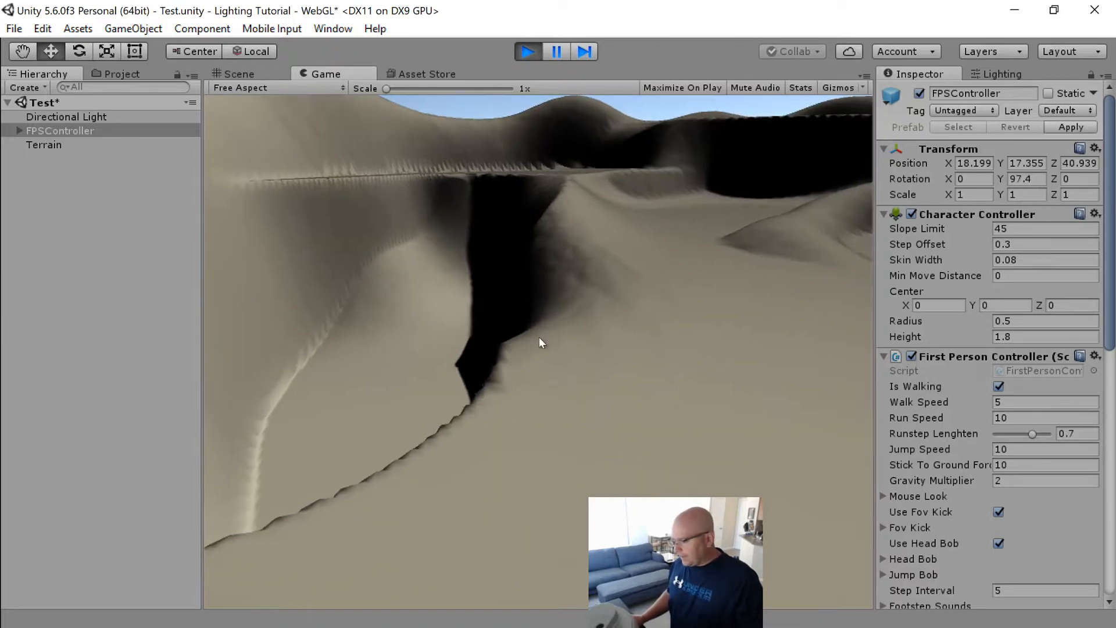
# Step: Walk and run around the curved ridge in play mode to inspect the basin floor and surrounding cliffs
pyautogui.press('w')
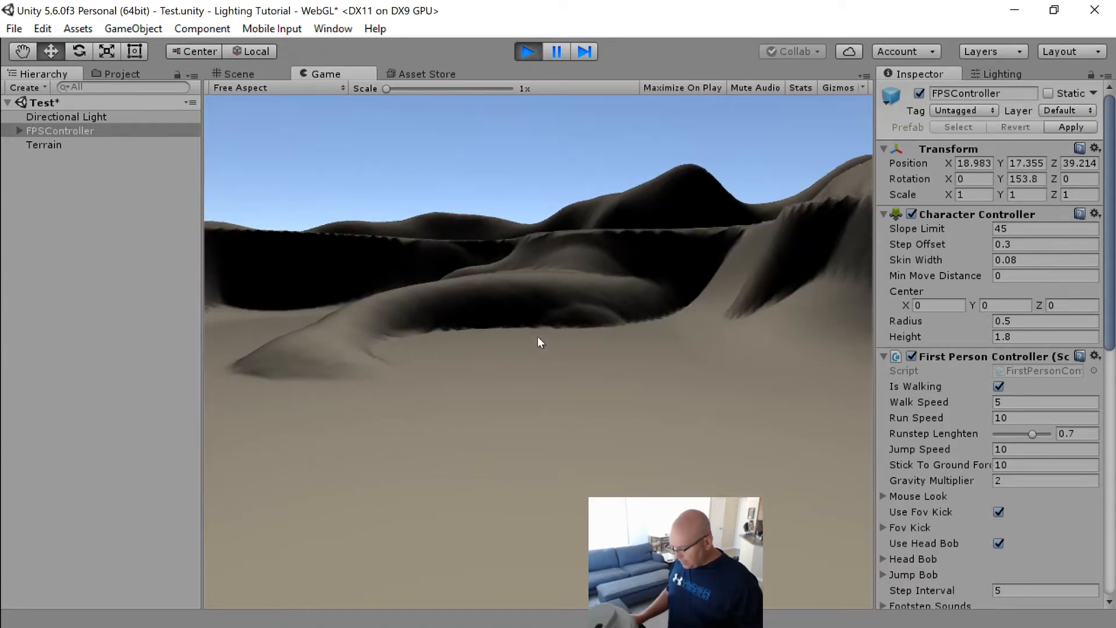
pyautogui.press('w')
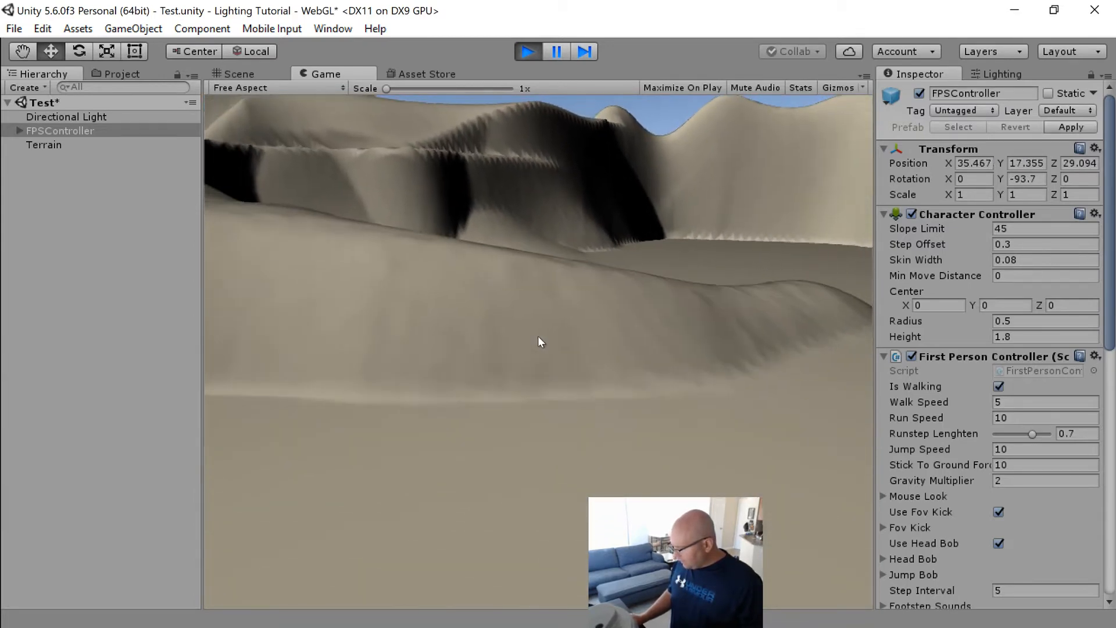
pyautogui.press('d')
pyautogui.press('w')
pyautogui.press('shift')
pyautogui.press('w')
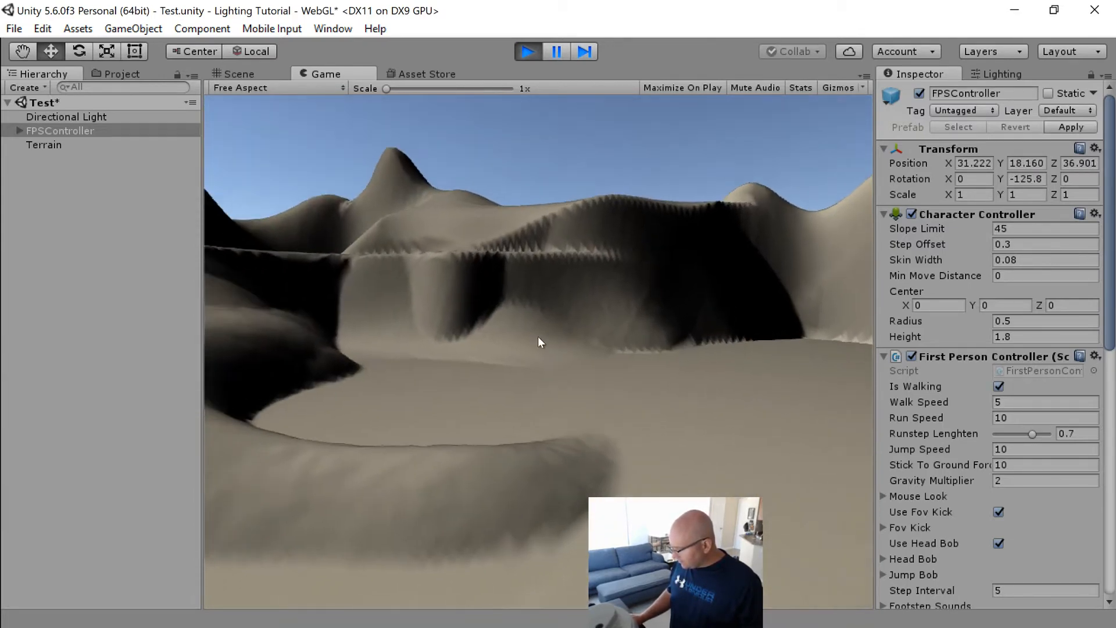
pyautogui.press('w')
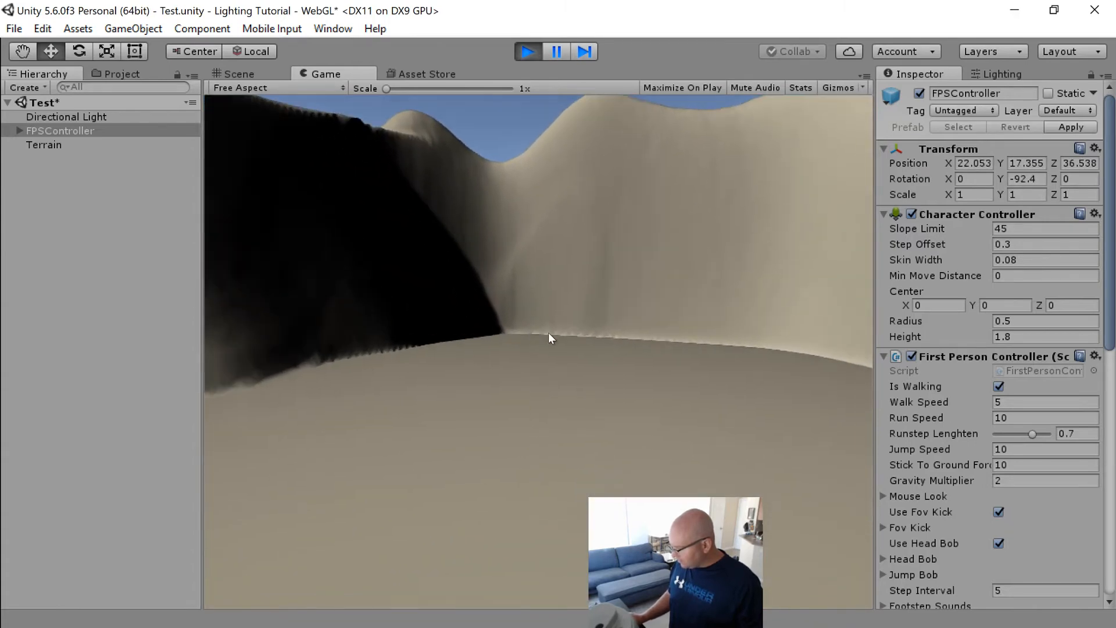
pyautogui.press('w')
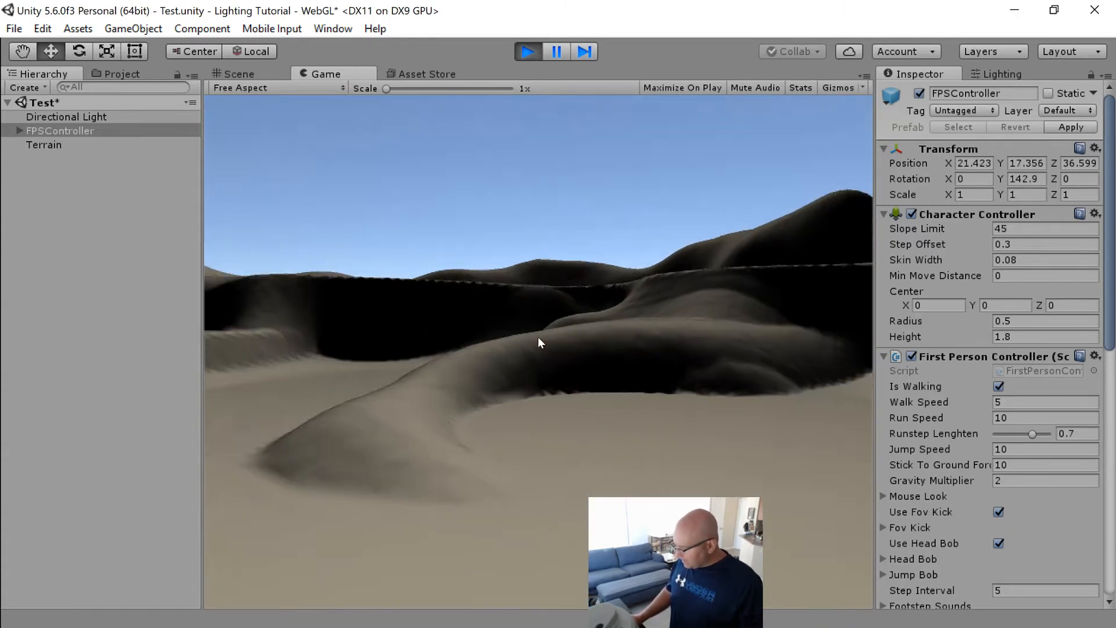
# Step: Run up the curved ridge onto the ledge and rim hills to check that the upper terrain is walkable
pyautogui.press('a')
pyautogui.press('w')
pyautogui.hotkey('shift', 'w')
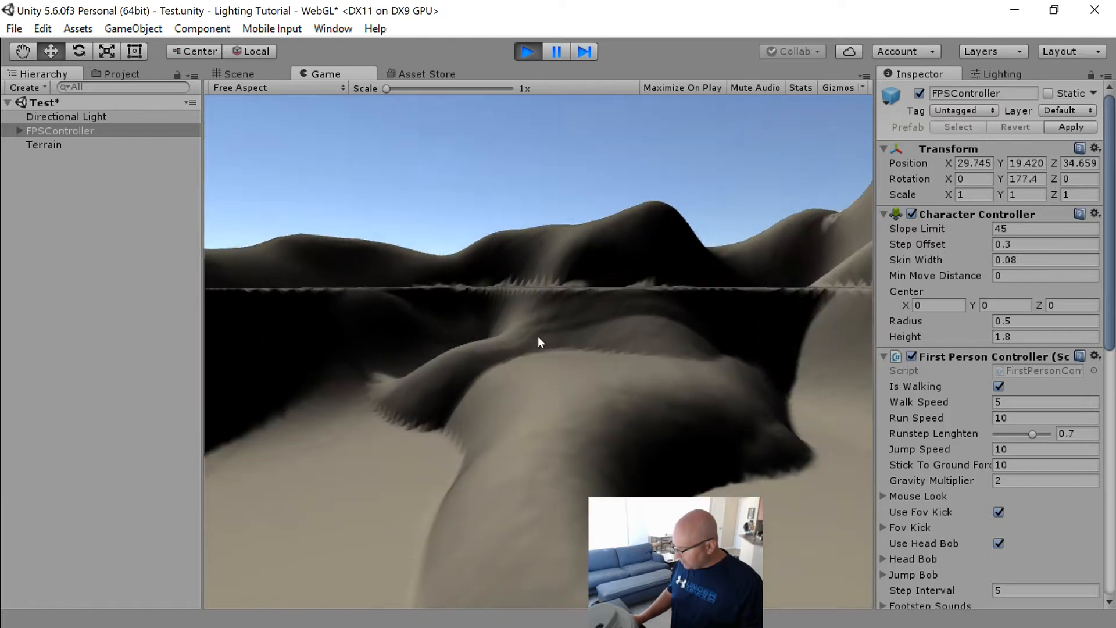
pyautogui.press('w')
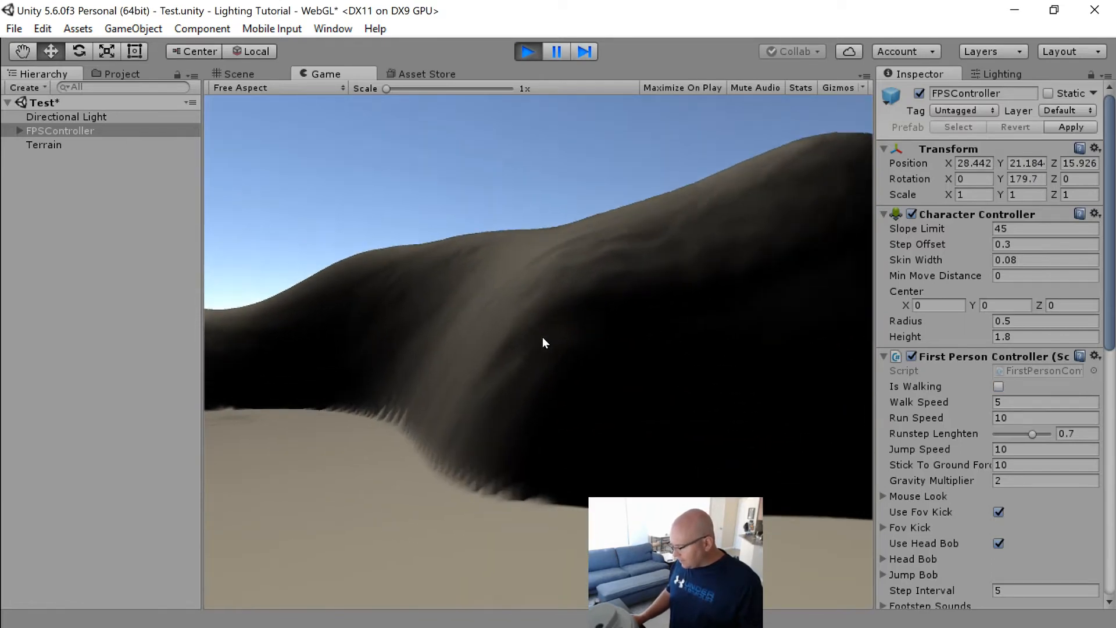
pyautogui.press('w')
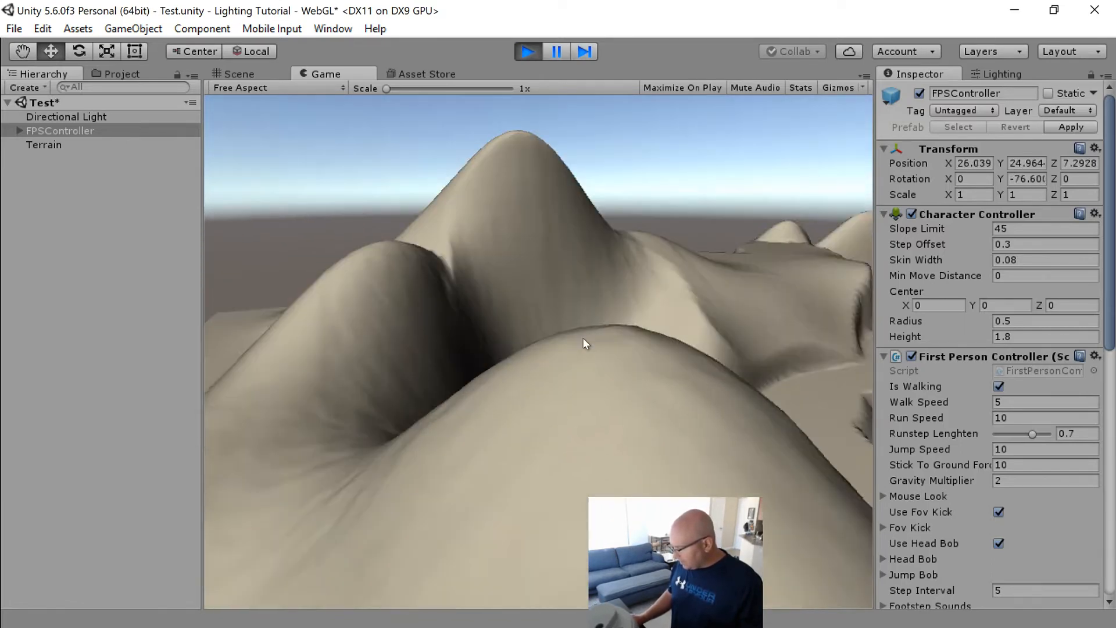
pyautogui.press('w')
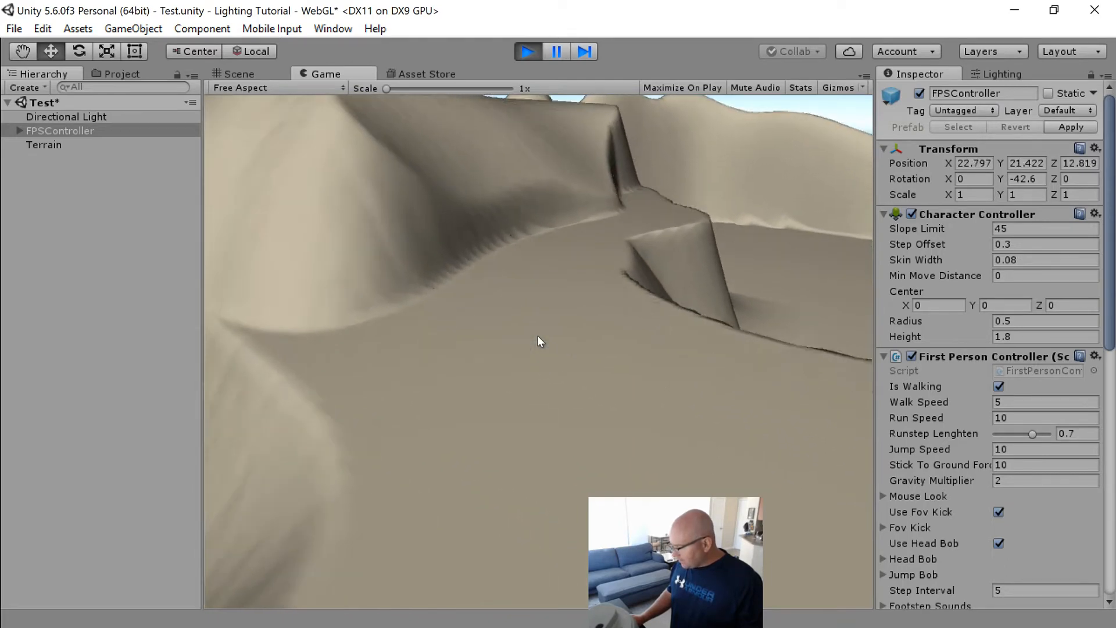
pyautogui.press('w')
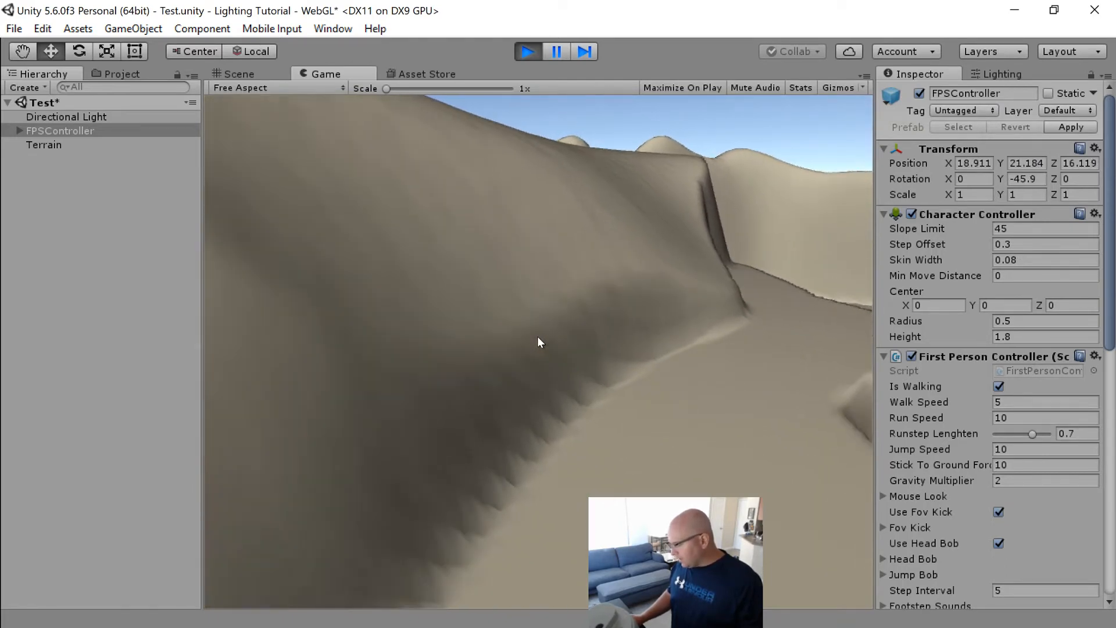
pyautogui.press('w')
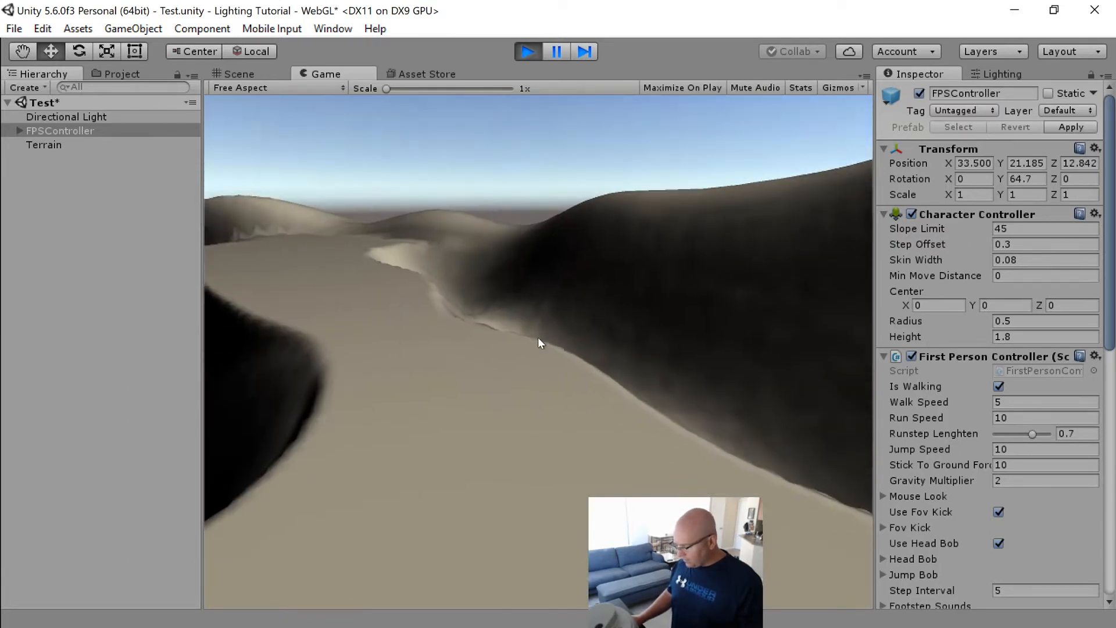
# Step: Run and jump from the ledge back down to the basin floor, and stop the play test
pyautogui.press('s')
pyautogui.press('s')
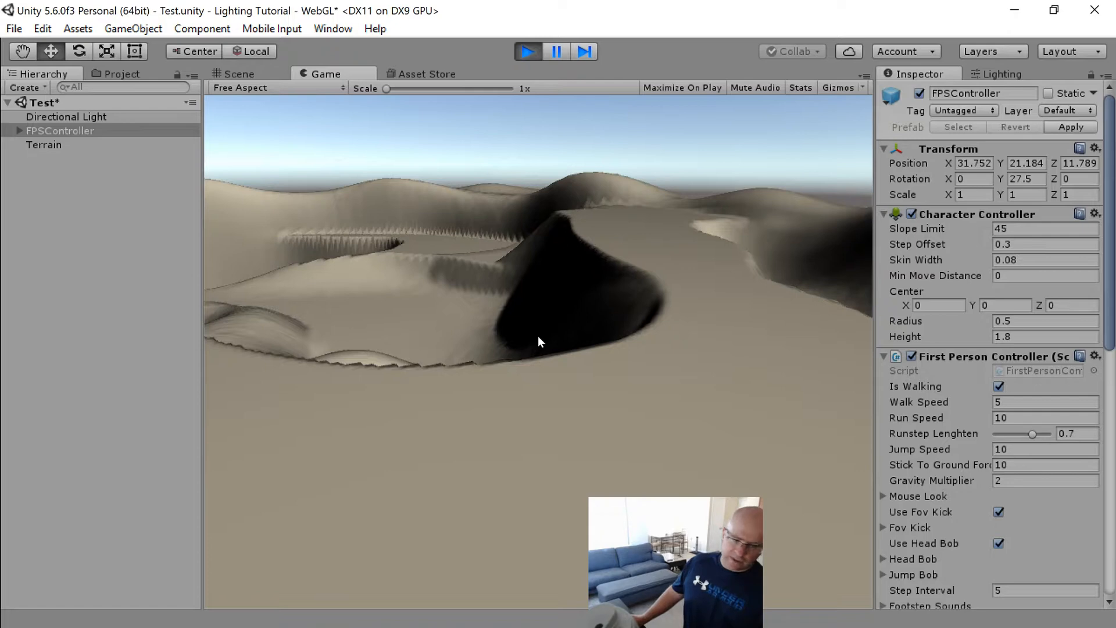
pyautogui.hotkey('shift', 'w')
pyautogui.hotkey('shift', 'w')
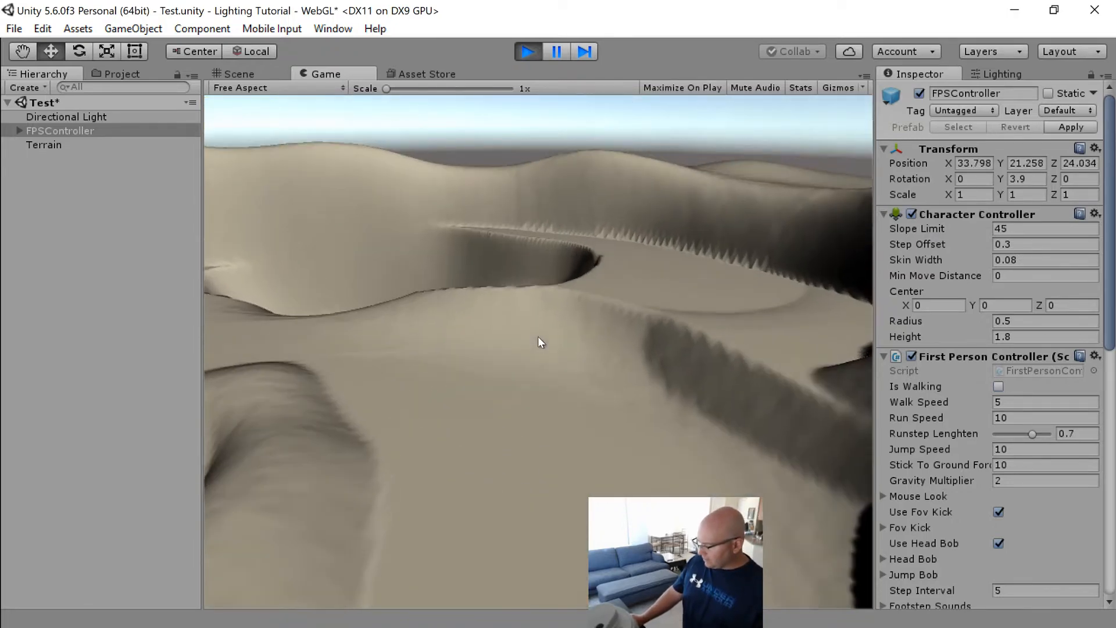
pyautogui.press('space')
pyautogui.press('w')
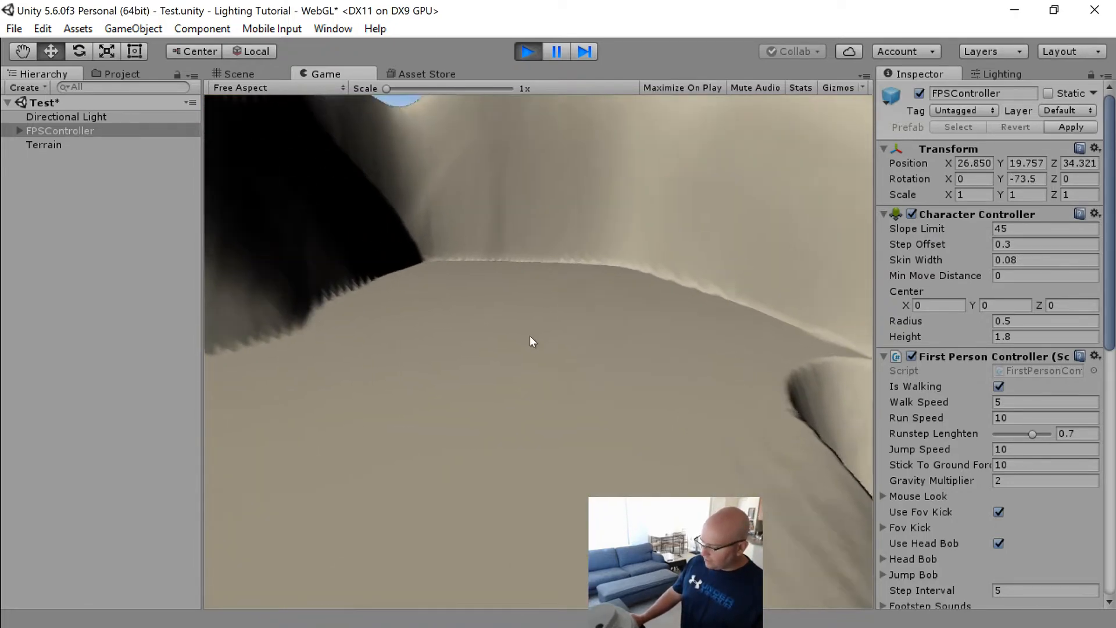
pyautogui.press('s')
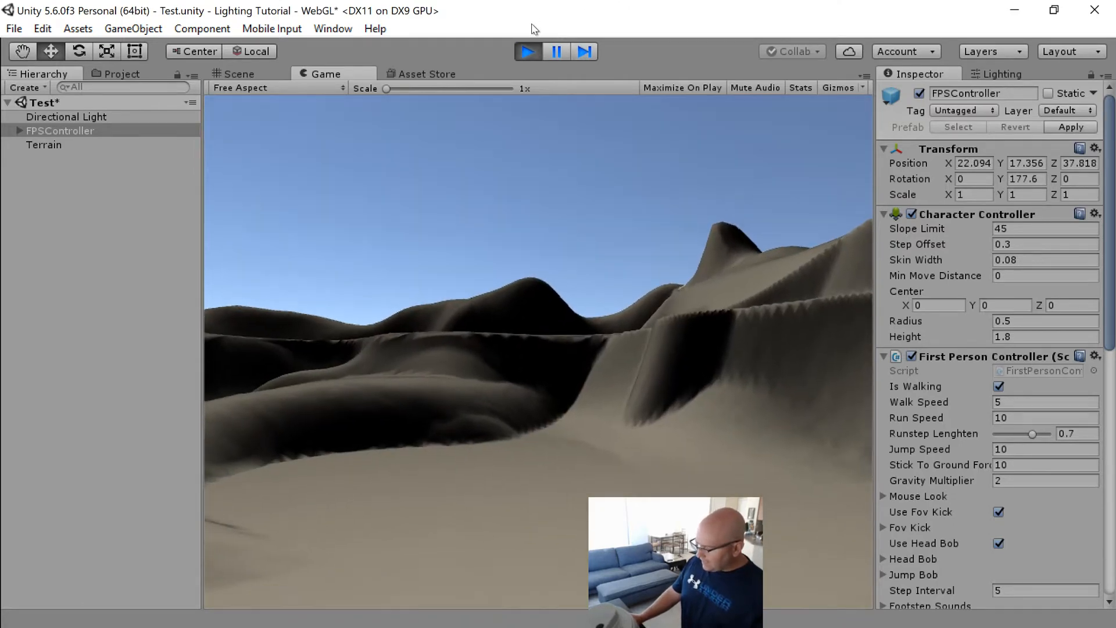
pyautogui.click(528, 52)
pyautogui.keyDown('alt'); pyautogui.moveTo(630, 353); pyautogui.dragTo(648, 260); pyautogui.keyUp('alt')
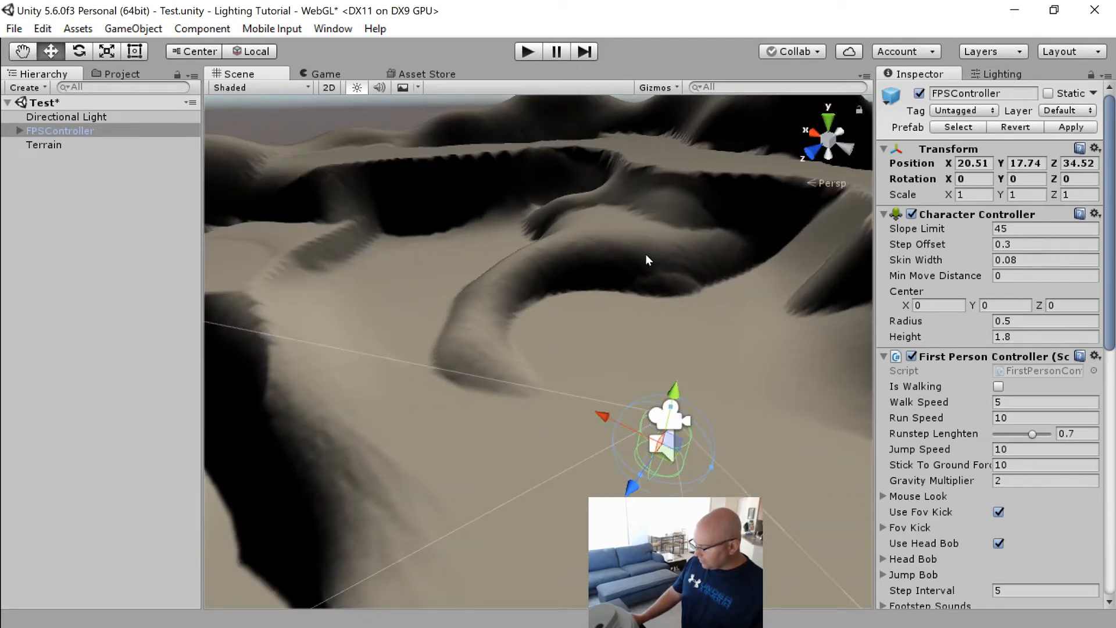
# Step: Select the Terrain and activate its Paint Texture tool with the small soft round brush, the first in the brush set
pyautogui.click(634, 307)
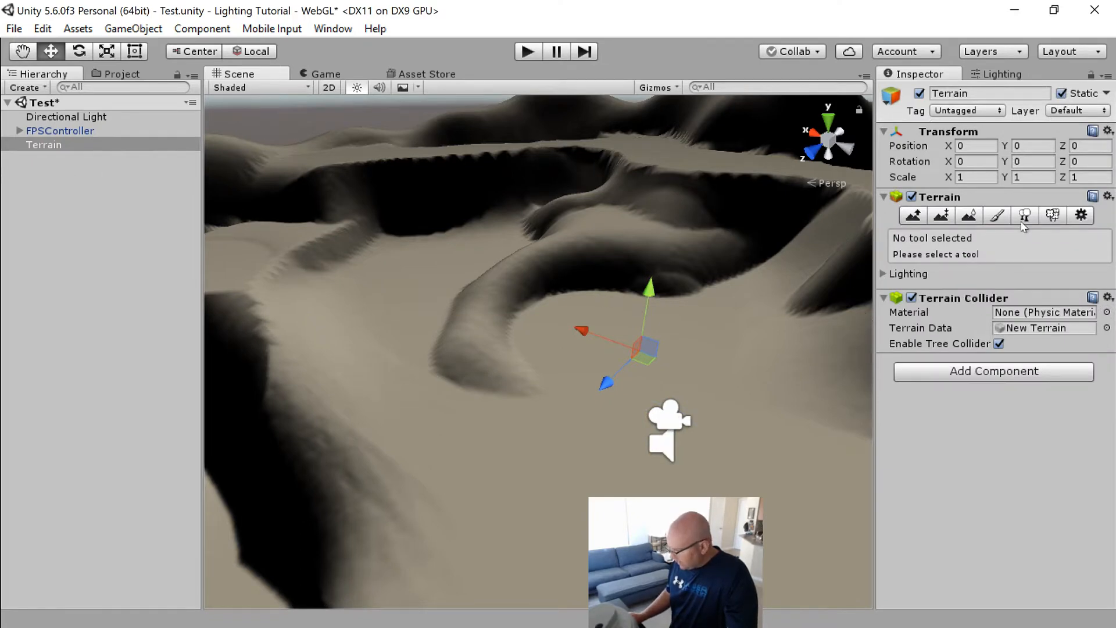
pyautogui.click(998, 218)
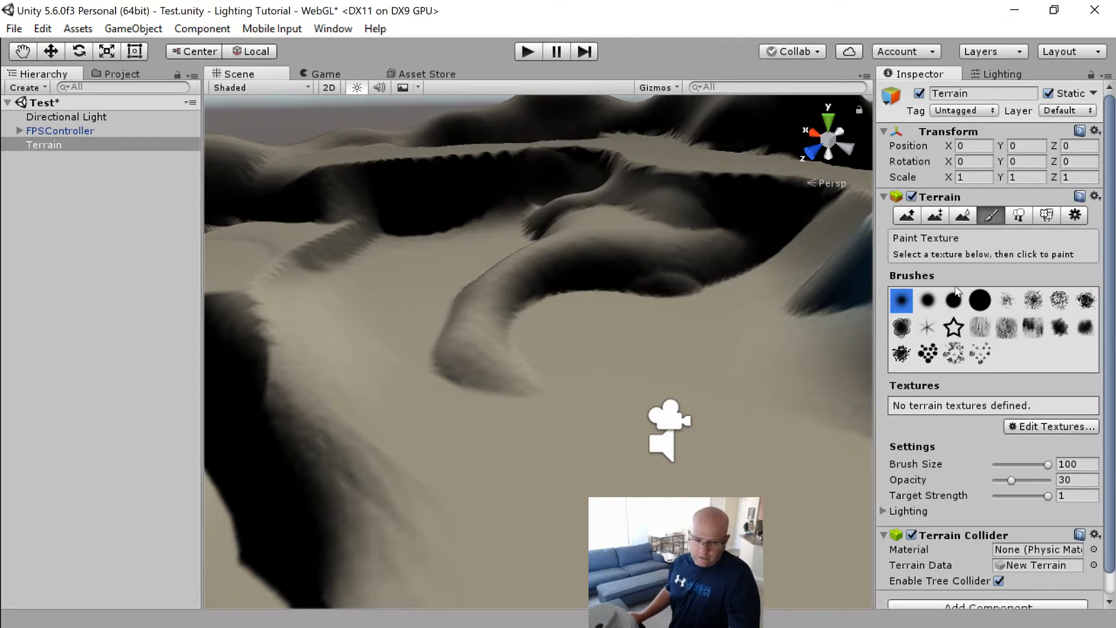
pyautogui.click(933, 305)
pyautogui.click(956, 305)
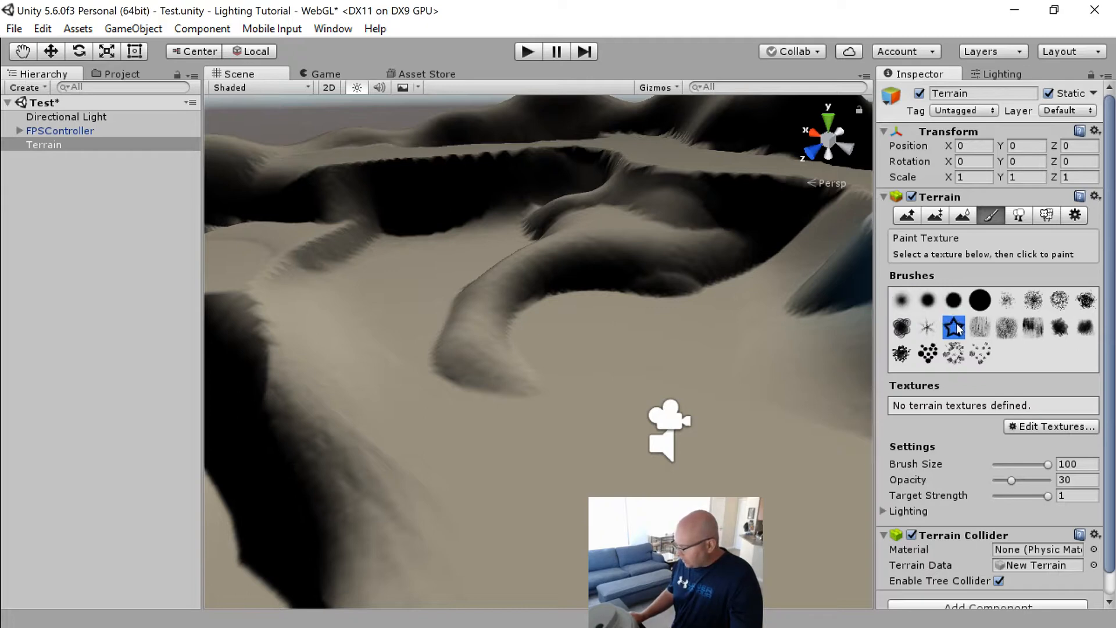
pyautogui.click(905, 302)
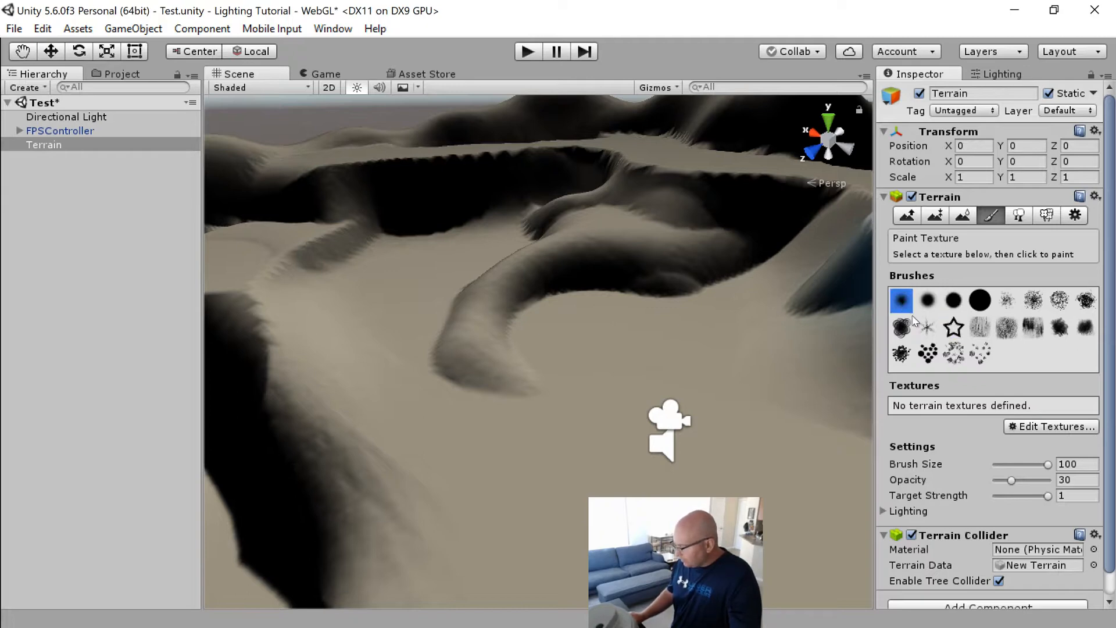
pyautogui.click(958, 329)
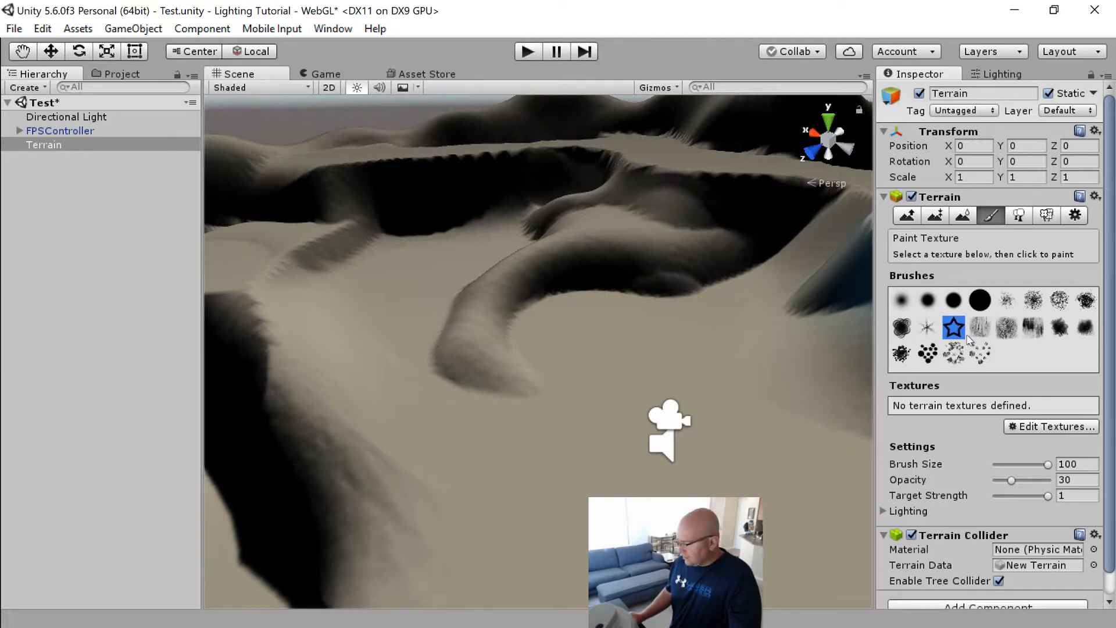
pyautogui.click(903, 301)
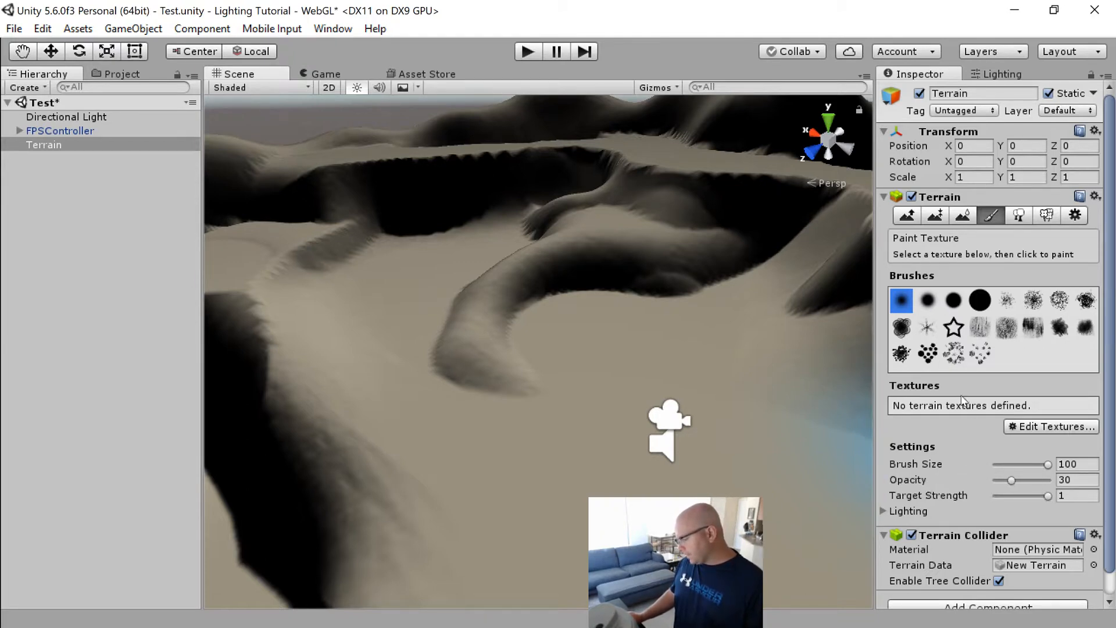
pyautogui.click(1047, 427)
pyautogui.click(1037, 429)
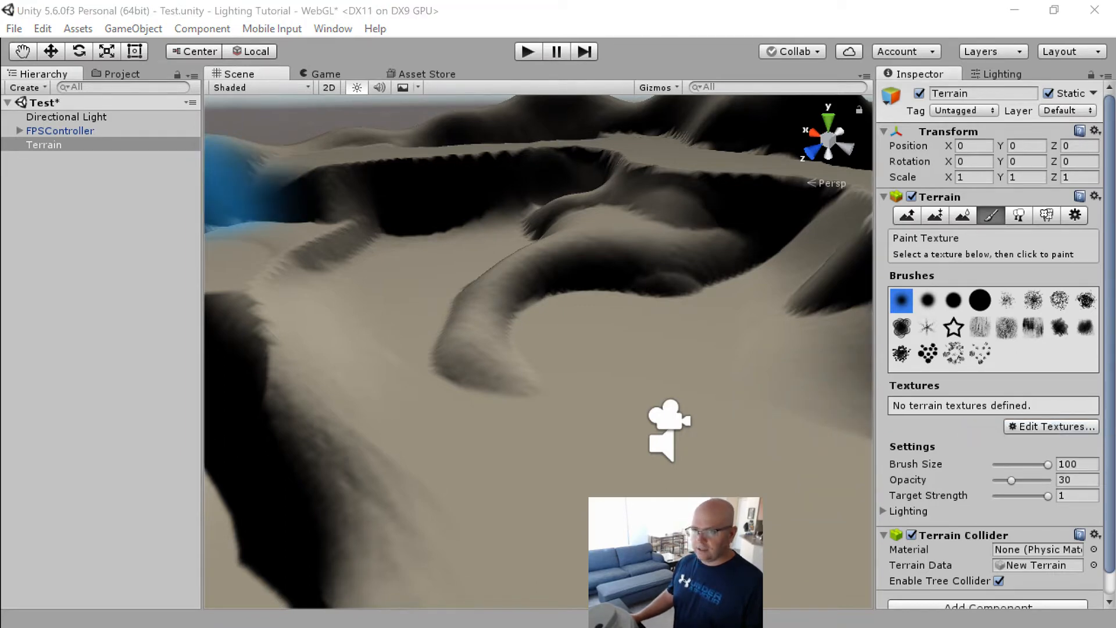
pyautogui.moveTo(578, 140); pyautogui.dragTo(568, 241)
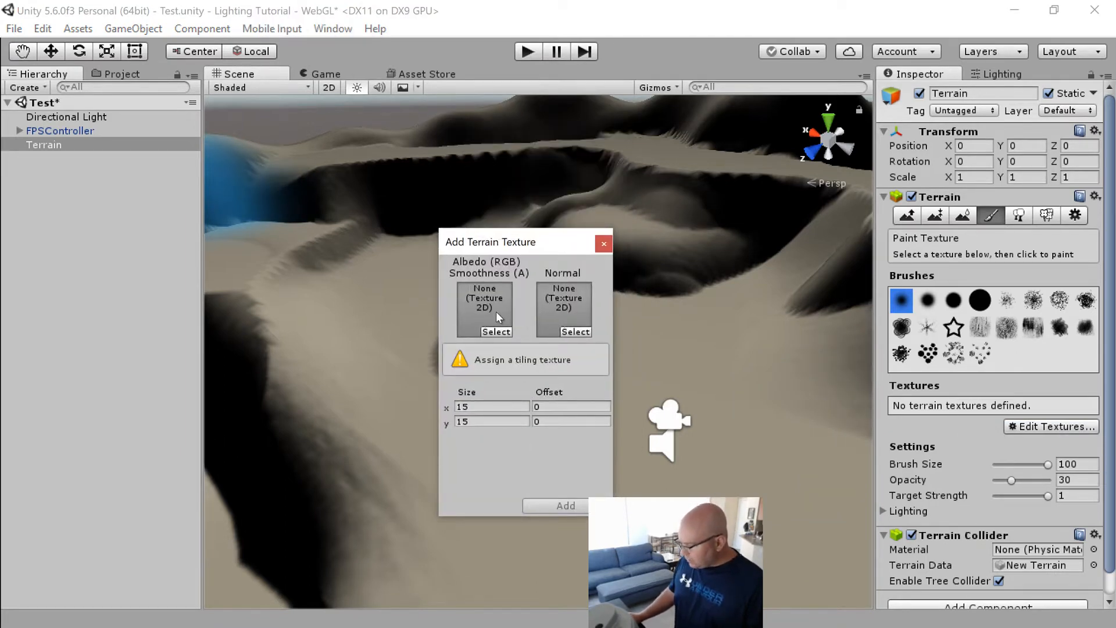
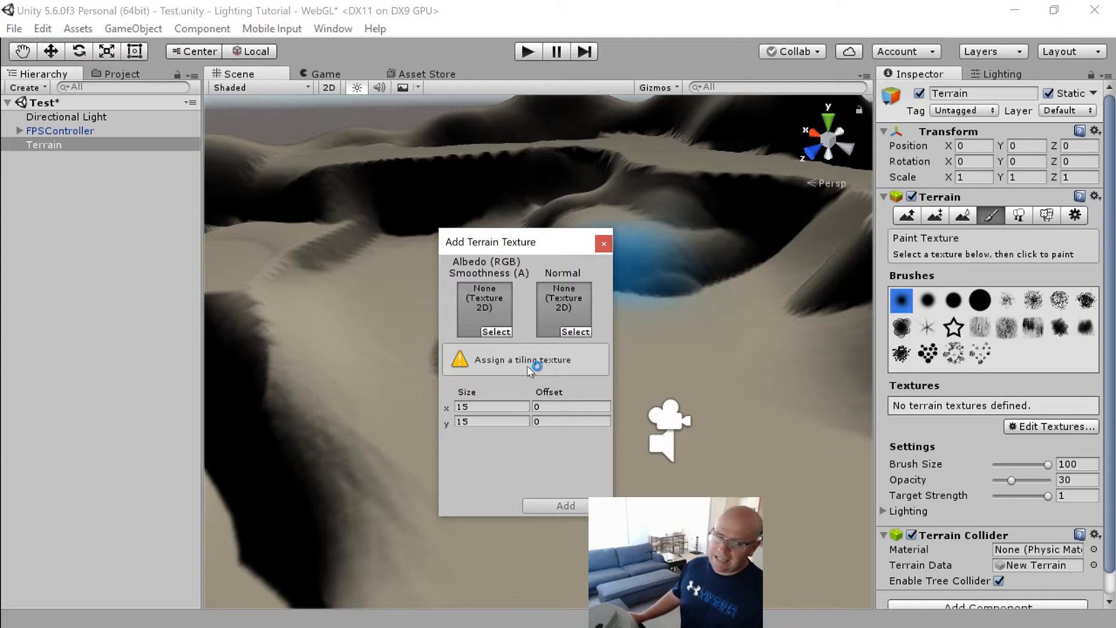
pyautogui.click(604, 245)
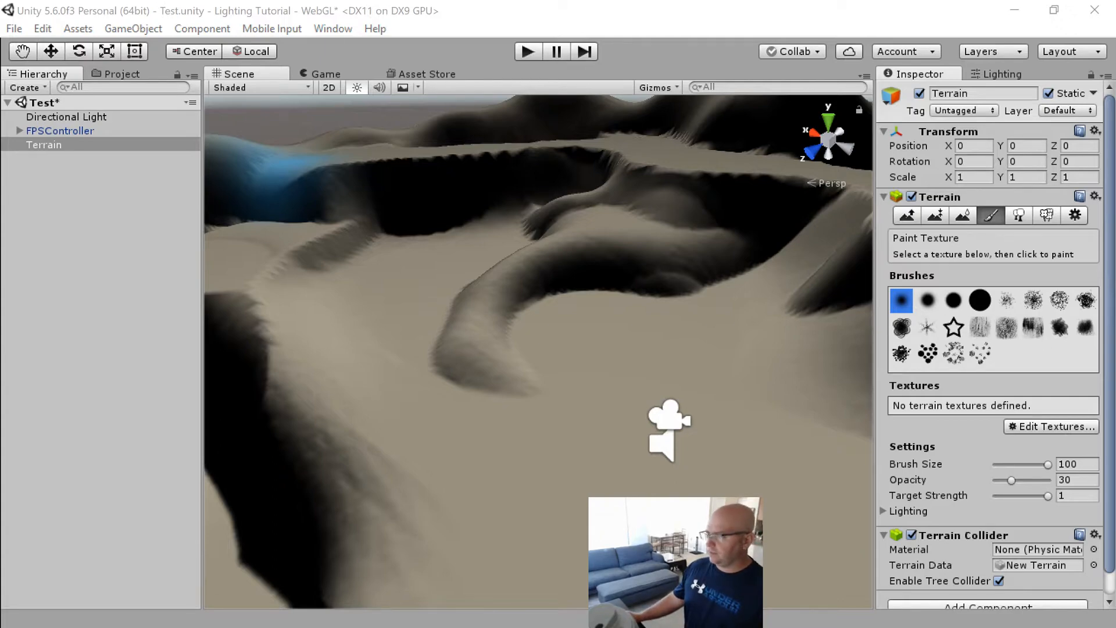
# Step: Switch to Chrome and show the image results for "tiling texture" in a maximized window
pyautogui.moveTo(634, 0); pyautogui.dragTo(461, 36)
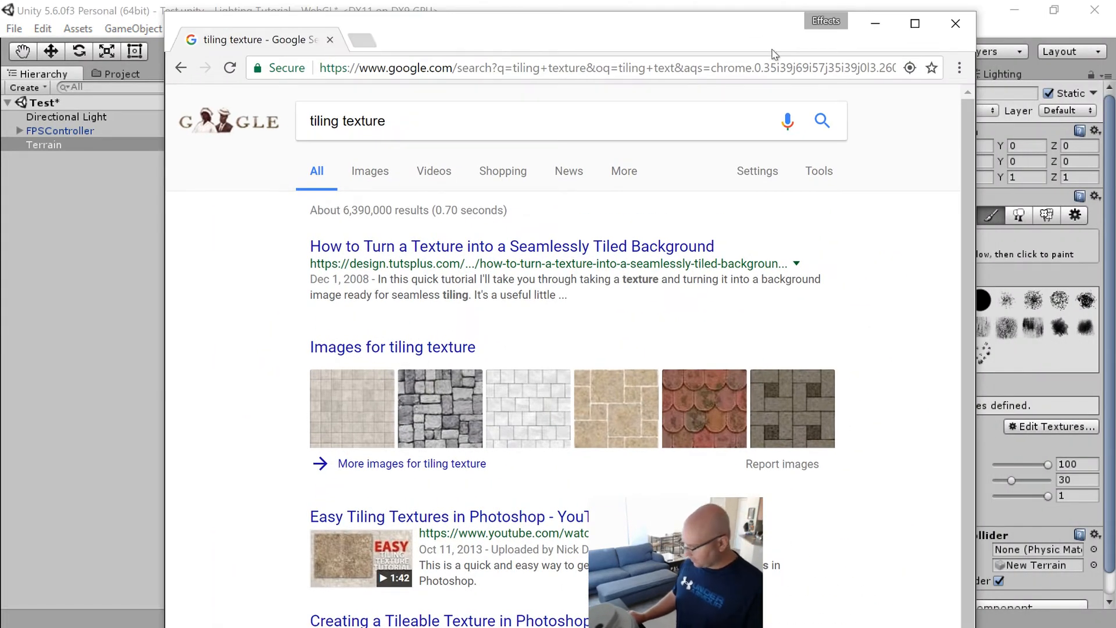
pyautogui.click(372, 174)
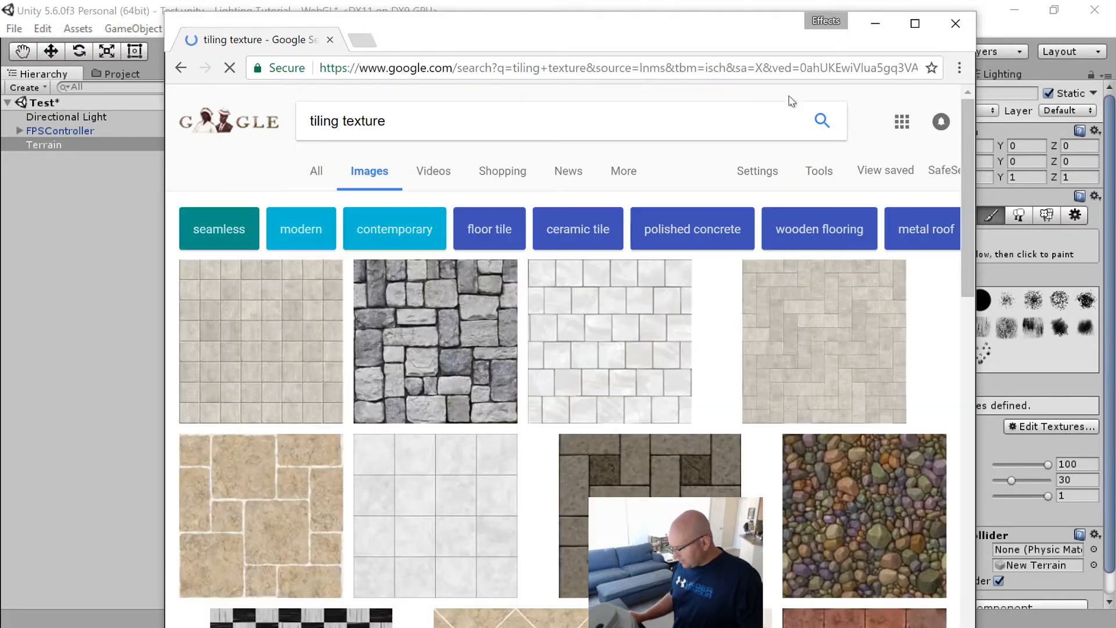
pyautogui.click(915, 23)
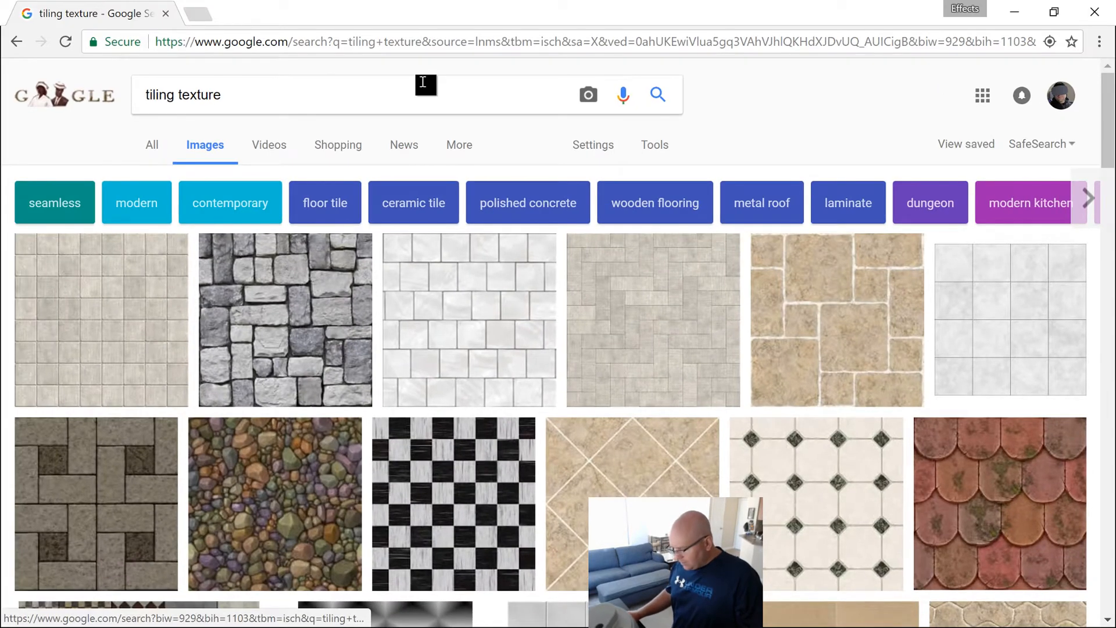
# Step: Examine the tiling texture image results for stone, tile and ground patterns that could cover a terrain
pyautogui.scroll(-4, 394, 298)
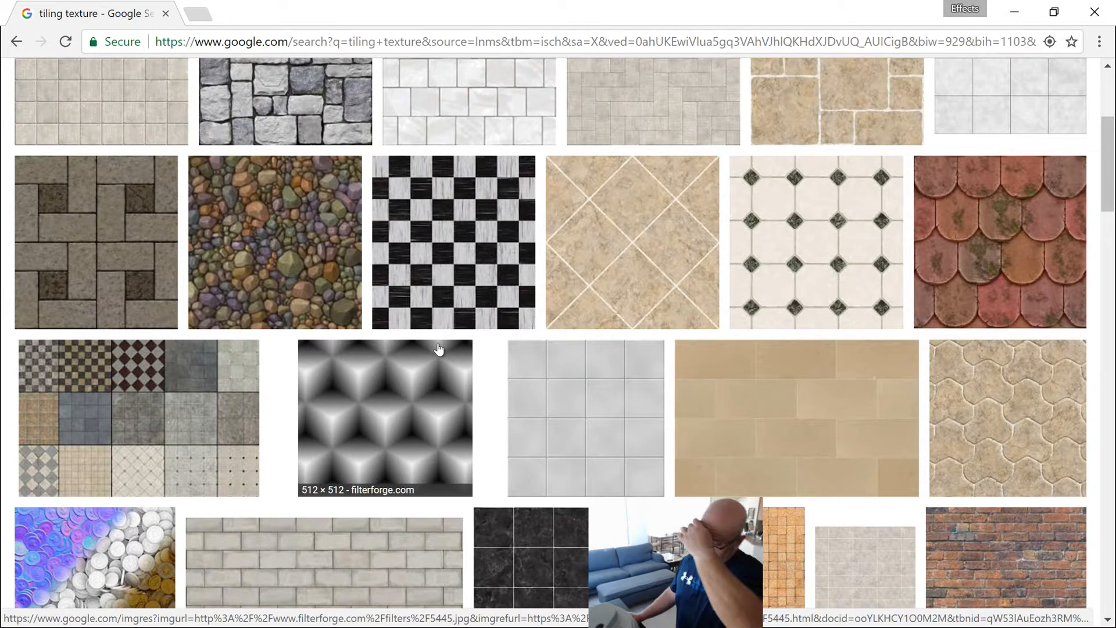
pyautogui.scroll(-7, 417, 303)
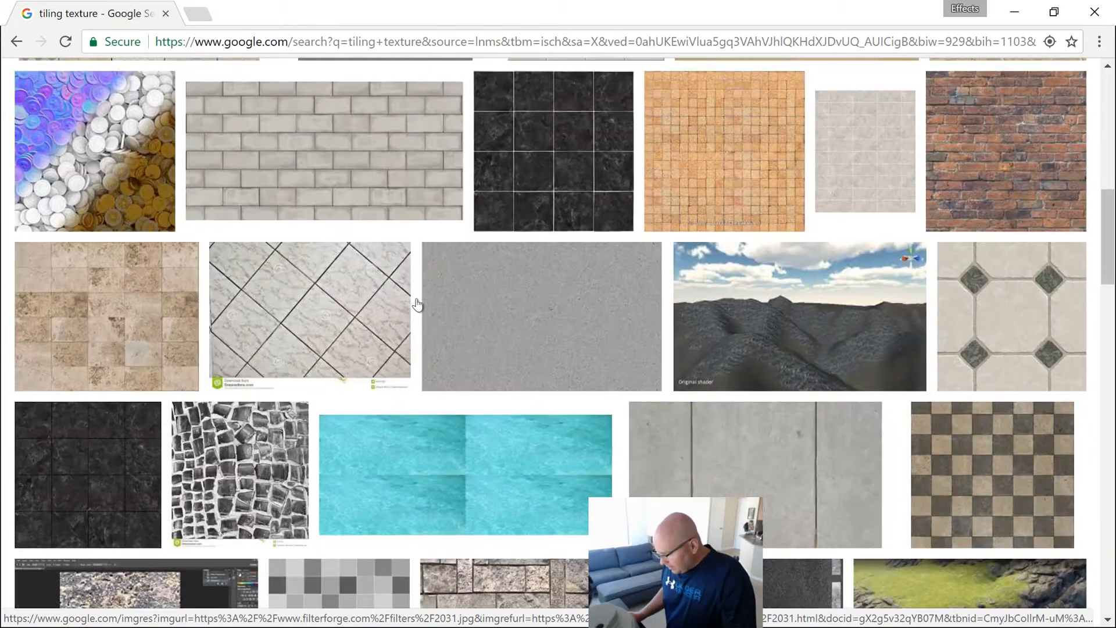
pyautogui.scroll(3, 432, 329)
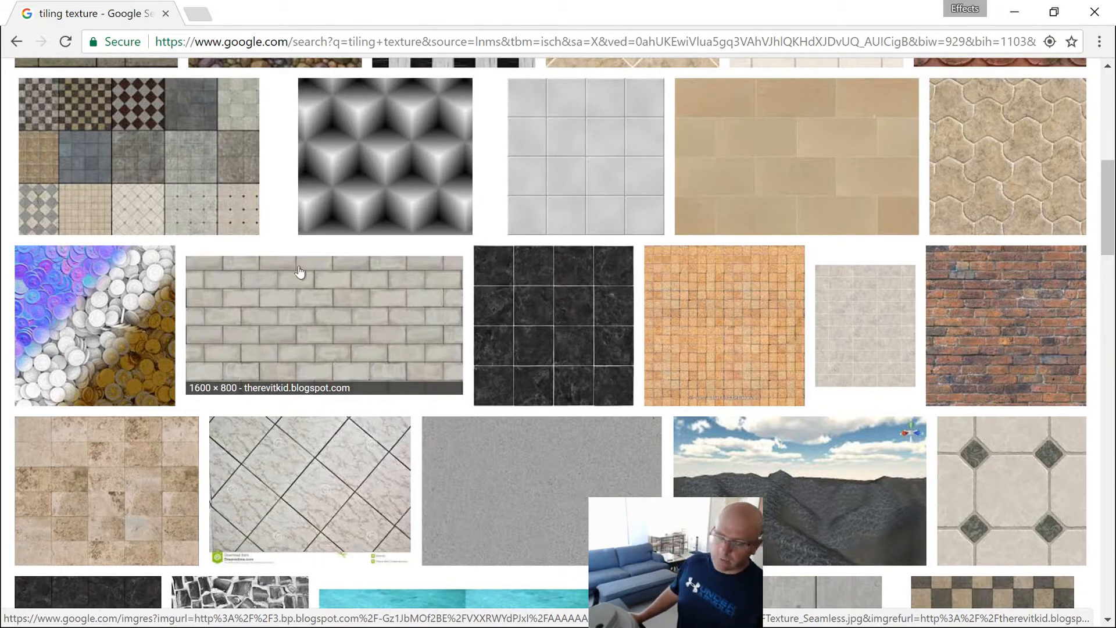
pyautogui.scroll(6, 456, 356)
pyautogui.scroll(3, 456, 356)
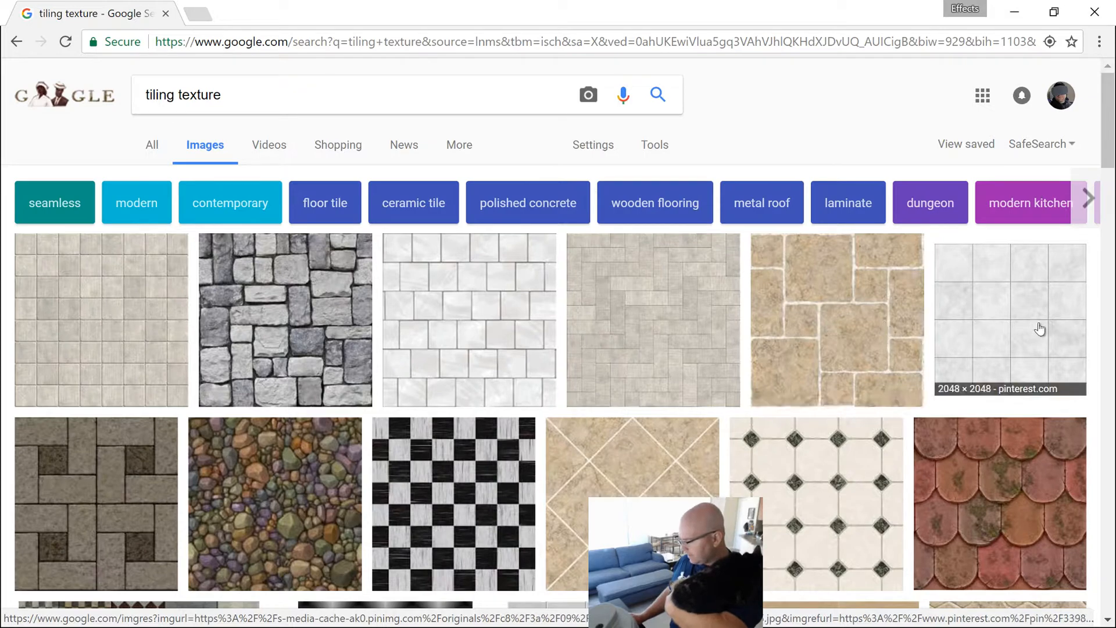
pyautogui.scroll(-6, 861, 372)
pyautogui.scroll(-20, 830, 384)
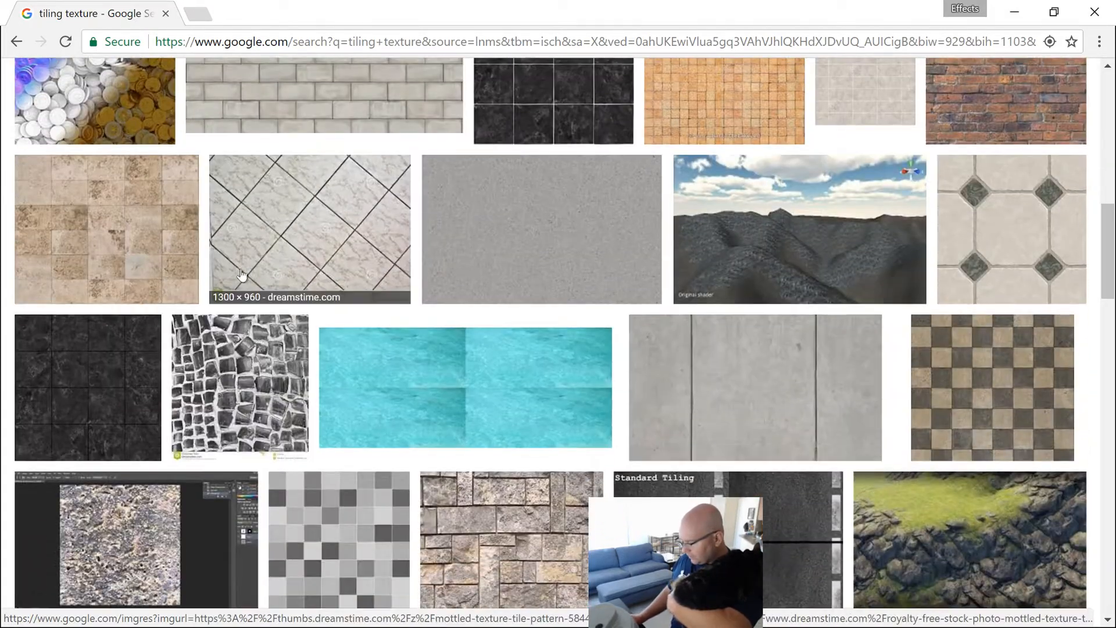
pyautogui.scroll(-2, 427, 346)
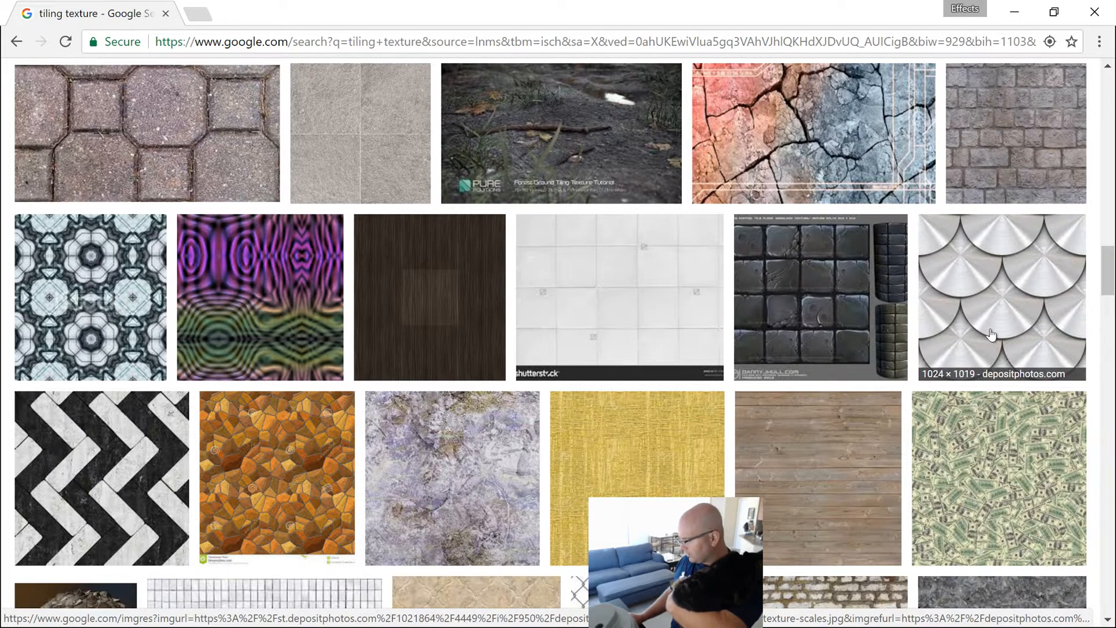
pyautogui.scroll(-2, 890, 418)
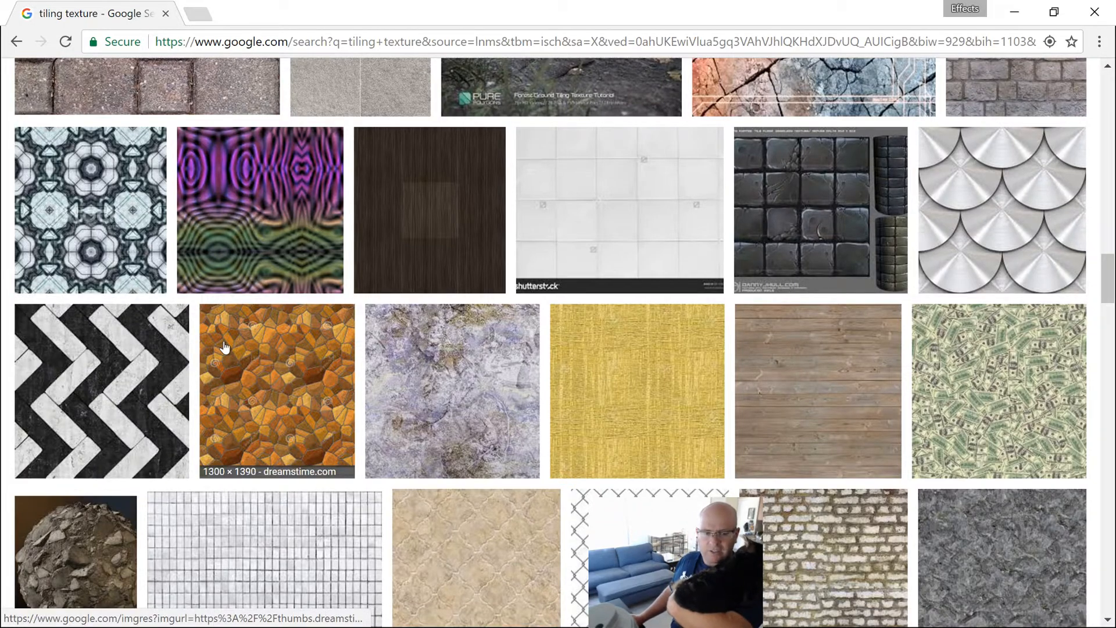
pyautogui.scroll(15, 224, 347)
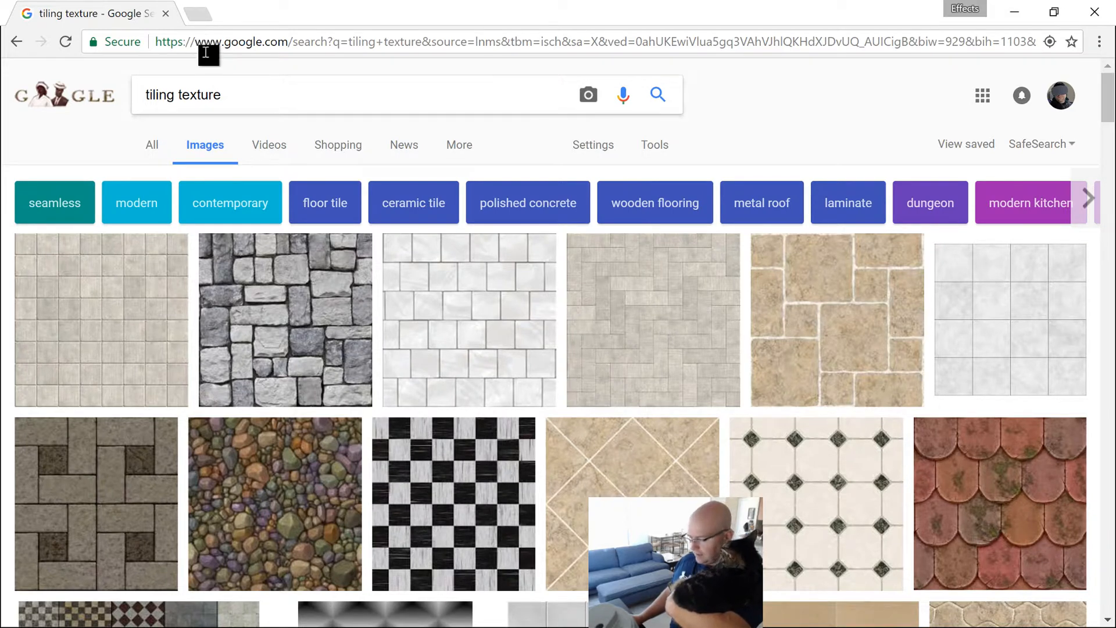
# Step: Change the image search to "candy tiling texture" and run it
pyautogui.click(147, 98)
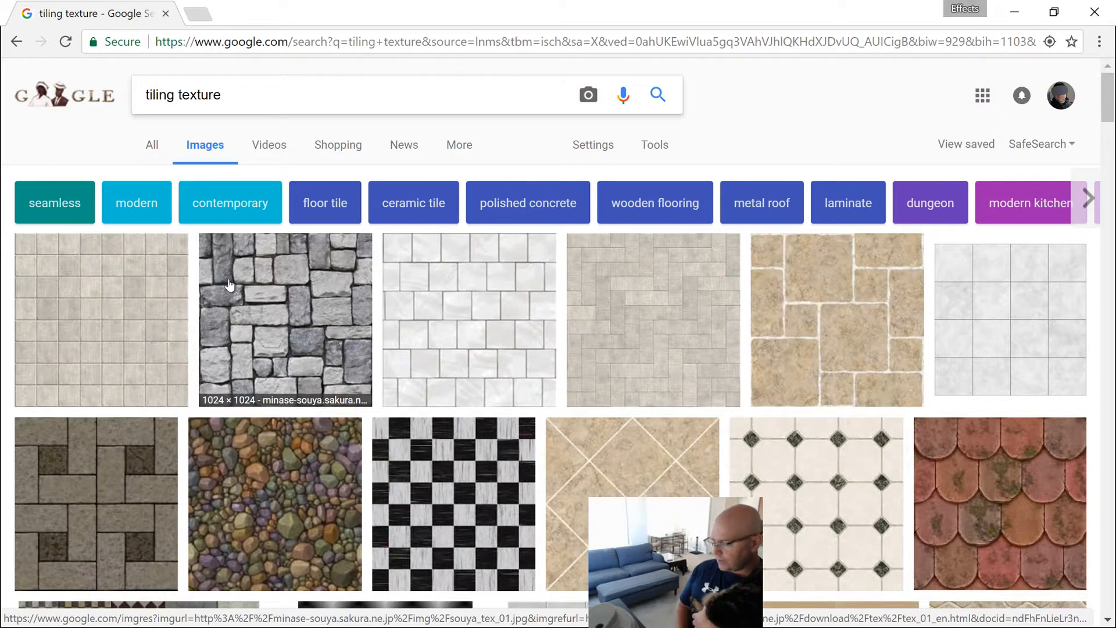
pyautogui.write('ca')
pyautogui.write('ndy')
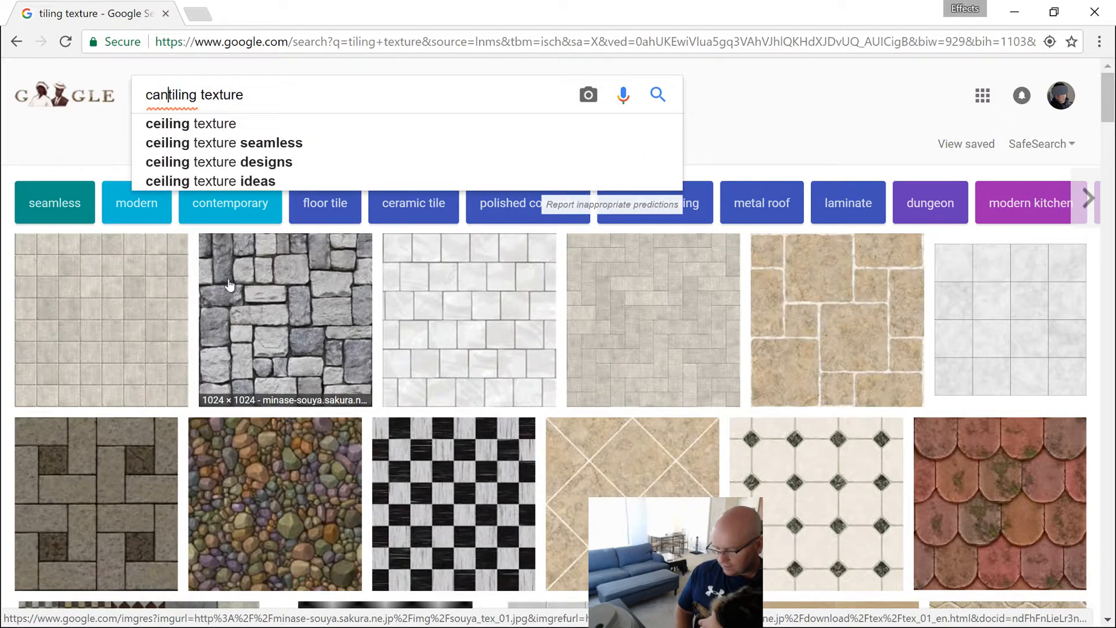
pyautogui.press('Return')
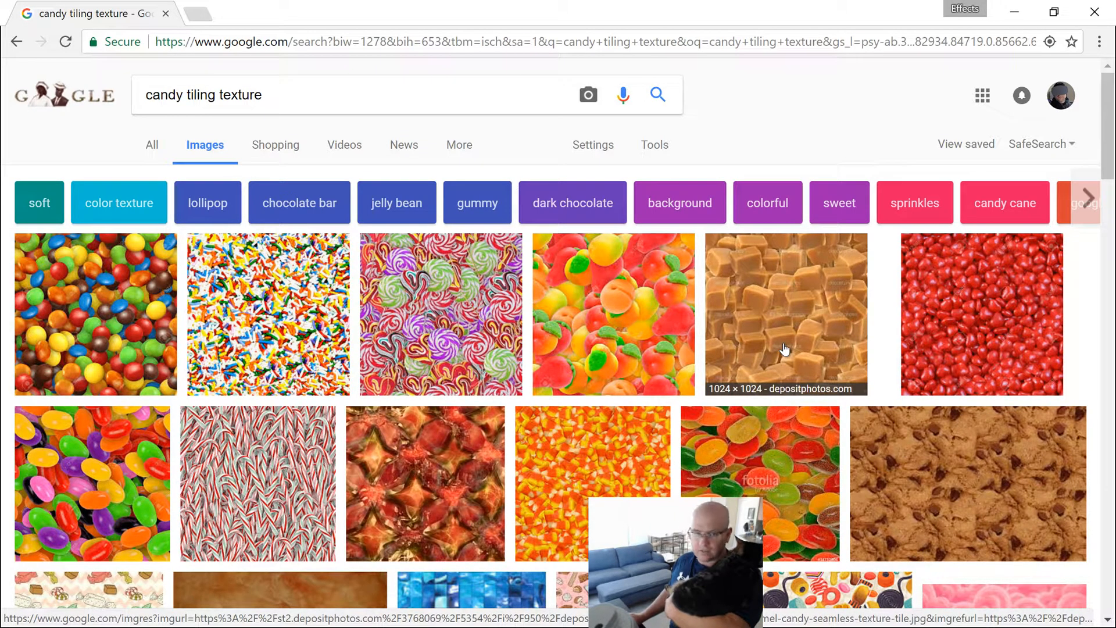
# Step: Preview the Fotolia Candy Seamless Texture Tile from the image results, and close its preview
pyautogui.scroll(-3, 734, 405)
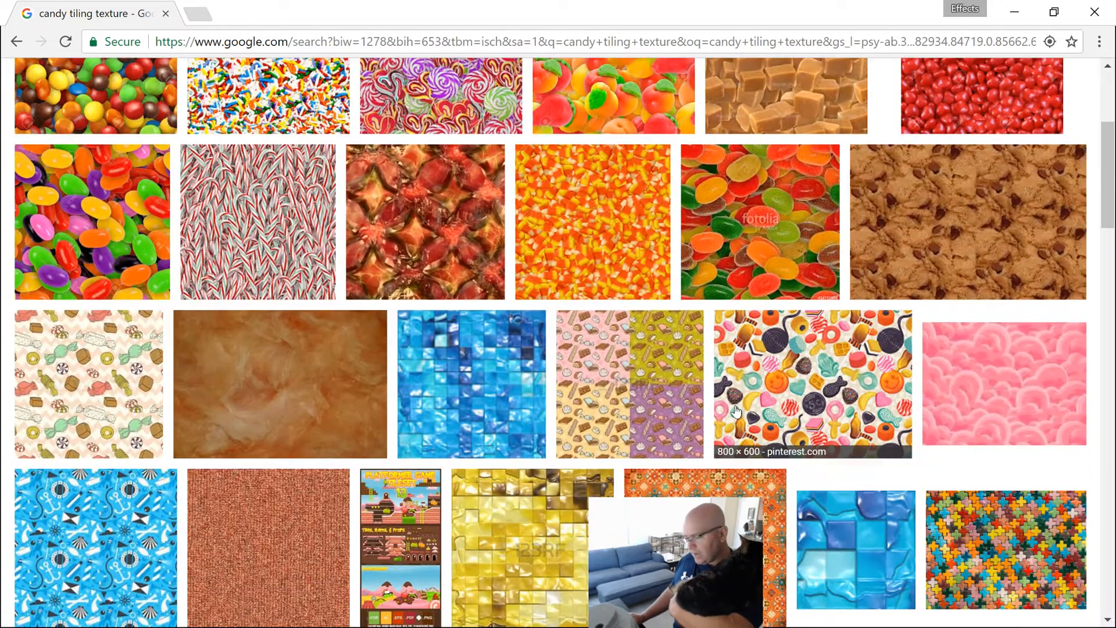
pyautogui.click(759, 223)
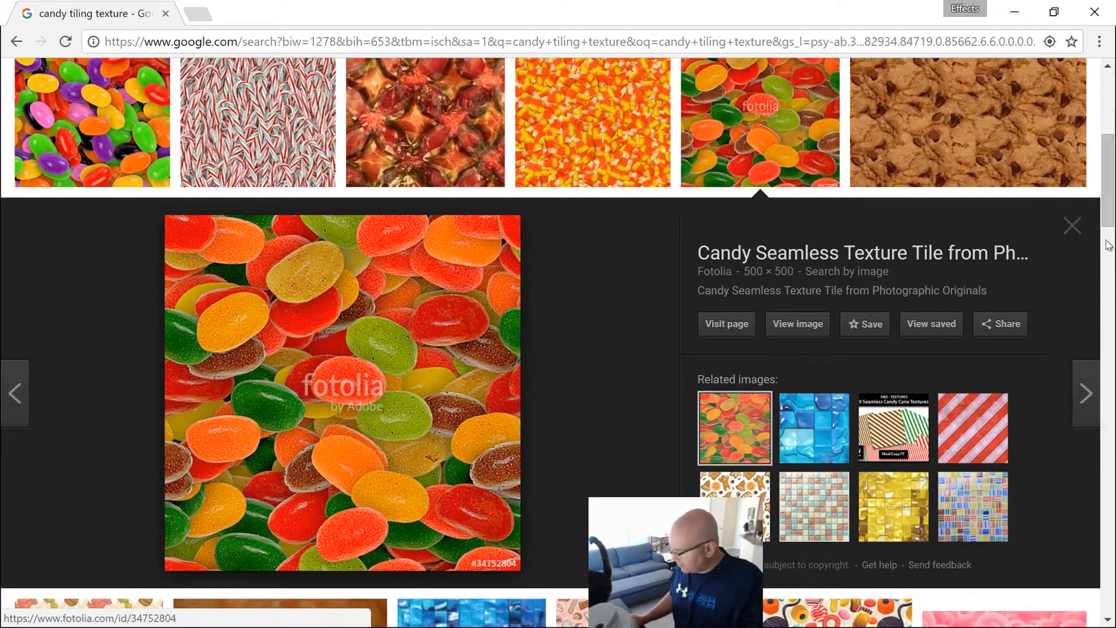
pyautogui.click(1072, 226)
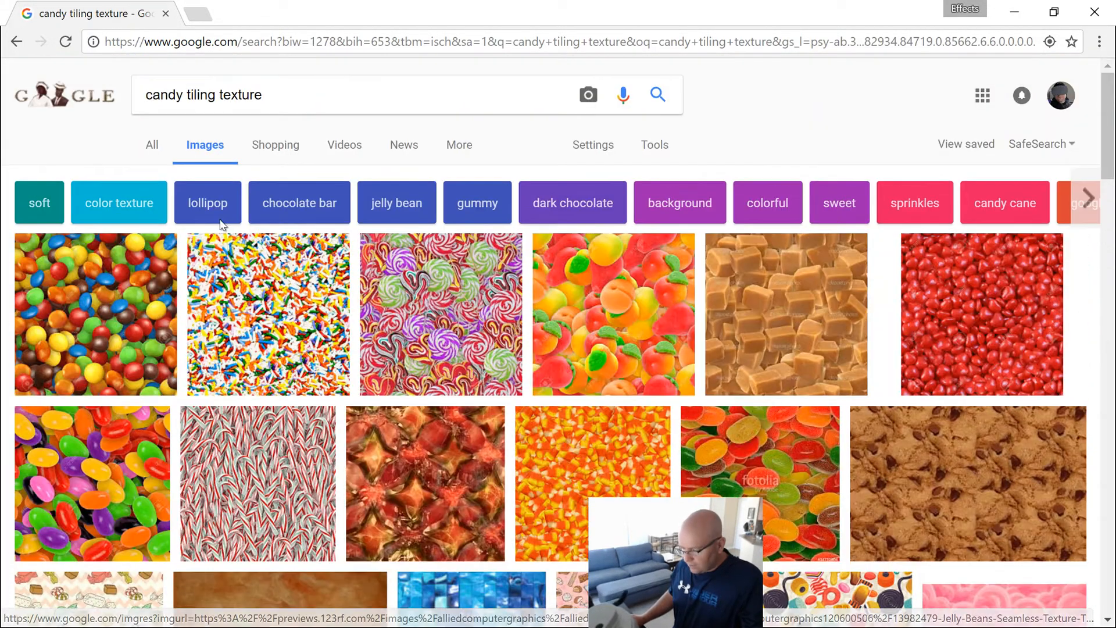
pyautogui.scroll(6, 144, 325)
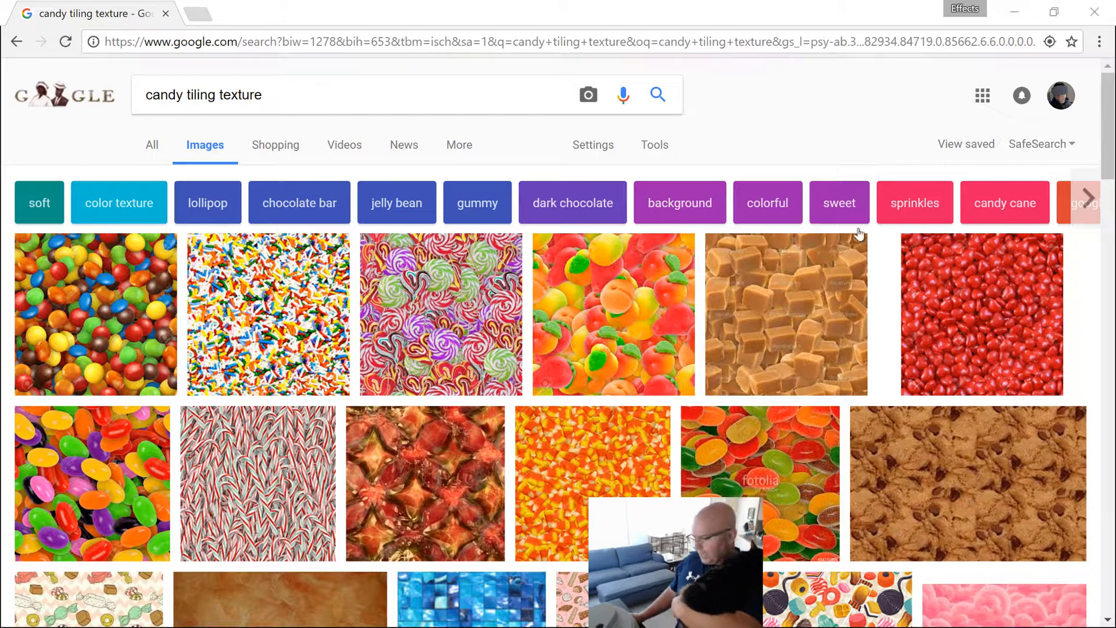
# Step: Look through the rest of the candy tiling texture image results for other seamless candy patterns
pyautogui.scroll(-7, 785, 325)
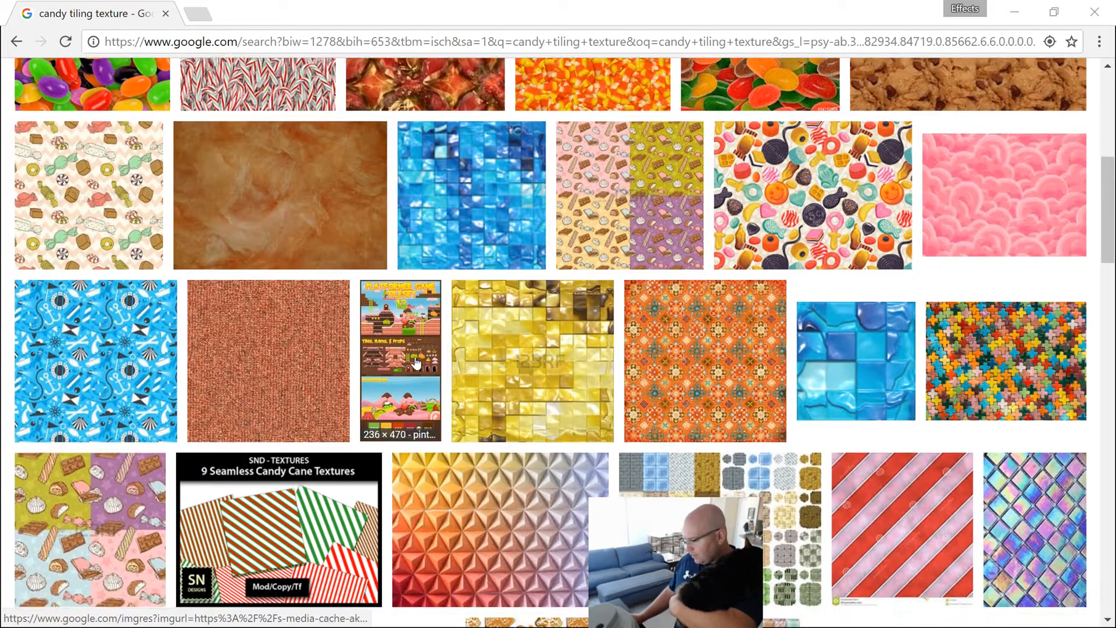
pyautogui.scroll(-9, 415, 363)
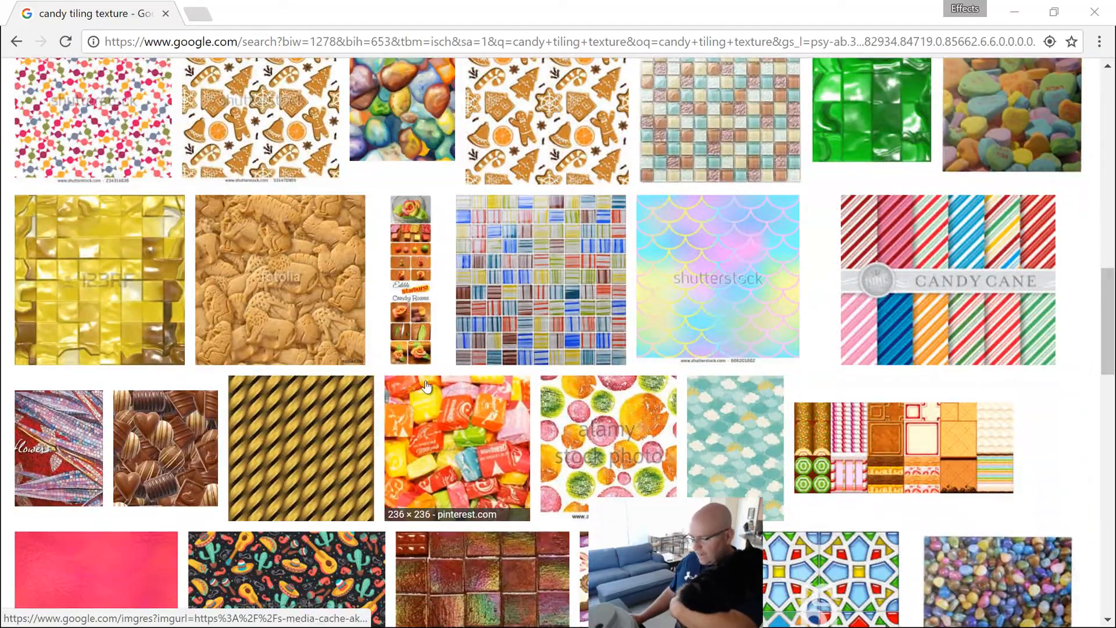
pyautogui.scroll(-13, 426, 386)
pyautogui.scroll(14, 433, 387)
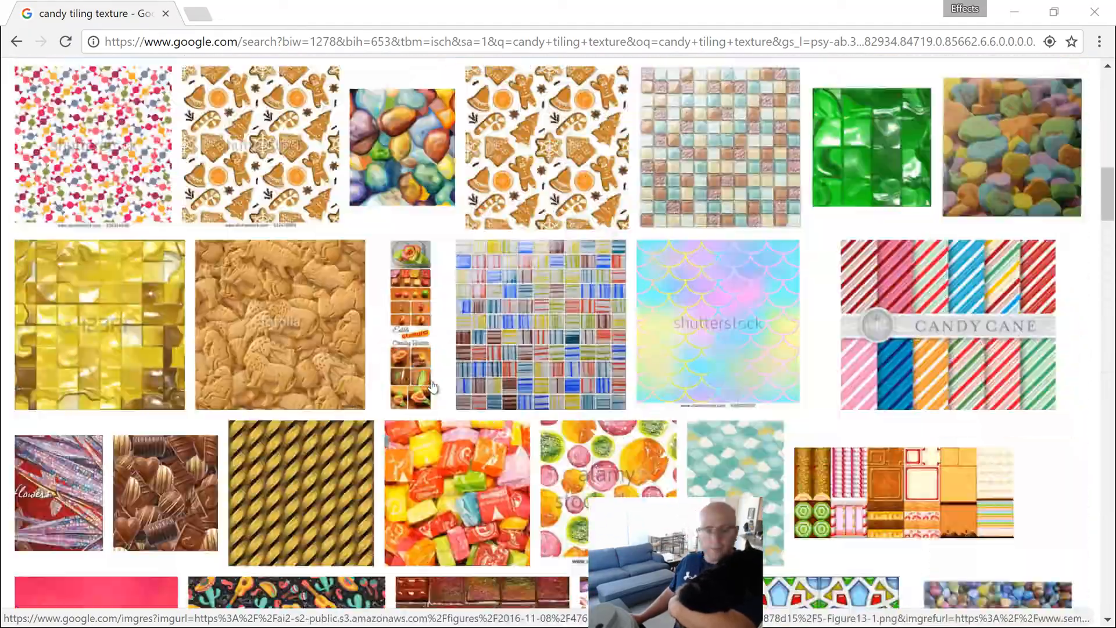
pyautogui.scroll(16, 433, 387)
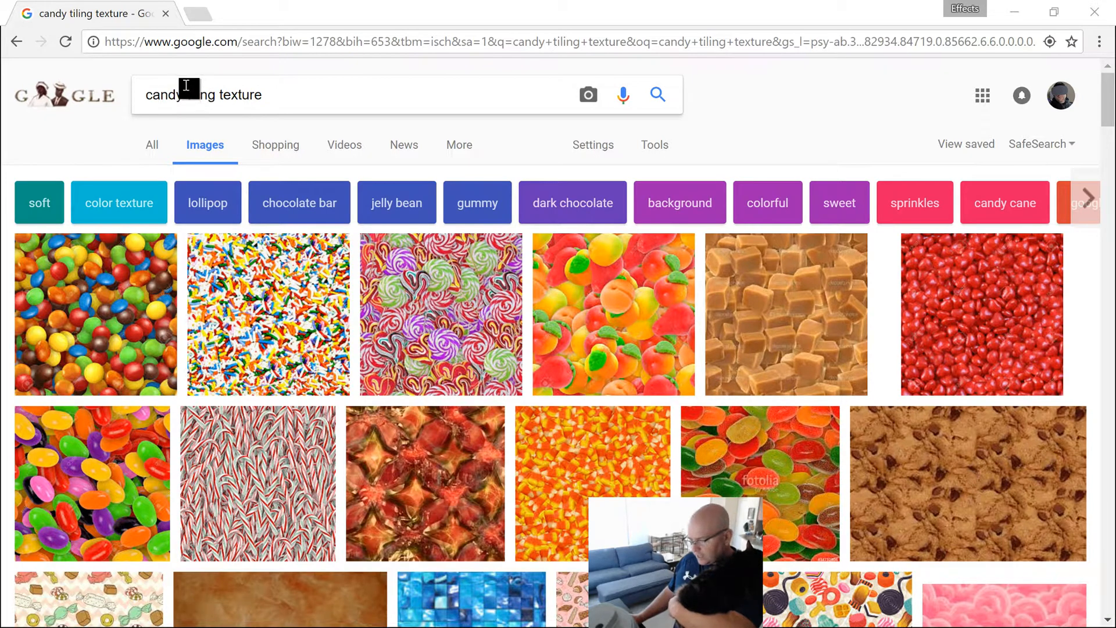
# Step: Preview the Caramel Candy Seamless Texture Tile from Depositphotos and open its full-size image
pyautogui.moveTo(183, 93); pyautogui.dragTo(125, 99)
pyautogui.click(285, 93)
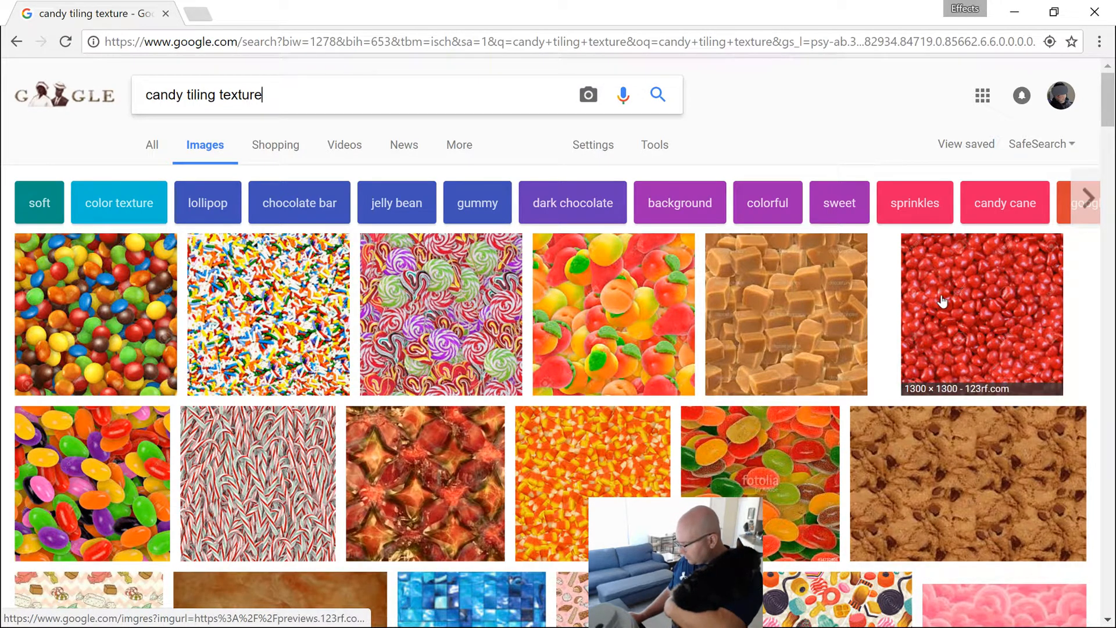
pyautogui.click(818, 323)
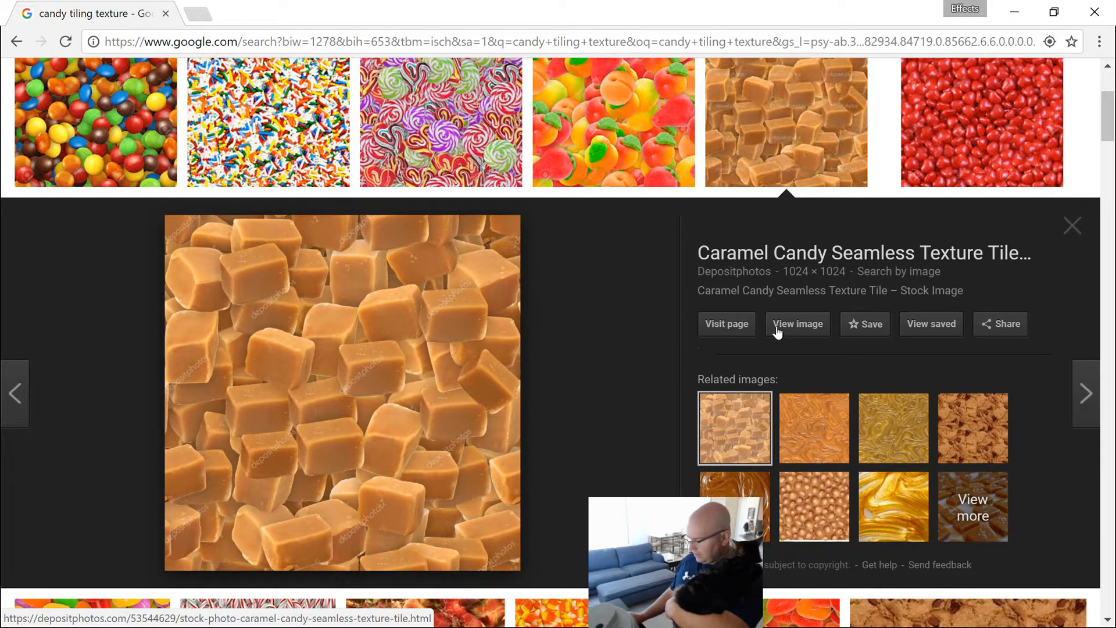
pyautogui.click(797, 326)
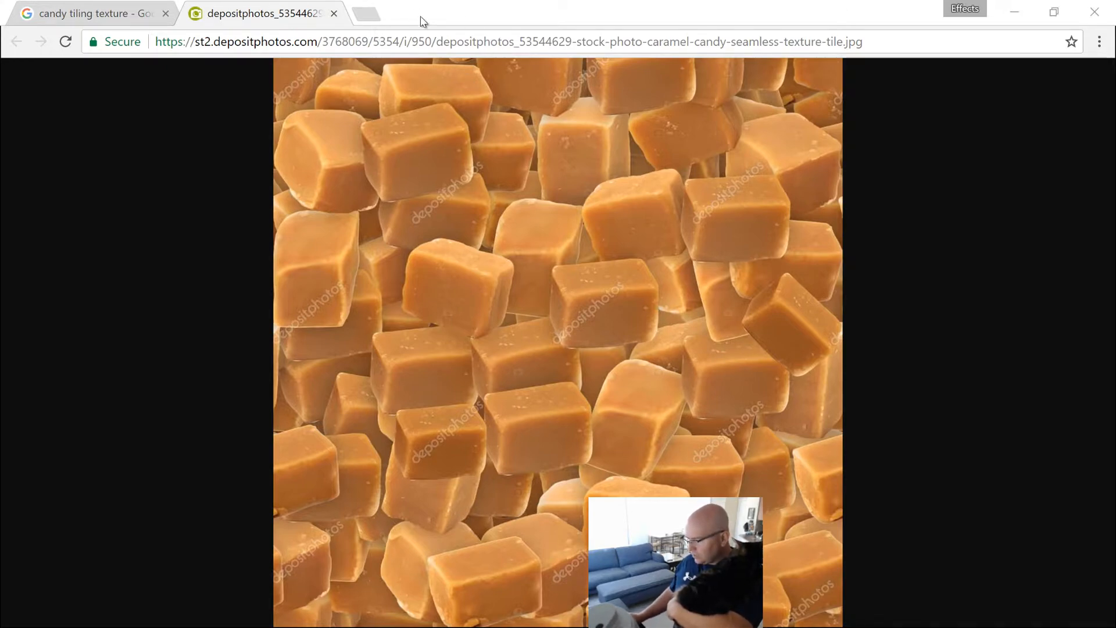
# Step: Switch to Unity with the caramel image's browser window restored down, and show the project's Assets folder in File Explorer
pyautogui.click(1054, 11)
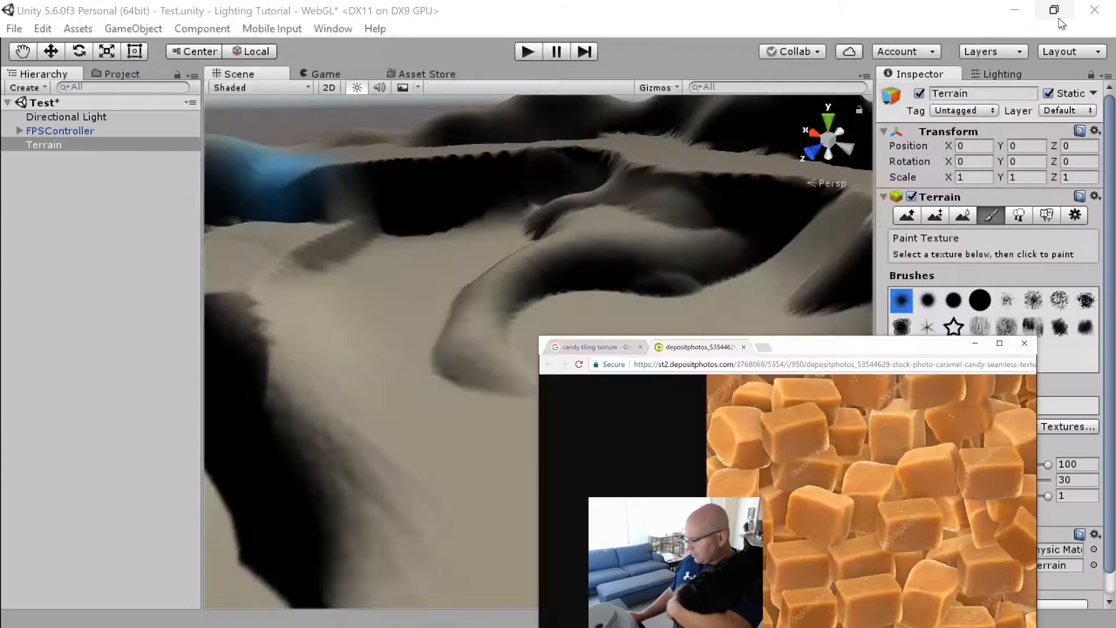
pyautogui.click(107, 327)
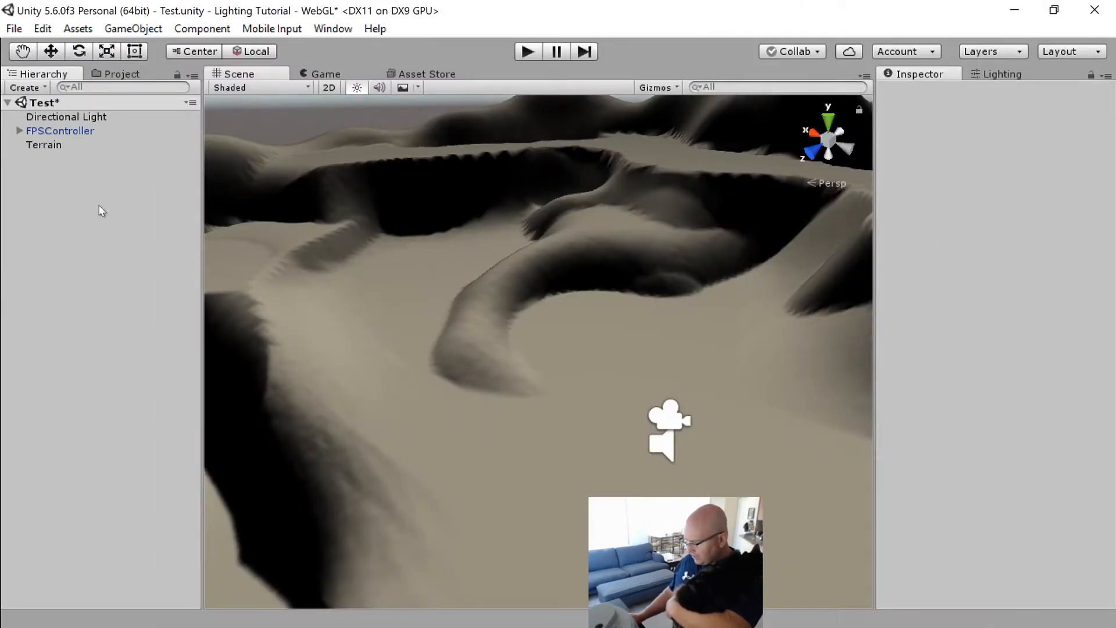
pyautogui.click(122, 74)
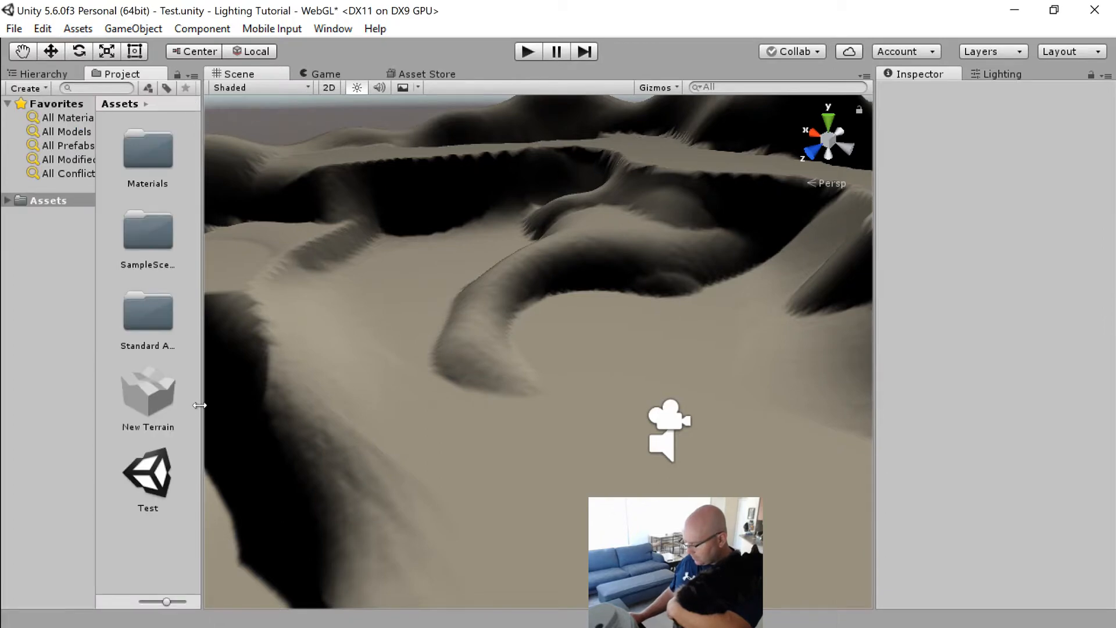
pyautogui.moveTo(200, 405); pyautogui.dragTo(295, 406)
pyautogui.rightClick(225, 344)
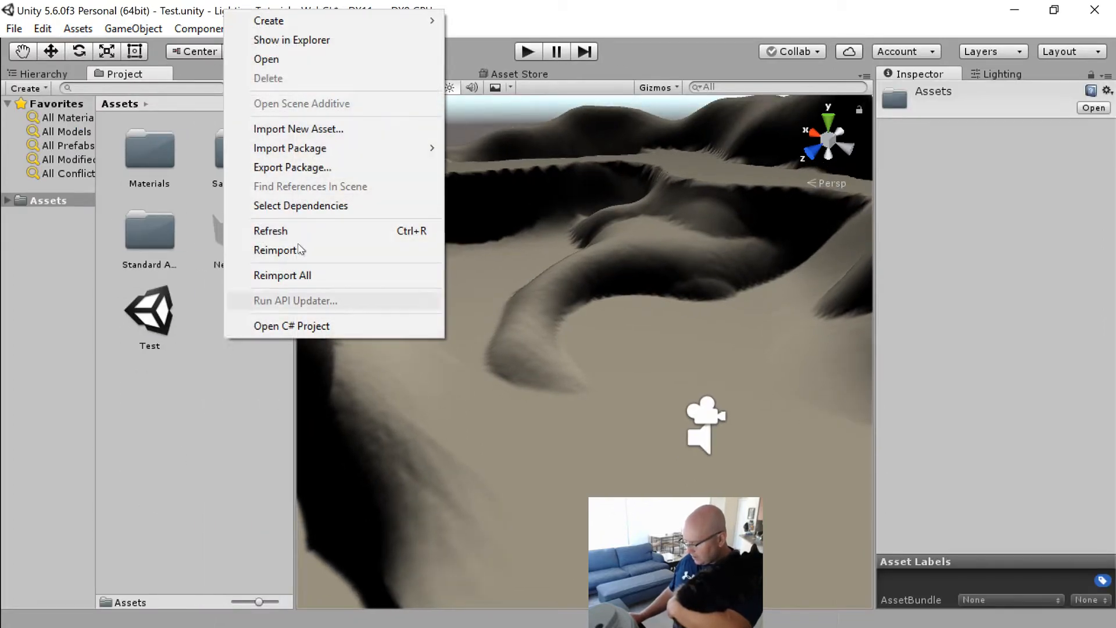
pyautogui.click(330, 36)
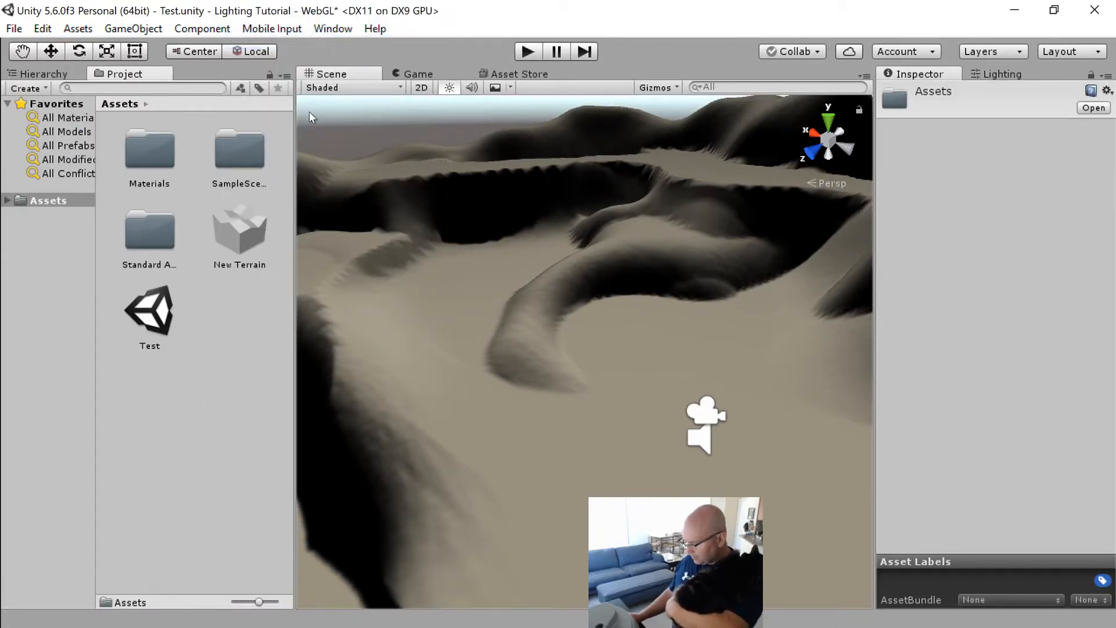
# Step: Copy the caramel candy image from the browser into the project's Assets folder and select the imported texture in Unity
pyautogui.moveTo(732, 0); pyautogui.dragTo(494, 112)
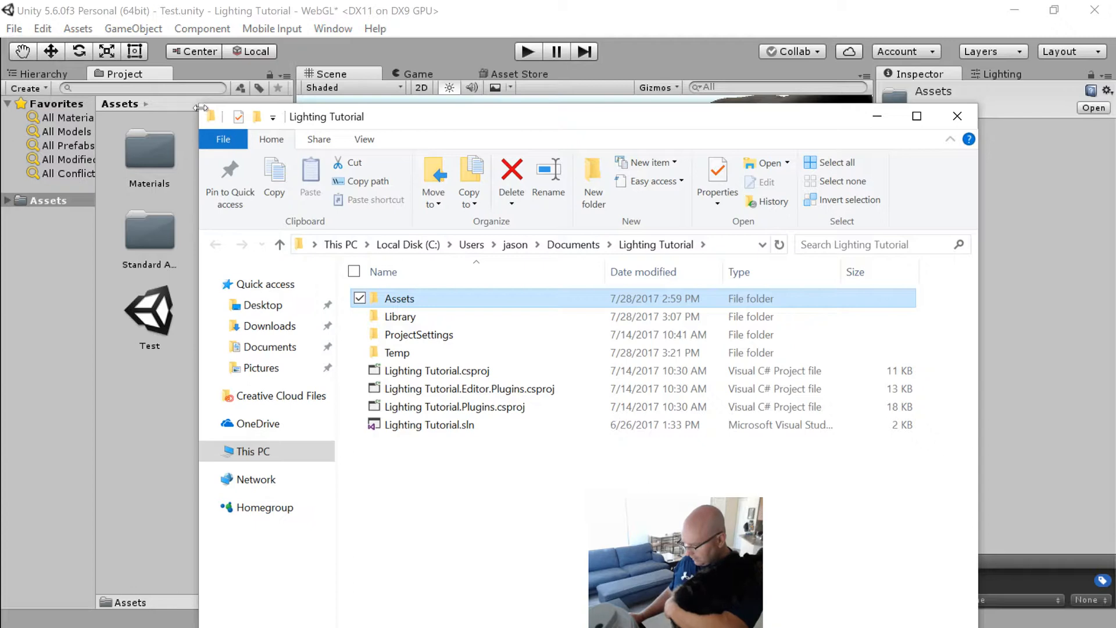
pyautogui.moveTo(198, 107); pyautogui.dragTo(457, 269)
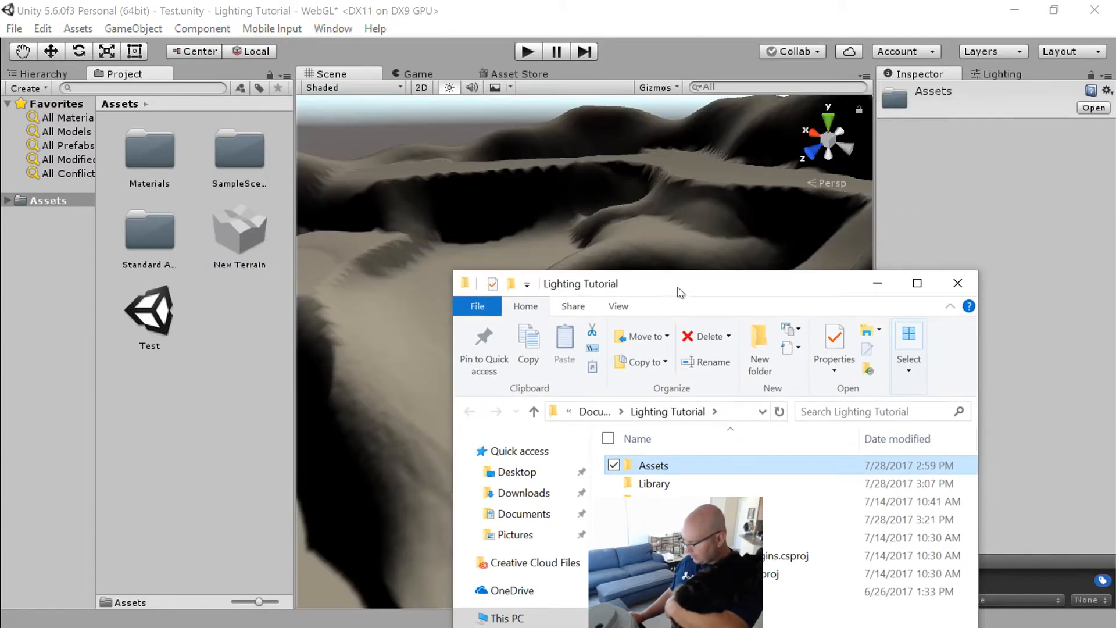
pyautogui.moveTo(677, 282); pyautogui.dragTo(461, 61)
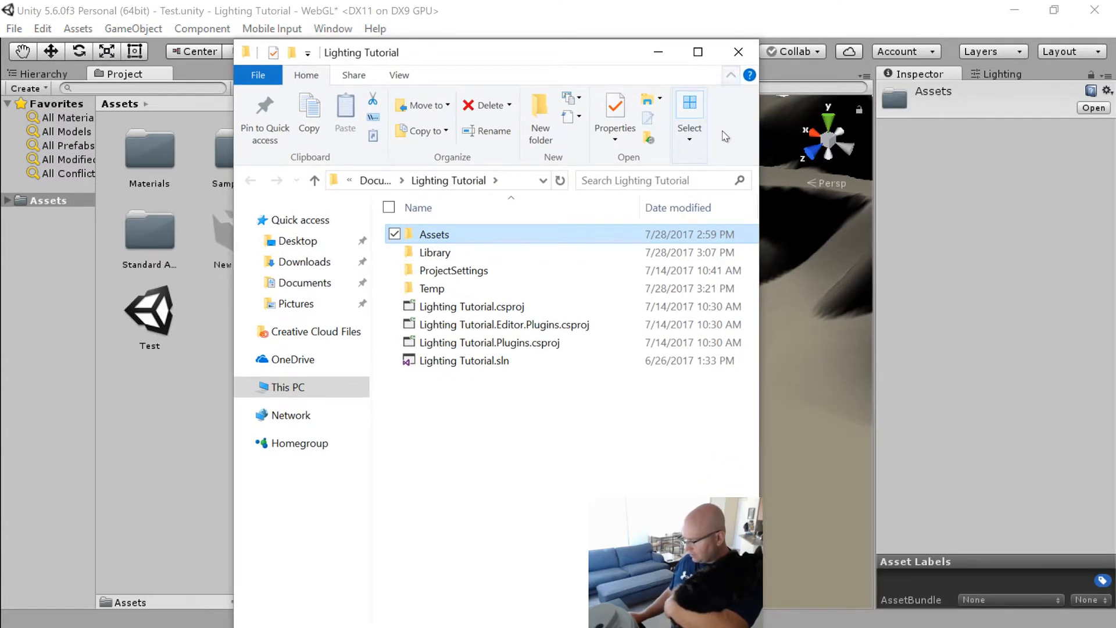
pyautogui.doubleClick(516, 241)
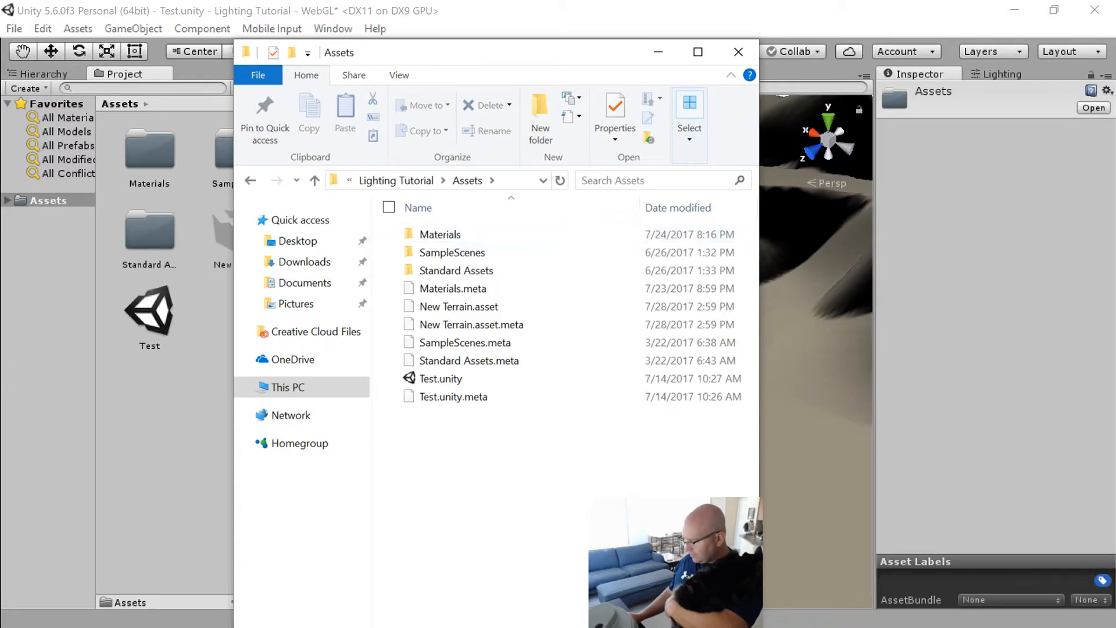
pyautogui.moveTo(796, 160); pyautogui.dragTo(619, 474)
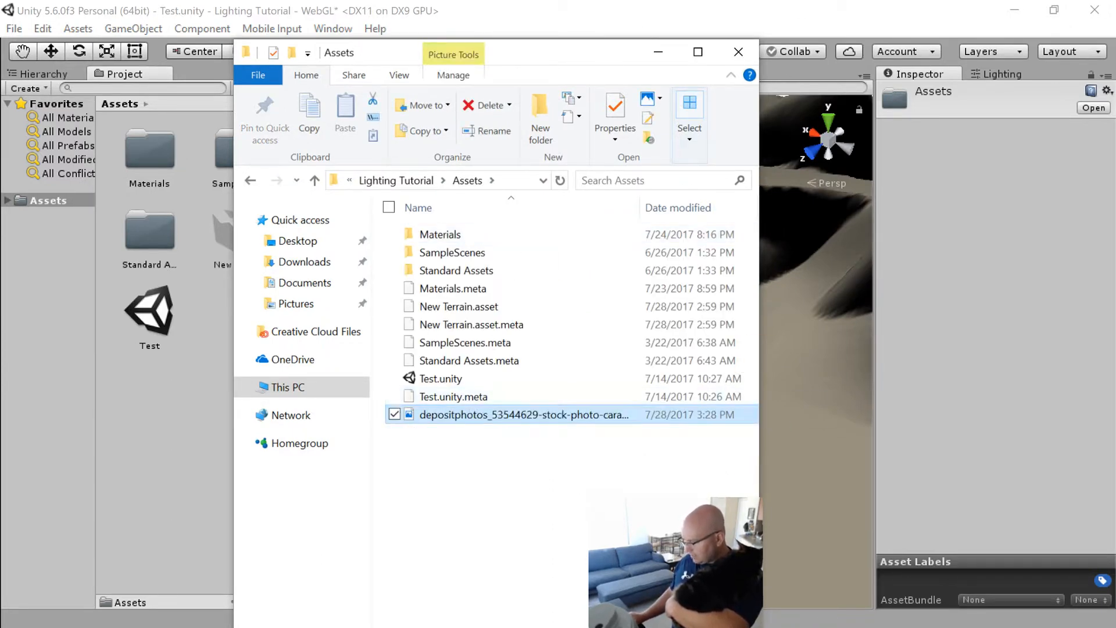
pyautogui.click(783, 26)
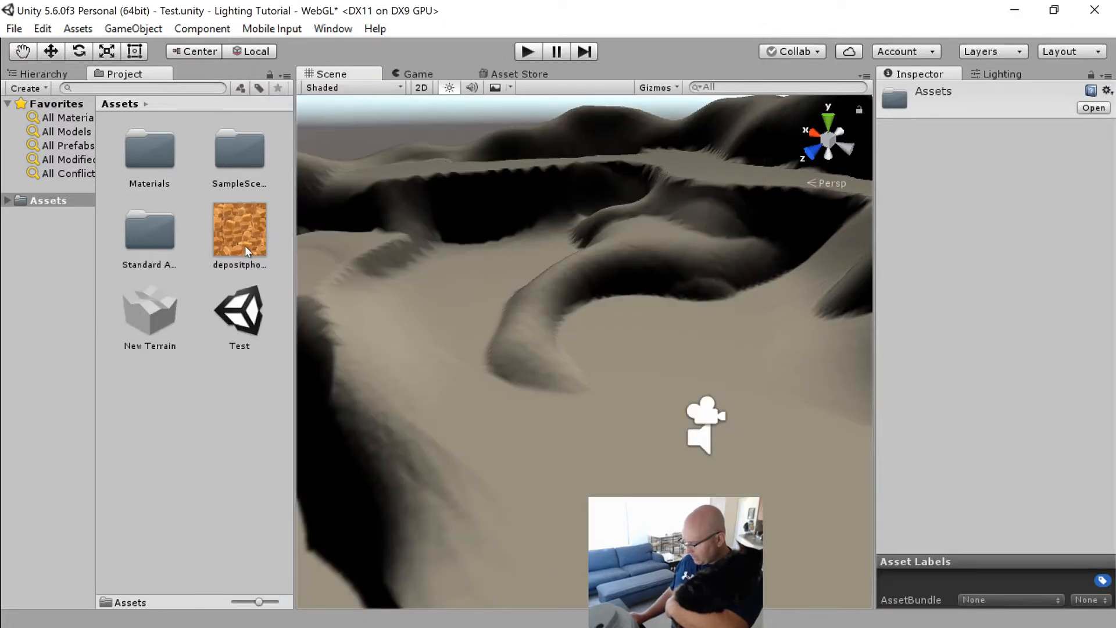
pyautogui.click(246, 250)
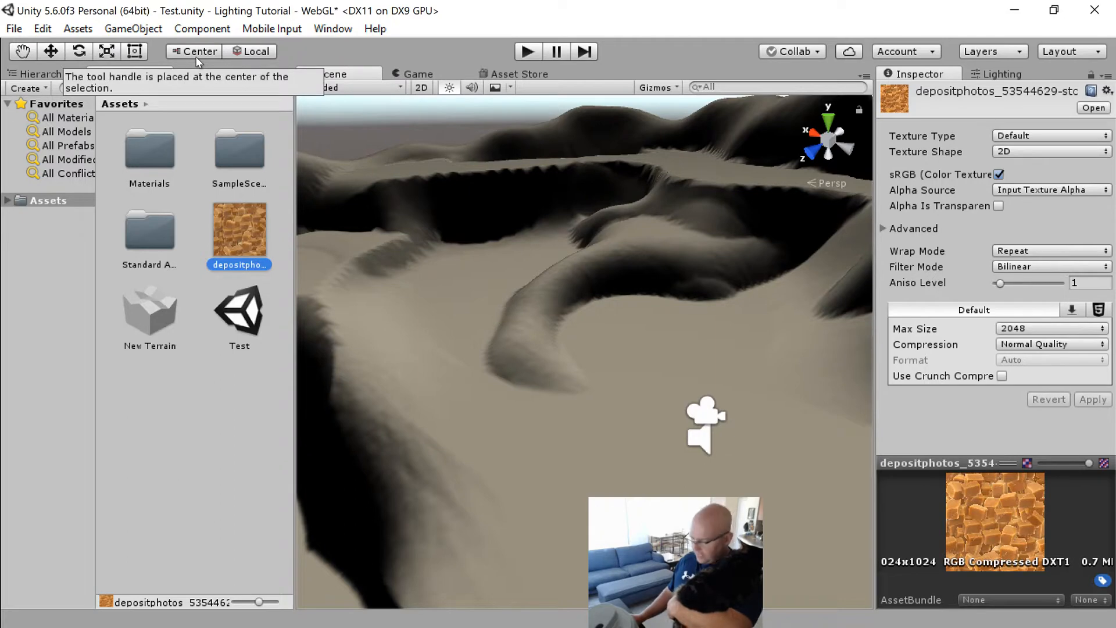
# Step: Begin adding a texture to the terrain, with the imported caramel candy image as its albedo
pyautogui.moveTo(588, 340)
pyautogui.mouseDown(button='right')
pyautogui.moveTo(721, 395)
pyautogui.moveTo(647, 396)
pyautogui.mouseUp(button='right')
pyautogui.click(616, 272)
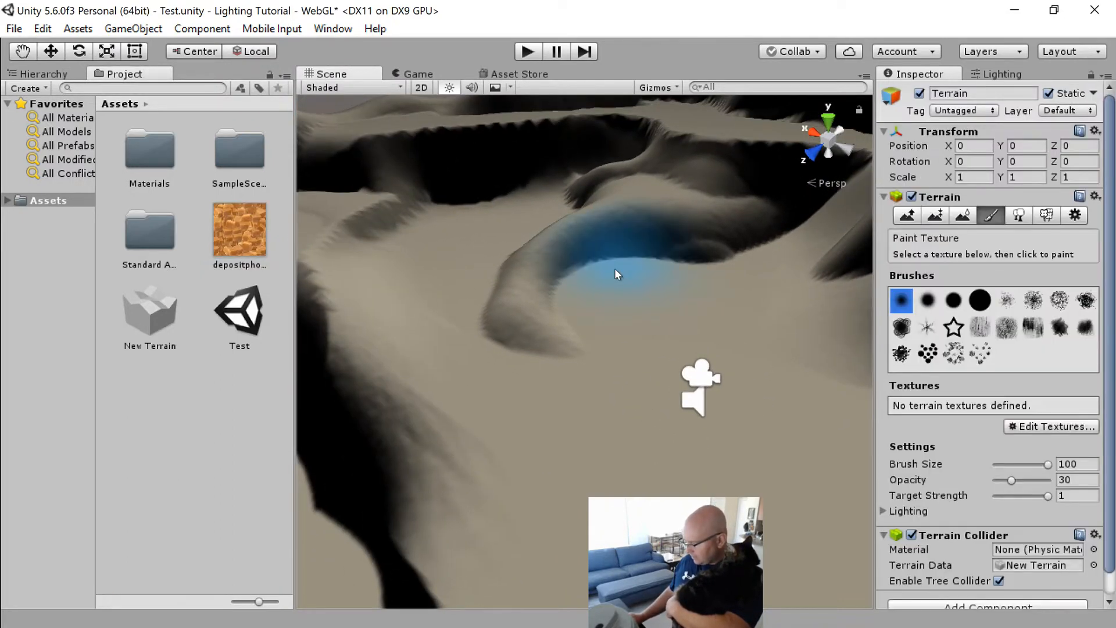
pyautogui.click(1032, 430)
pyautogui.click(1024, 435)
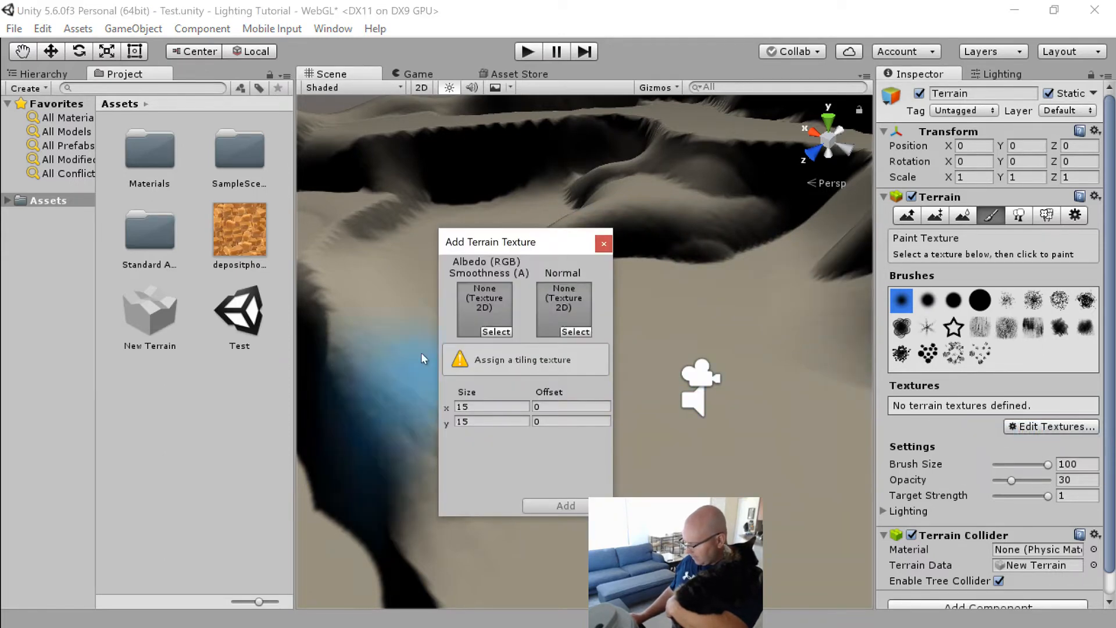
pyautogui.click(493, 314)
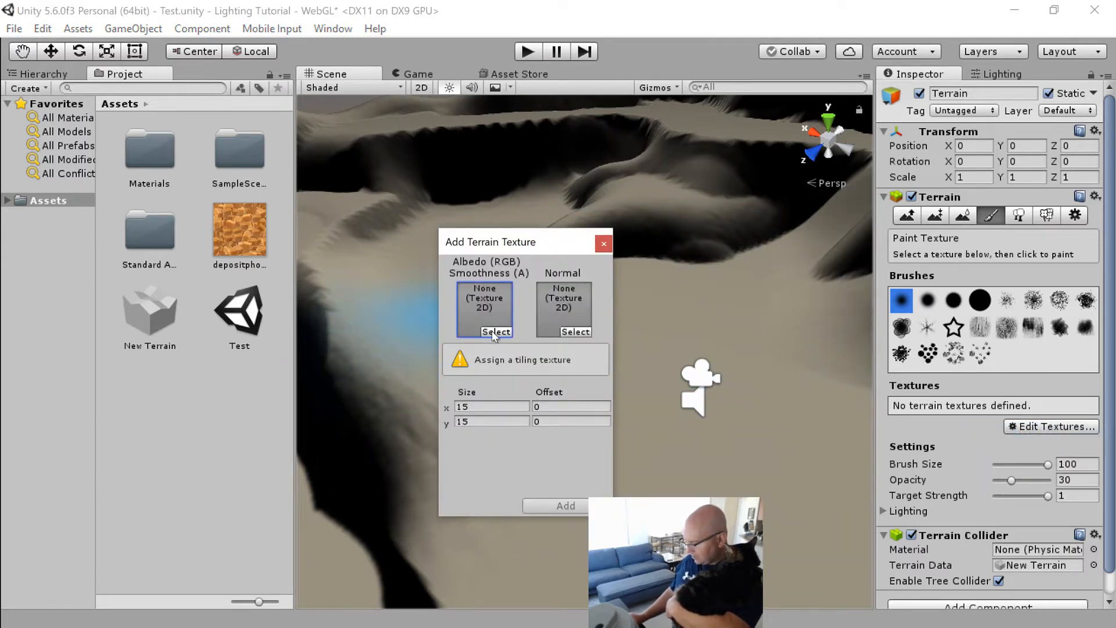
pyautogui.click(495, 332)
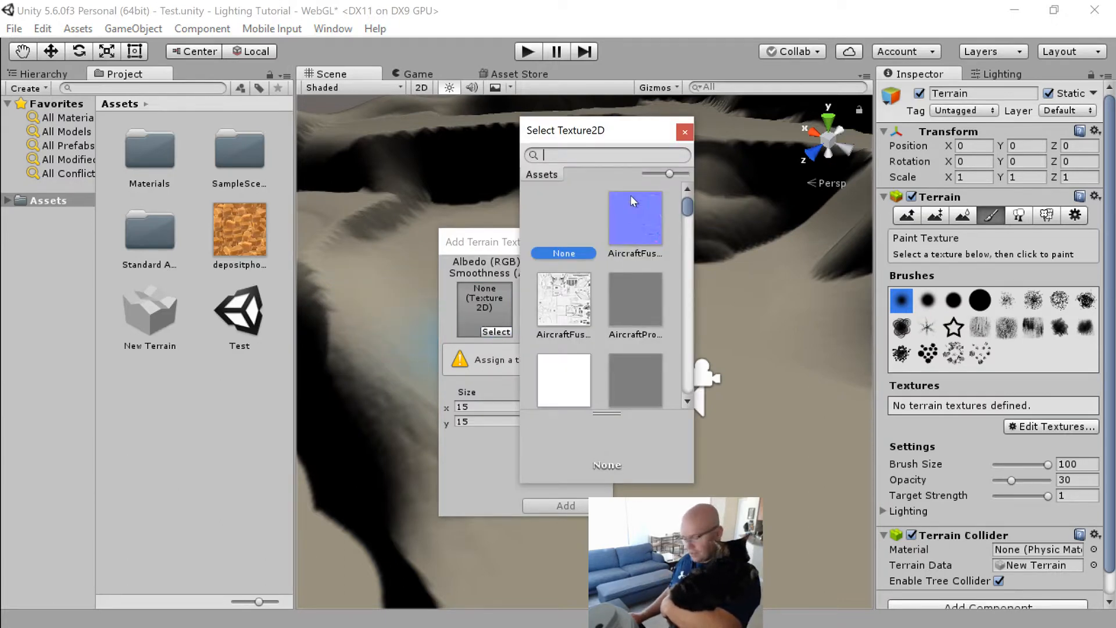
pyautogui.scroll(-3, 630, 291)
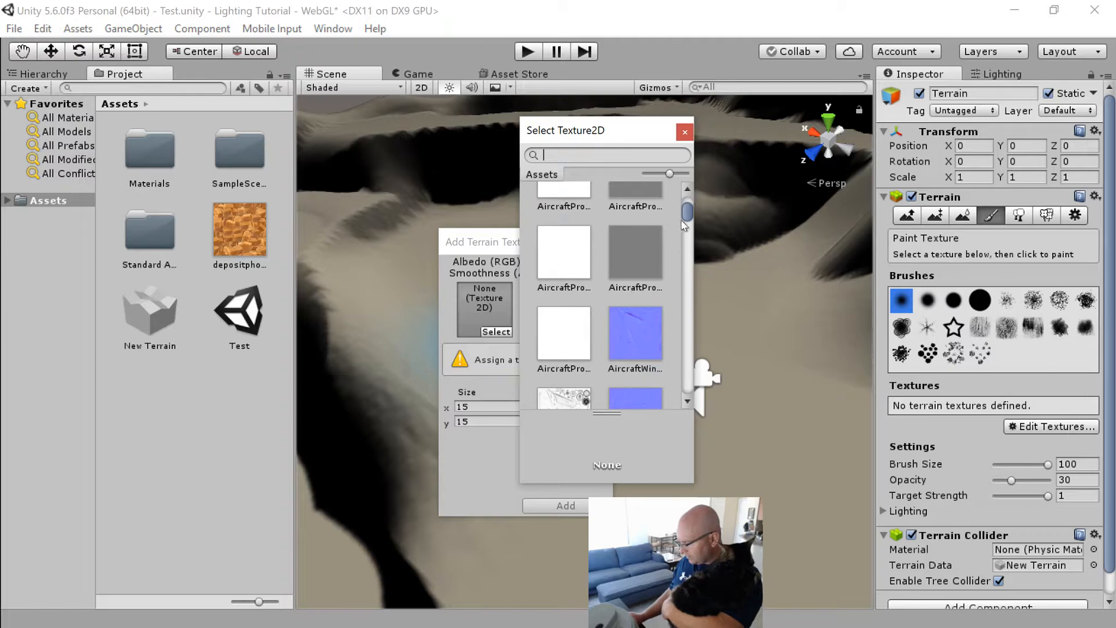
pyautogui.scroll(-1, 686, 224)
pyautogui.moveTo(686, 224); pyautogui.dragTo(982, 273)
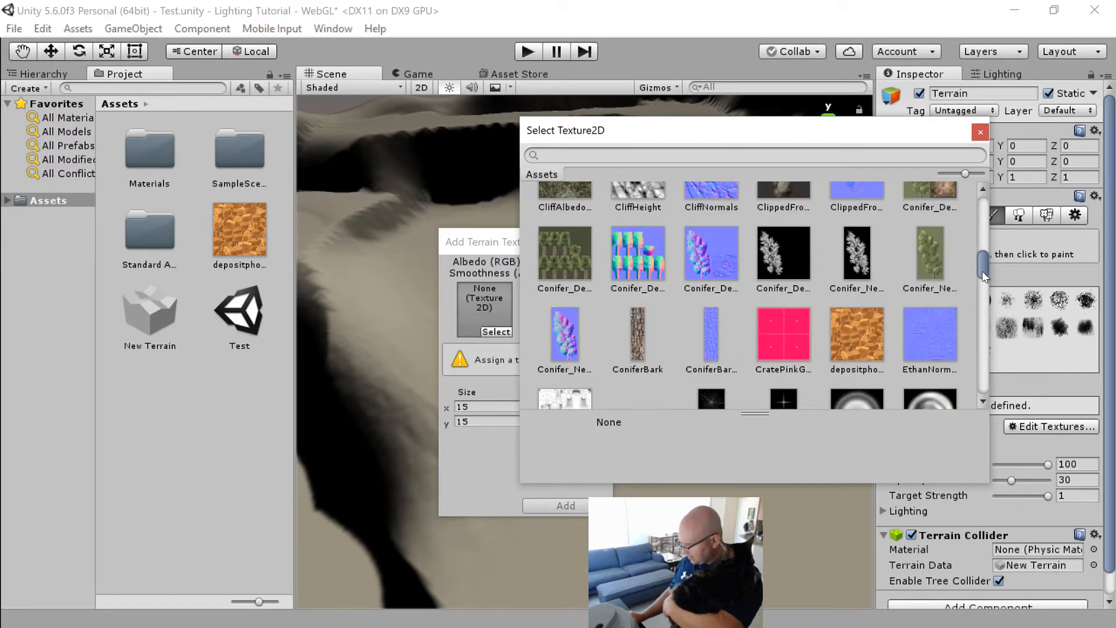
pyautogui.click(851, 343)
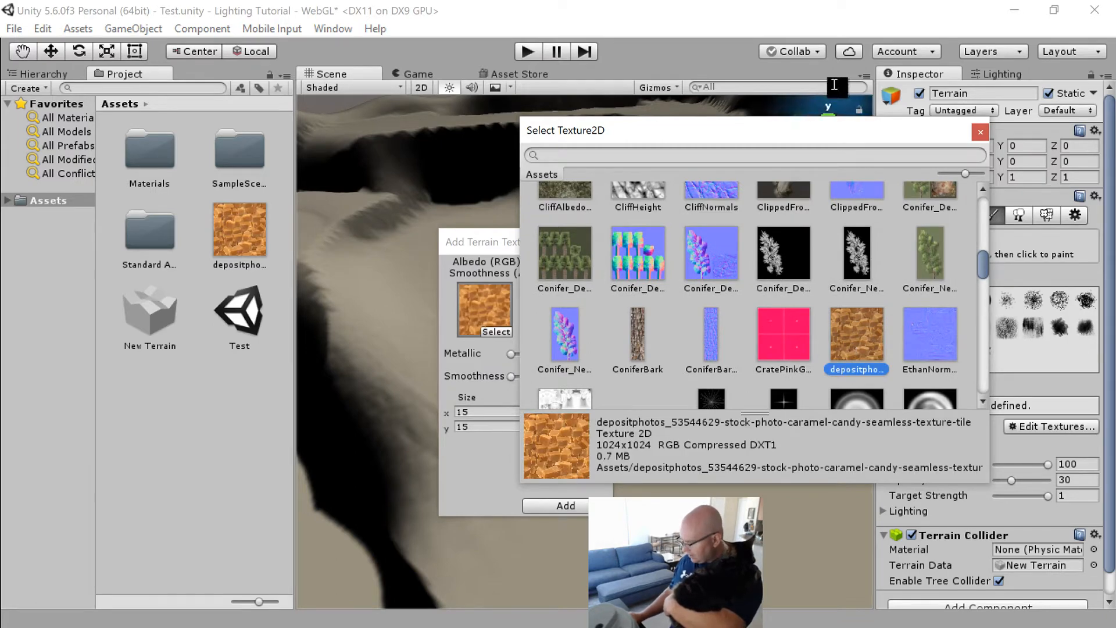
pyautogui.click(980, 133)
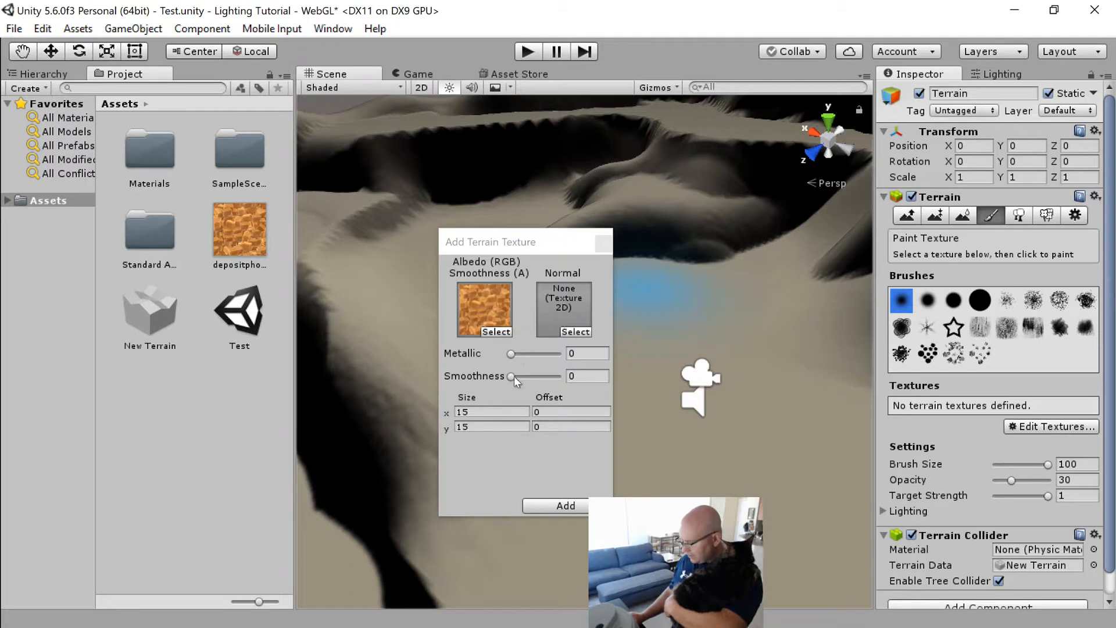
# Step: Set the new terrain texture's smoothness to 0.8 and add it to the terrain
pyautogui.moveTo(512, 376); pyautogui.dragTo(555, 376)
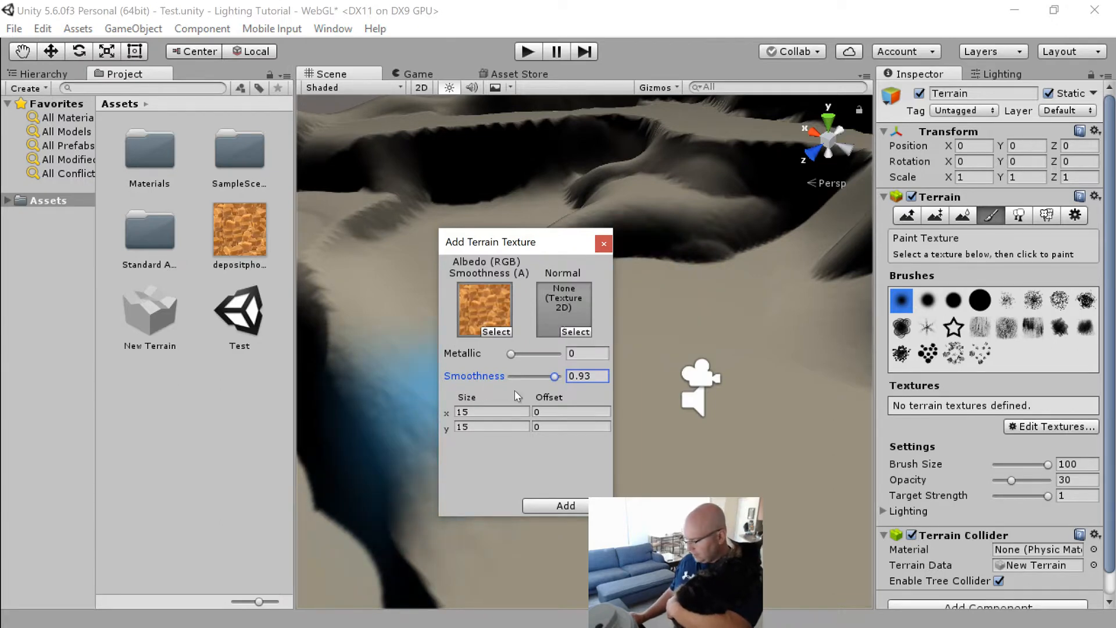
pyautogui.moveTo(556, 384); pyautogui.dragTo(549, 381)
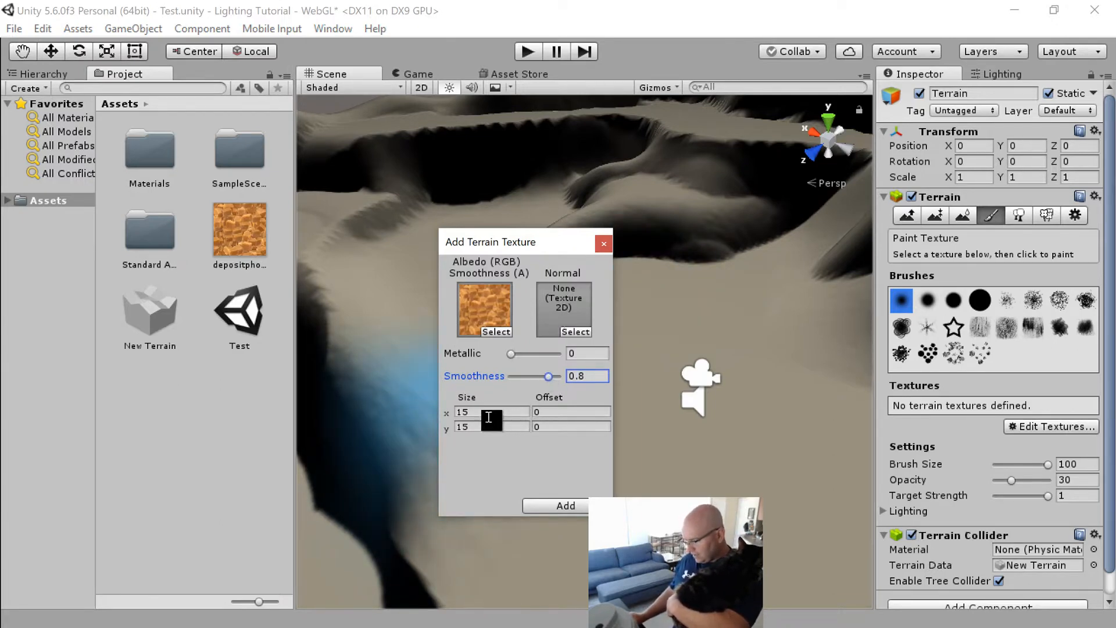
pyautogui.moveTo(529, 244); pyautogui.dragTo(582, 144)
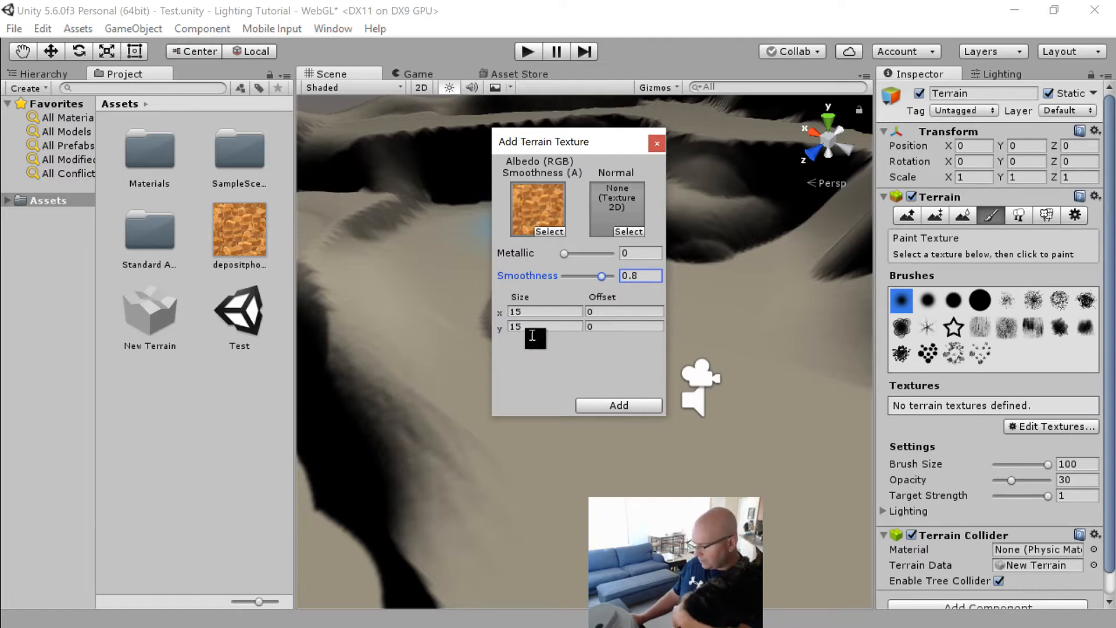
pyautogui.click(611, 405)
# Step: Examine the caramel-textured terrain in the scene and in a play test, and stop the game
pyautogui.moveTo(615, 402)
pyautogui.keyDown('alt'); pyautogui.mouseDown()
pyautogui.moveTo(551, 363)
pyautogui.moveTo(829, 372)
pyautogui.moveTo(306, 354)
pyautogui.moveTo(461, 366)
pyautogui.moveTo(633, 357)
pyautogui.mouseUp(); pyautogui.keyUp('alt')
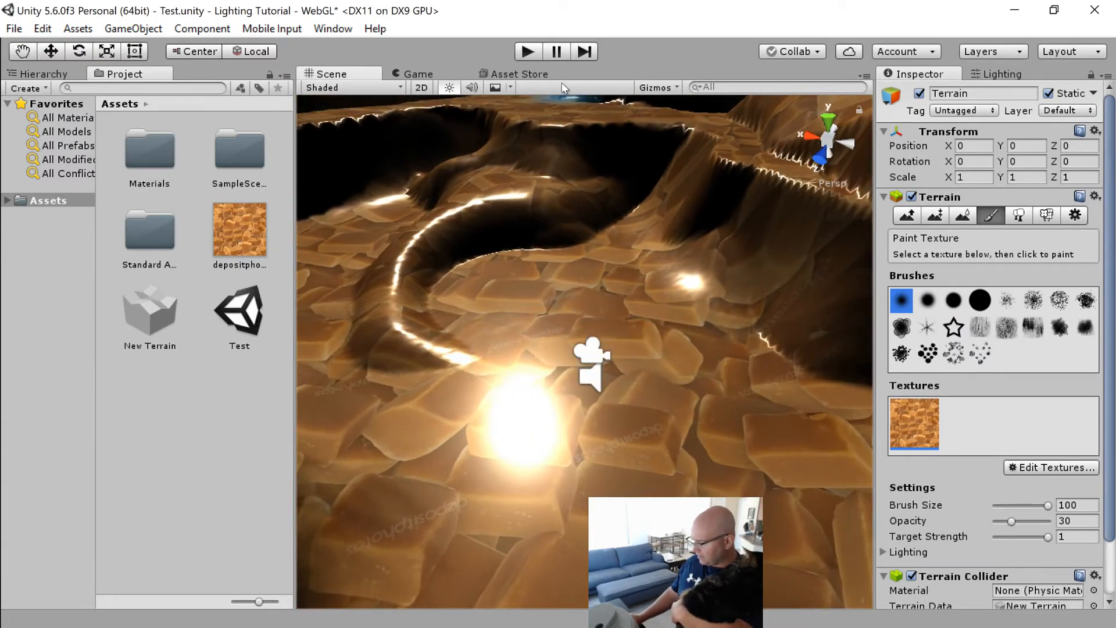
pyautogui.click(527, 52)
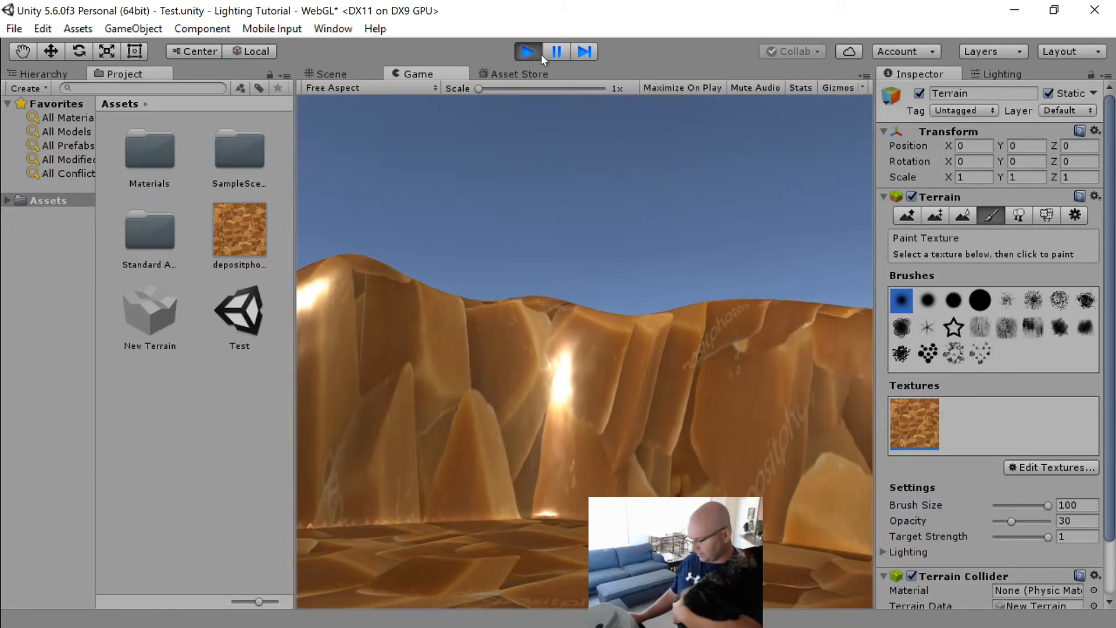
pyautogui.click(539, 54)
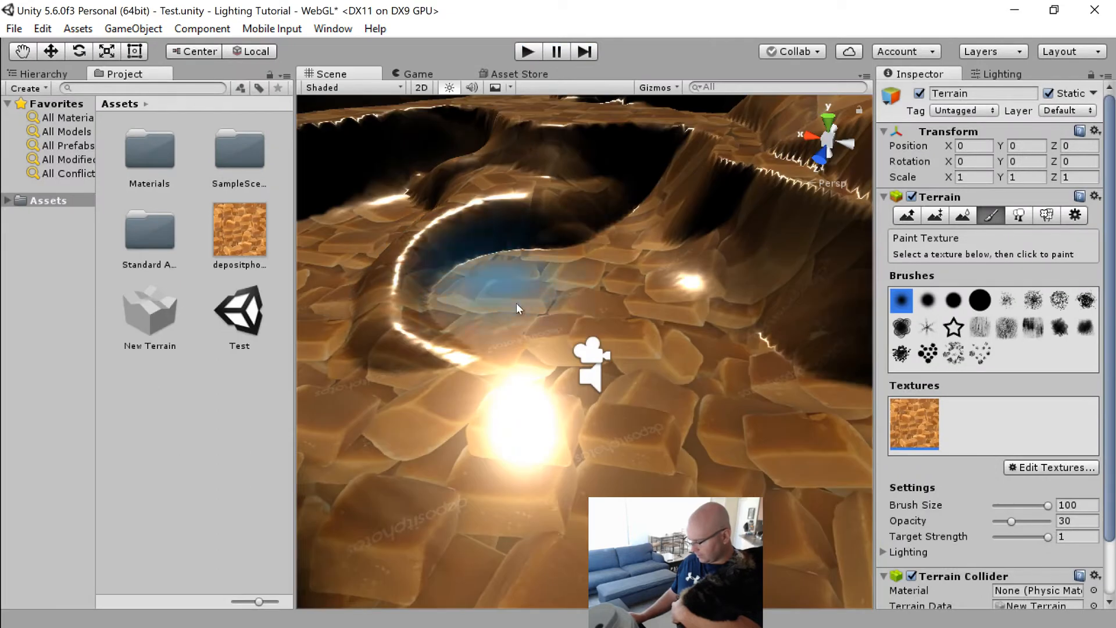
# Step: Edit the terrain's caramel texture to a tiling size of 5 in x and 5 in y, and apply it
pyautogui.click(243, 256)
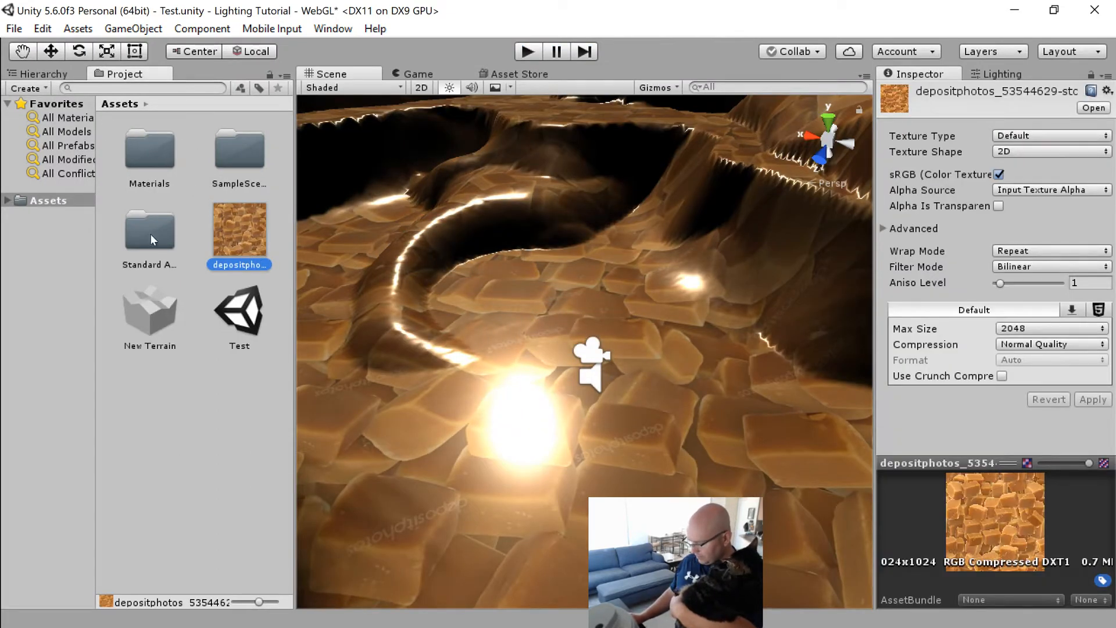
pyautogui.click(392, 366)
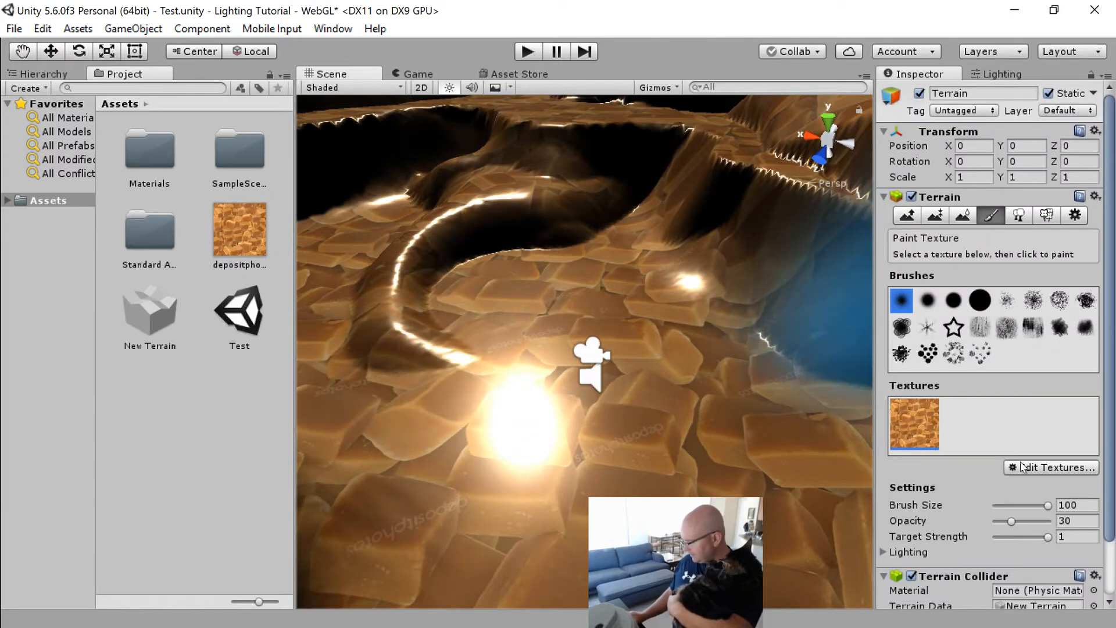
pyautogui.click(1039, 469)
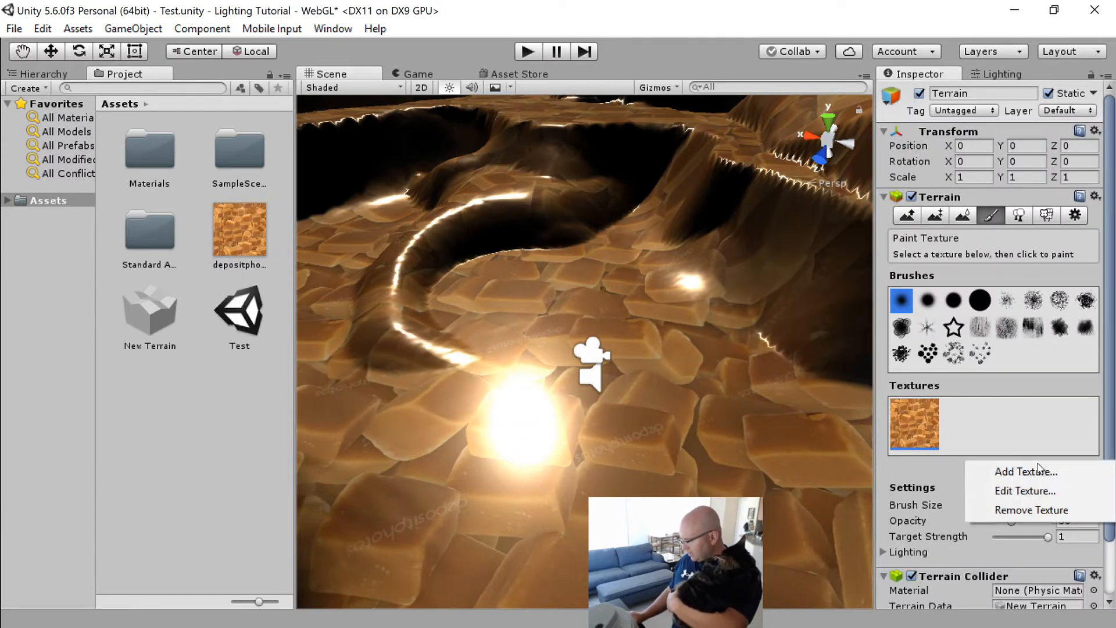
pyautogui.click(1027, 491)
pyautogui.click(501, 317)
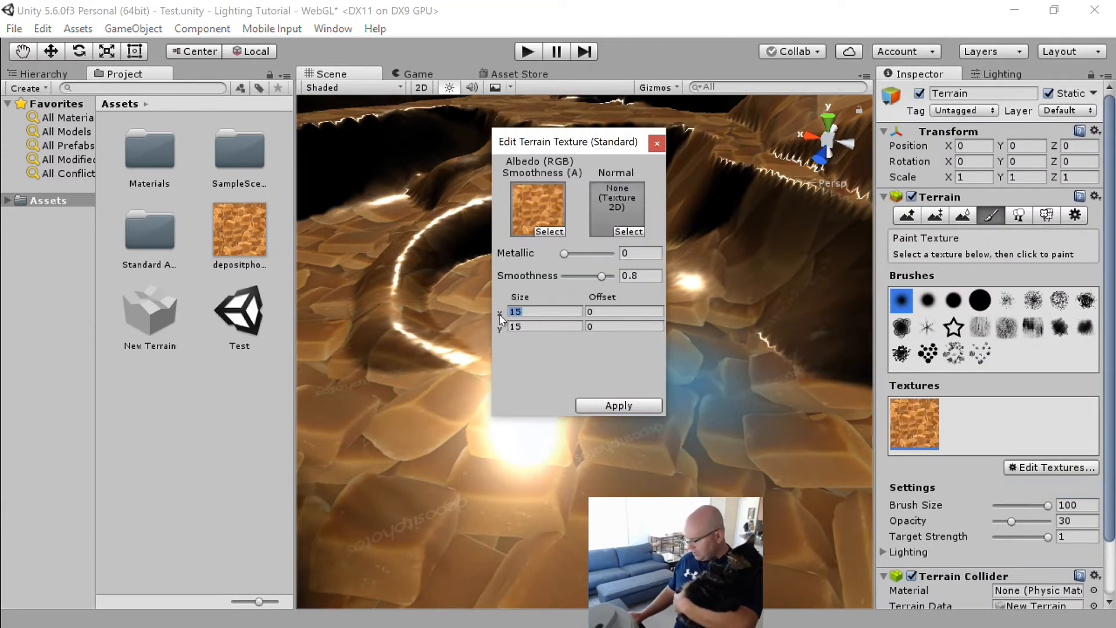
pyautogui.write('5')
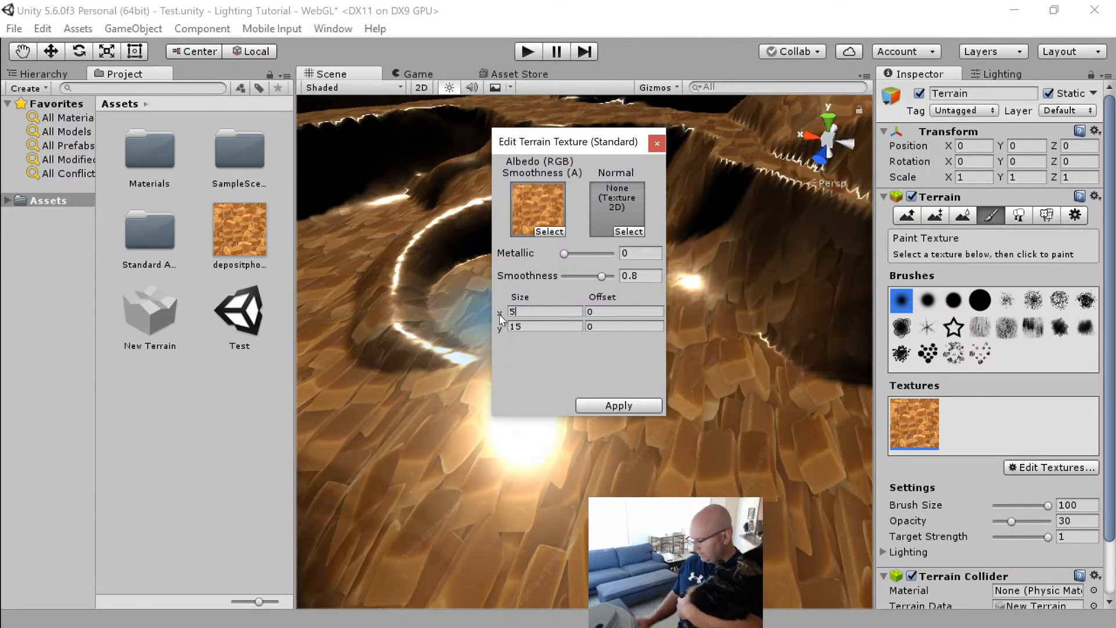
pyautogui.click(531, 325)
pyautogui.write('5')
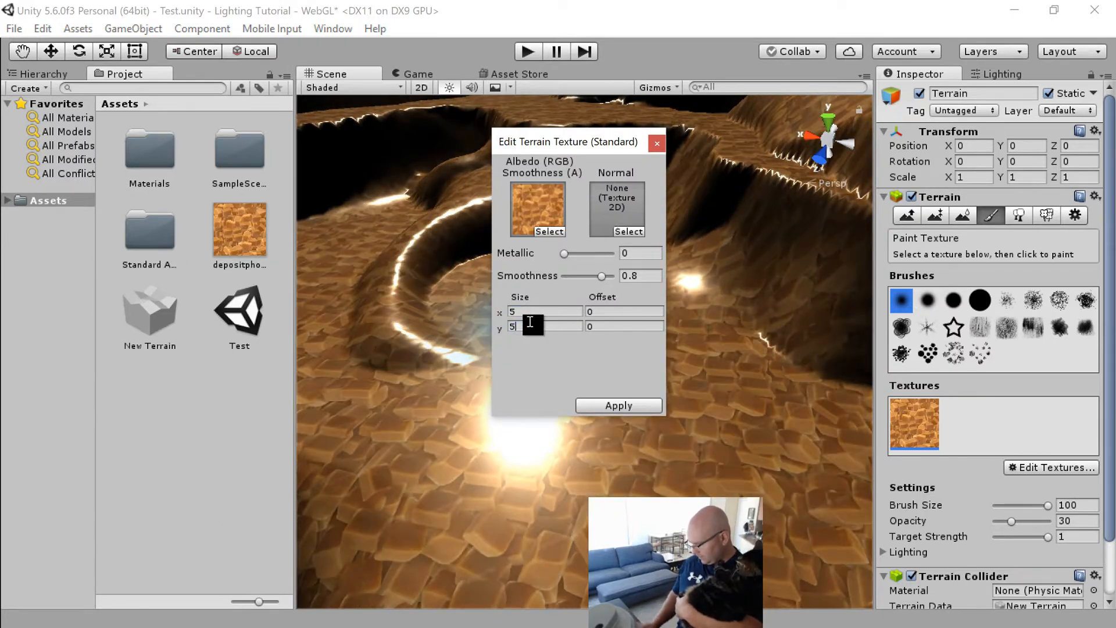
pyautogui.click(611, 405)
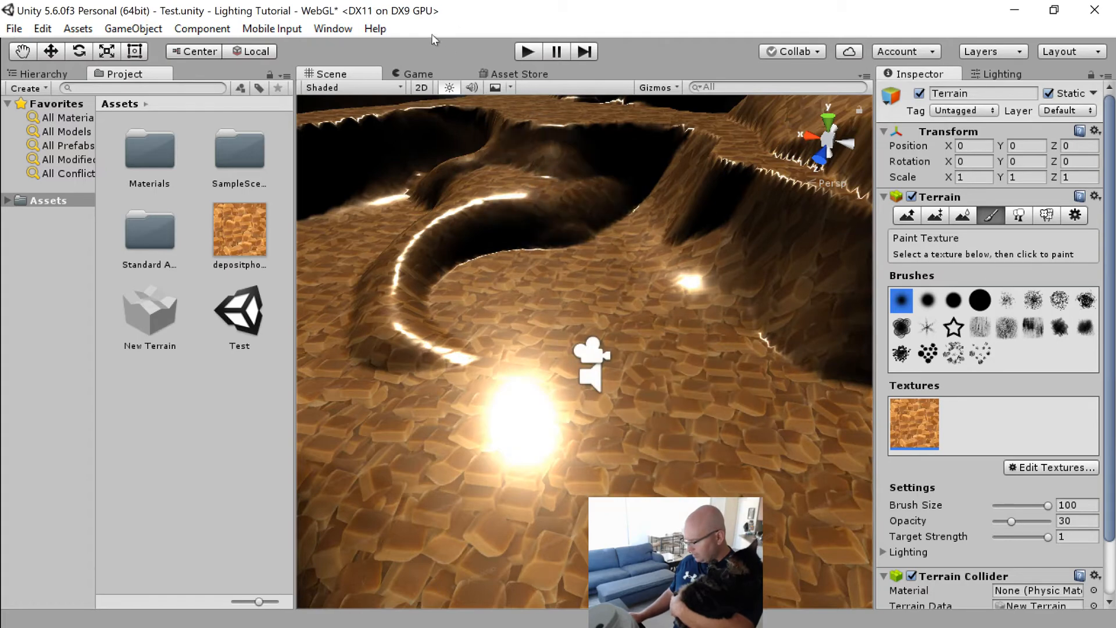
# Step: Play-test the terrain to examine the retiled caramel texture from the player's view, and stop the game
pyautogui.click(527, 51)
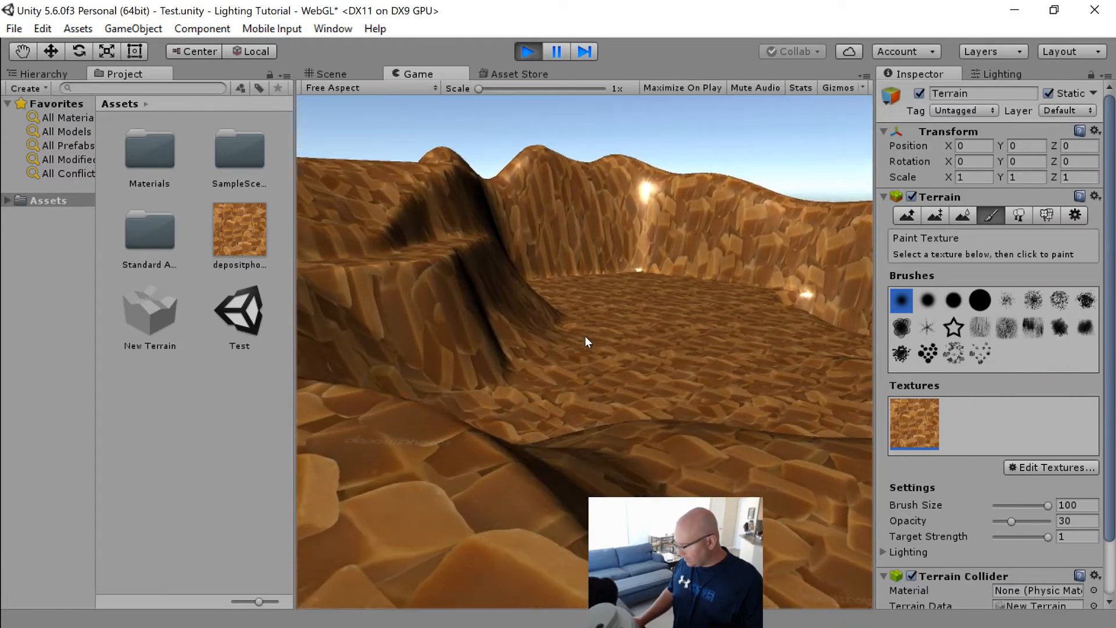
pyautogui.press('w')
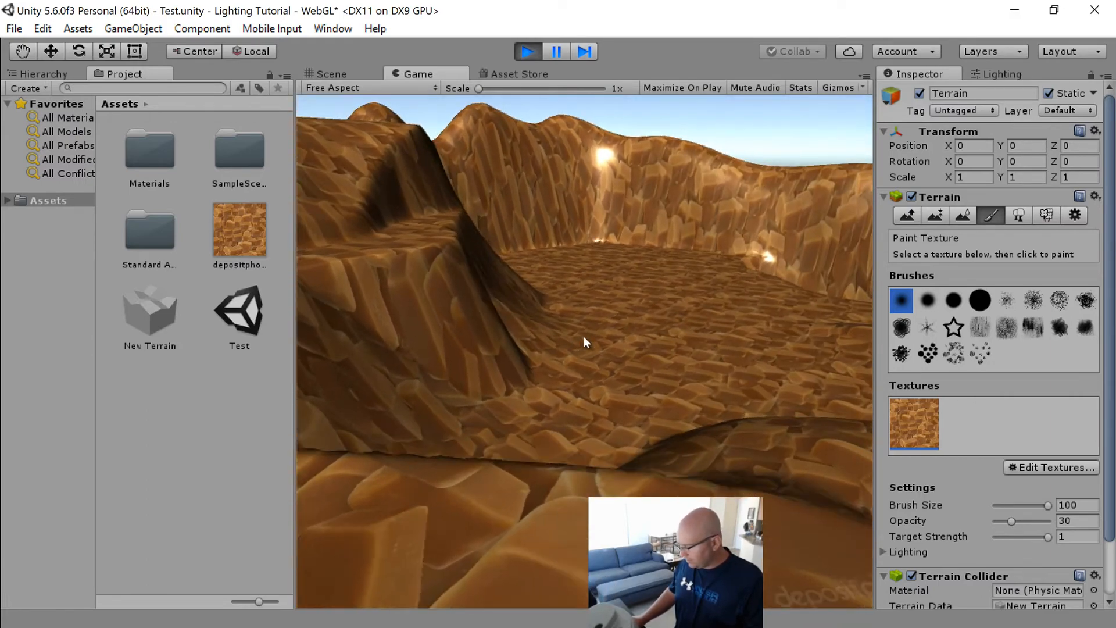
pyautogui.press('w')
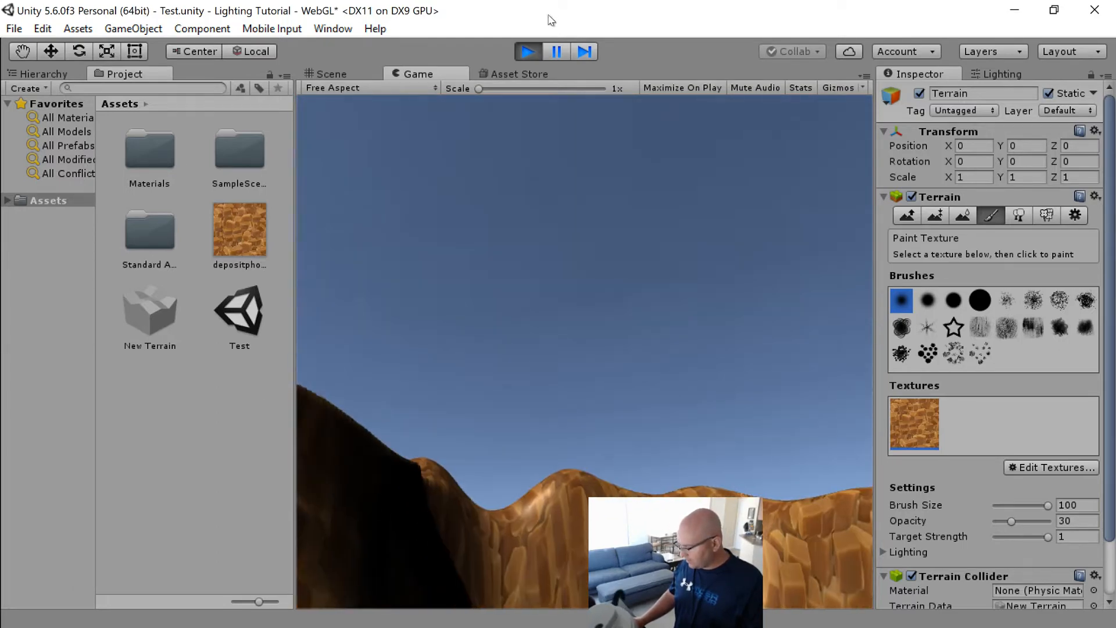
pyautogui.click(528, 51)
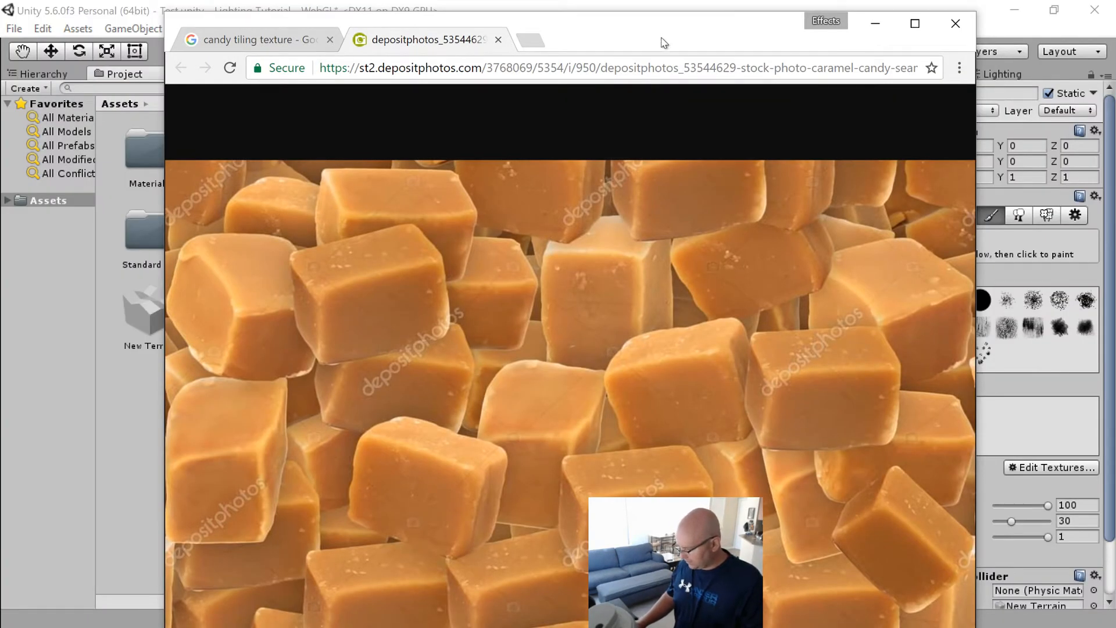
# Step: Switch to the browser's candy tiling texture results and compare related images, ending on the filterforge.com "Caramel (Texture)" preview
pyautogui.click(499, 39)
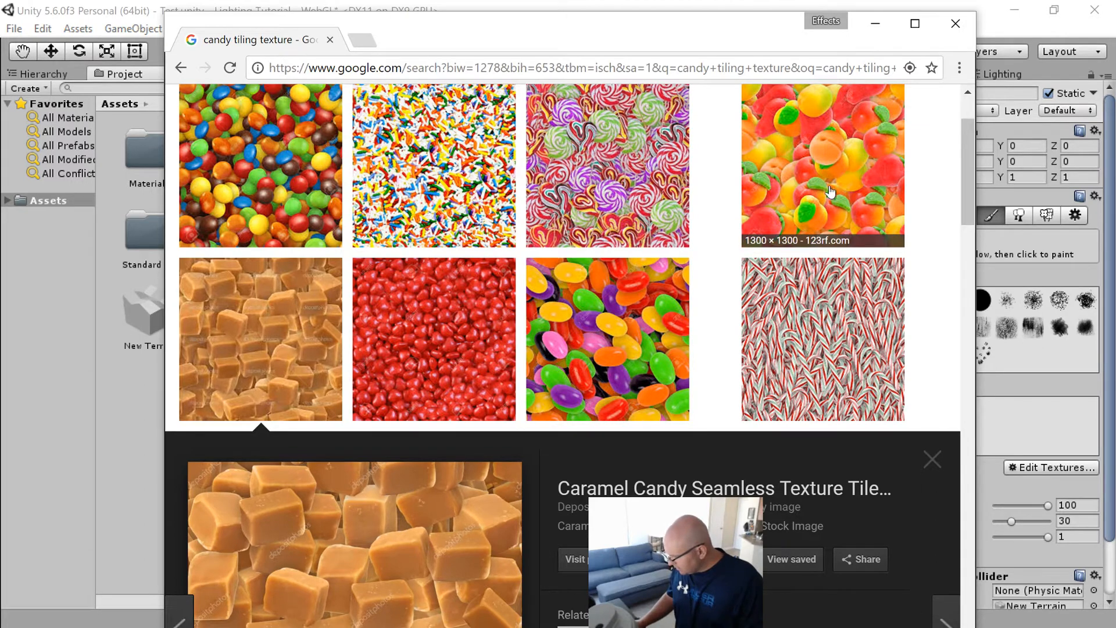
pyautogui.scroll(-6, 738, 340)
pyautogui.scroll(3, 759, 327)
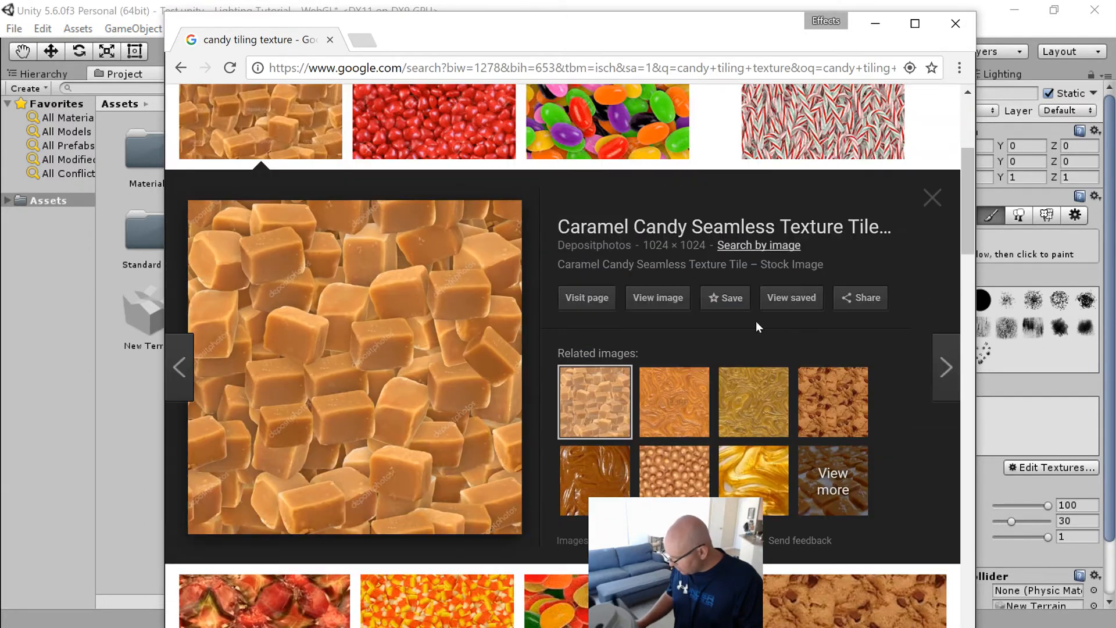
pyautogui.click(605, 481)
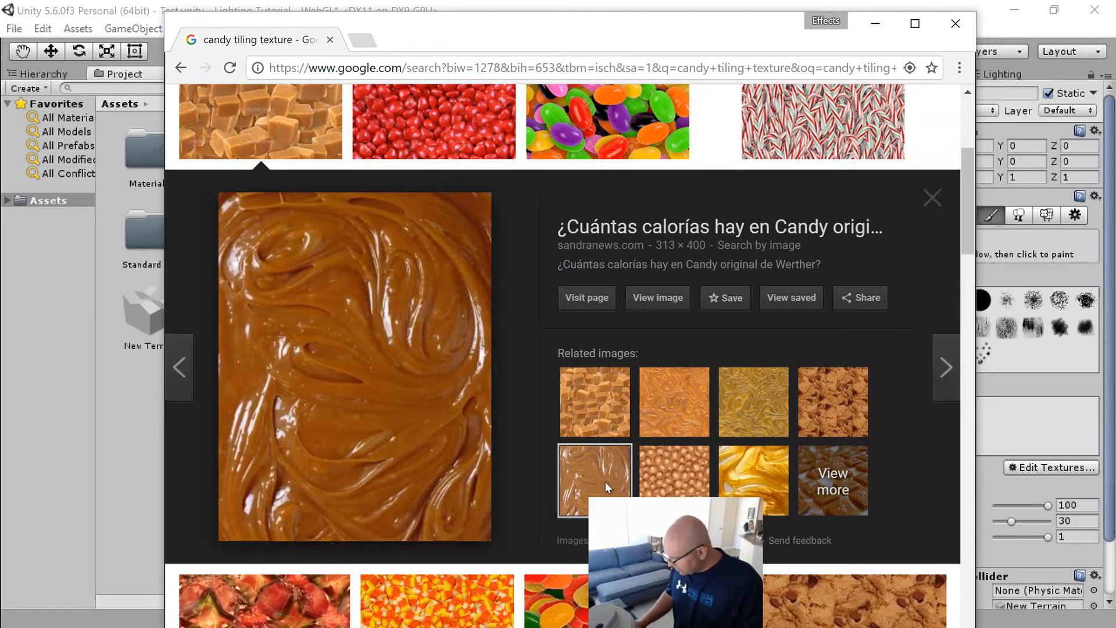
pyautogui.click(837, 410)
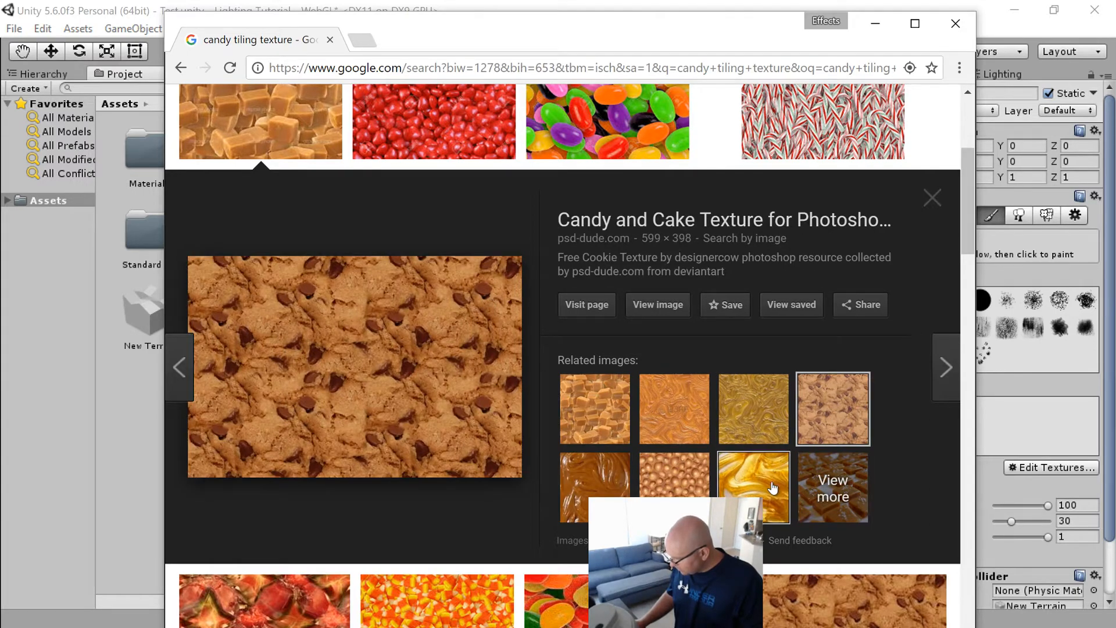
pyautogui.click(753, 406)
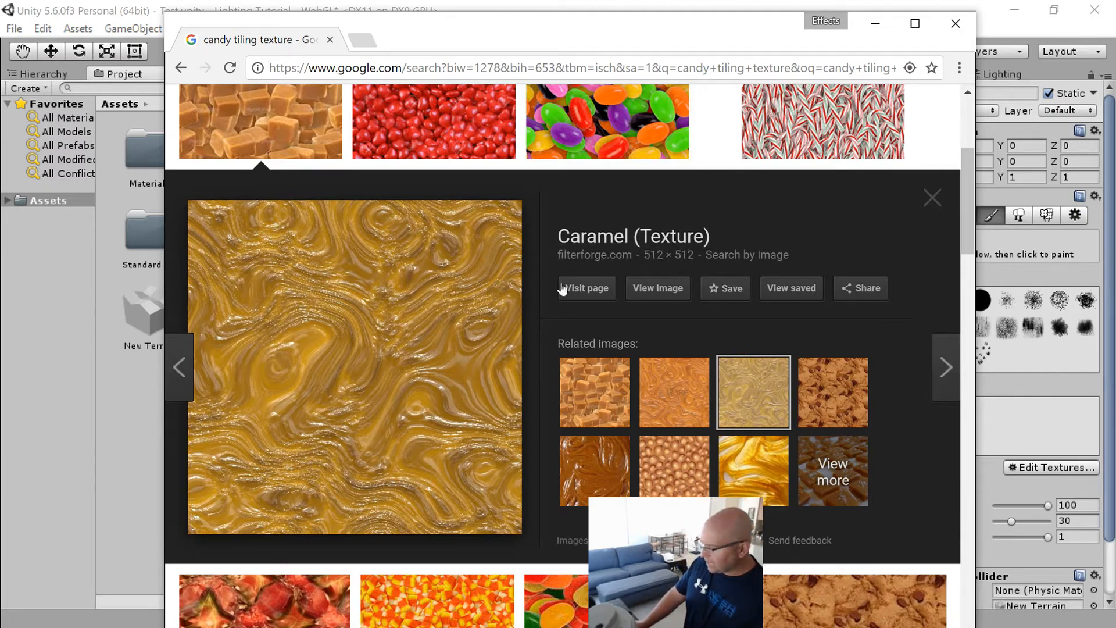
# Step: Open the filterforge.com caramel image 2229.jpg at full size, import it into the project's Assets, and close the browser
pyautogui.click(659, 292)
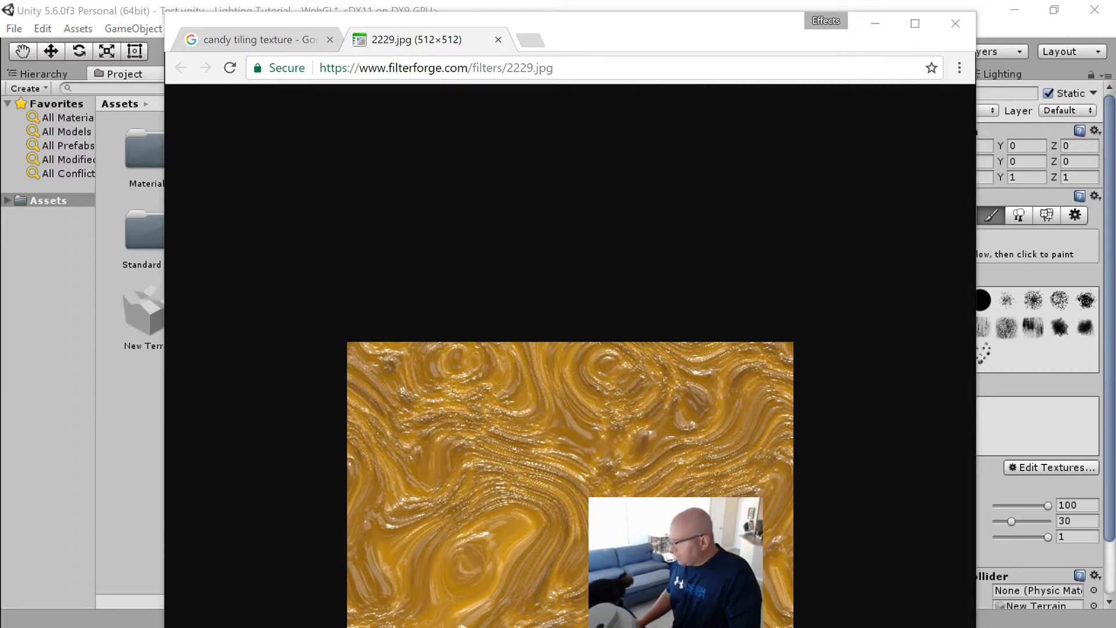
pyautogui.click(498, 40)
pyautogui.click(955, 23)
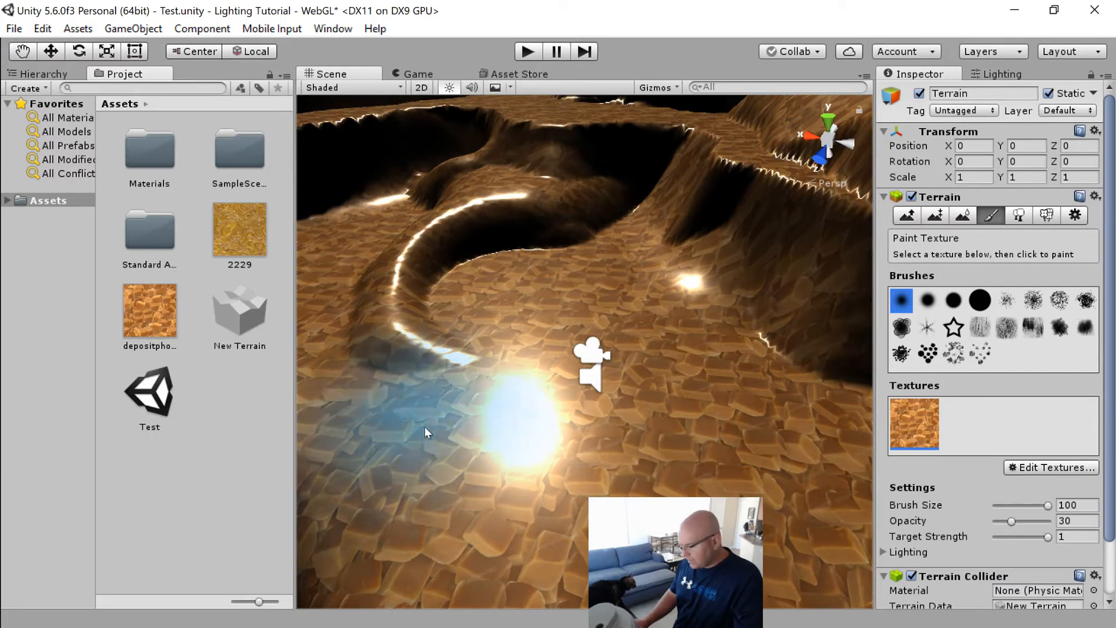
# Step: Begin adding a second texture to the terrain, with the 2229 image as its albedo
pyautogui.click(1044, 470)
pyautogui.click(1033, 476)
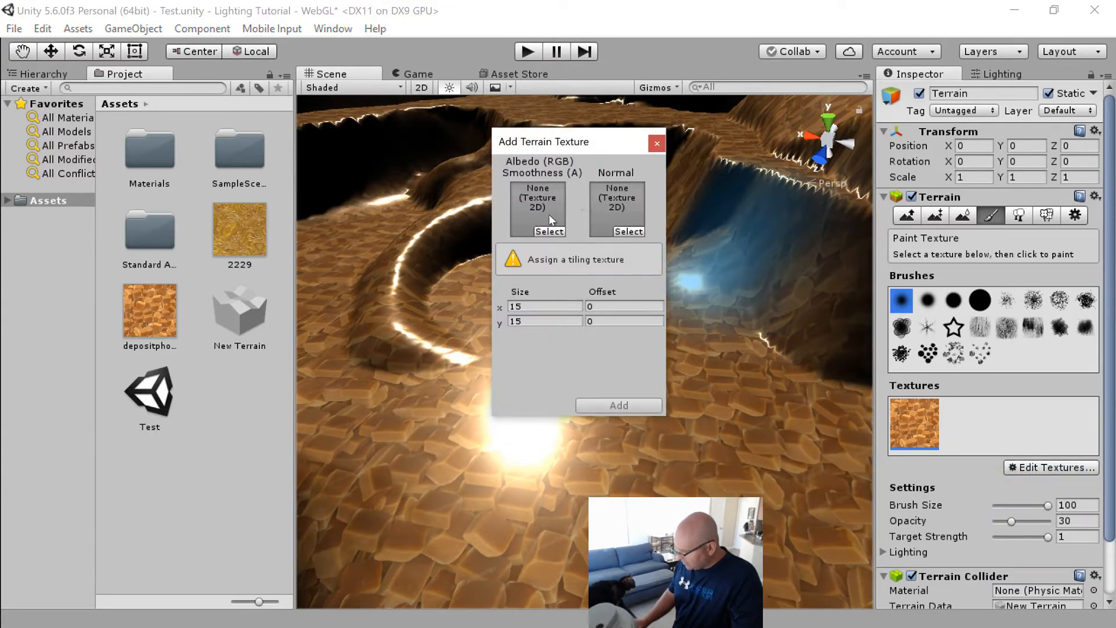
pyautogui.click(552, 231)
pyautogui.click(645, 218)
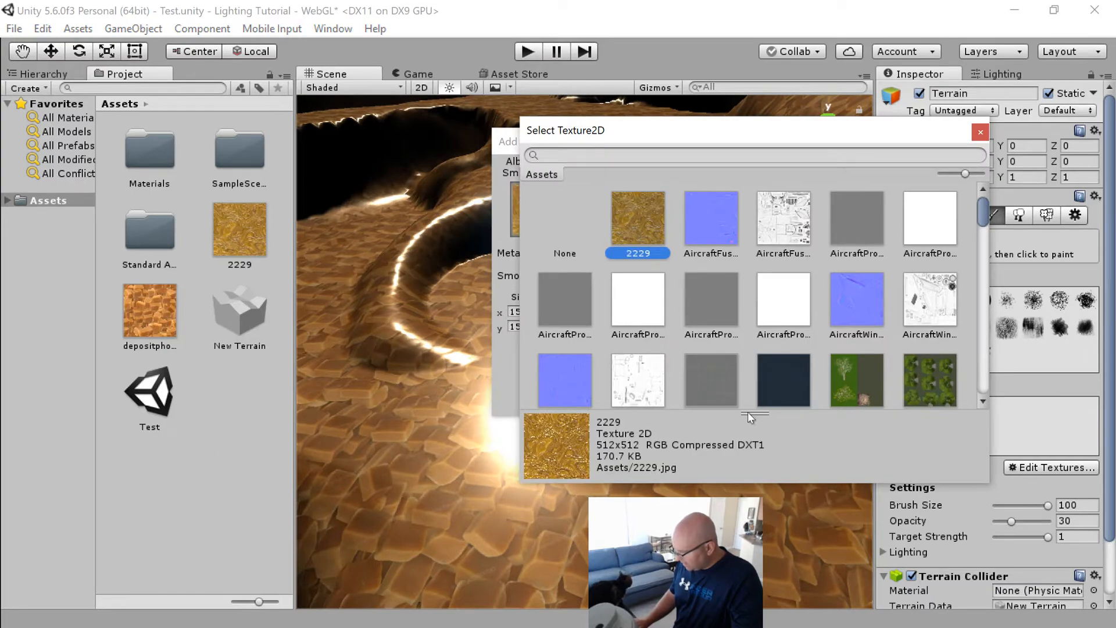
pyautogui.click(980, 132)
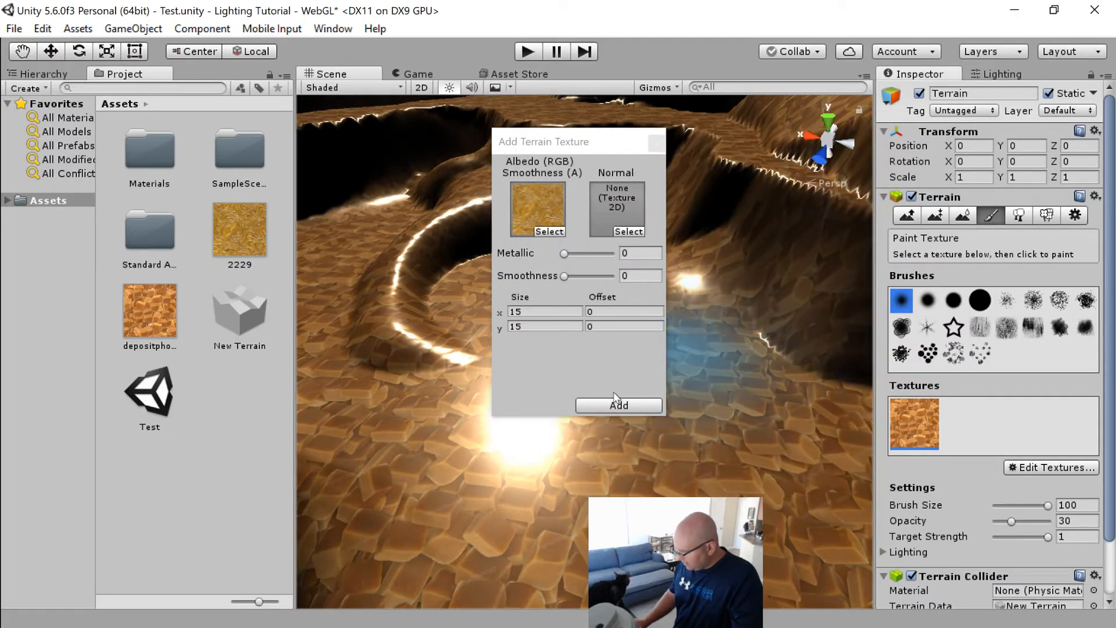
# Step: Set the new terrain texture's tiling size to 2 in x and 2 in y, and add it
pyautogui.click(540, 312)
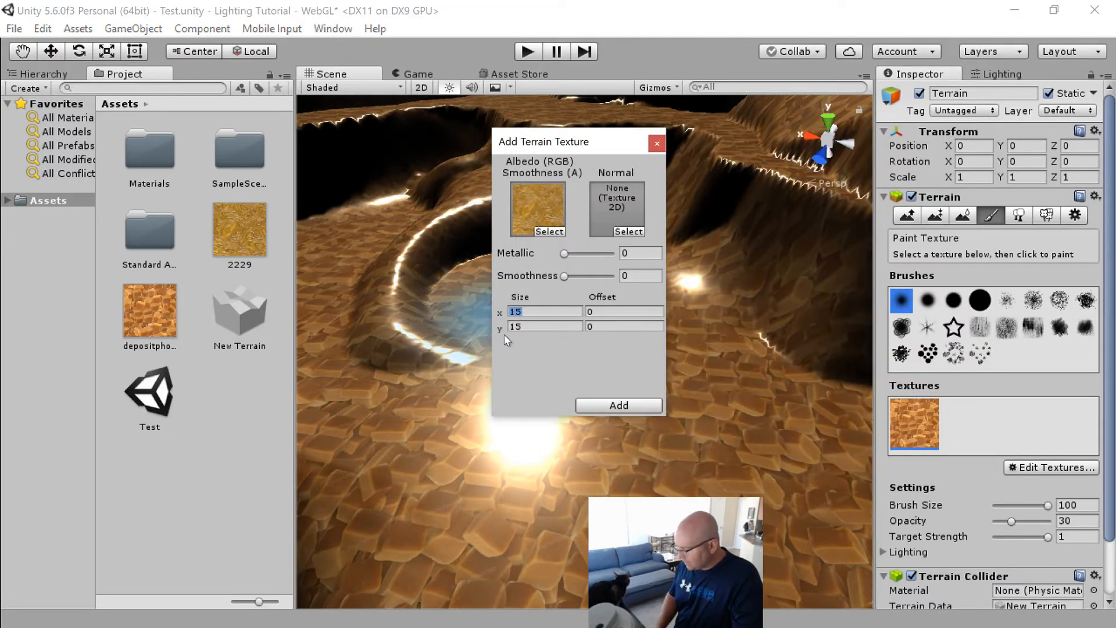
pyautogui.write('2')
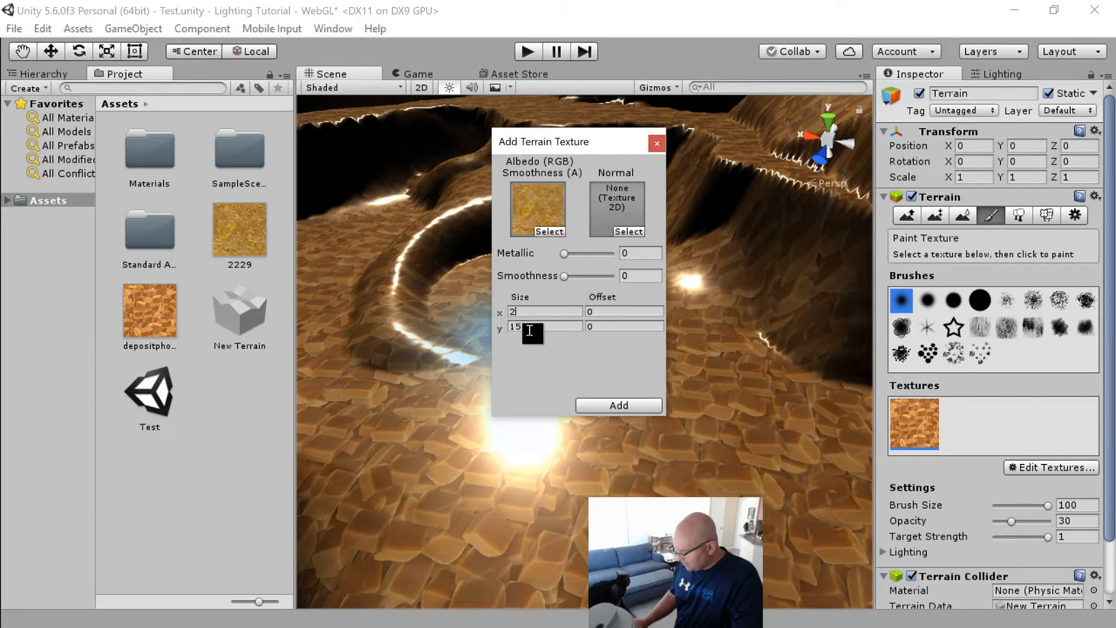
pyautogui.press('Tab')
pyautogui.write('2')
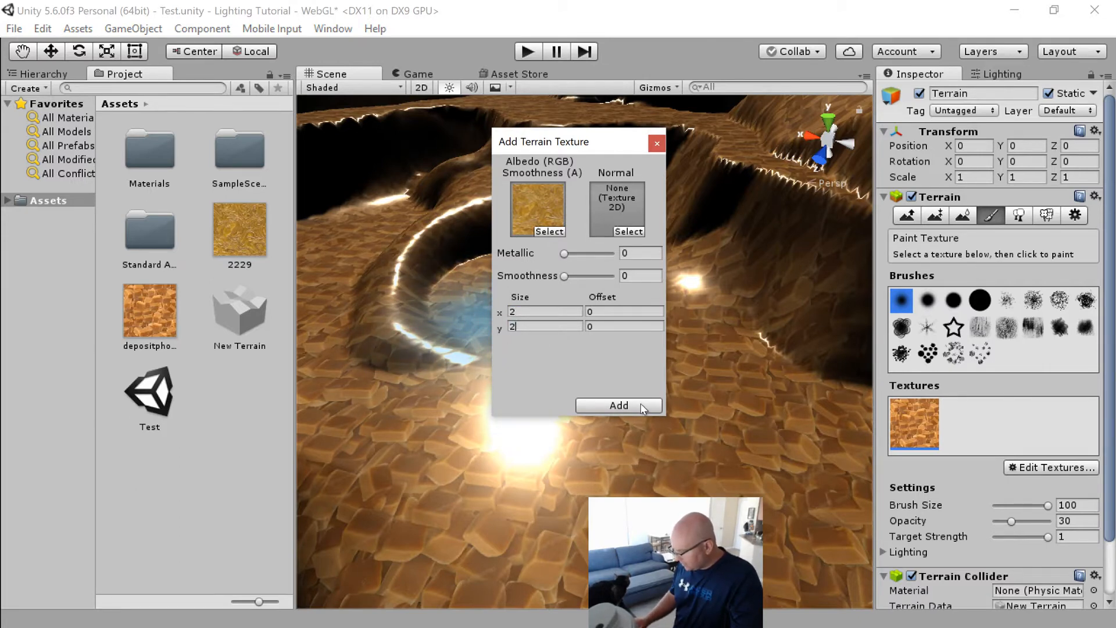
pyautogui.click(618, 405)
# Step: Select the golden 2229 texture as the one to paint onto the terrain
pyautogui.click(976, 440)
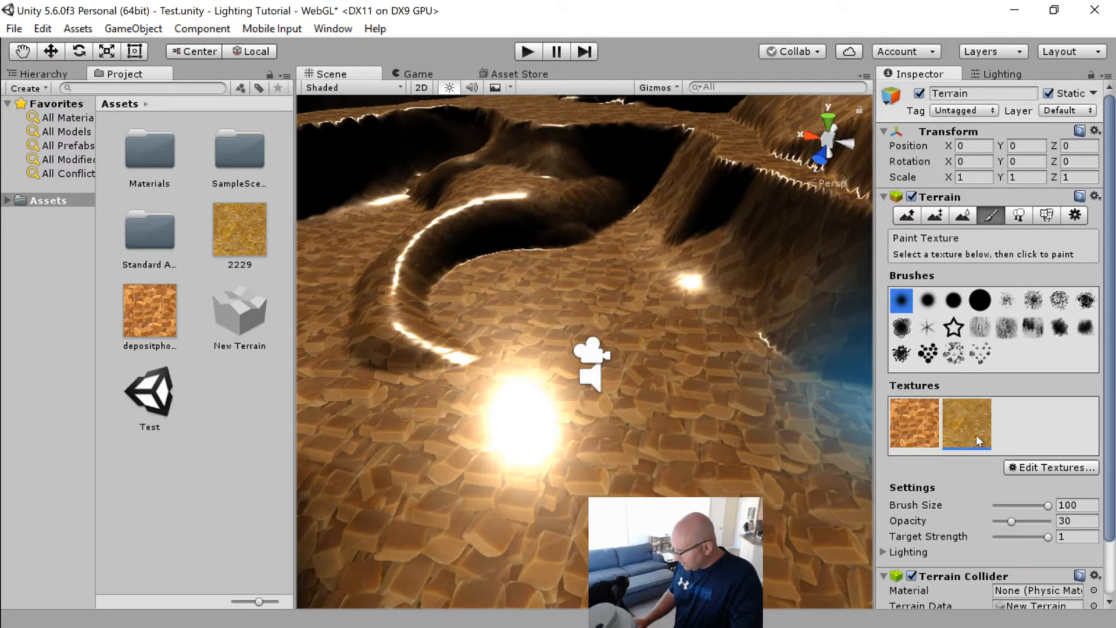
pyautogui.click(921, 431)
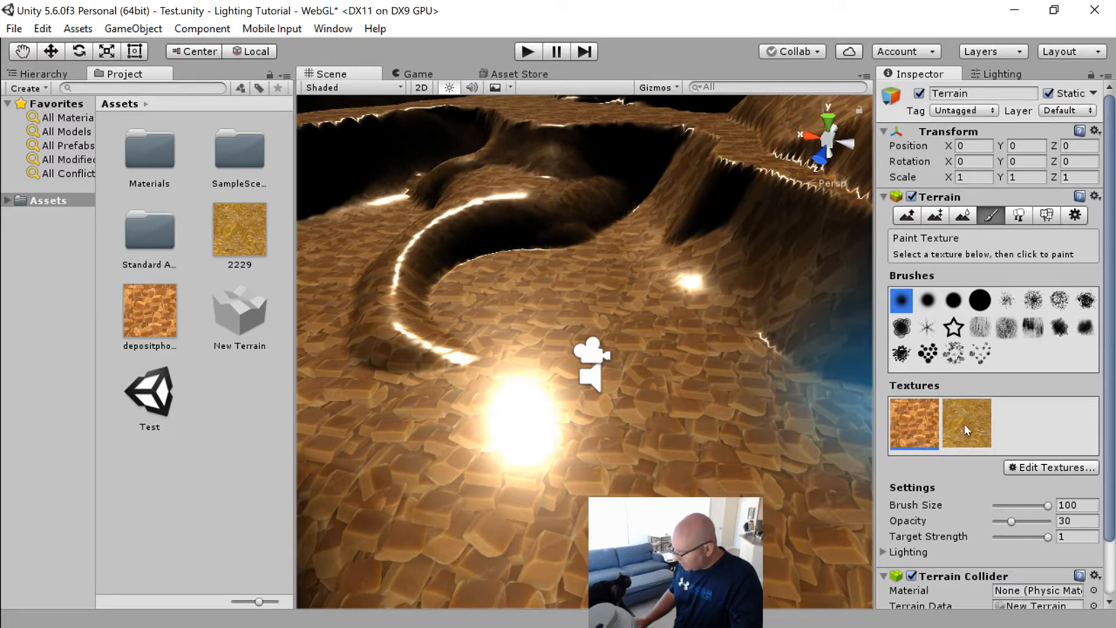
pyautogui.click(960, 429)
pyautogui.keyDown('alt'); pyautogui.moveTo(606, 347); pyautogui.dragTo(663, 347); pyautogui.keyUp('alt')
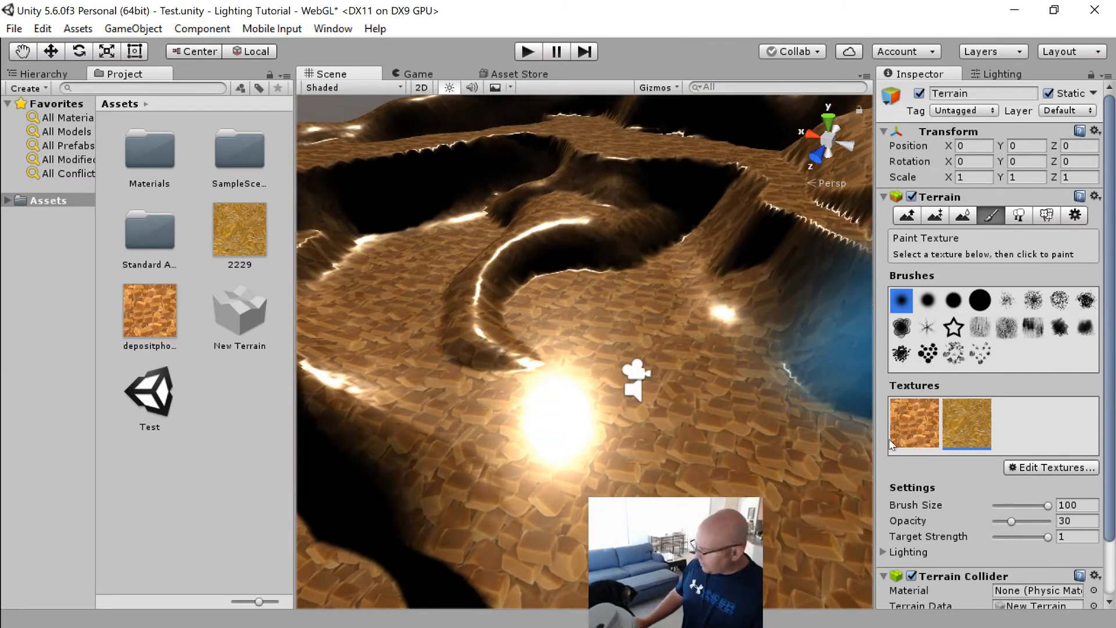
pyautogui.click(912, 440)
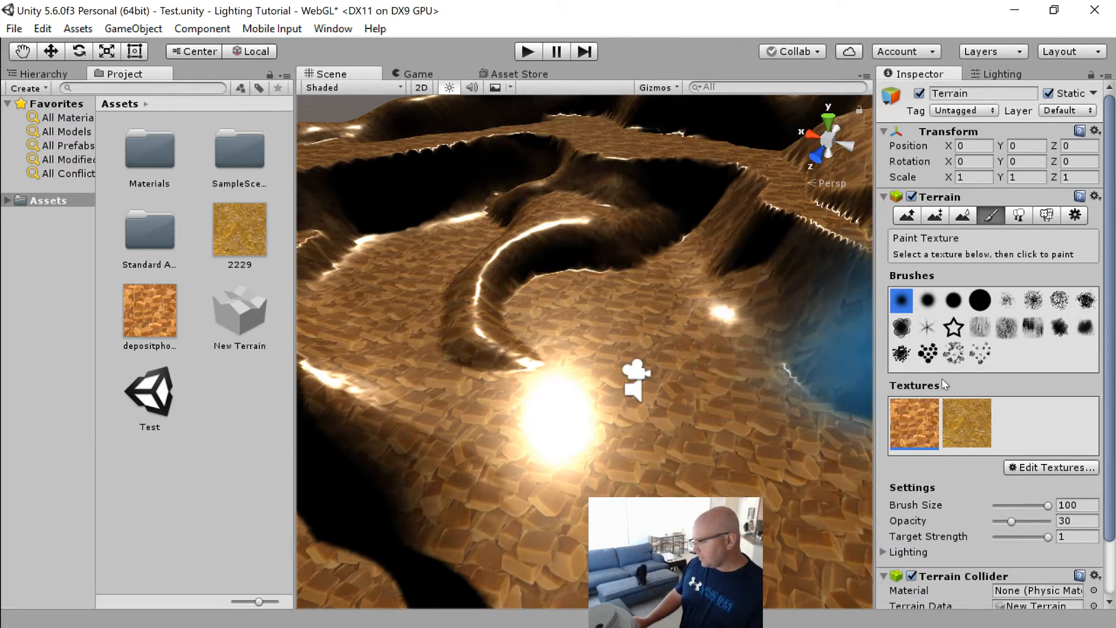
pyautogui.click(968, 420)
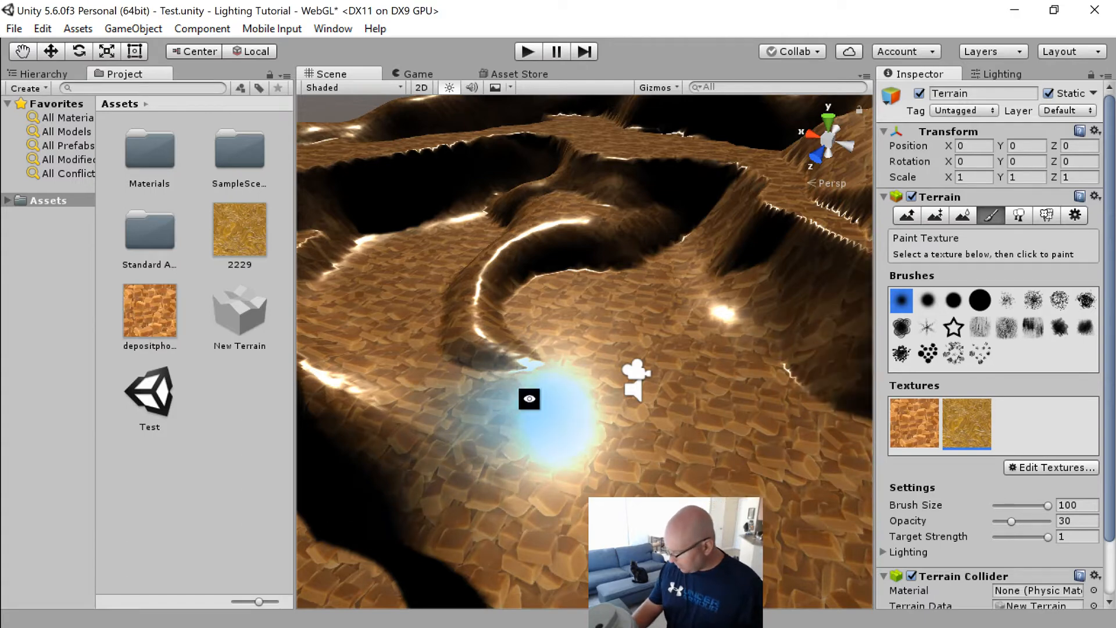
# Step: Try painting the golden texture over the side hollow and its wall at brush size 100, and undo it
pyautogui.moveTo(528, 399)
pyautogui.keyDown('alt'); pyautogui.mouseDown()
pyautogui.moveTo(337, 435)
pyautogui.moveTo(446, 439)
pyautogui.moveTo(449, 393)
pyautogui.moveTo(440, 426)
pyautogui.moveTo(454, 402)
pyautogui.moveTo(465, 410)
pyautogui.mouseUp(); pyautogui.keyUp('alt')
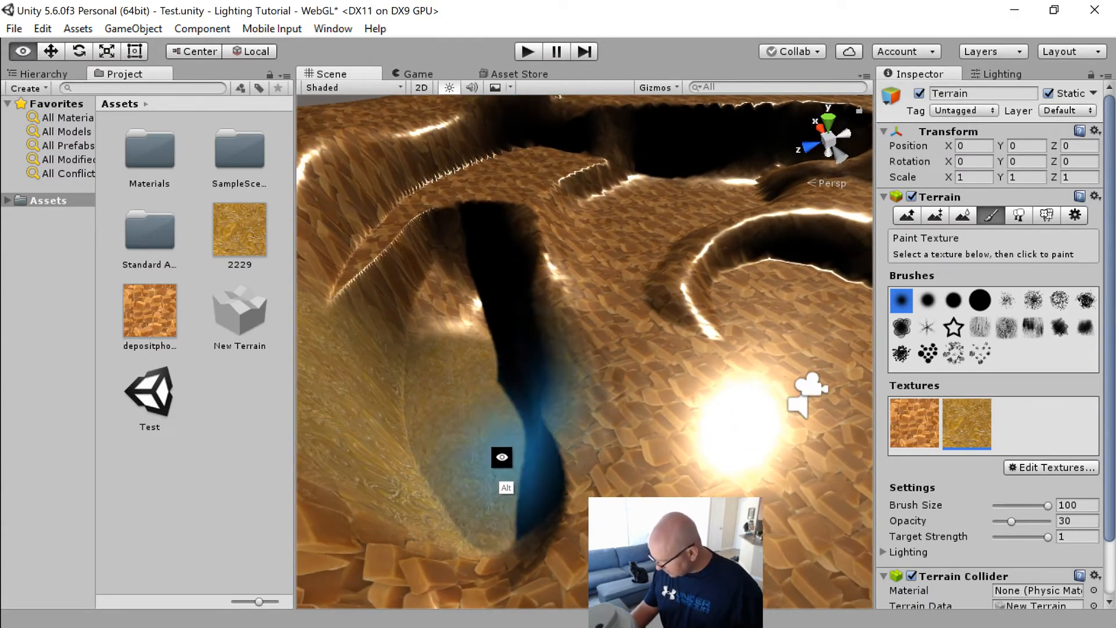
pyautogui.keyDown('alt'); pyautogui.moveTo(501, 458); pyautogui.dragTo(628, 460); pyautogui.keyUp('alt')
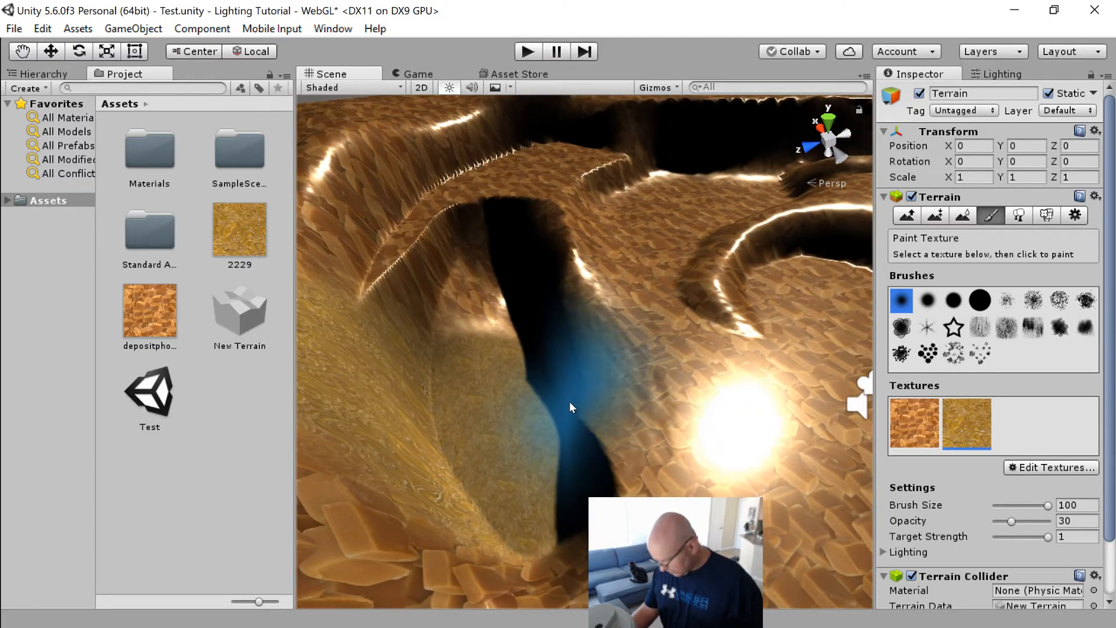
pyautogui.hotkey('ctrl', 'z')
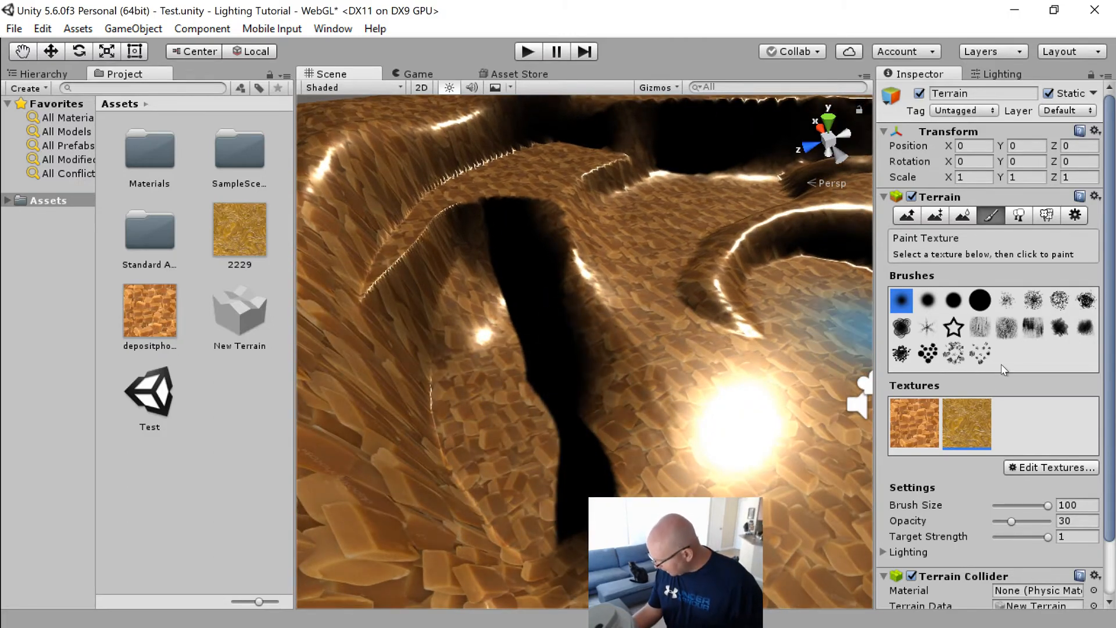
# Step: Set the brush size to 41 and paint the golden texture over the side hollow and onto the adjoining basin floor
pyautogui.click(1017, 505)
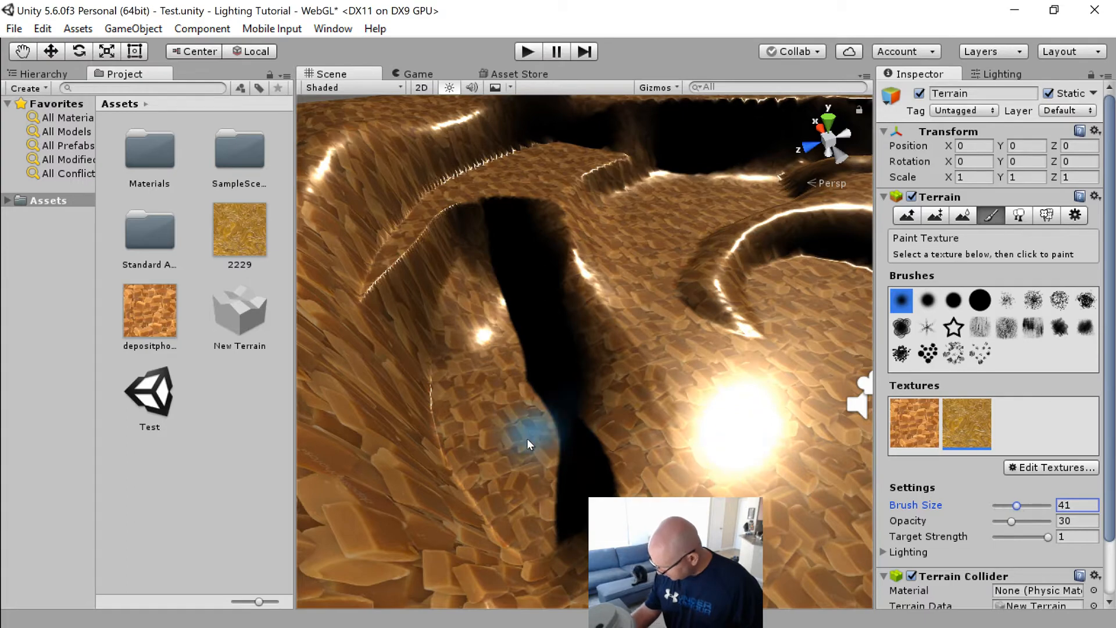
pyautogui.moveTo(481, 400)
pyautogui.mouseDown()
pyautogui.moveTo(490, 429)
pyautogui.moveTo(474, 311)
pyautogui.mouseUp()
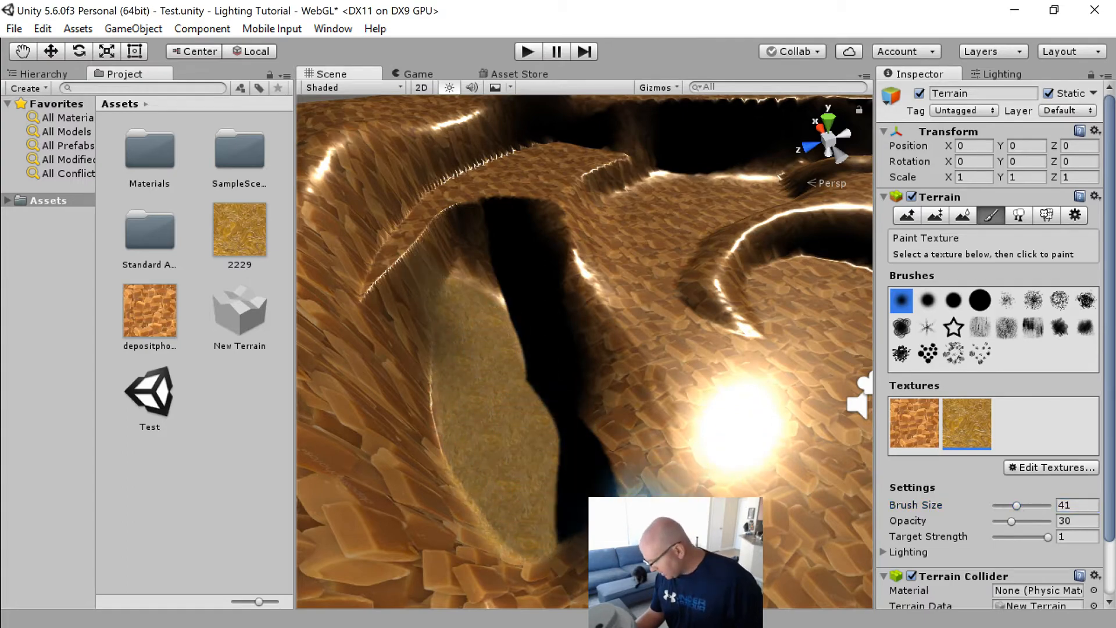
pyautogui.moveTo(597, 455)
pyautogui.keyDown('alt'); pyautogui.mouseDown()
pyautogui.moveTo(721, 324)
pyautogui.moveTo(698, 418)
pyautogui.moveTo(724, 448)
pyautogui.moveTo(711, 460)
pyautogui.moveTo(585, 457)
pyautogui.moveTo(644, 470)
pyautogui.moveTo(576, 422)
pyautogui.moveTo(750, 489)
pyautogui.moveTo(716, 442)
pyautogui.moveTo(740, 346)
pyautogui.mouseUp(); pyautogui.keyUp('alt')
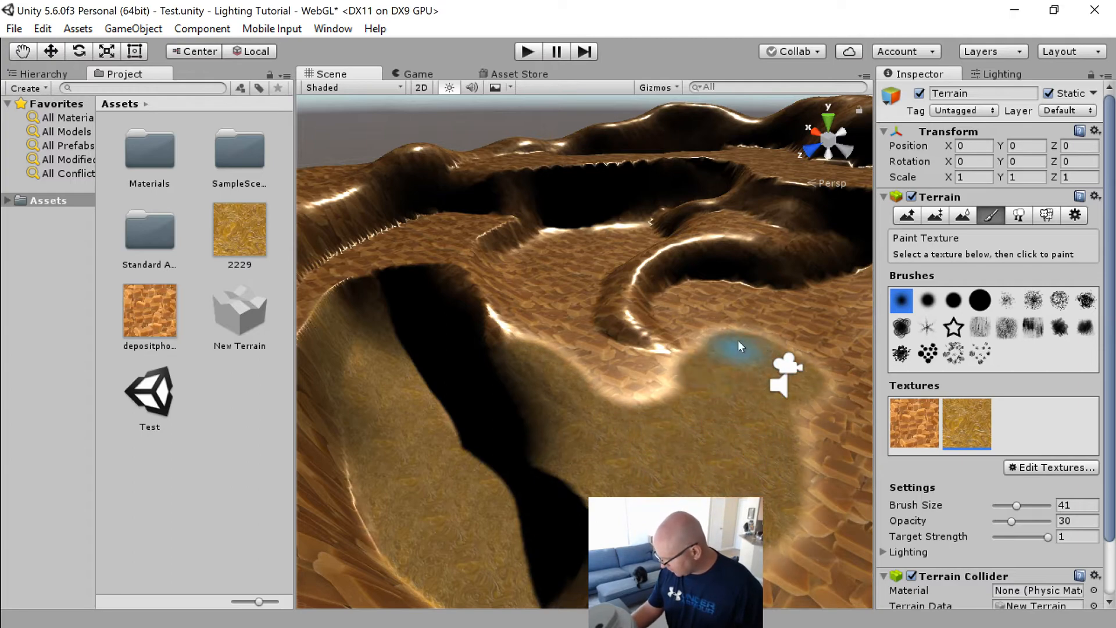
# Step: Extend the golden texture across the basin floor on both sides of the curved ridge
pyautogui.moveTo(702, 332)
pyautogui.mouseDown(button='right')
pyautogui.moveTo(769, 399)
pyautogui.moveTo(702, 336)
pyautogui.mouseUp(button='right')
pyautogui.moveTo(702, 335)
pyautogui.mouseDown()
pyautogui.moveTo(714, 323)
pyautogui.moveTo(613, 224)
pyautogui.mouseUp()
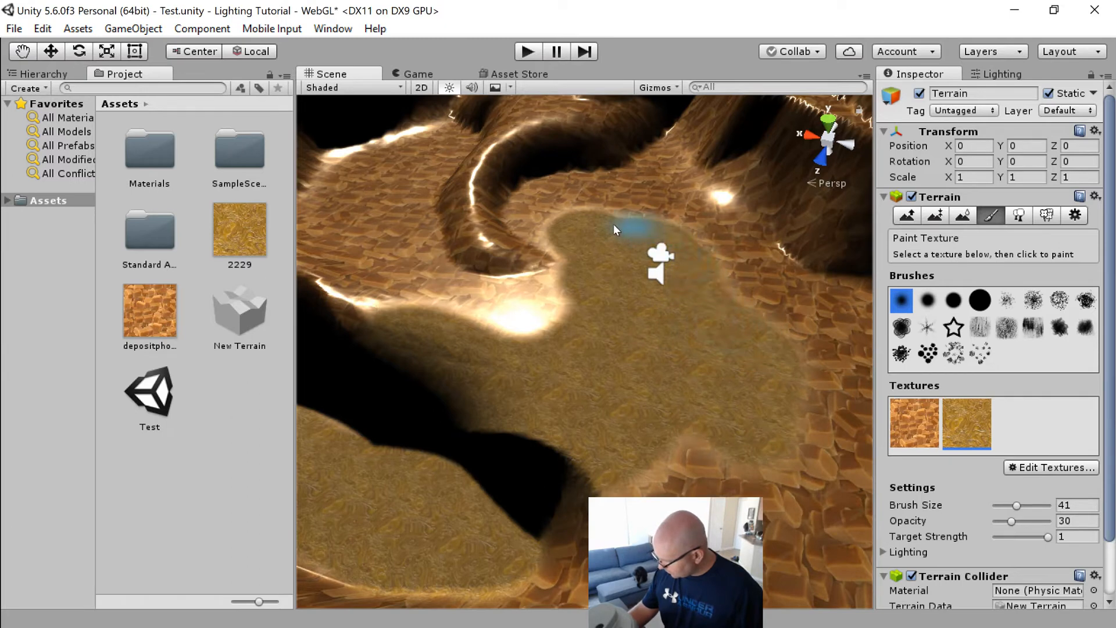
pyautogui.moveTo(578, 294)
pyautogui.mouseDown()
pyautogui.moveTo(438, 302)
pyautogui.moveTo(371, 248)
pyautogui.mouseUp()
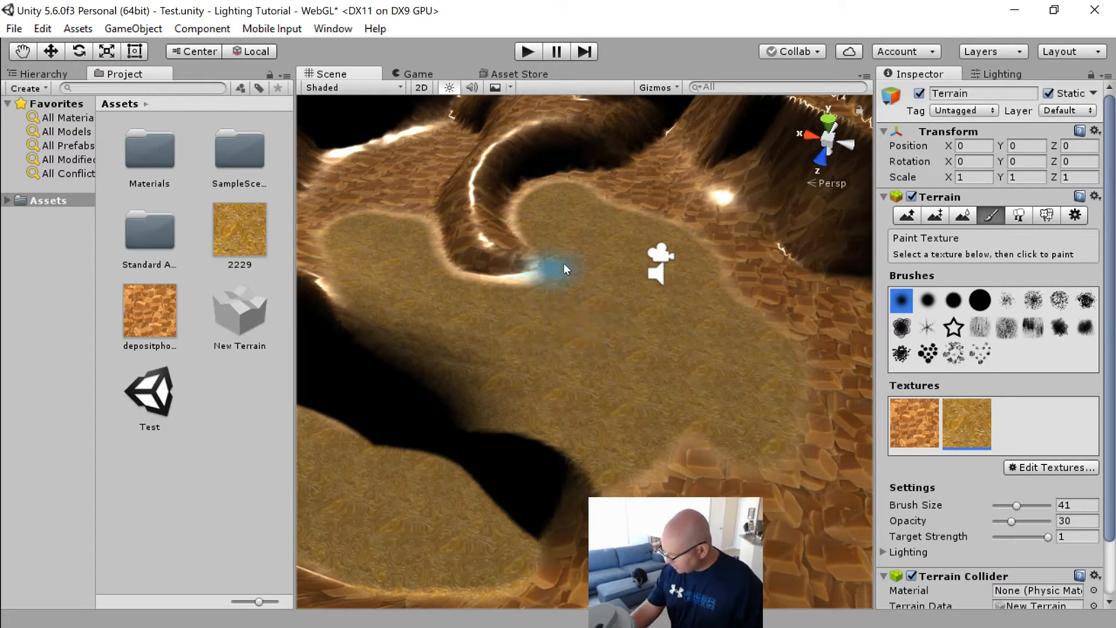
# Step: Paint the golden texture along the floor leading into the next hollow, undoing and repainting the last stroke
pyautogui.moveTo(573, 264)
pyautogui.mouseDown(button='right')
pyautogui.moveTo(583, 264)
pyautogui.moveTo(506, 224)
pyautogui.moveTo(468, 117)
pyautogui.moveTo(481, 86)
pyautogui.moveTo(459, 416)
pyautogui.moveTo(399, 319)
pyautogui.moveTo(433, 329)
pyautogui.mouseUp(button='right')
pyautogui.moveTo(459, 284)
pyautogui.mouseDown()
pyautogui.moveTo(484, 350)
pyautogui.moveTo(559, 256)
pyautogui.moveTo(455, 397)
pyautogui.moveTo(553, 425)
pyautogui.moveTo(558, 415)
pyautogui.mouseUp()
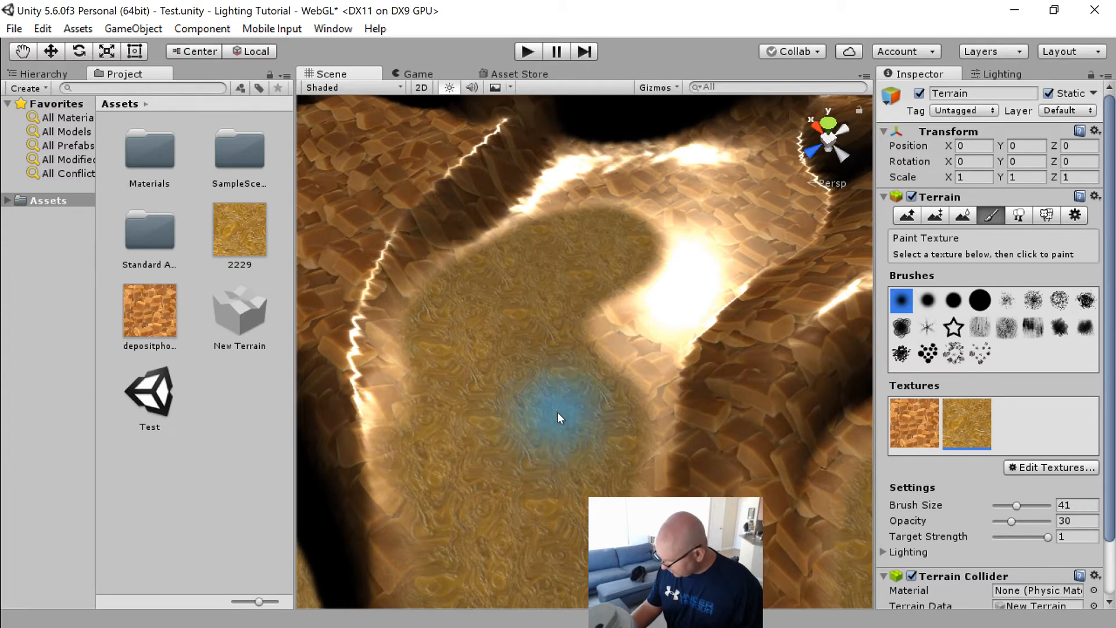
pyautogui.hotkey('ctrl', 'z')
pyautogui.moveTo(466, 399); pyautogui.dragTo(609, 370)
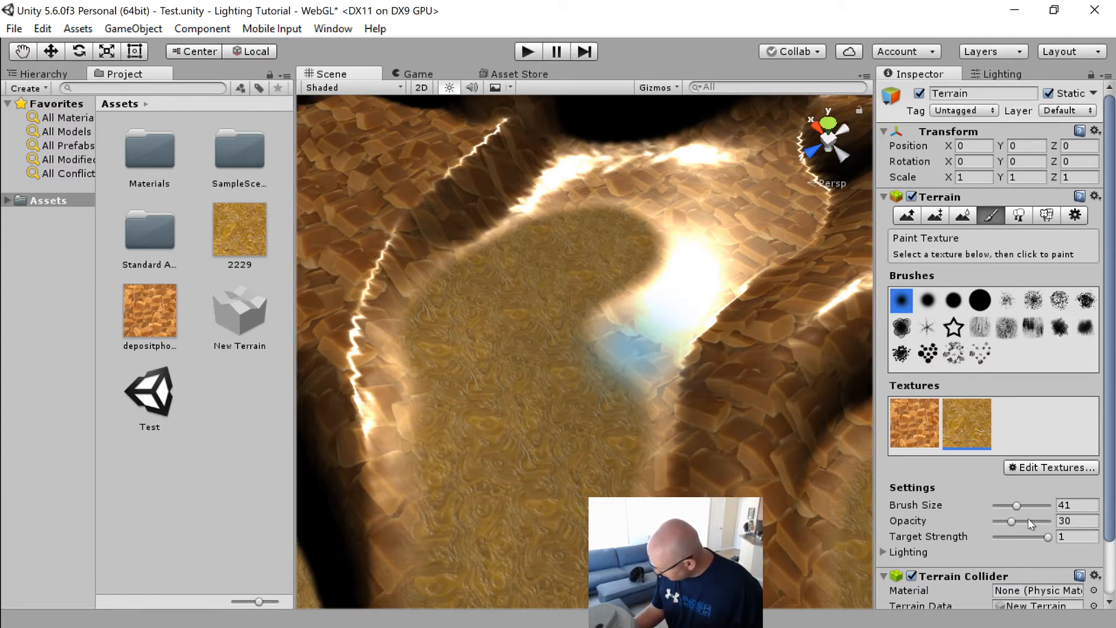
# Step: Set the brush opacity to 10 and extend the golden texture toward the hollow's far wall
pyautogui.moveTo(1010, 523); pyautogui.dragTo(999, 523)
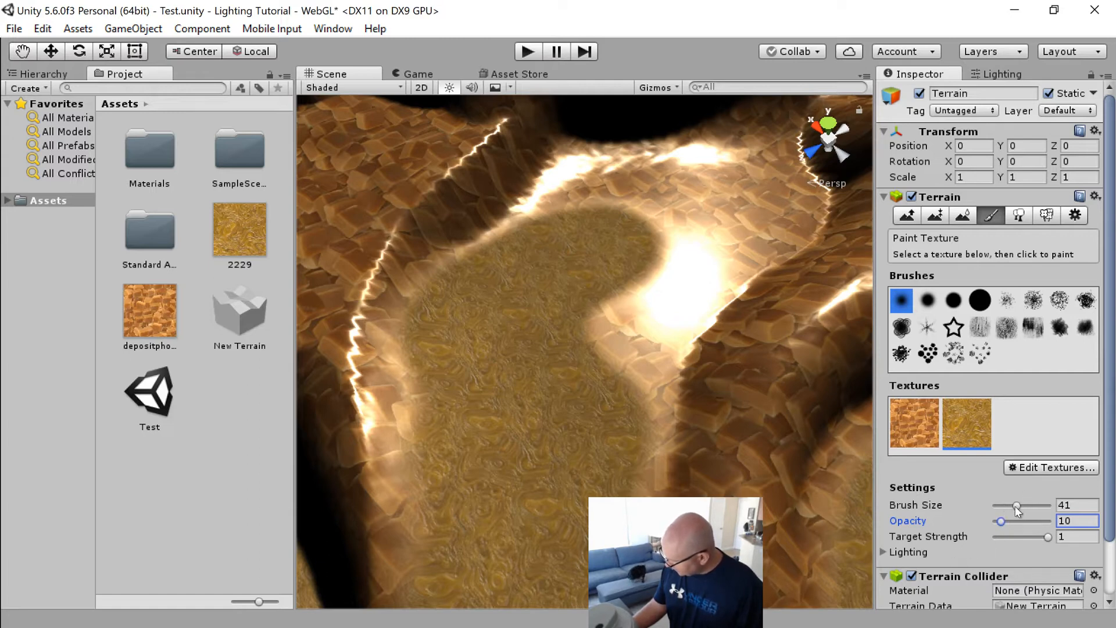
pyautogui.moveTo(553, 242)
pyautogui.mouseDown()
pyautogui.moveTo(575, 203)
pyautogui.moveTo(592, 264)
pyautogui.mouseUp()
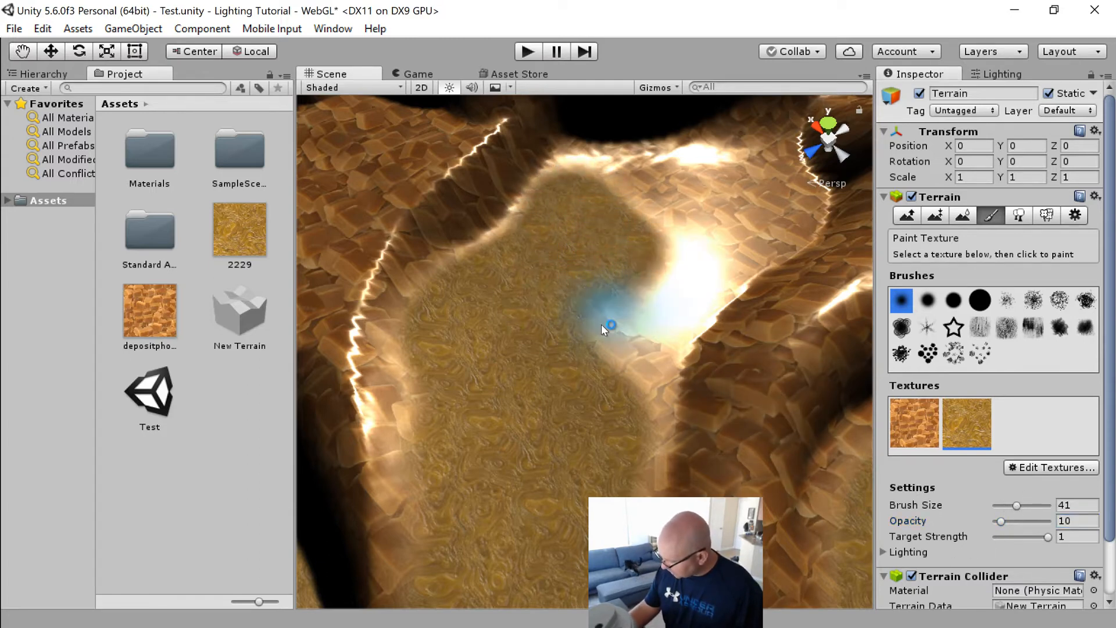
pyautogui.moveTo(601, 324)
pyautogui.mouseDown()
pyautogui.moveTo(649, 301)
pyautogui.moveTo(610, 448)
pyautogui.moveTo(627, 390)
pyautogui.moveTo(705, 274)
pyautogui.moveTo(768, 217)
pyautogui.moveTo(676, 172)
pyautogui.moveTo(643, 130)
pyautogui.moveTo(669, 1)
pyautogui.mouseUp()
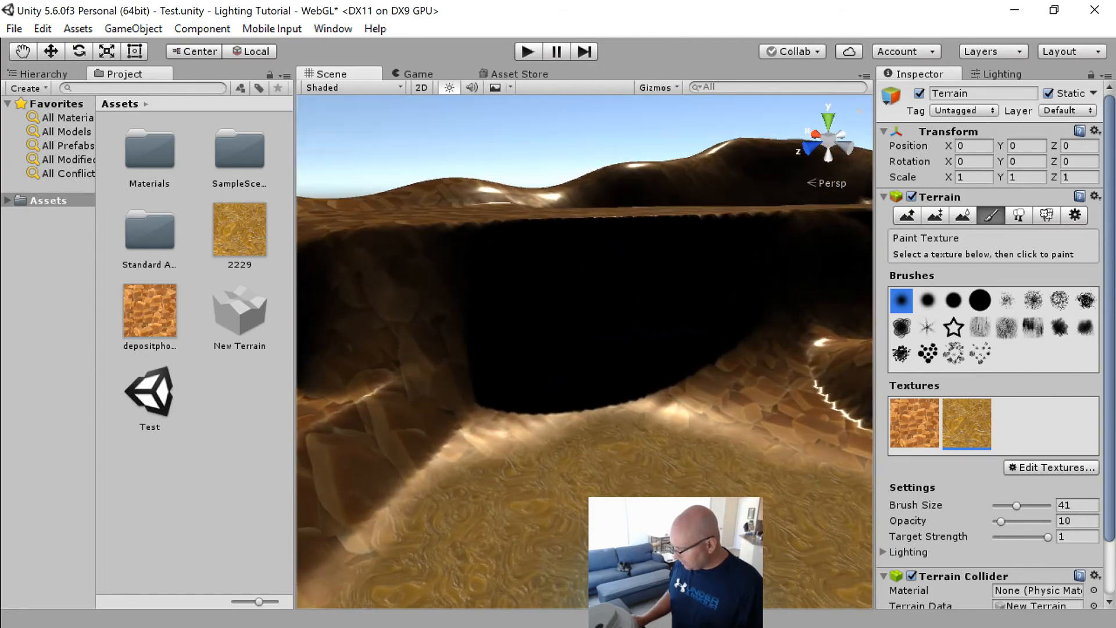
# Step: Extend the golden texture along the foot of the dark wall and over the floor strip beside the curved ridge
pyautogui.moveTo(523, 438)
pyautogui.mouseDown()
pyautogui.moveTo(430, 564)
pyautogui.moveTo(637, 438)
pyautogui.moveTo(731, 396)
pyautogui.moveTo(920, 402)
pyautogui.mouseUp()
pyautogui.moveTo(921, 402); pyautogui.dragTo(921, 368, button='right')
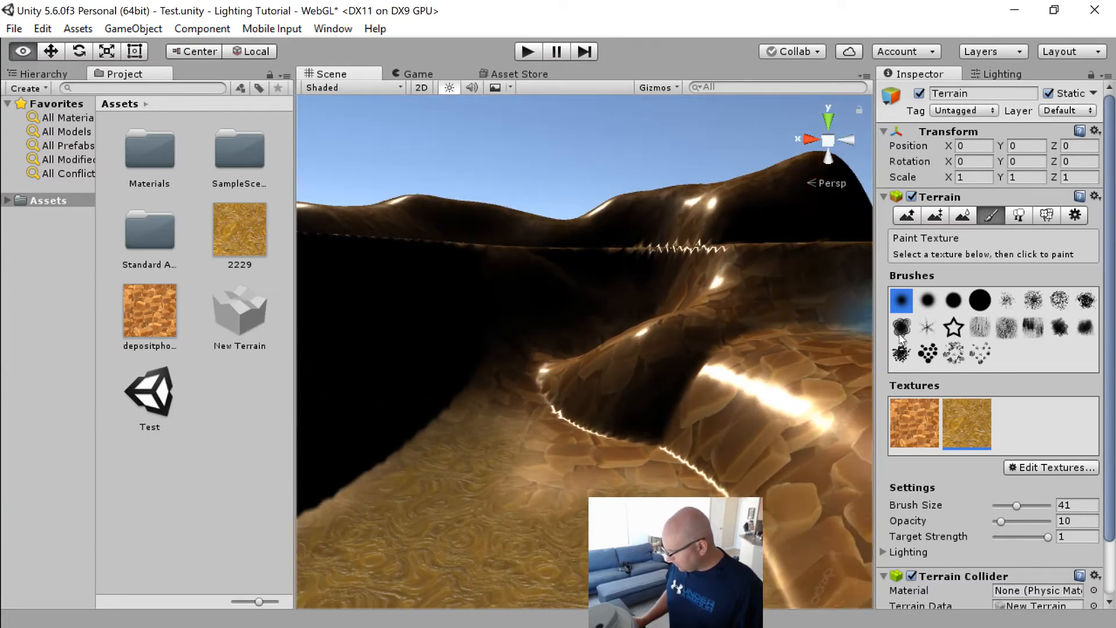
pyautogui.moveTo(559, 499)
pyautogui.mouseDown()
pyautogui.moveTo(499, 391)
pyautogui.moveTo(528, 366)
pyautogui.moveTo(535, 428)
pyautogui.moveTo(639, 495)
pyautogui.moveTo(709, 514)
pyautogui.mouseUp()
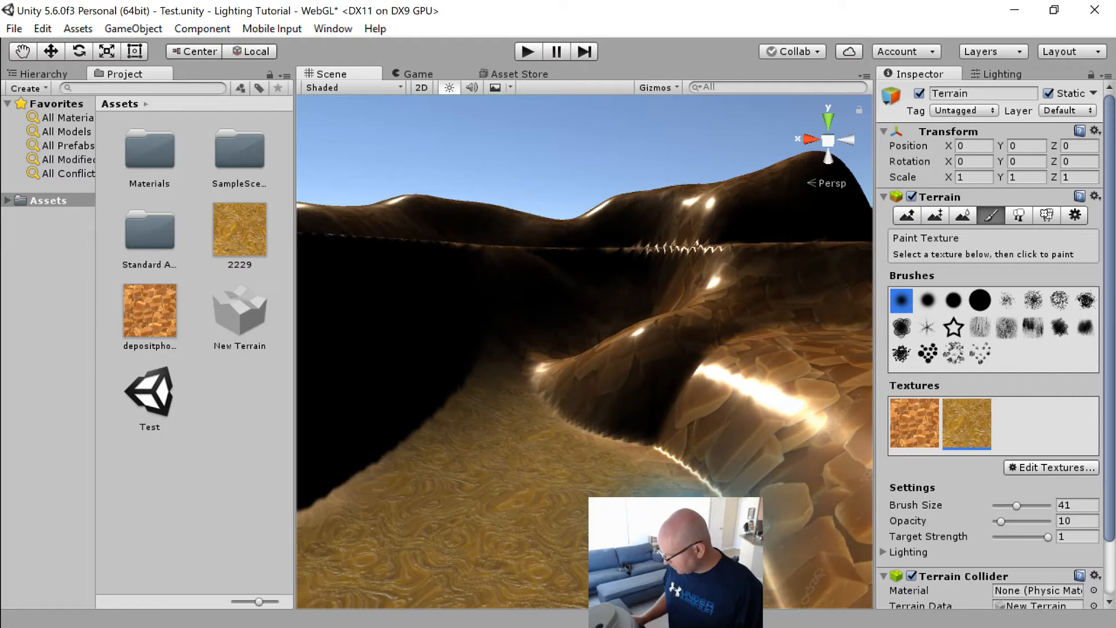
# Step: Paint the golden texture over the floor inside the curved ridge, up to the ridge's base and across the adjoining slope foot
pyautogui.moveTo(636, 418); pyautogui.dragTo(607, 512, button='right')
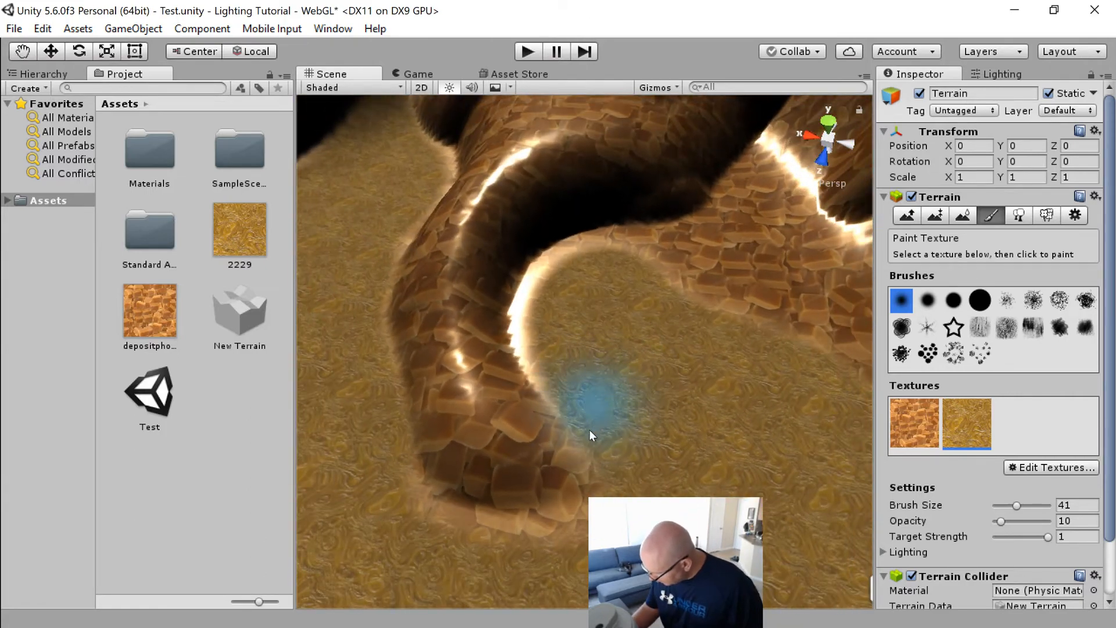
pyautogui.moveTo(589, 430)
pyautogui.mouseDown()
pyautogui.moveTo(579, 560)
pyautogui.moveTo(611, 366)
pyautogui.moveTo(539, 326)
pyautogui.moveTo(644, 256)
pyautogui.moveTo(674, 252)
pyautogui.mouseUp()
pyautogui.moveTo(749, 278)
pyautogui.mouseDown()
pyautogui.moveTo(774, 212)
pyautogui.moveTo(691, 267)
pyautogui.mouseUp()
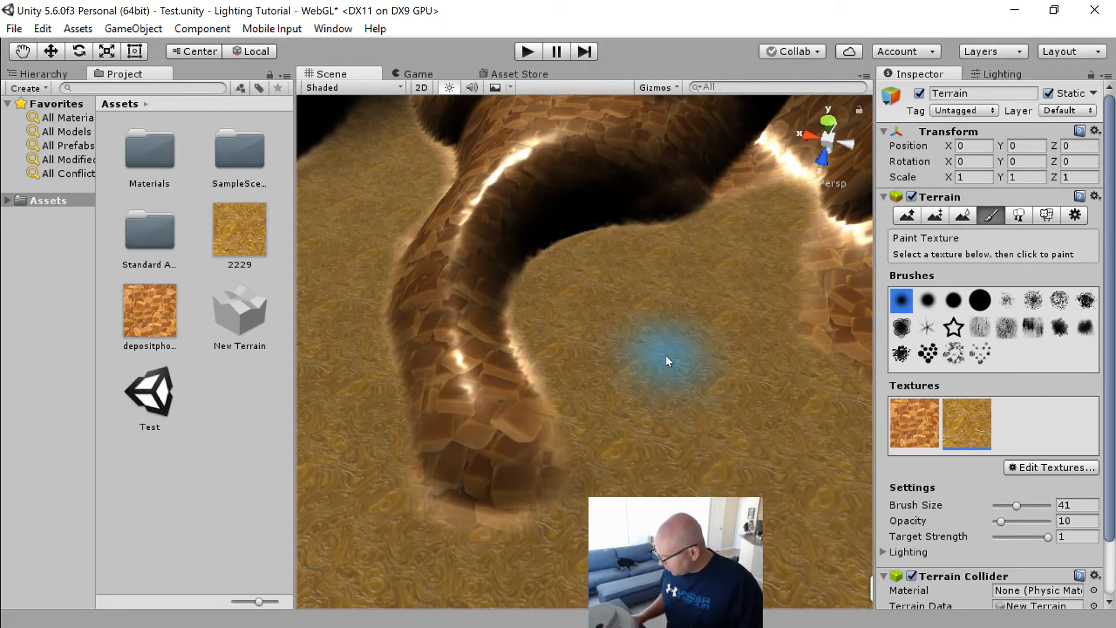
# Step: Fill the remaining caramel floor below the rocky wall opposite the curved ridge with the golden texture
pyautogui.keyDown('alt'); pyautogui.moveTo(681, 343); pyautogui.dragTo(944, 354); pyautogui.keyUp('alt')
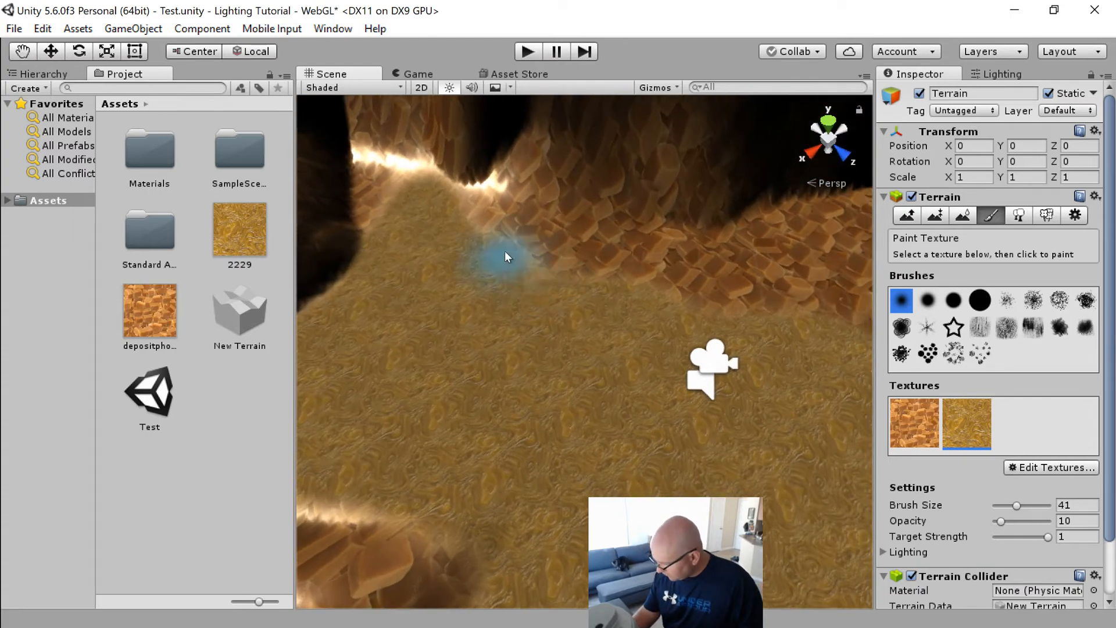
pyautogui.moveTo(505, 256)
pyautogui.mouseDown()
pyautogui.moveTo(598, 289)
pyautogui.moveTo(600, 342)
pyautogui.moveTo(743, 294)
pyautogui.moveTo(754, 260)
pyautogui.moveTo(693, 263)
pyautogui.moveTo(636, 350)
pyautogui.moveTo(407, 228)
pyautogui.moveTo(519, 304)
pyautogui.mouseUp()
pyautogui.moveTo(565, 362); pyautogui.dragTo(448, 302, button='right')
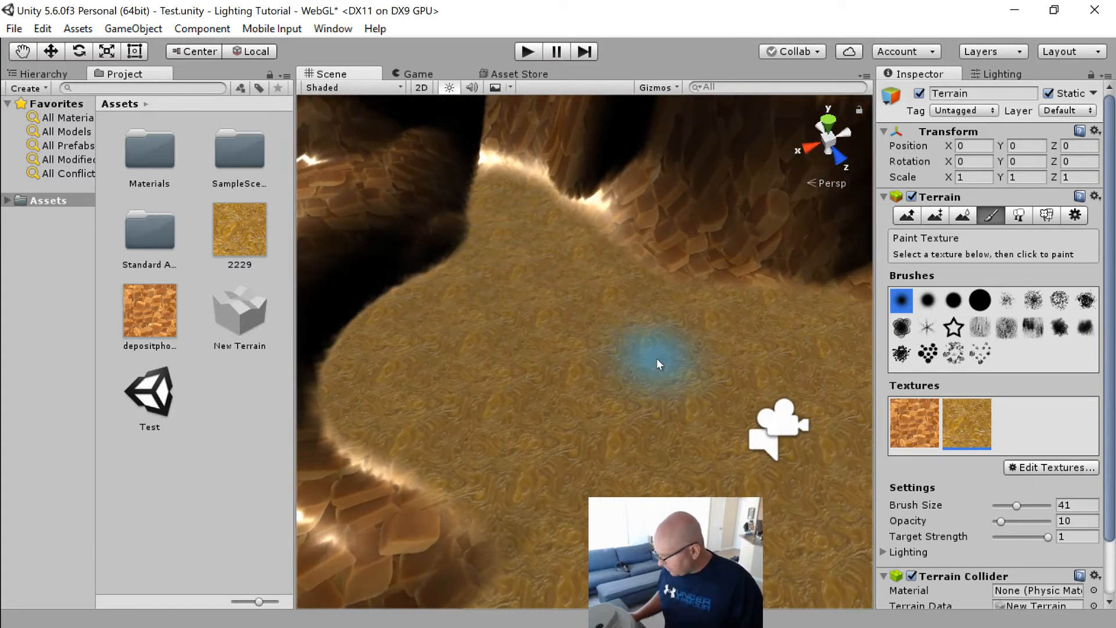
# Step: Paint the golden texture across the far end of the basin floor, up to the foot of the steep caramel walls
pyautogui.moveTo(491, 515); pyautogui.dragTo(796, 458, button='right')
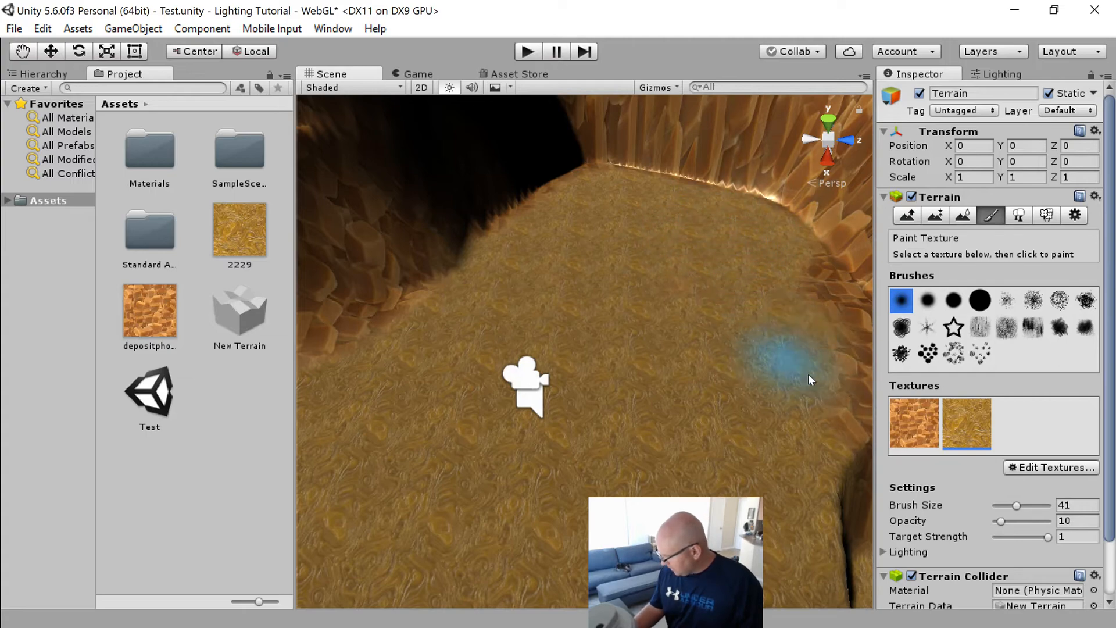
pyautogui.moveTo(626, 301)
pyautogui.mouseDown(button='right')
pyautogui.moveTo(708, 227)
pyautogui.moveTo(762, 246)
pyautogui.mouseUp(button='right')
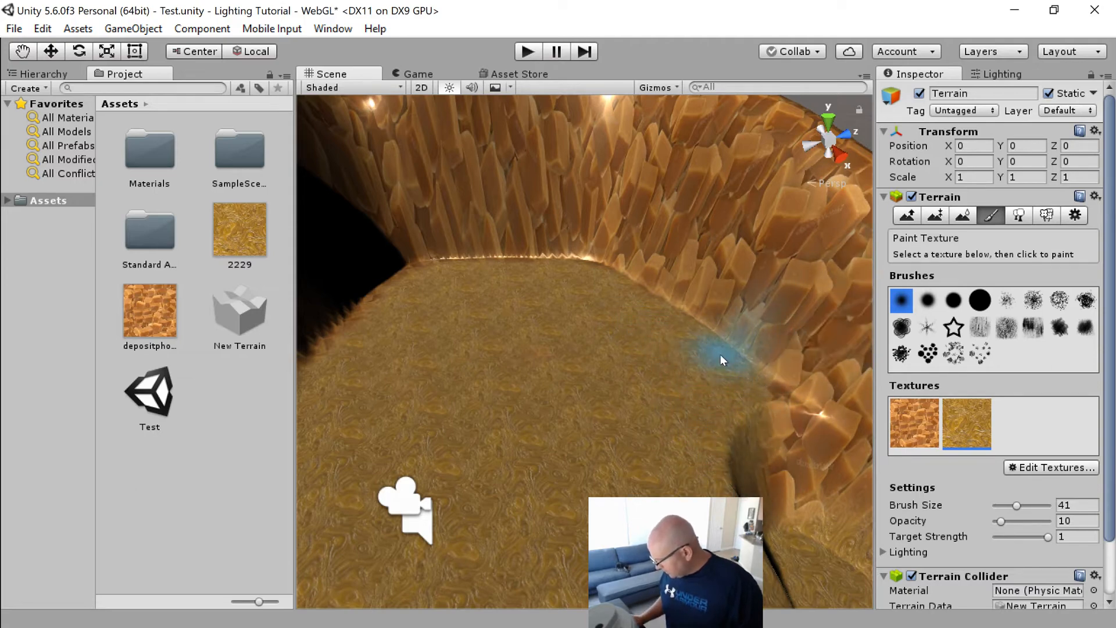
pyautogui.moveTo(720, 356)
pyautogui.mouseDown(button='right')
pyautogui.moveTo(647, 425)
pyautogui.moveTo(845, 488)
pyautogui.moveTo(632, 464)
pyautogui.mouseUp(button='right')
pyautogui.moveTo(631, 464)
pyautogui.mouseDown()
pyautogui.moveTo(562, 366)
pyautogui.moveTo(653, 472)
pyautogui.moveTo(599, 412)
pyautogui.moveTo(626, 414)
pyautogui.moveTo(673, 442)
pyautogui.moveTo(524, 378)
pyautogui.moveTo(375, 387)
pyautogui.mouseUp()
# Step: Reselect the terrain, reactivate texture painting and blend the golden texture around the tip of the curved ridge
pyautogui.scroll(-5, 600, 413)
pyautogui.moveTo(535, 381); pyautogui.dragTo(369, 361, button='right')
pyautogui.moveTo(588, 394); pyautogui.dragTo(184, 432, button='right')
pyautogui.press('a')
pyautogui.moveTo(640, 416)
pyautogui.mouseDown(button='right')
pyautogui.moveTo(416, 428)
pyautogui.moveTo(391, 516)
pyautogui.moveTo(434, 555)
pyautogui.moveTo(436, 401)
pyautogui.moveTo(336, 357)
pyautogui.moveTo(531, 257)
pyautogui.moveTo(498, 319)
pyautogui.moveTo(515, 418)
pyautogui.moveTo(503, 426)
pyautogui.mouseUp(button='right')
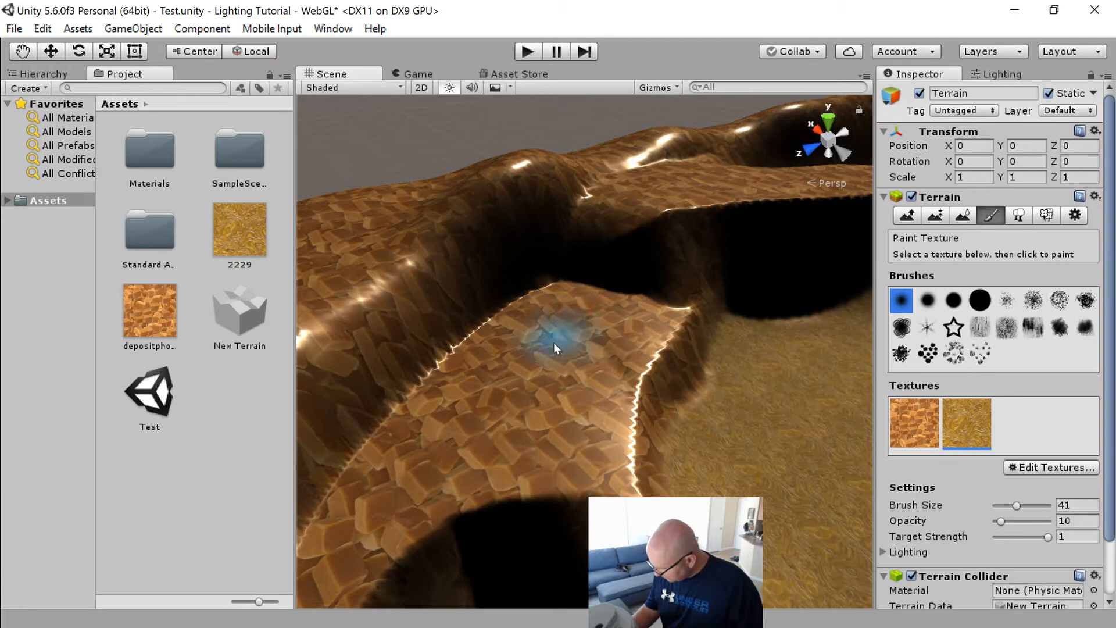
pyautogui.moveTo(671, 338); pyautogui.dragTo(631, 455, button='right')
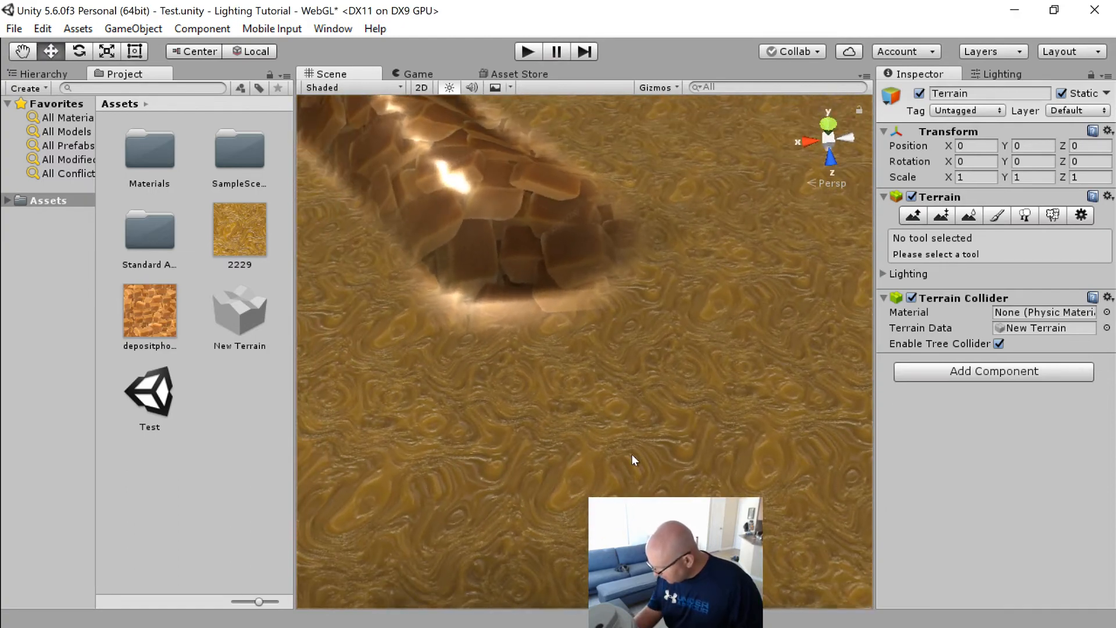
pyautogui.moveTo(598, 315); pyautogui.dragTo(605, 320)
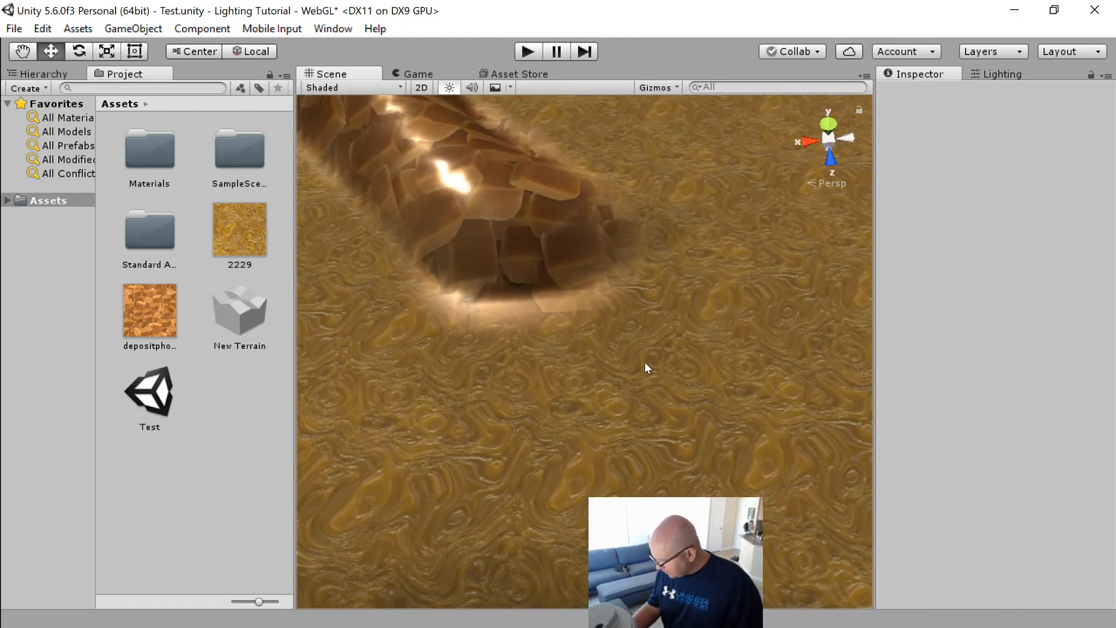
pyautogui.click(240, 229)
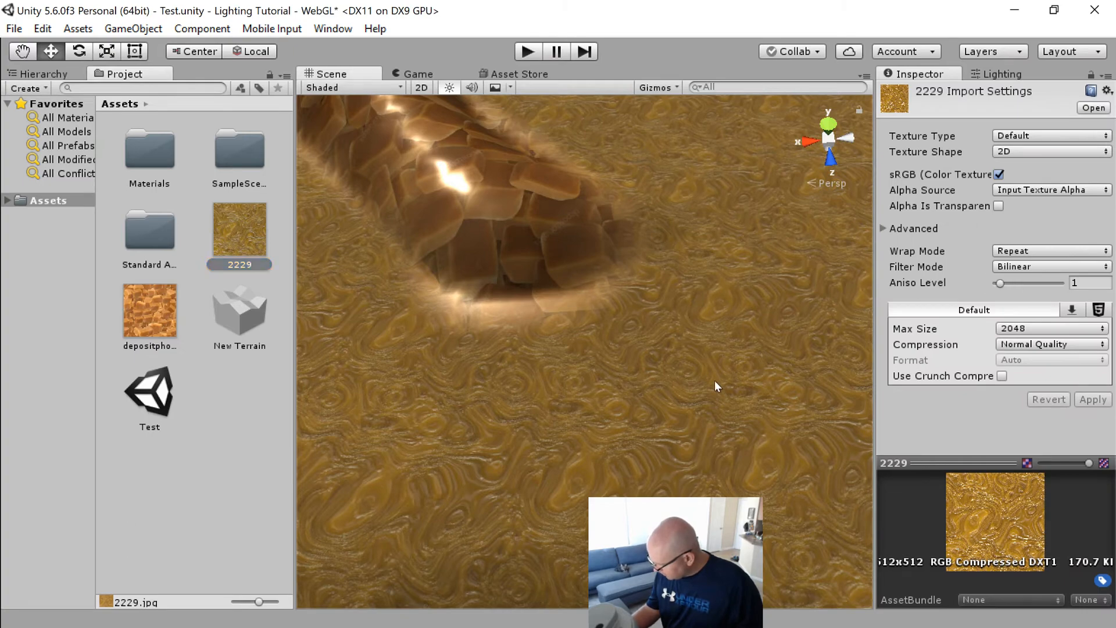
pyautogui.click(715, 381)
pyautogui.click(996, 217)
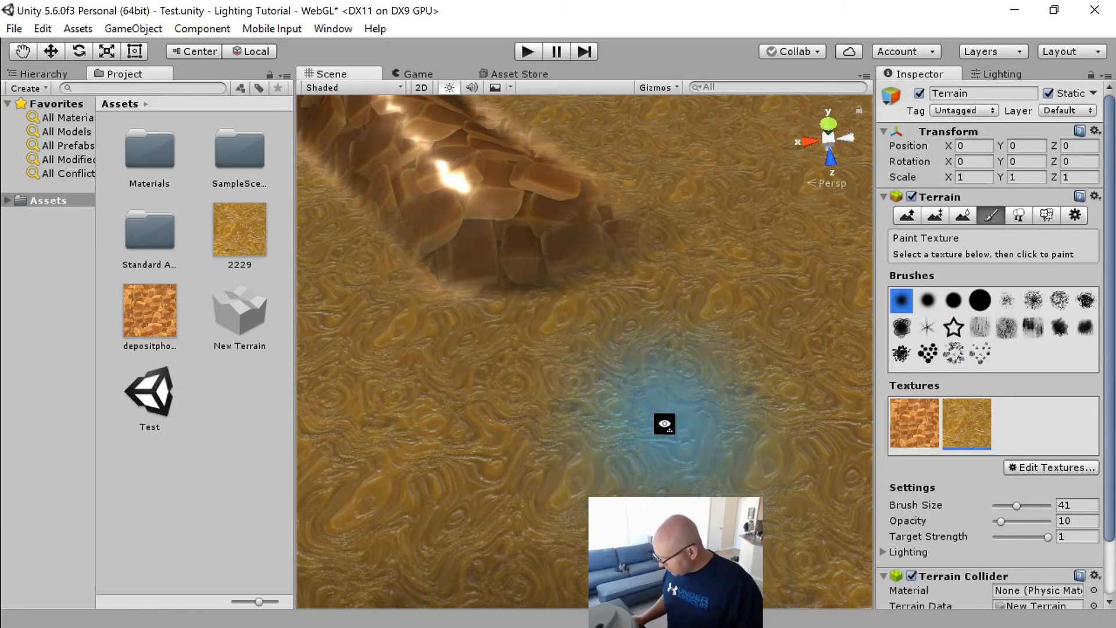
# Step: Examine the painted floors, ridge, ledge and walls of the terrain from close range and from above
pyautogui.keyDown('alt'); pyautogui.moveTo(662, 424); pyautogui.dragTo(160, 320); pyautogui.keyUp('alt')
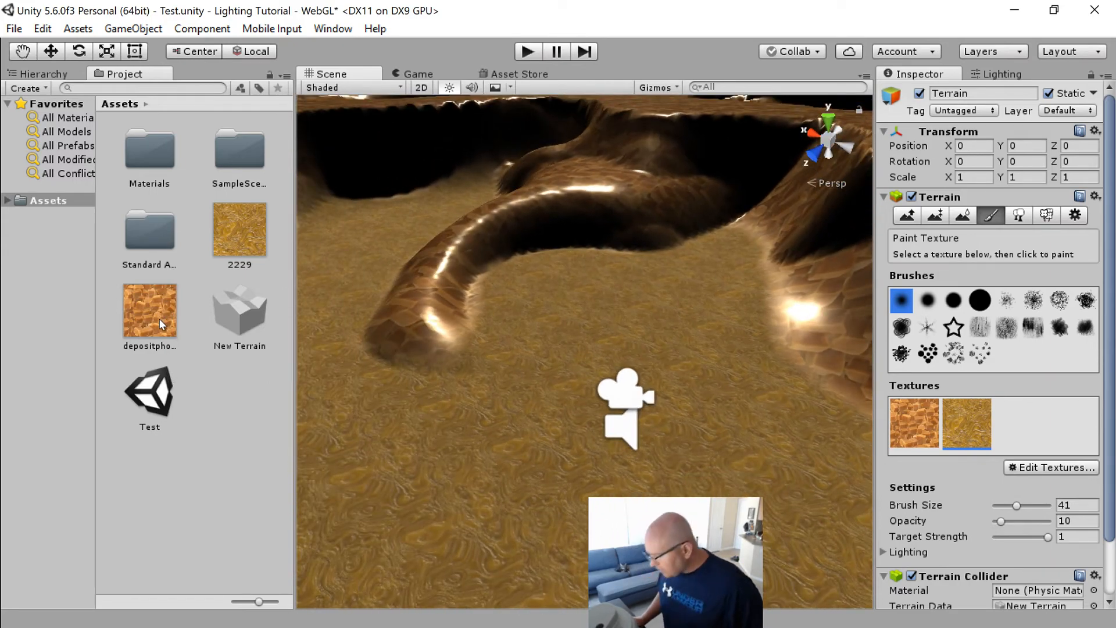
pyautogui.keyDown('alt'); pyautogui.moveTo(460, 424); pyautogui.dragTo(430, 422); pyautogui.keyUp('alt')
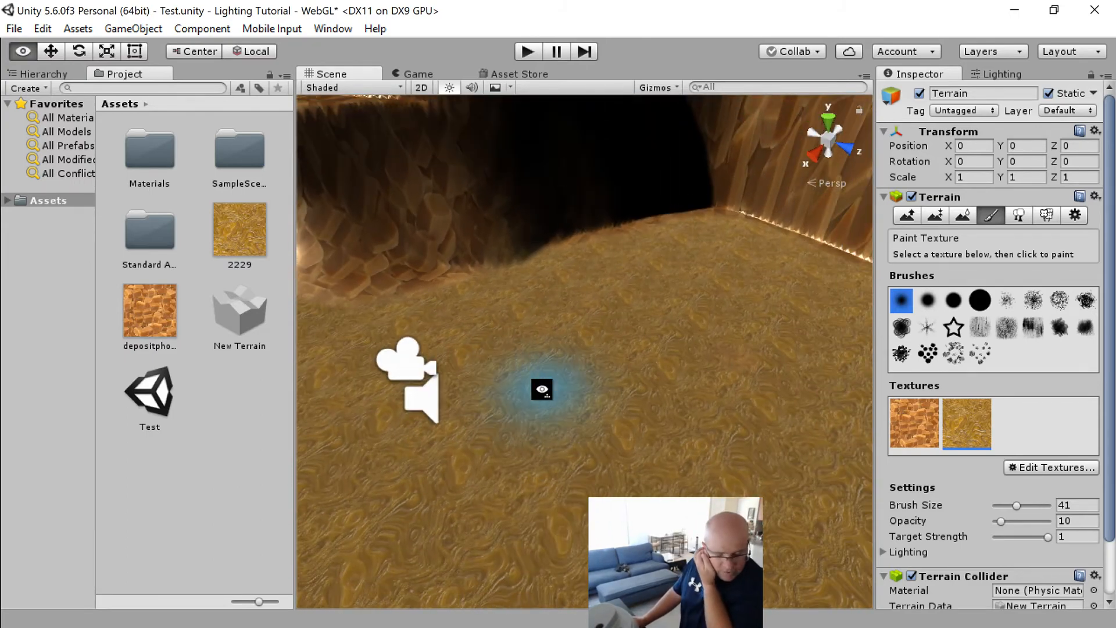
pyautogui.moveTo(542, 389)
pyautogui.mouseDown(button='right')
pyautogui.moveTo(646, 403)
pyautogui.moveTo(651, 389)
pyautogui.moveTo(523, 364)
pyautogui.mouseUp(button='right')
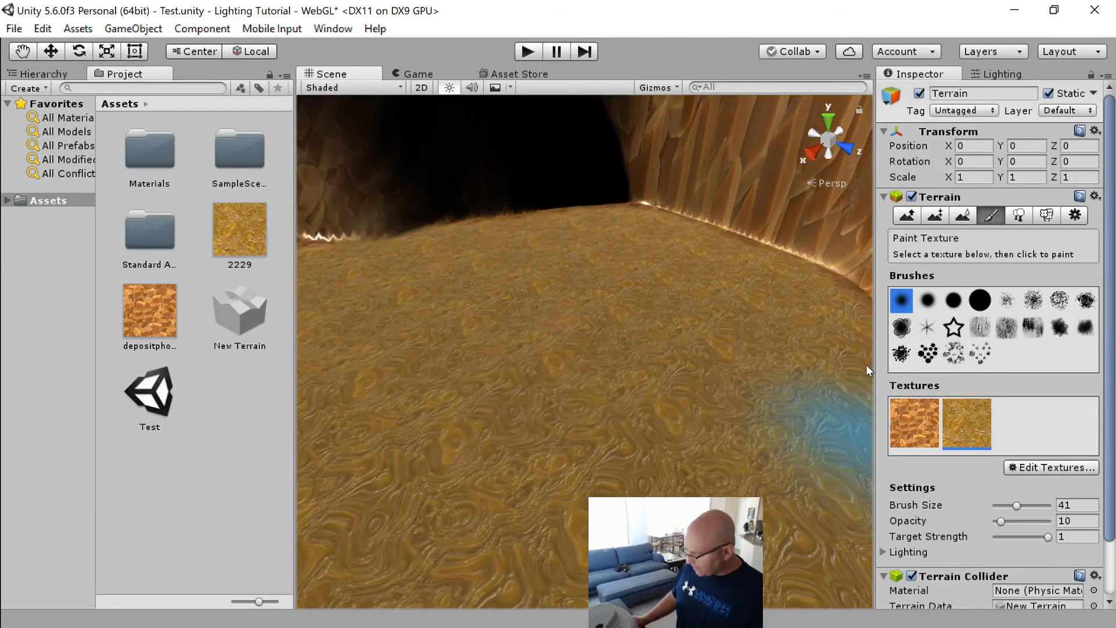
pyautogui.moveTo(866, 365)
pyautogui.mouseDown(button='right')
pyautogui.moveTo(647, 369)
pyautogui.moveTo(511, 320)
pyautogui.moveTo(644, 408)
pyautogui.mouseUp(button='right')
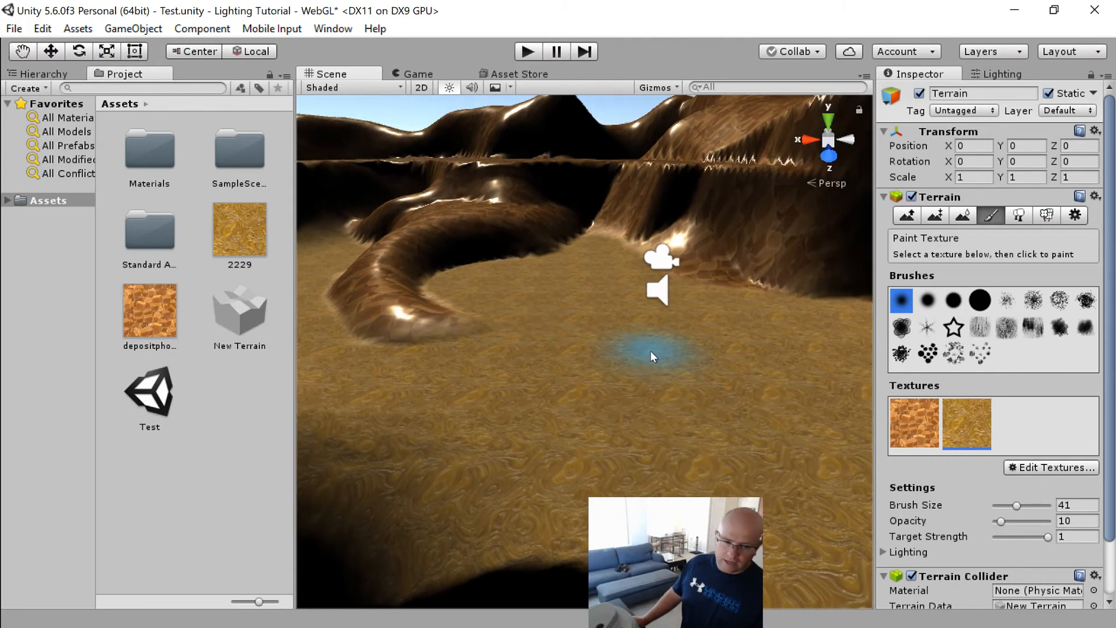
pyautogui.moveTo(655, 317); pyautogui.dragTo(314, 291, button='right')
pyautogui.moveTo(282, 325); pyautogui.dragTo(262, 326, button='right')
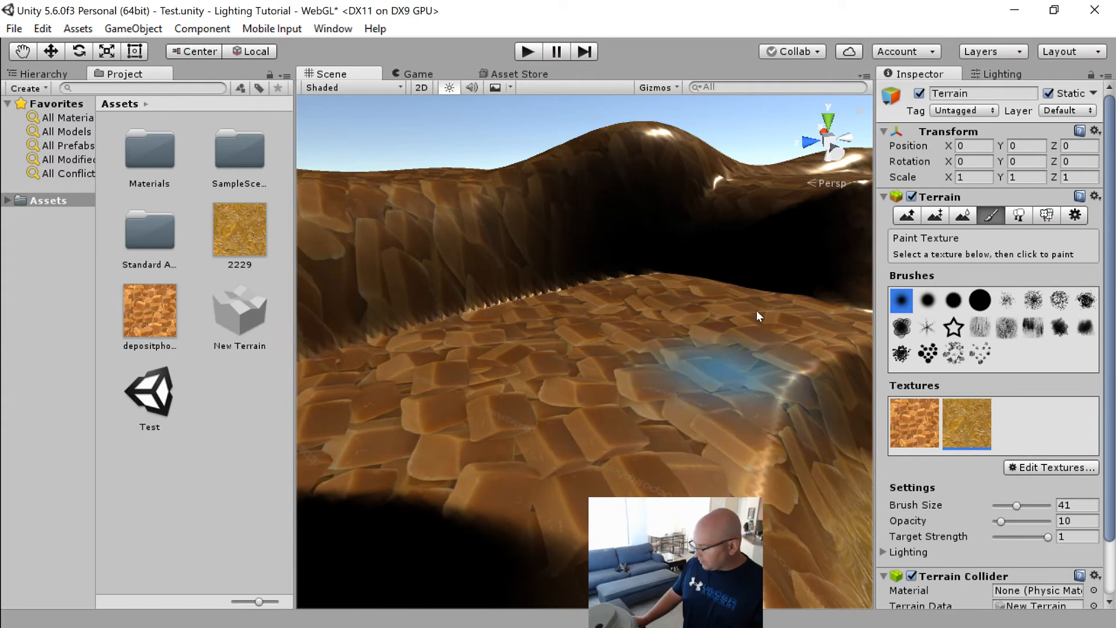
pyautogui.moveTo(645, 339)
pyautogui.mouseDown(button='right')
pyautogui.moveTo(649, 311)
pyautogui.moveTo(56, 393)
pyautogui.moveTo(31, 354)
pyautogui.moveTo(1017, 358)
pyautogui.moveTo(738, 343)
pyautogui.moveTo(703, 364)
pyautogui.moveTo(597, 330)
pyautogui.mouseUp(button='right')
pyautogui.moveTo(597, 472); pyautogui.dragTo(636, 411, button='right')
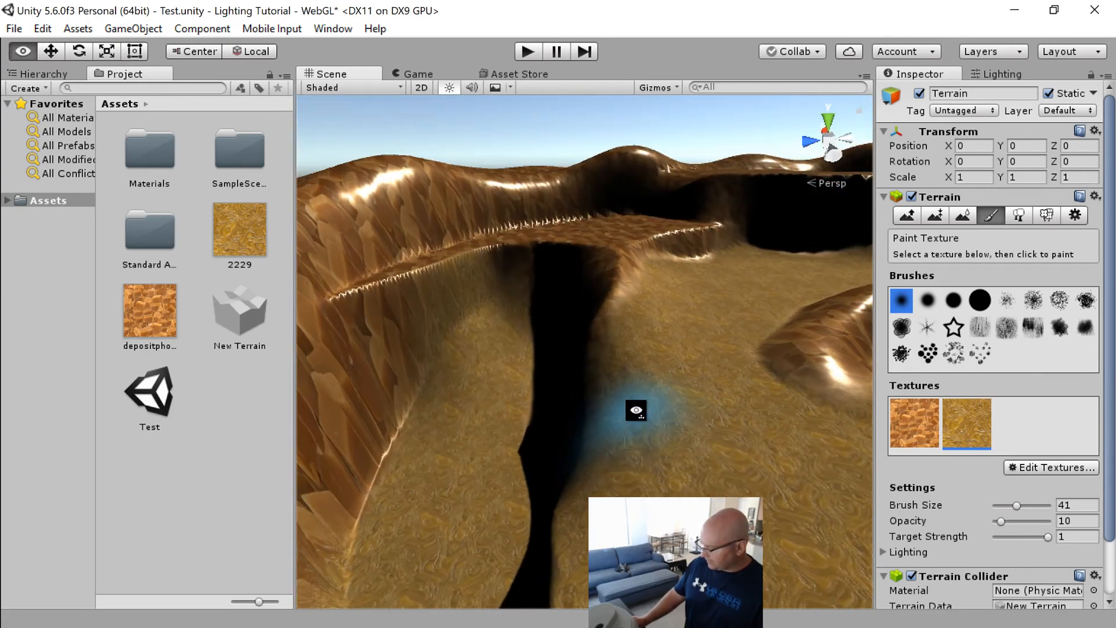
pyautogui.press('d')
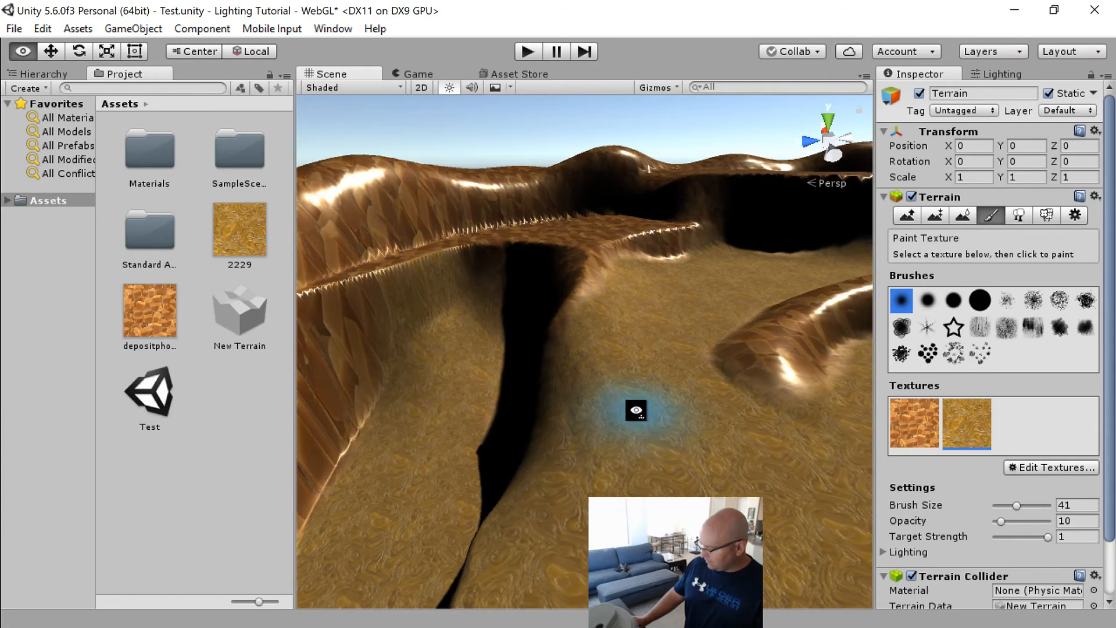
pyautogui.press('a')
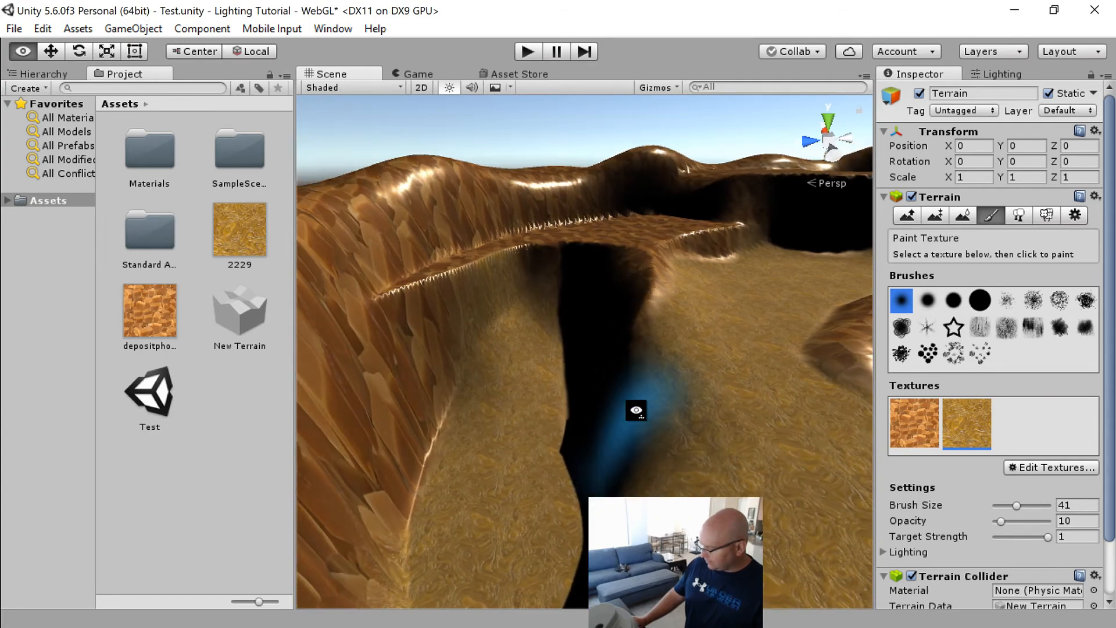
pyautogui.moveTo(636, 410)
pyautogui.mouseDown(button='right')
pyautogui.moveTo(668, 408)
pyautogui.moveTo(663, 349)
pyautogui.moveTo(807, 237)
pyautogui.moveTo(837, 401)
pyautogui.moveTo(805, 425)
pyautogui.moveTo(810, 516)
pyautogui.moveTo(668, 391)
pyautogui.moveTo(566, 368)
pyautogui.moveTo(615, 408)
pyautogui.mouseUp(button='right')
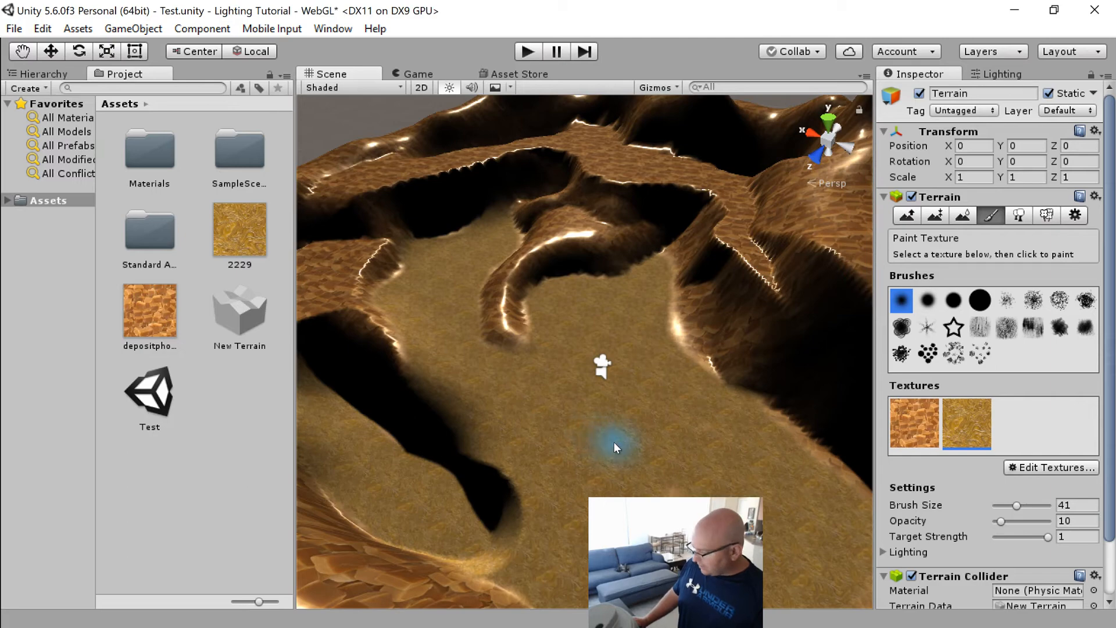
pyautogui.moveTo(614, 442)
pyautogui.mouseDown(button='right')
pyautogui.moveTo(606, 421)
pyautogui.moveTo(669, 434)
pyautogui.moveTo(634, 436)
pyautogui.mouseUp(button='right')
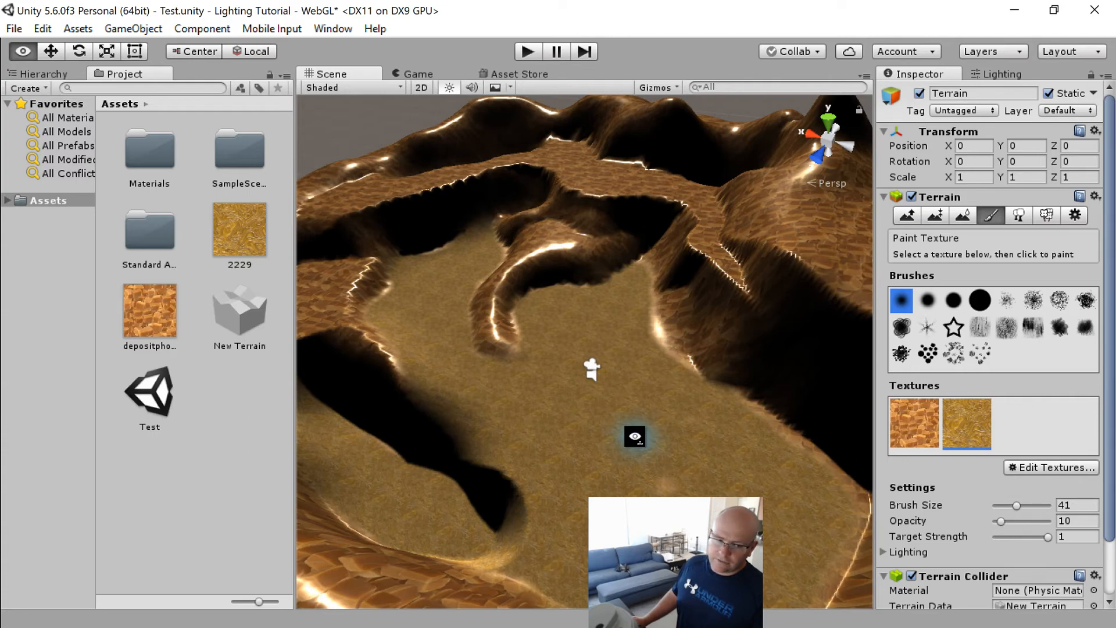
pyautogui.press('s')
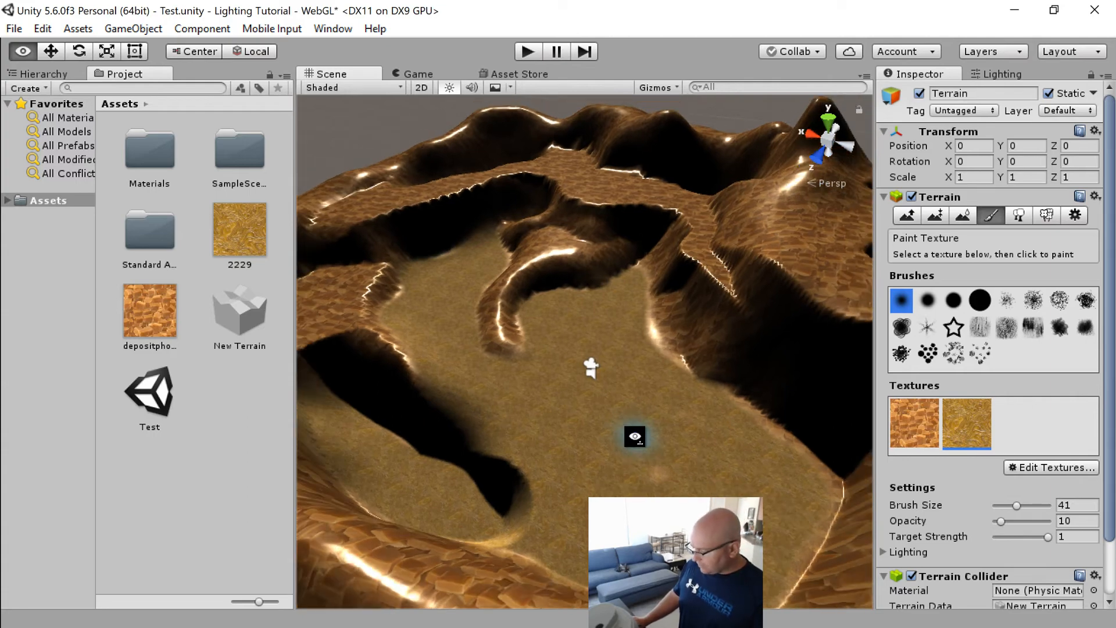
pyautogui.moveTo(635, 436); pyautogui.dragTo(603, 444, button='right')
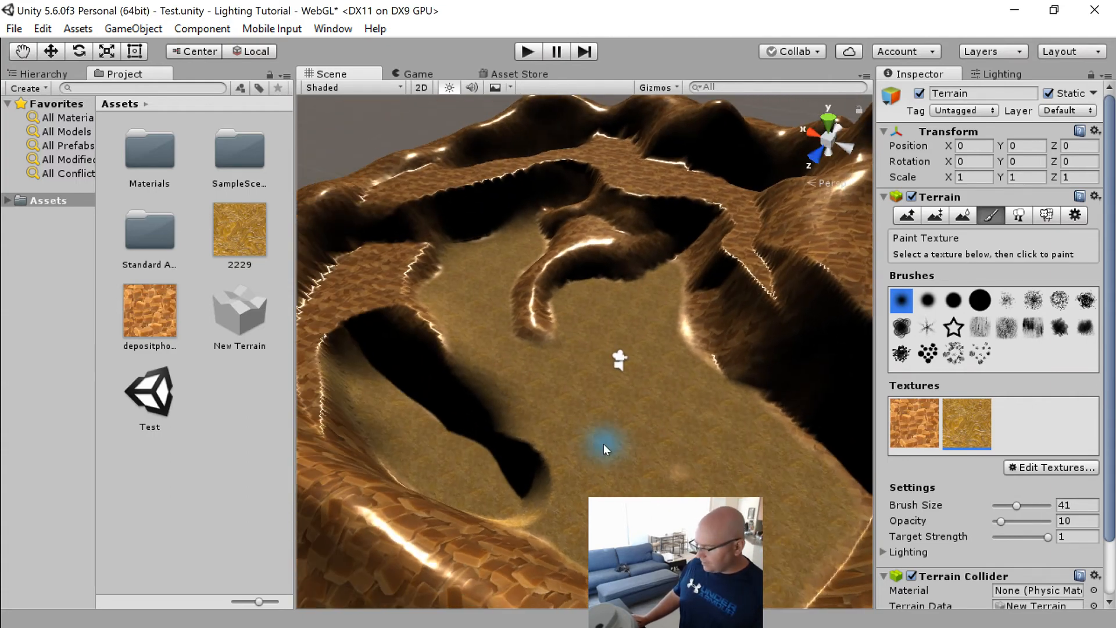